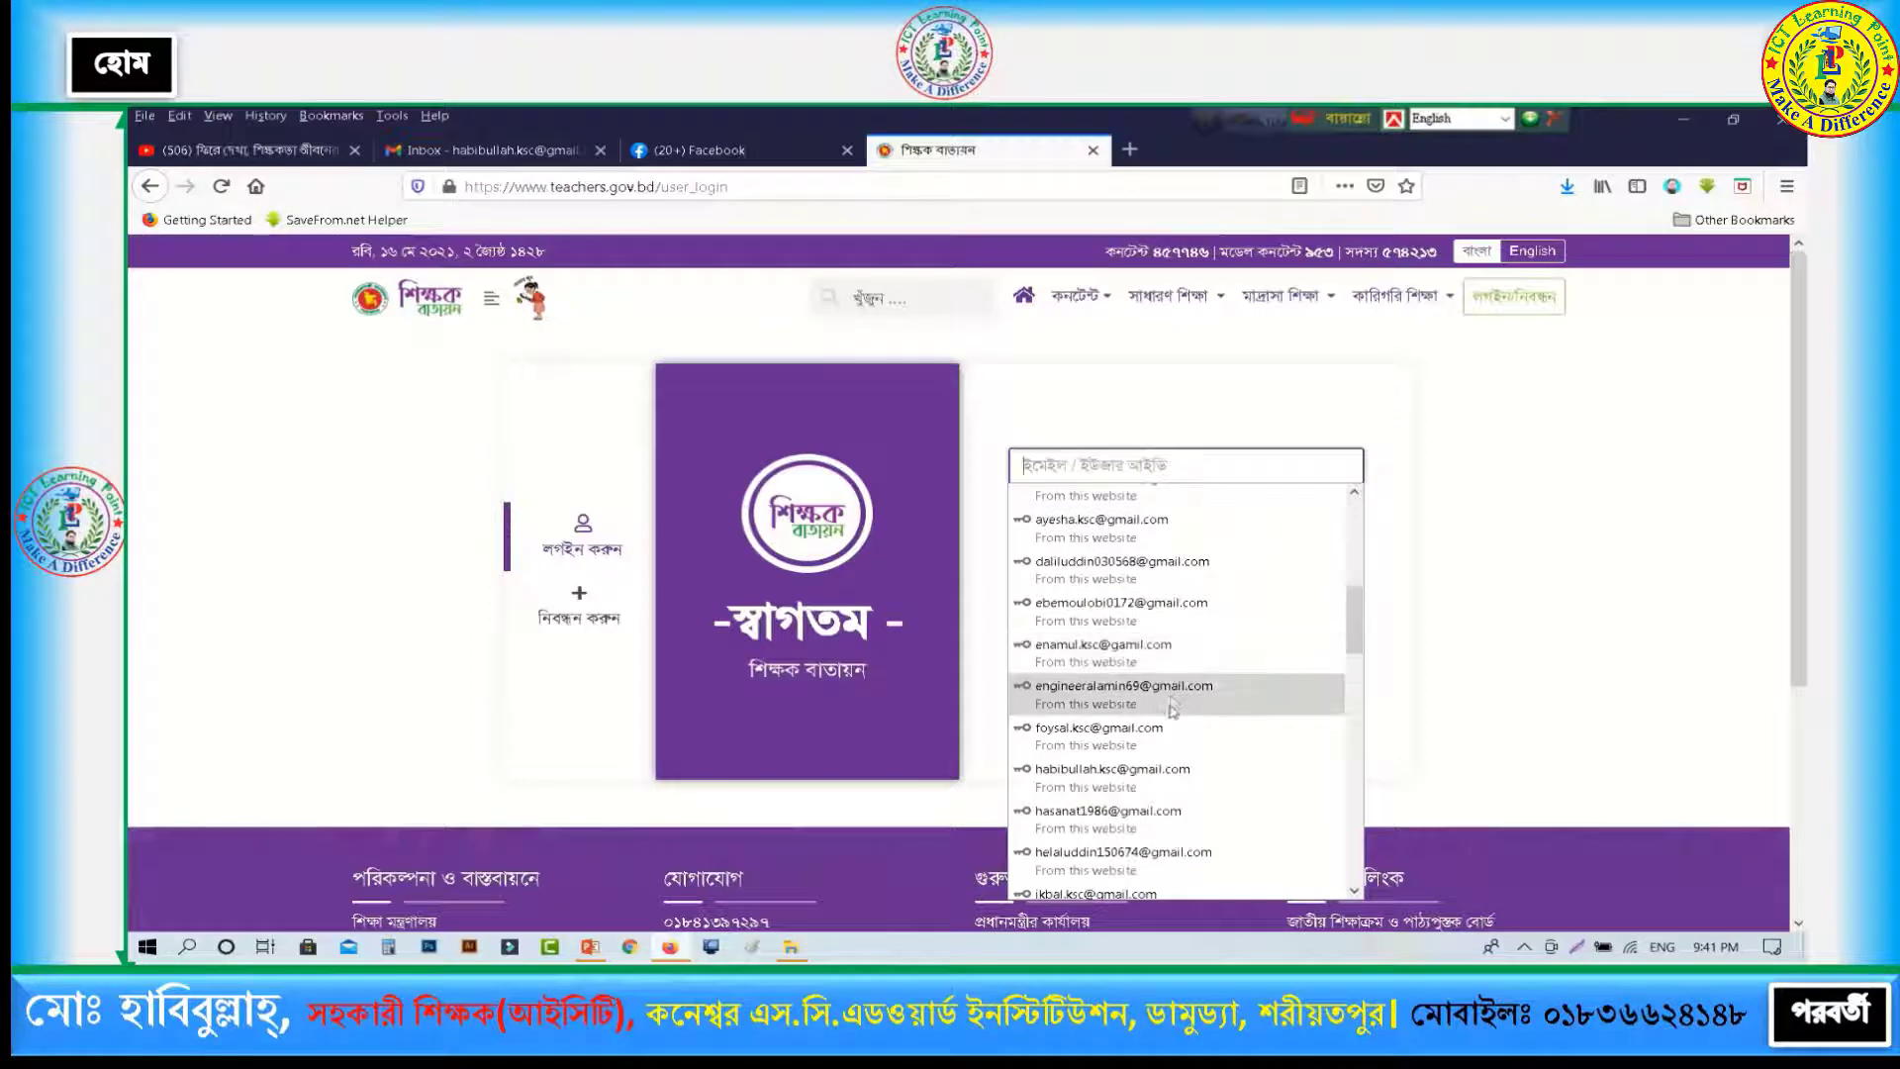
Step: Sign in to the teachers' portal with the saved account's e-mail and its stored password
click(1173, 772)
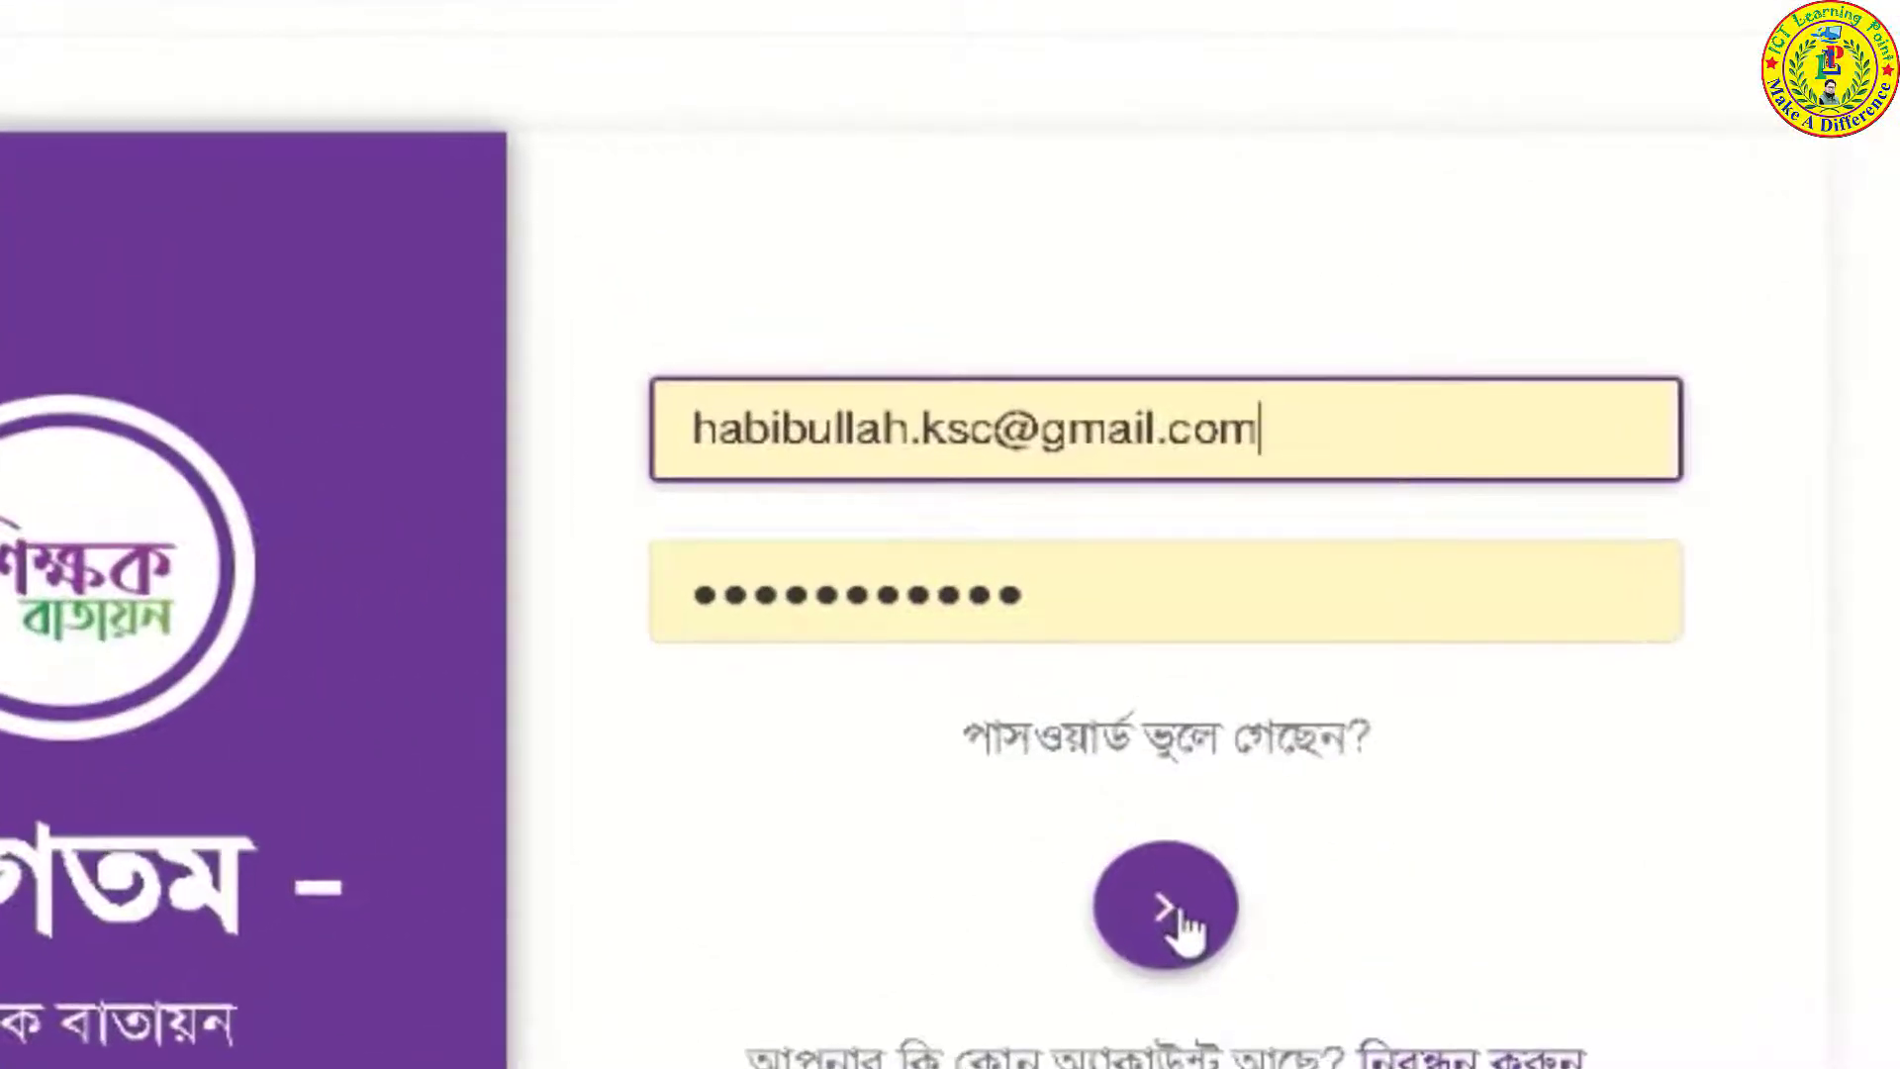
click(1184, 925)
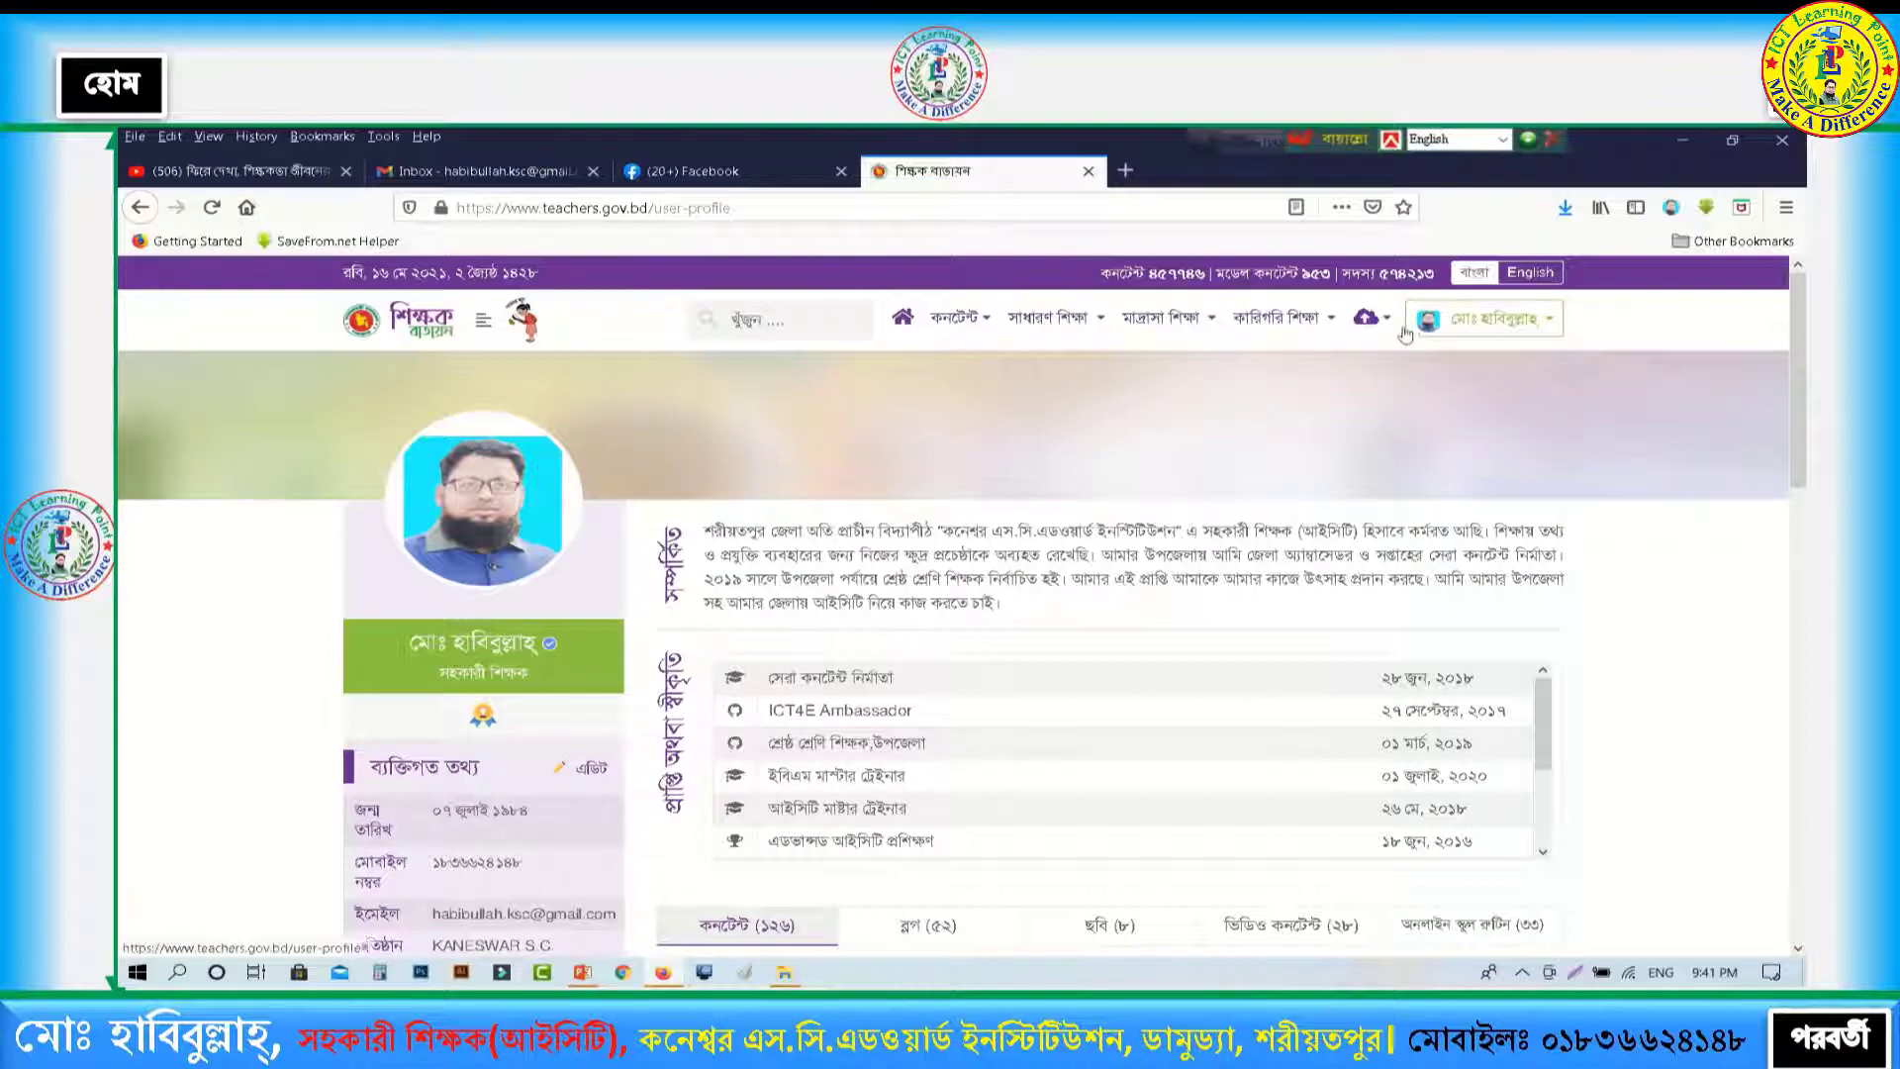
Step: Open the online school routine creation page (অনলাইন স্কুল রুটিন তৈরি) for the signed-in account
click(1367, 318)
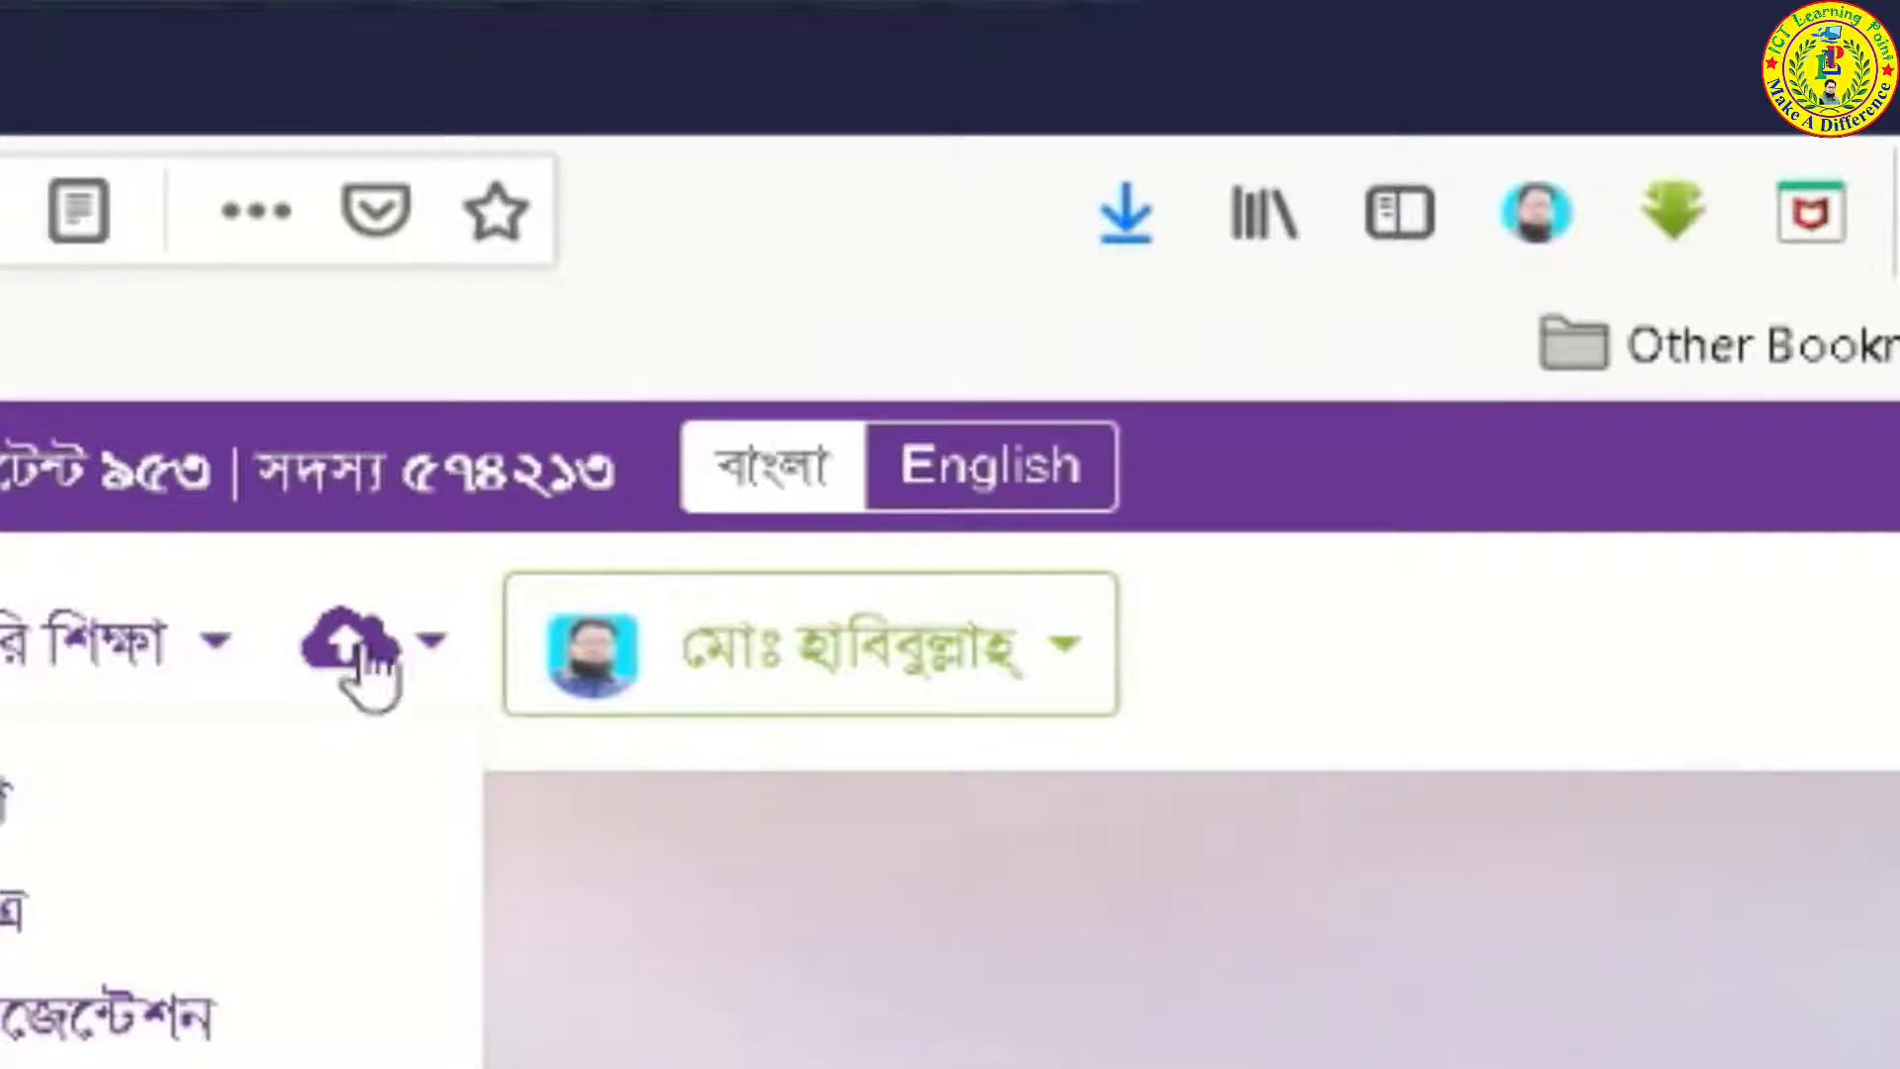
click(905, 989)
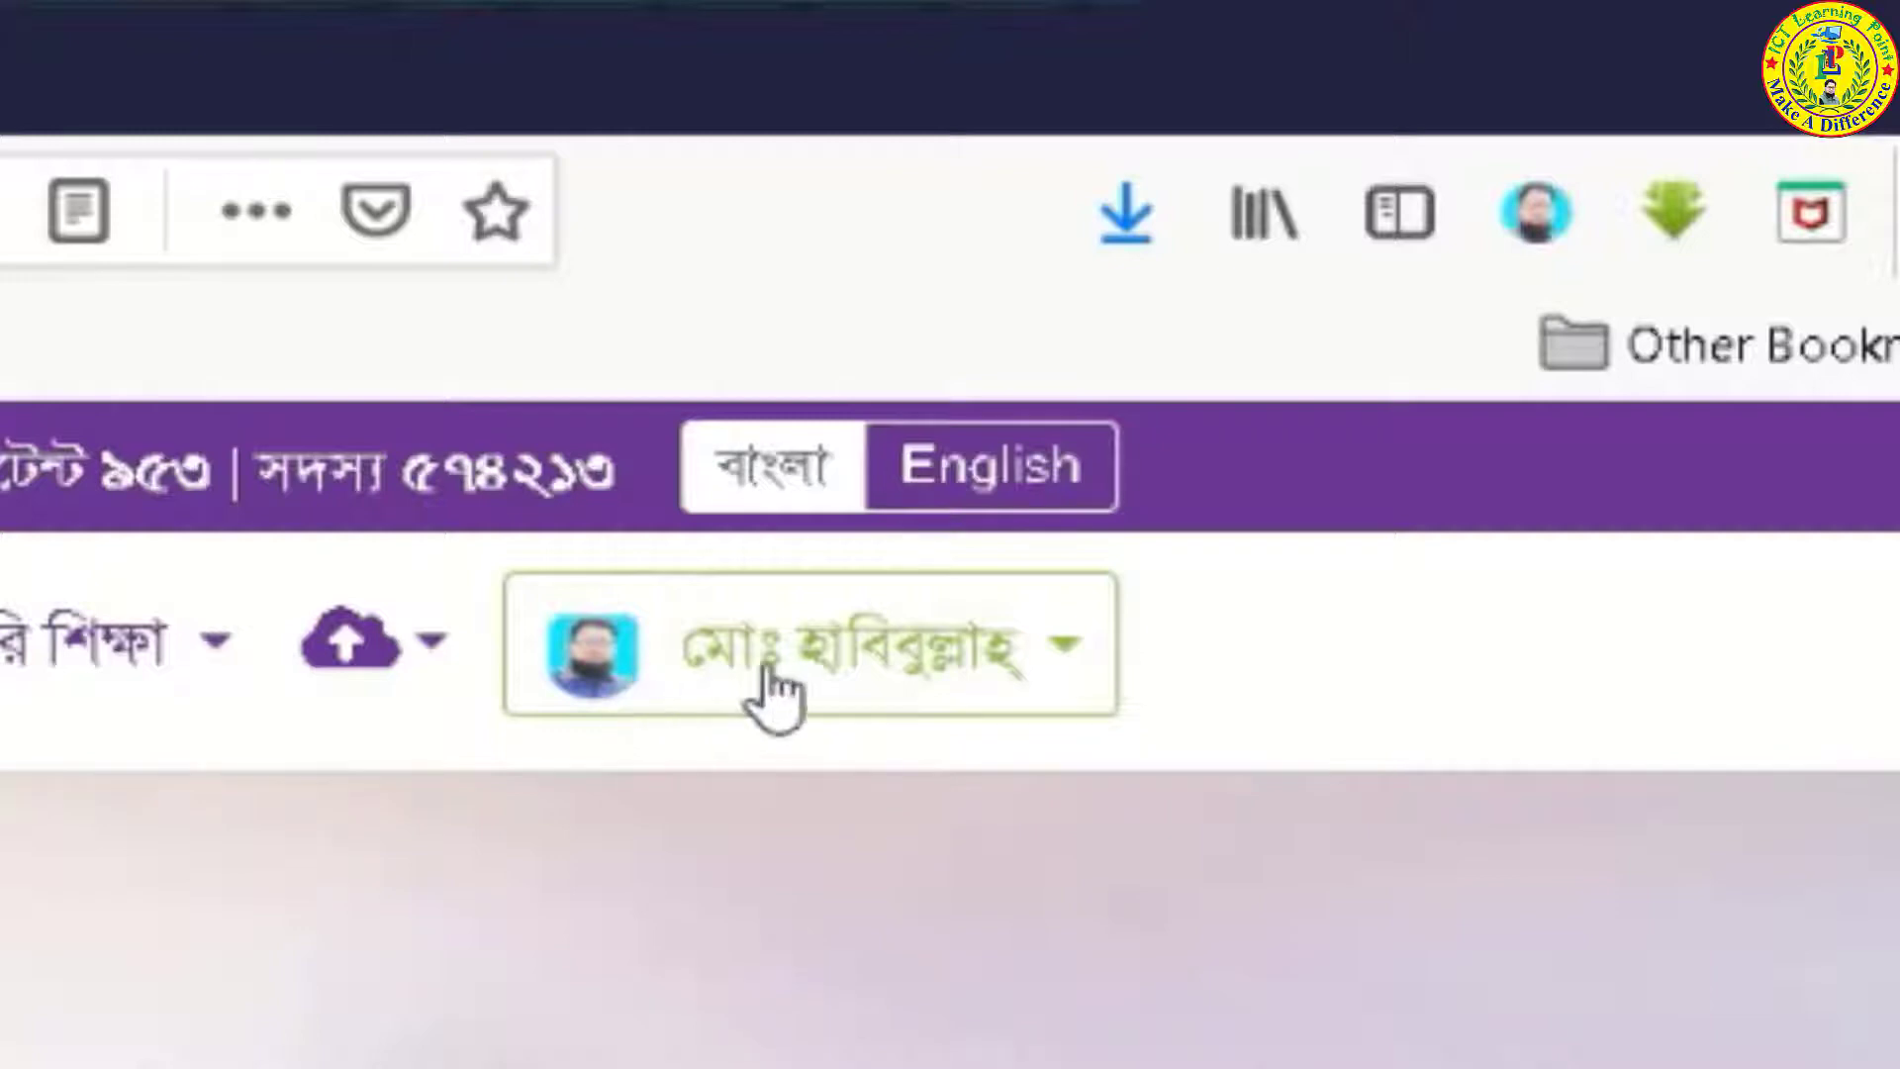
click(1054, 648)
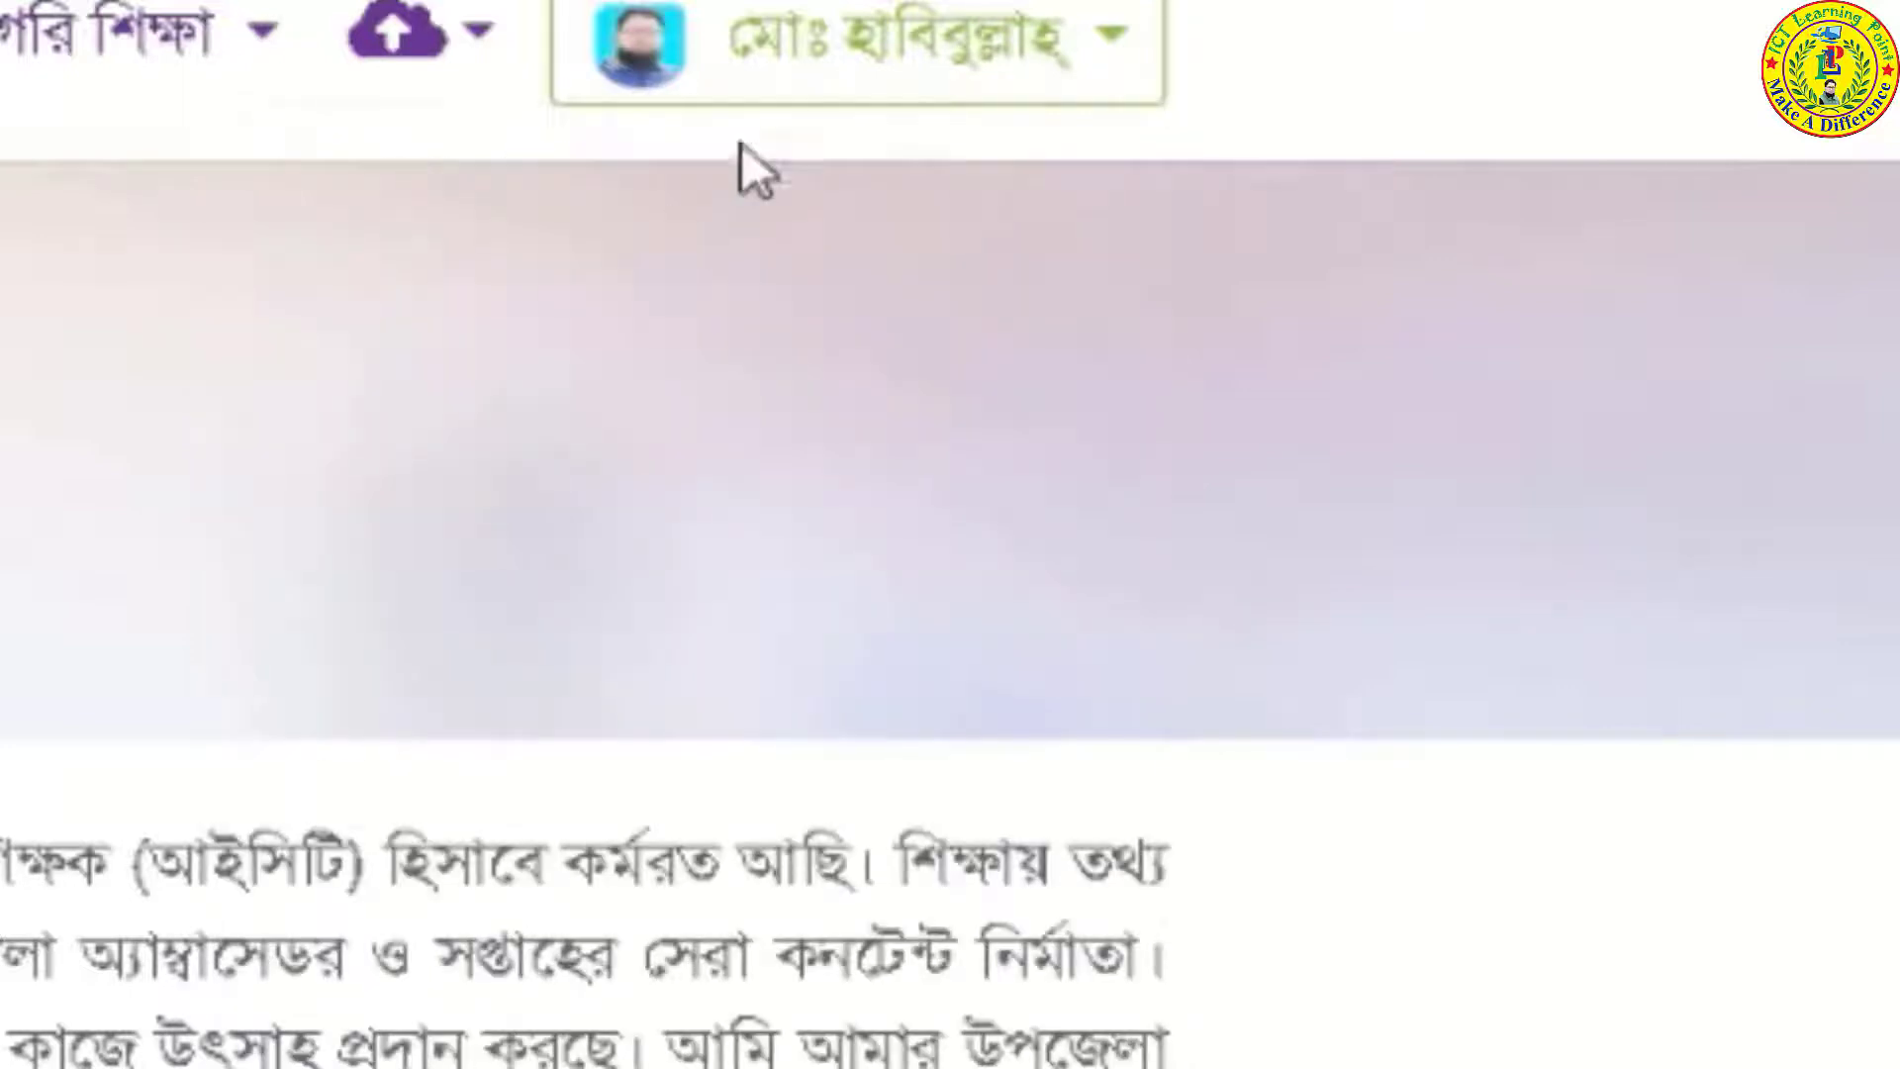
mouse_move(895, 70)
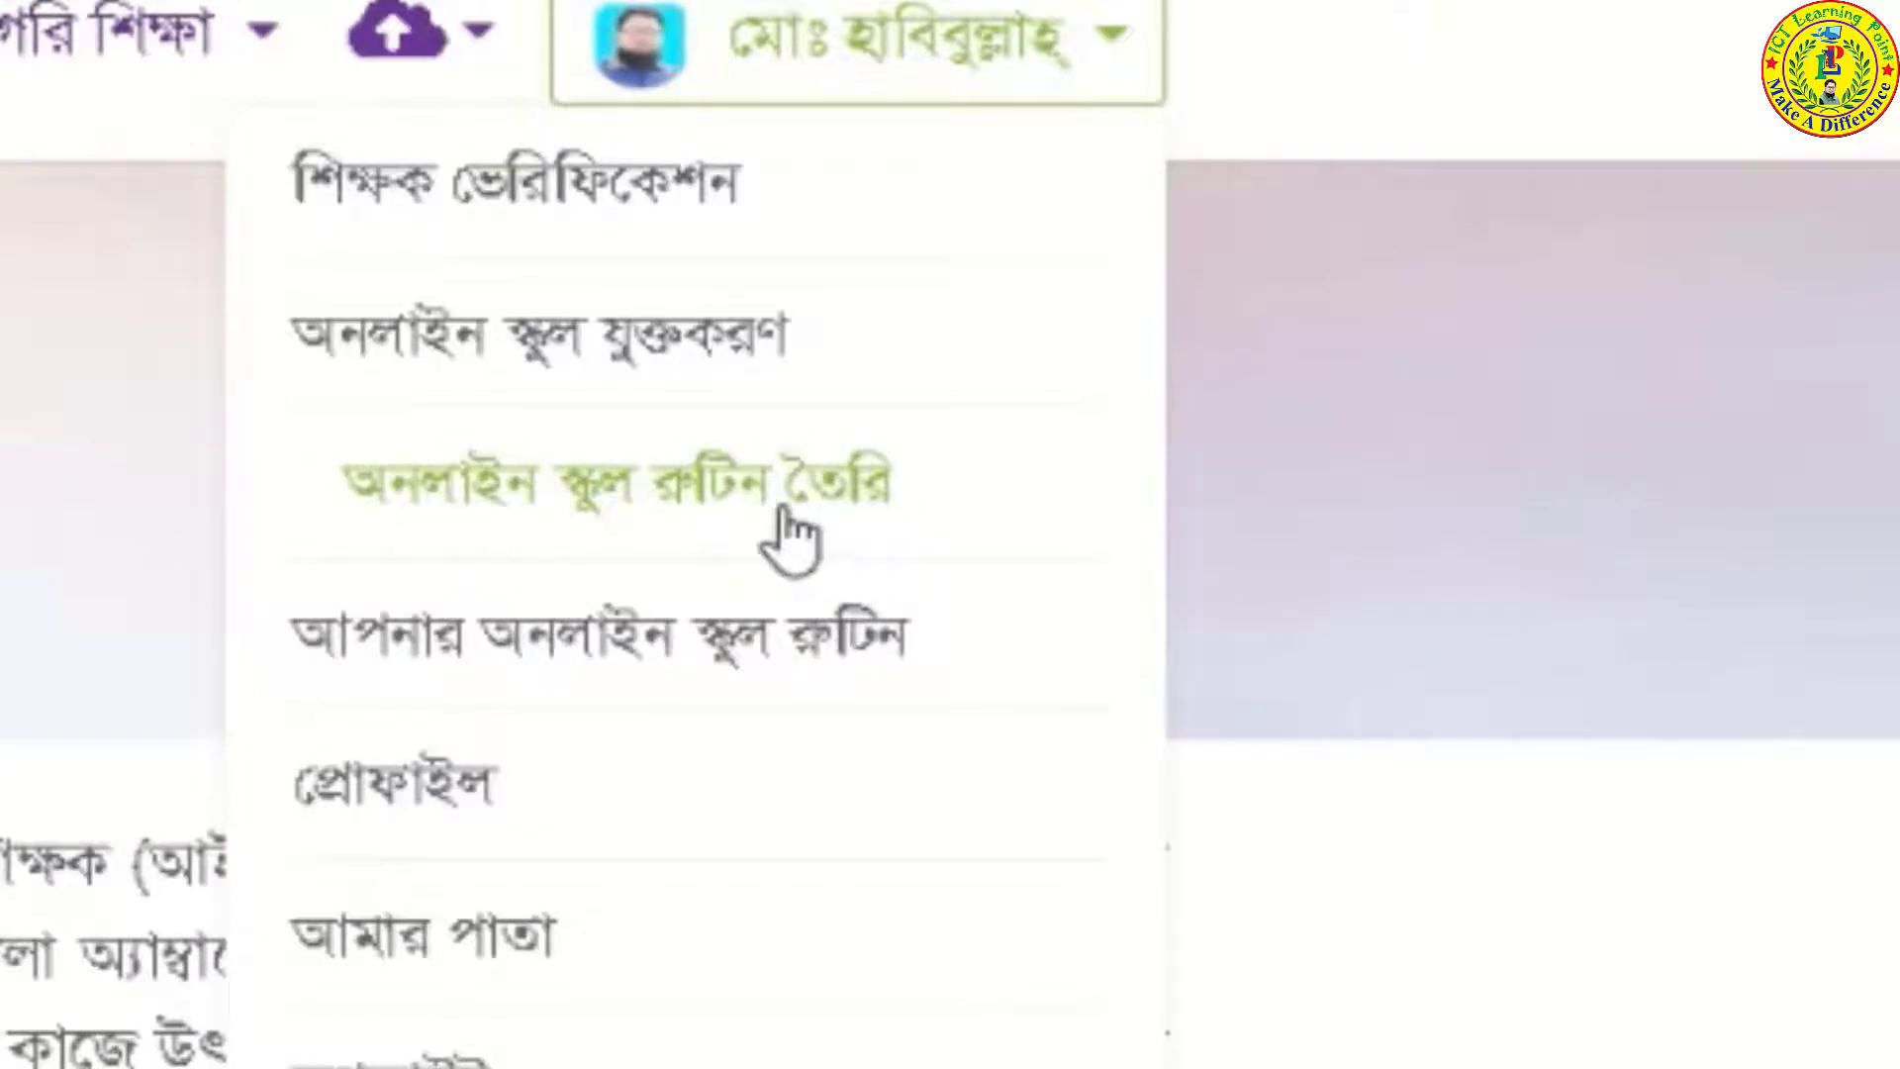
click(749, 512)
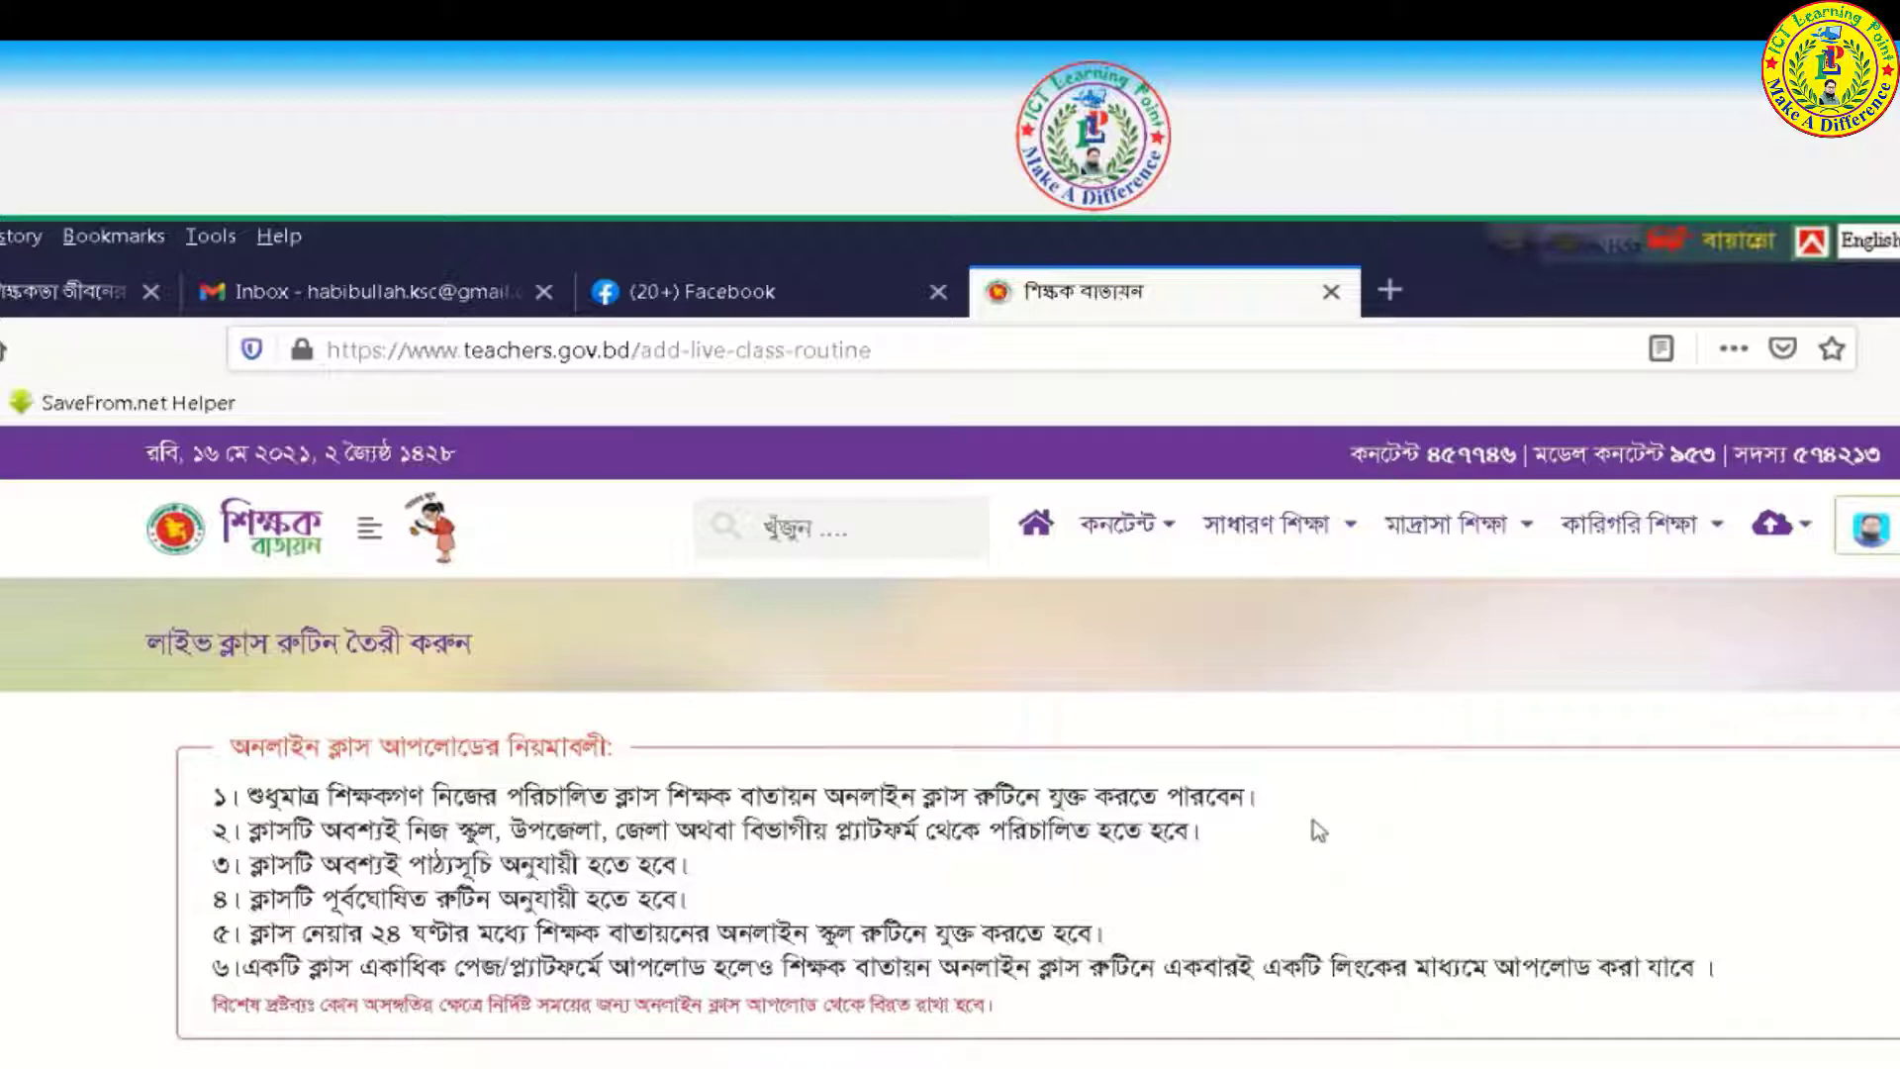
Step: Set the routine form's division to ঢাকা and its district to শরীয়তপুর
scroll(1467, 755, down, 2)
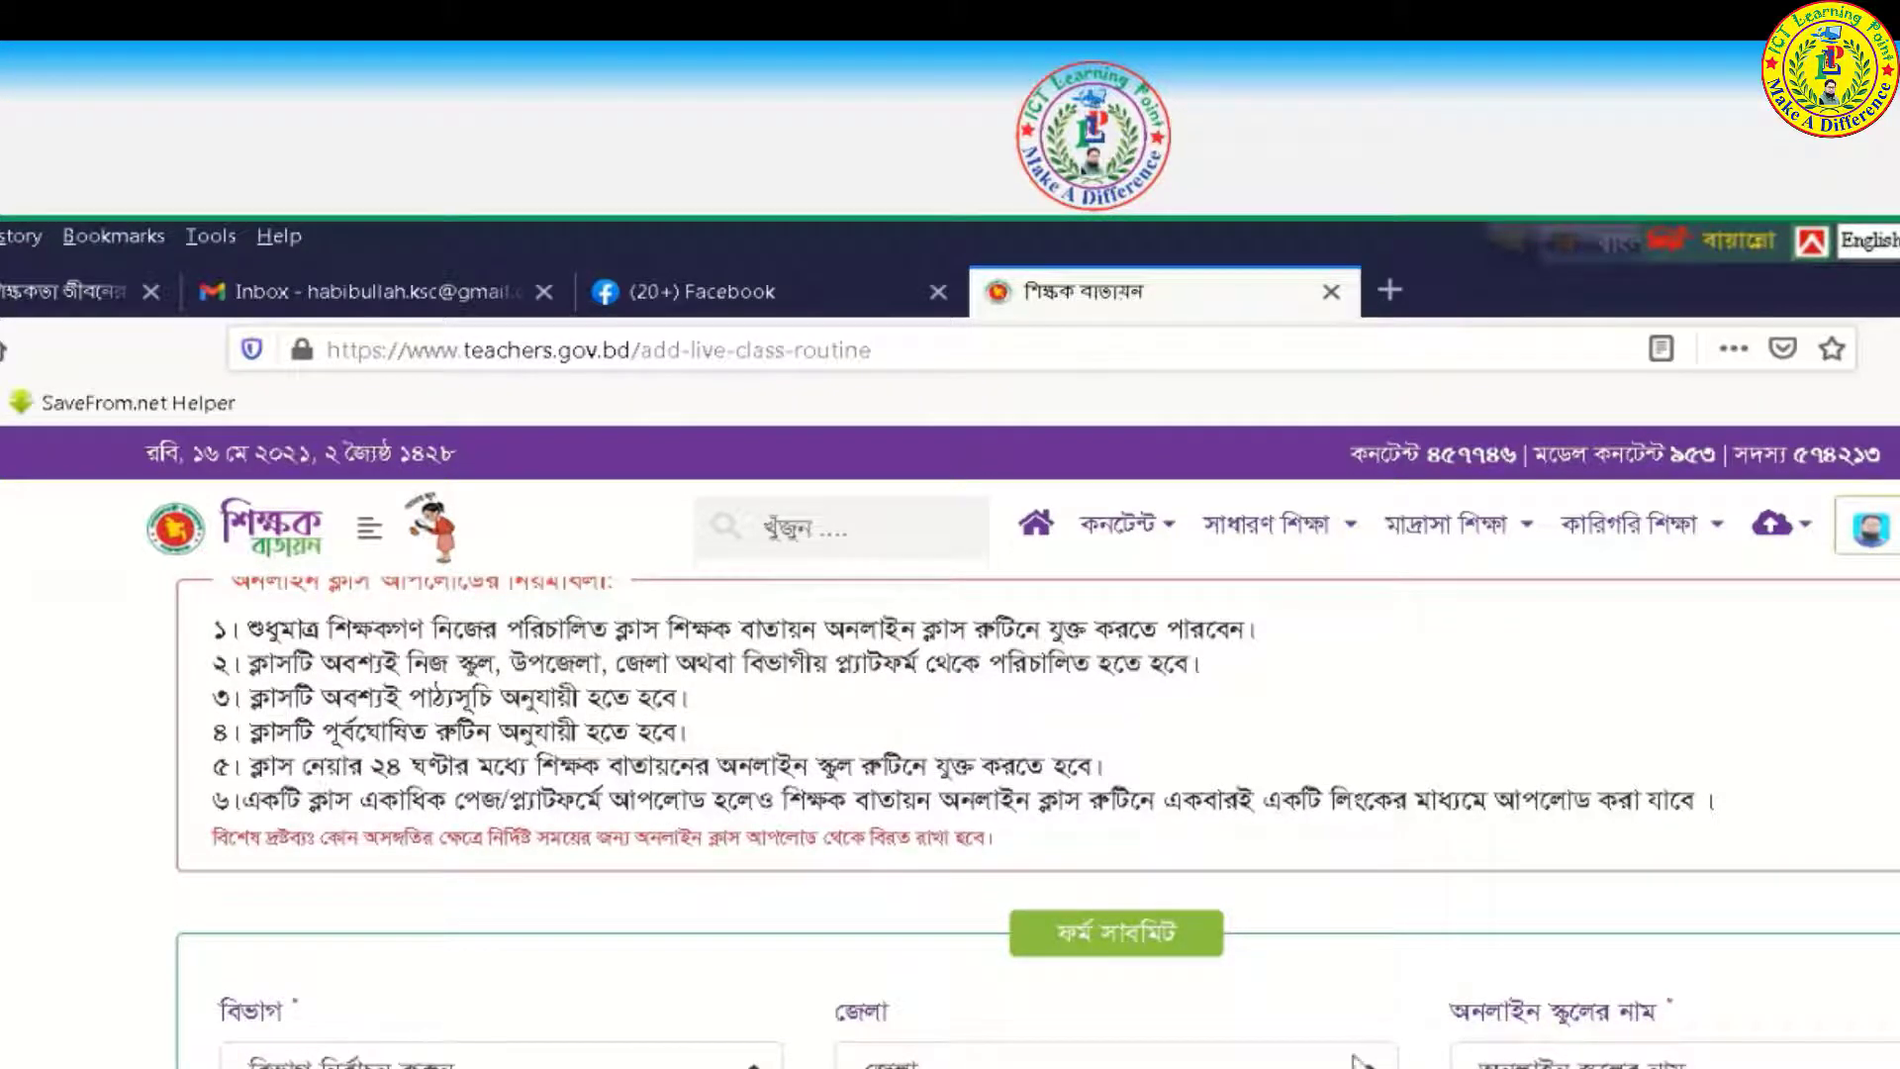
scroll(749, 861, down, 1)
scroll(1037, 752, down, 3)
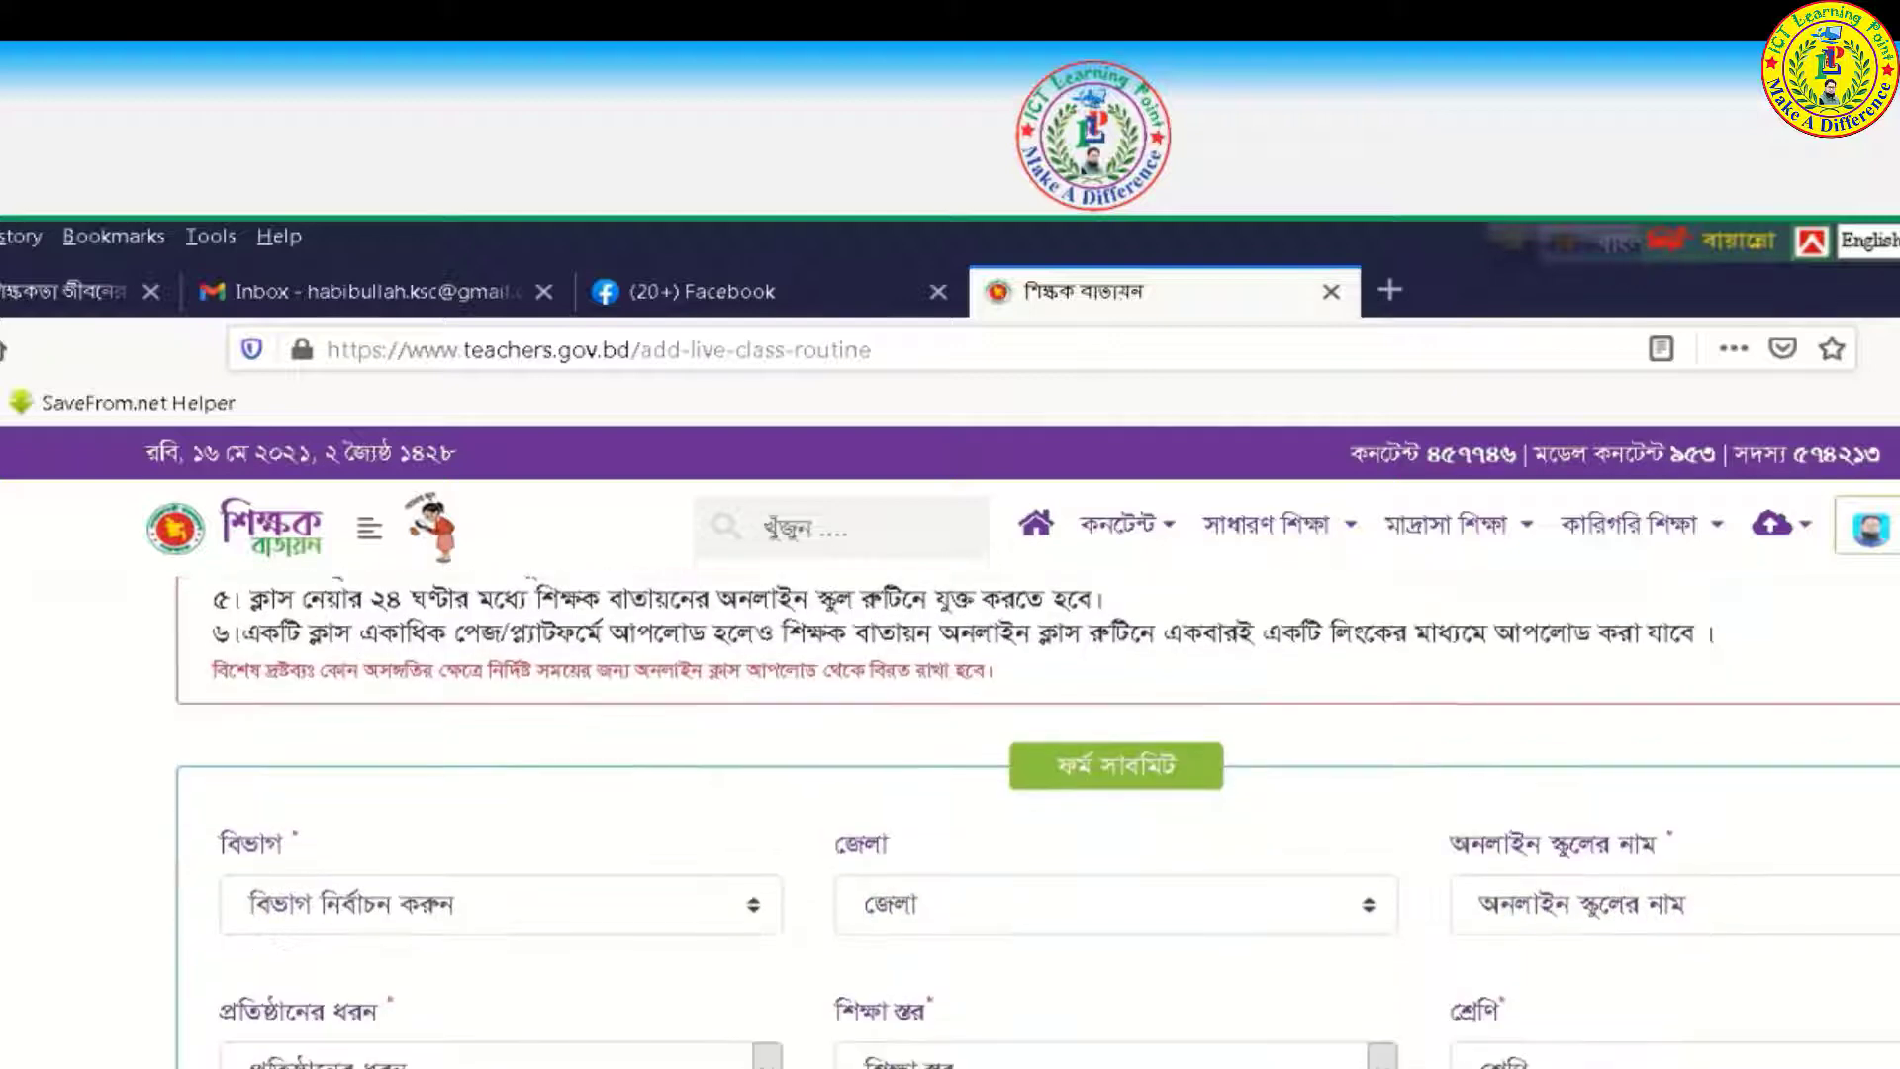
scroll(1037, 752, up, 3)
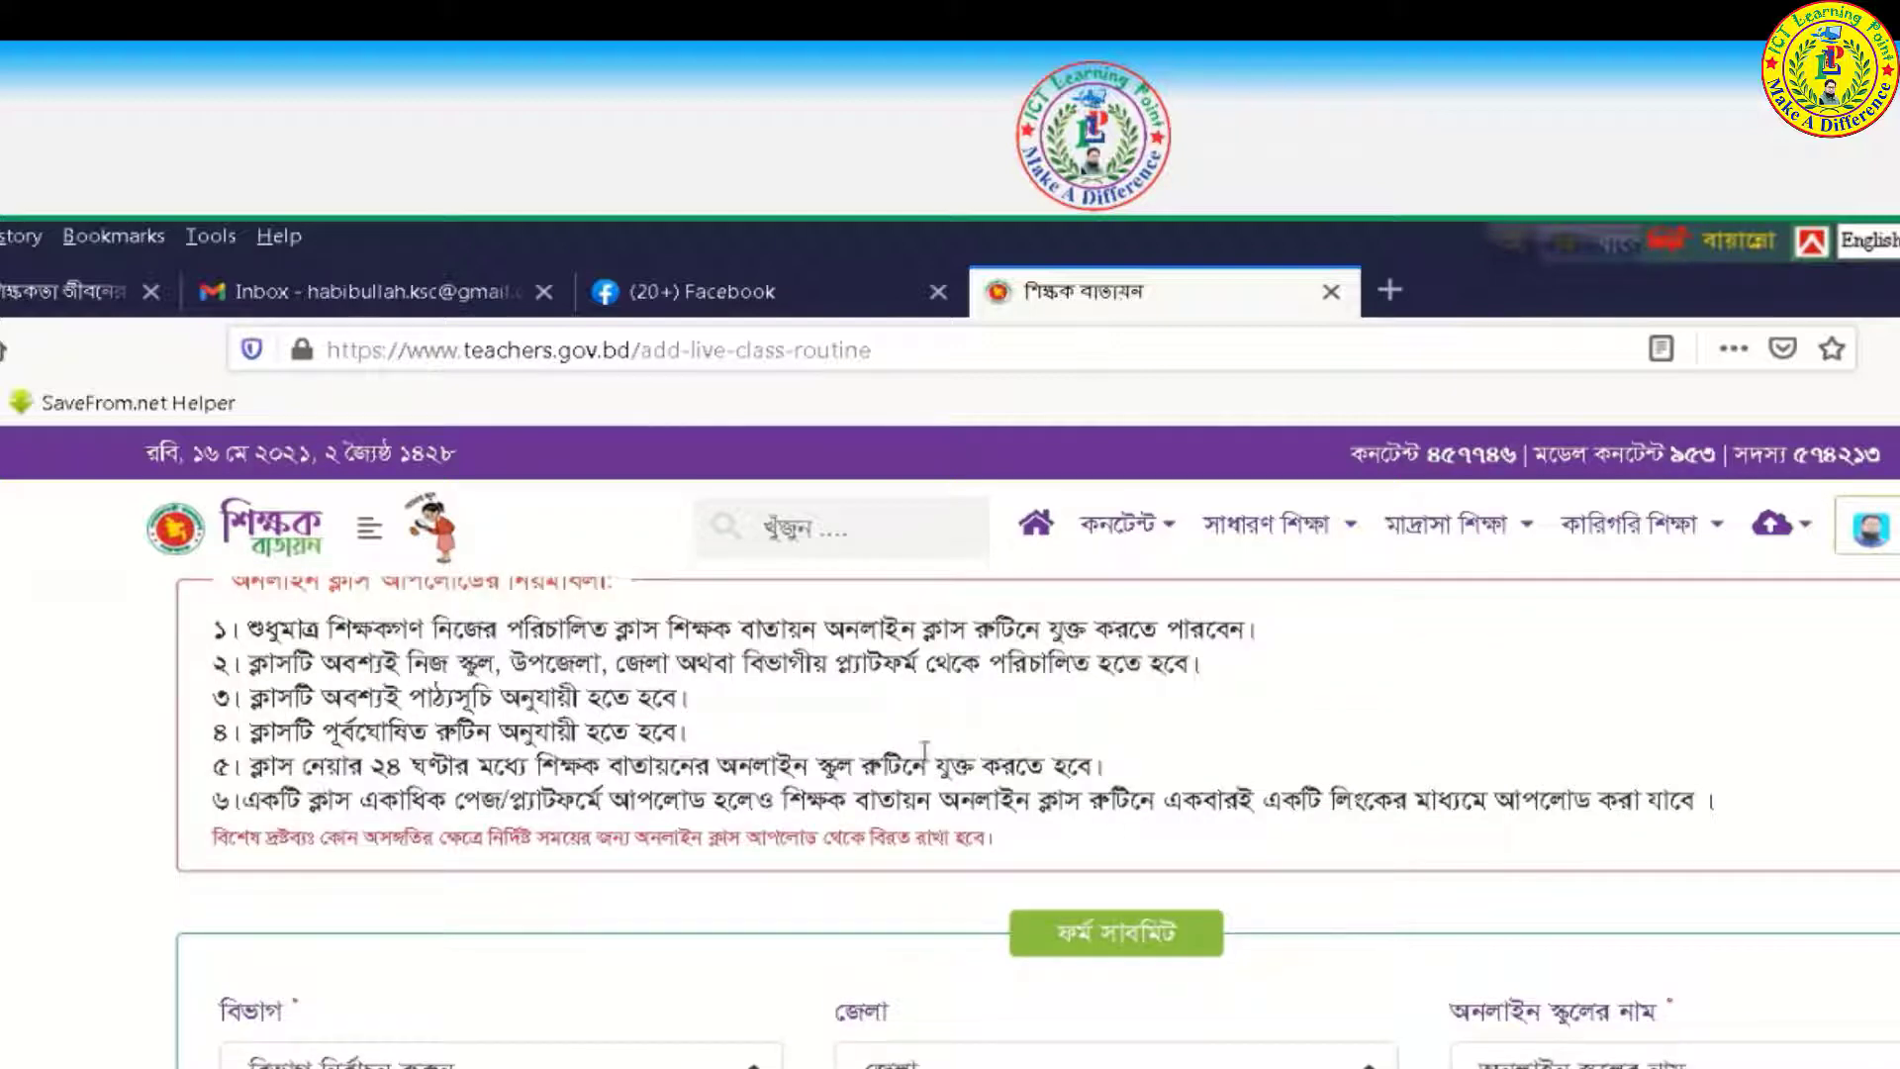
scroll(500, 787, up, 3)
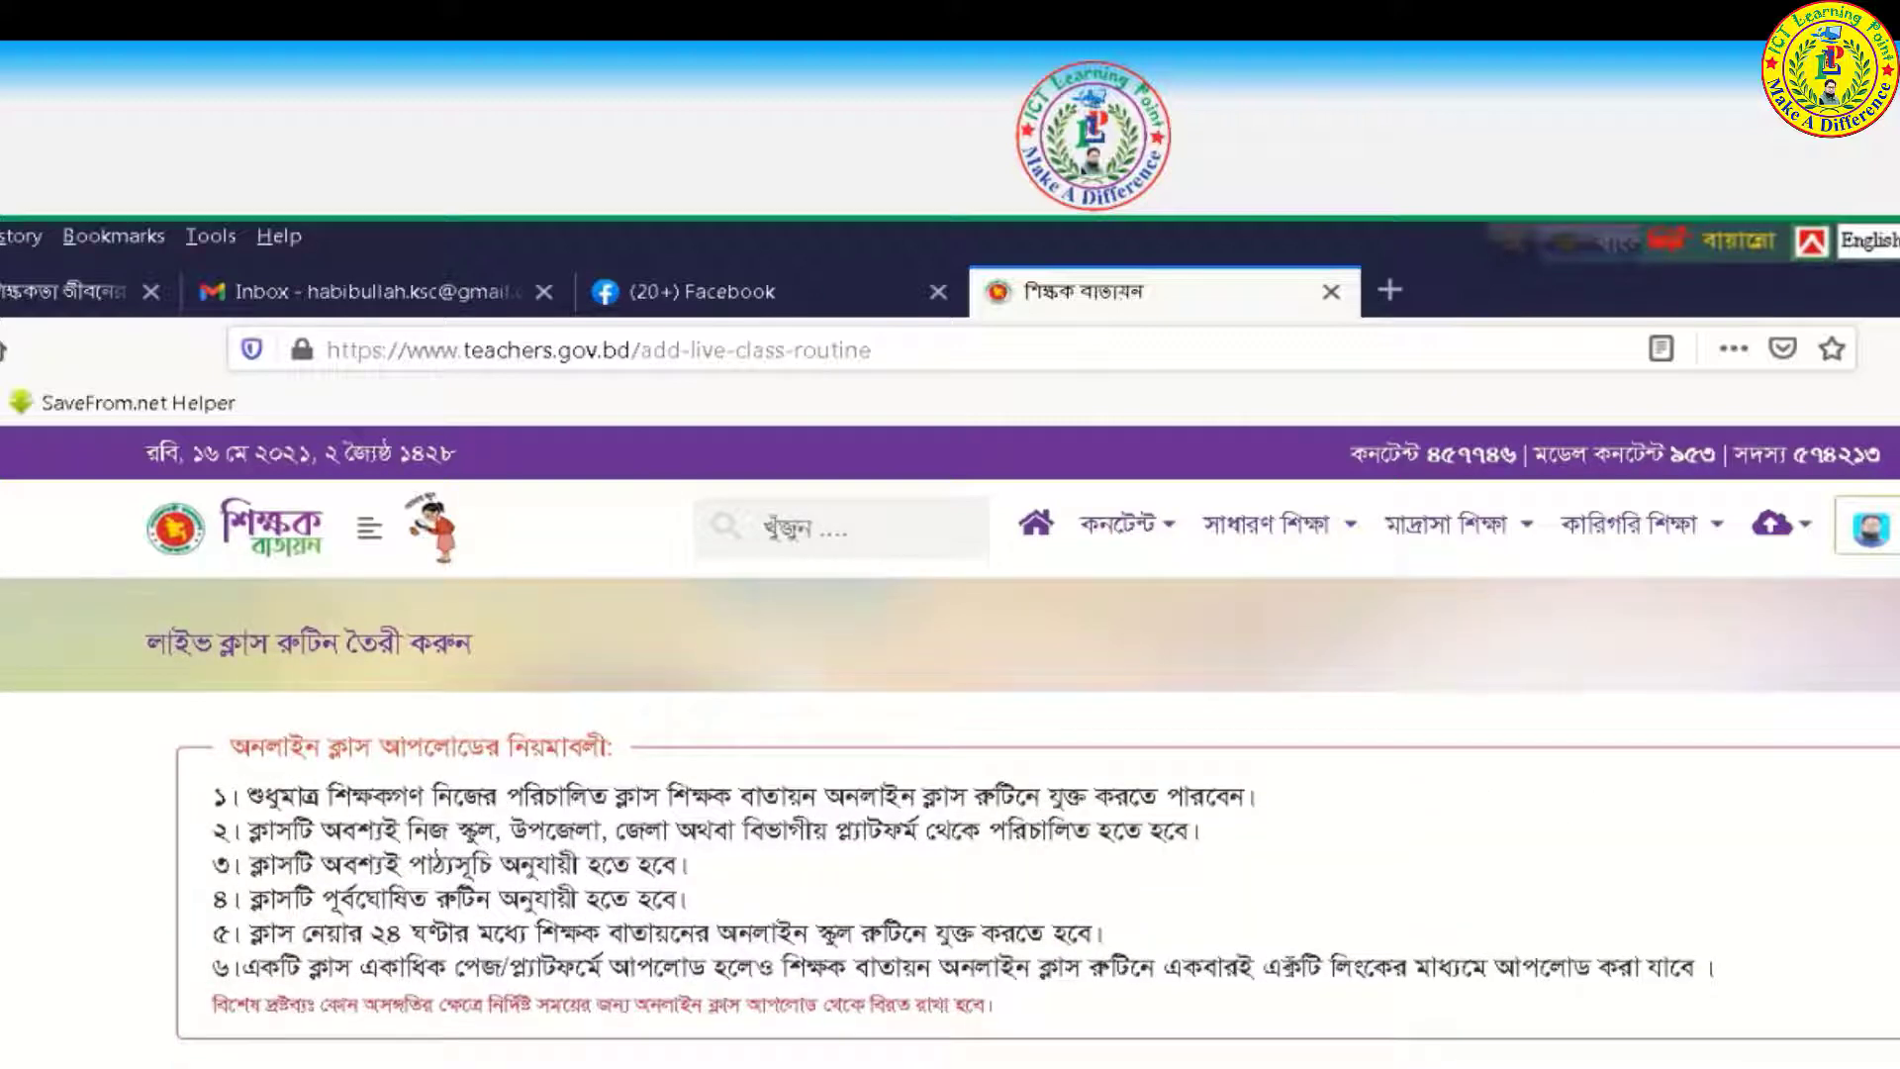
scroll(313, 762, down, 5)
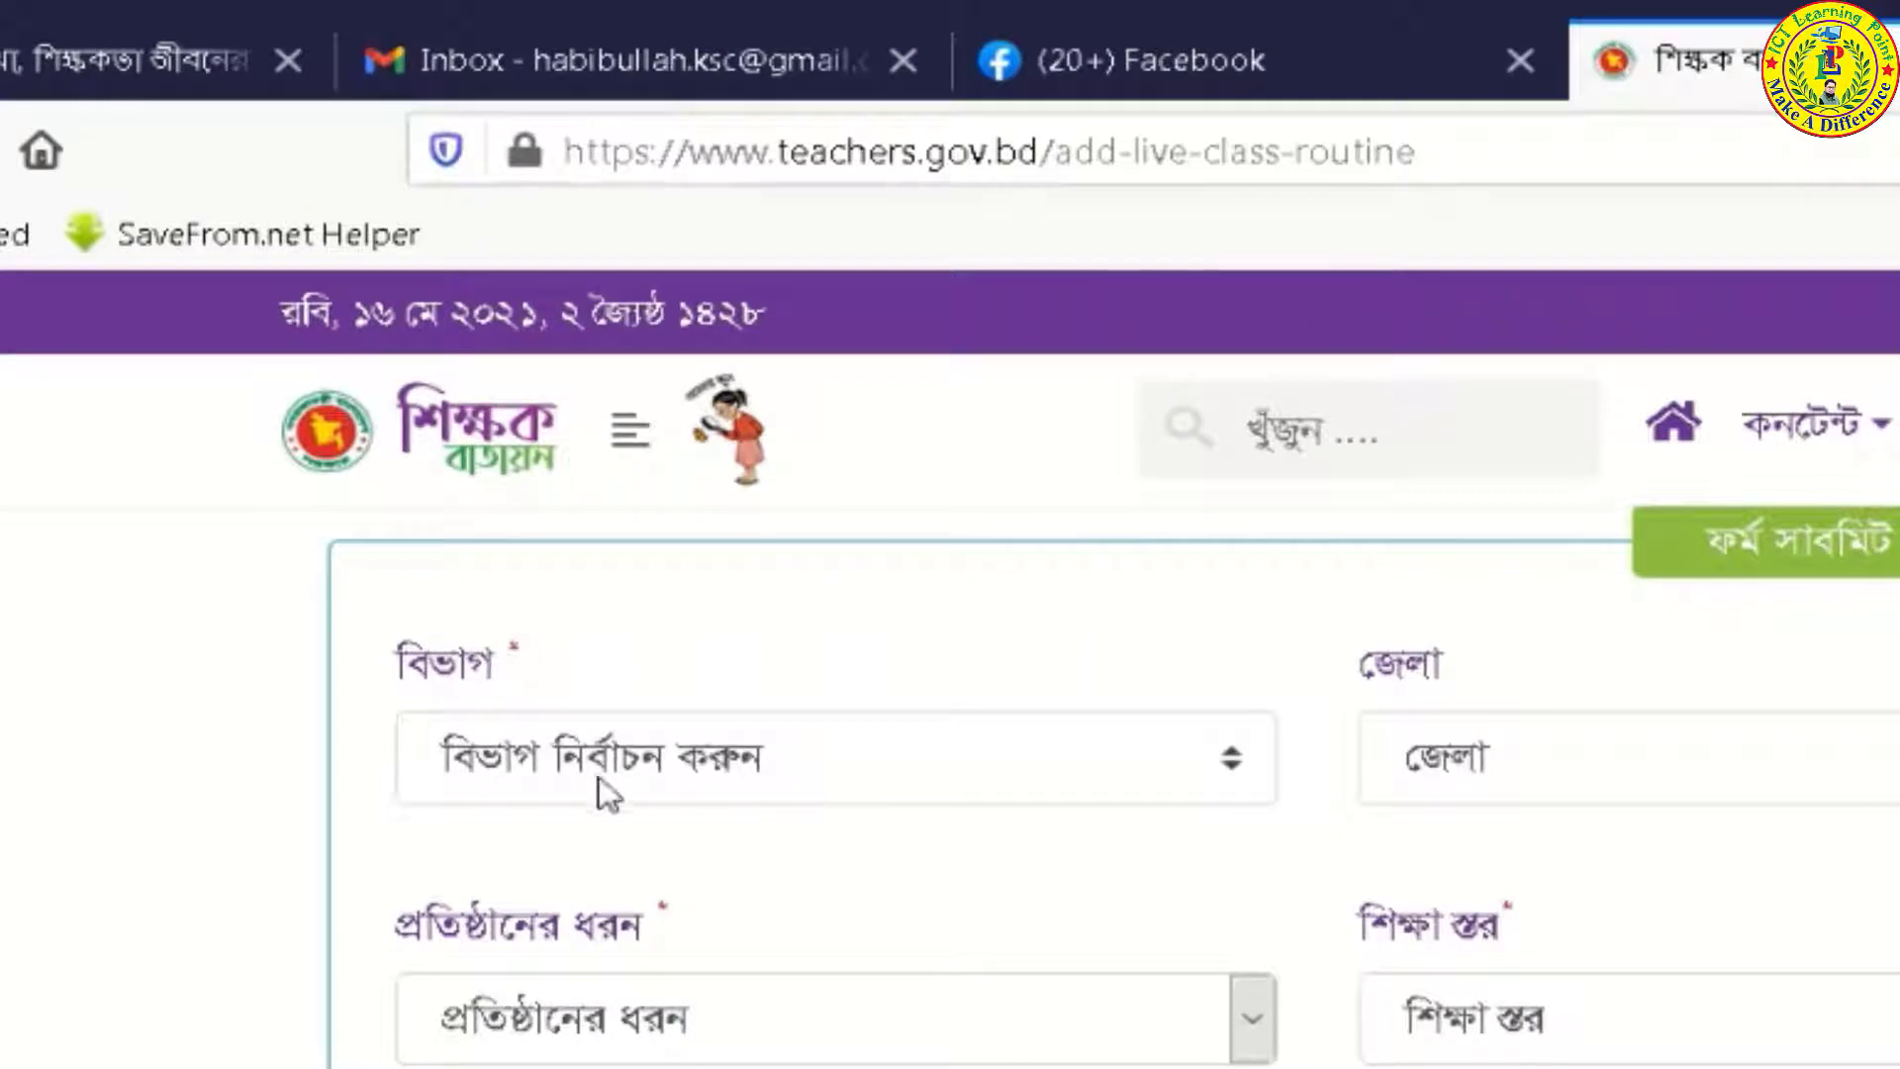
click(865, 762)
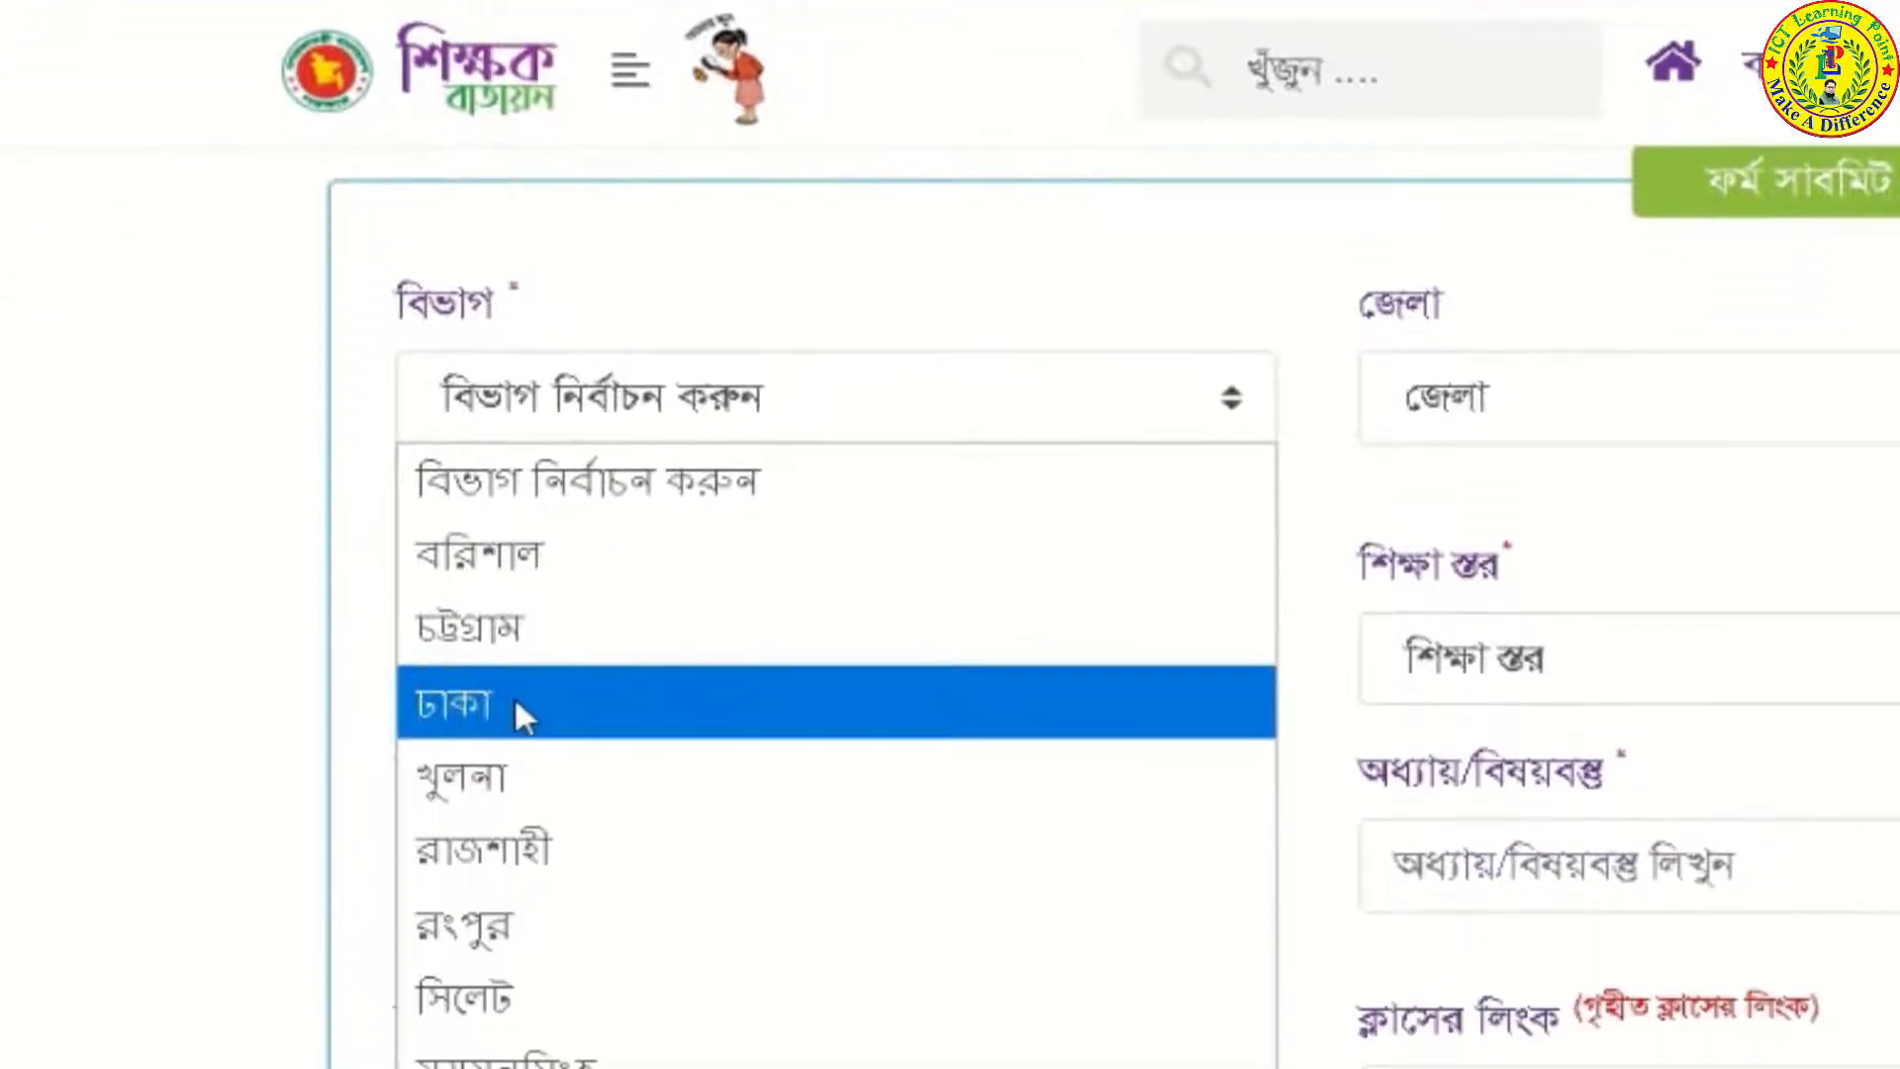
click(513, 703)
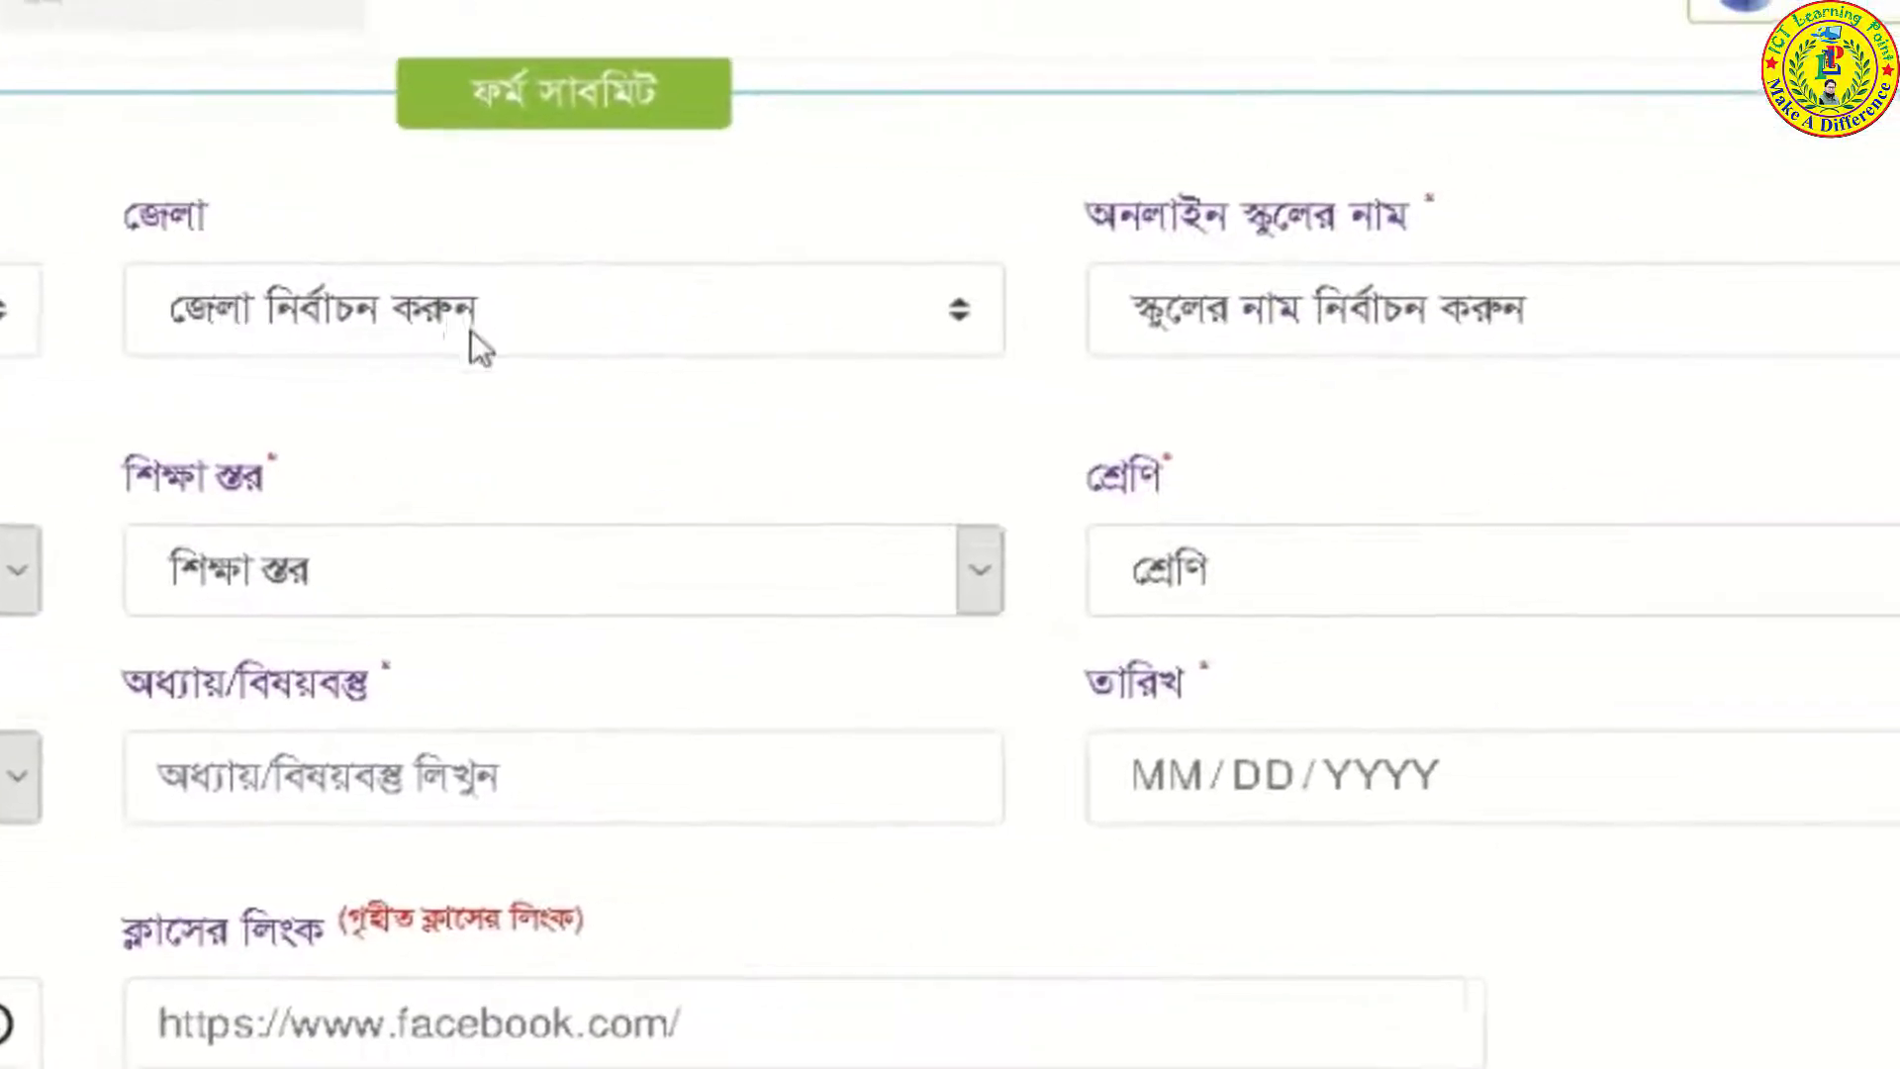
click(1739, 396)
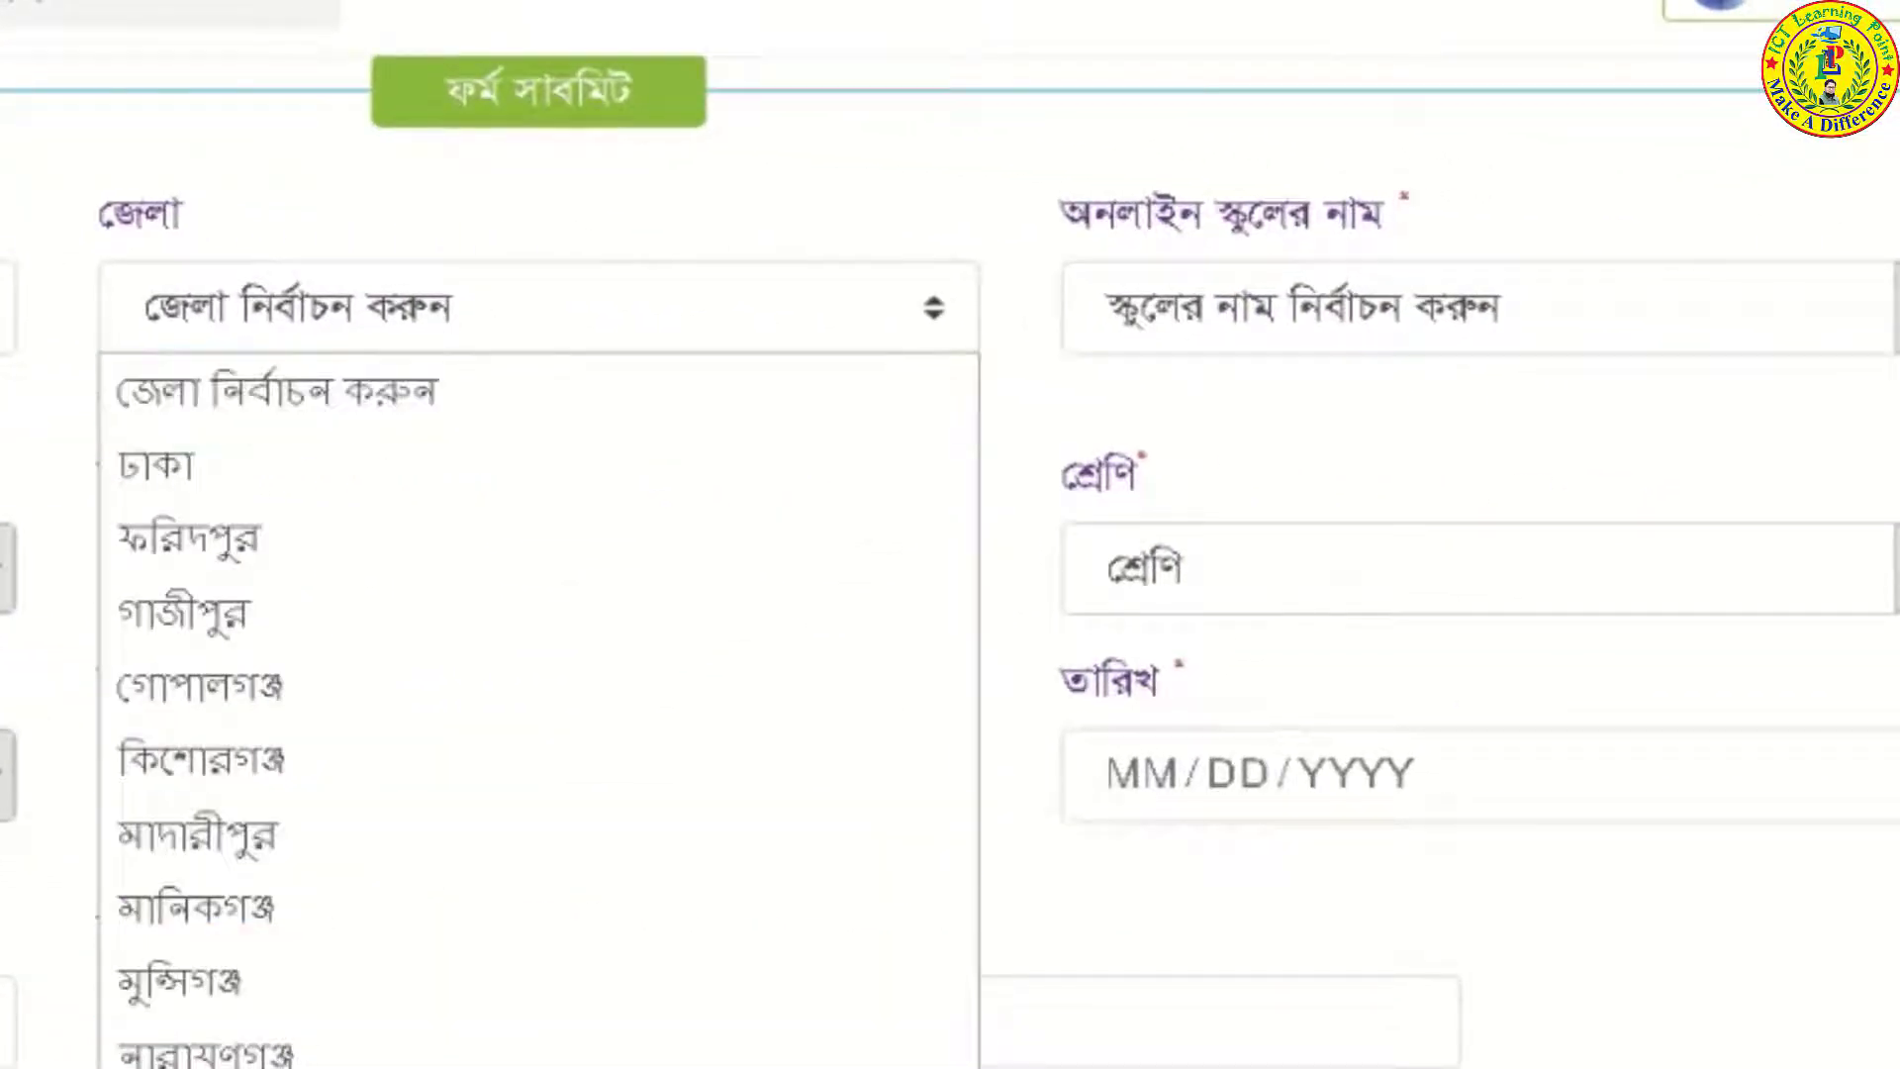
click(297, 1068)
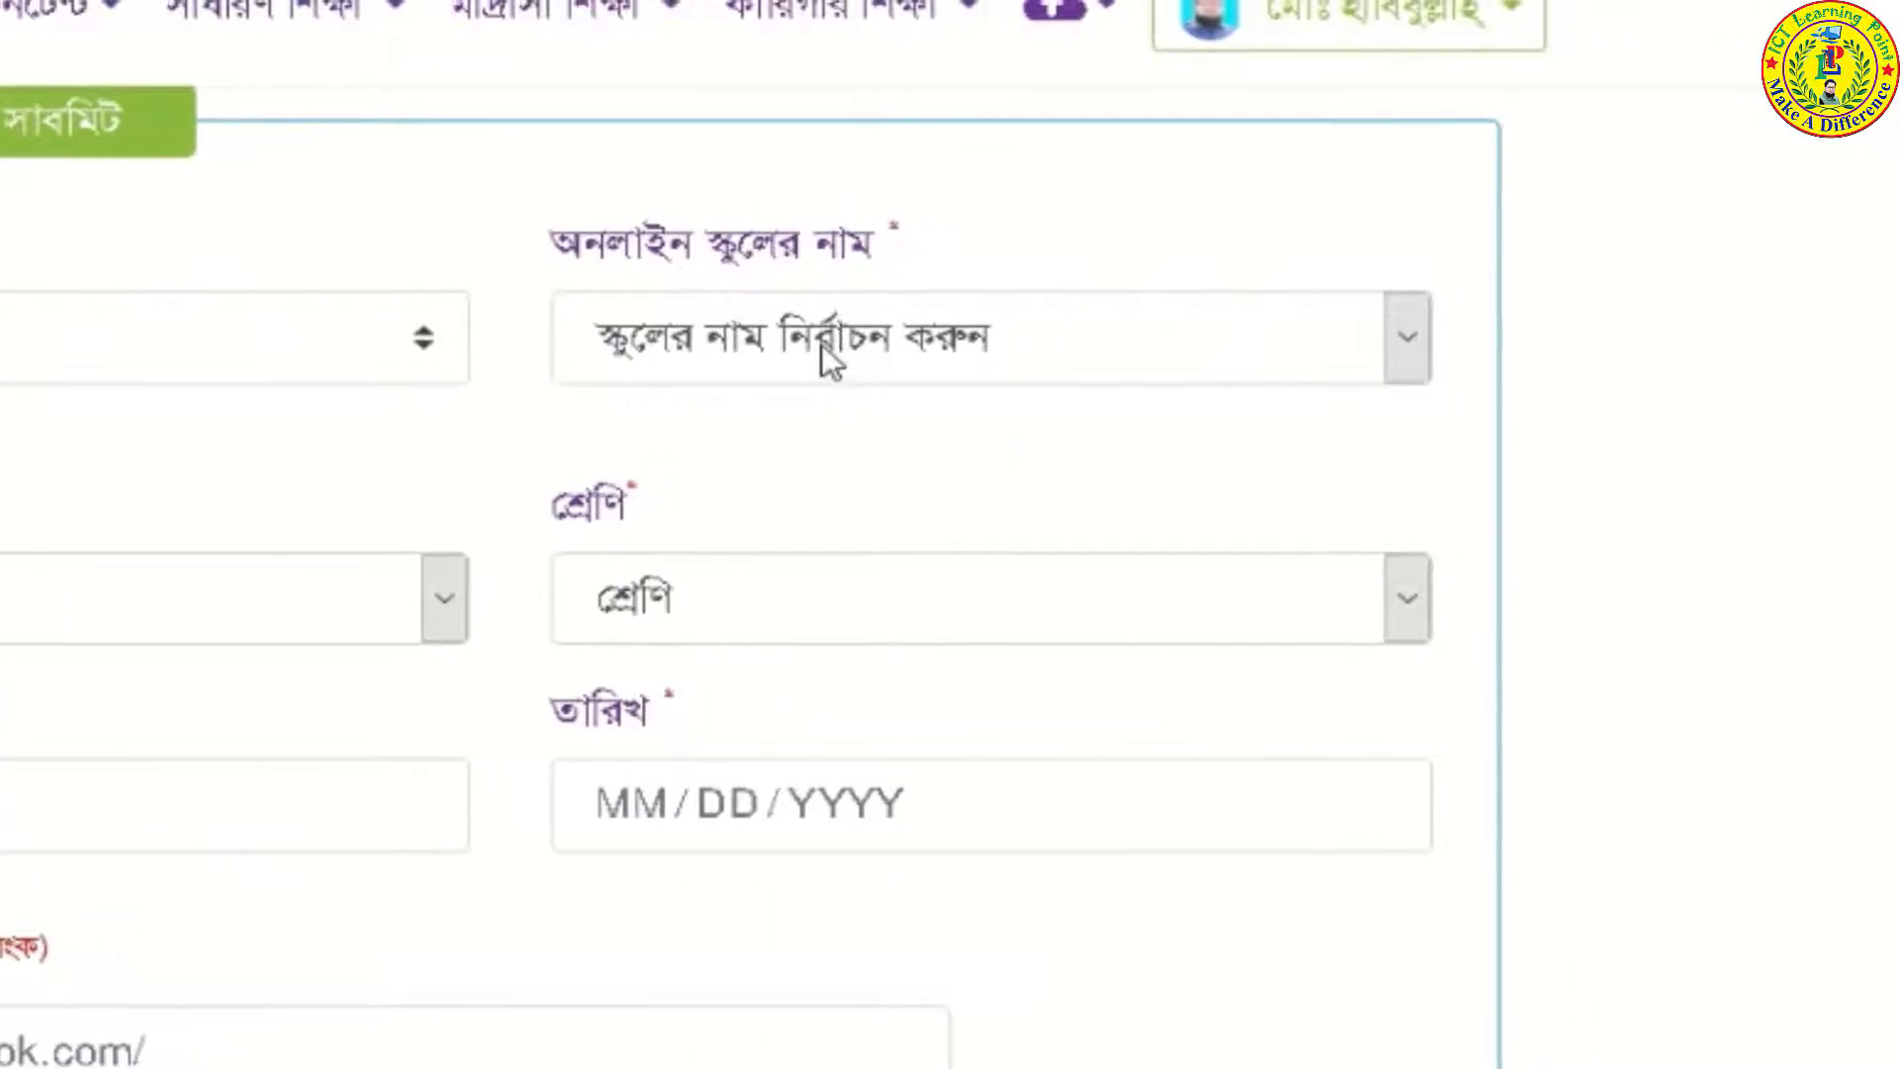
Step: Choose কনেশ্বর এস.সি.এডওয়ার্ড ইনস্টিটিউশন অনলাইন স্কুল as the online school name
click(1301, 338)
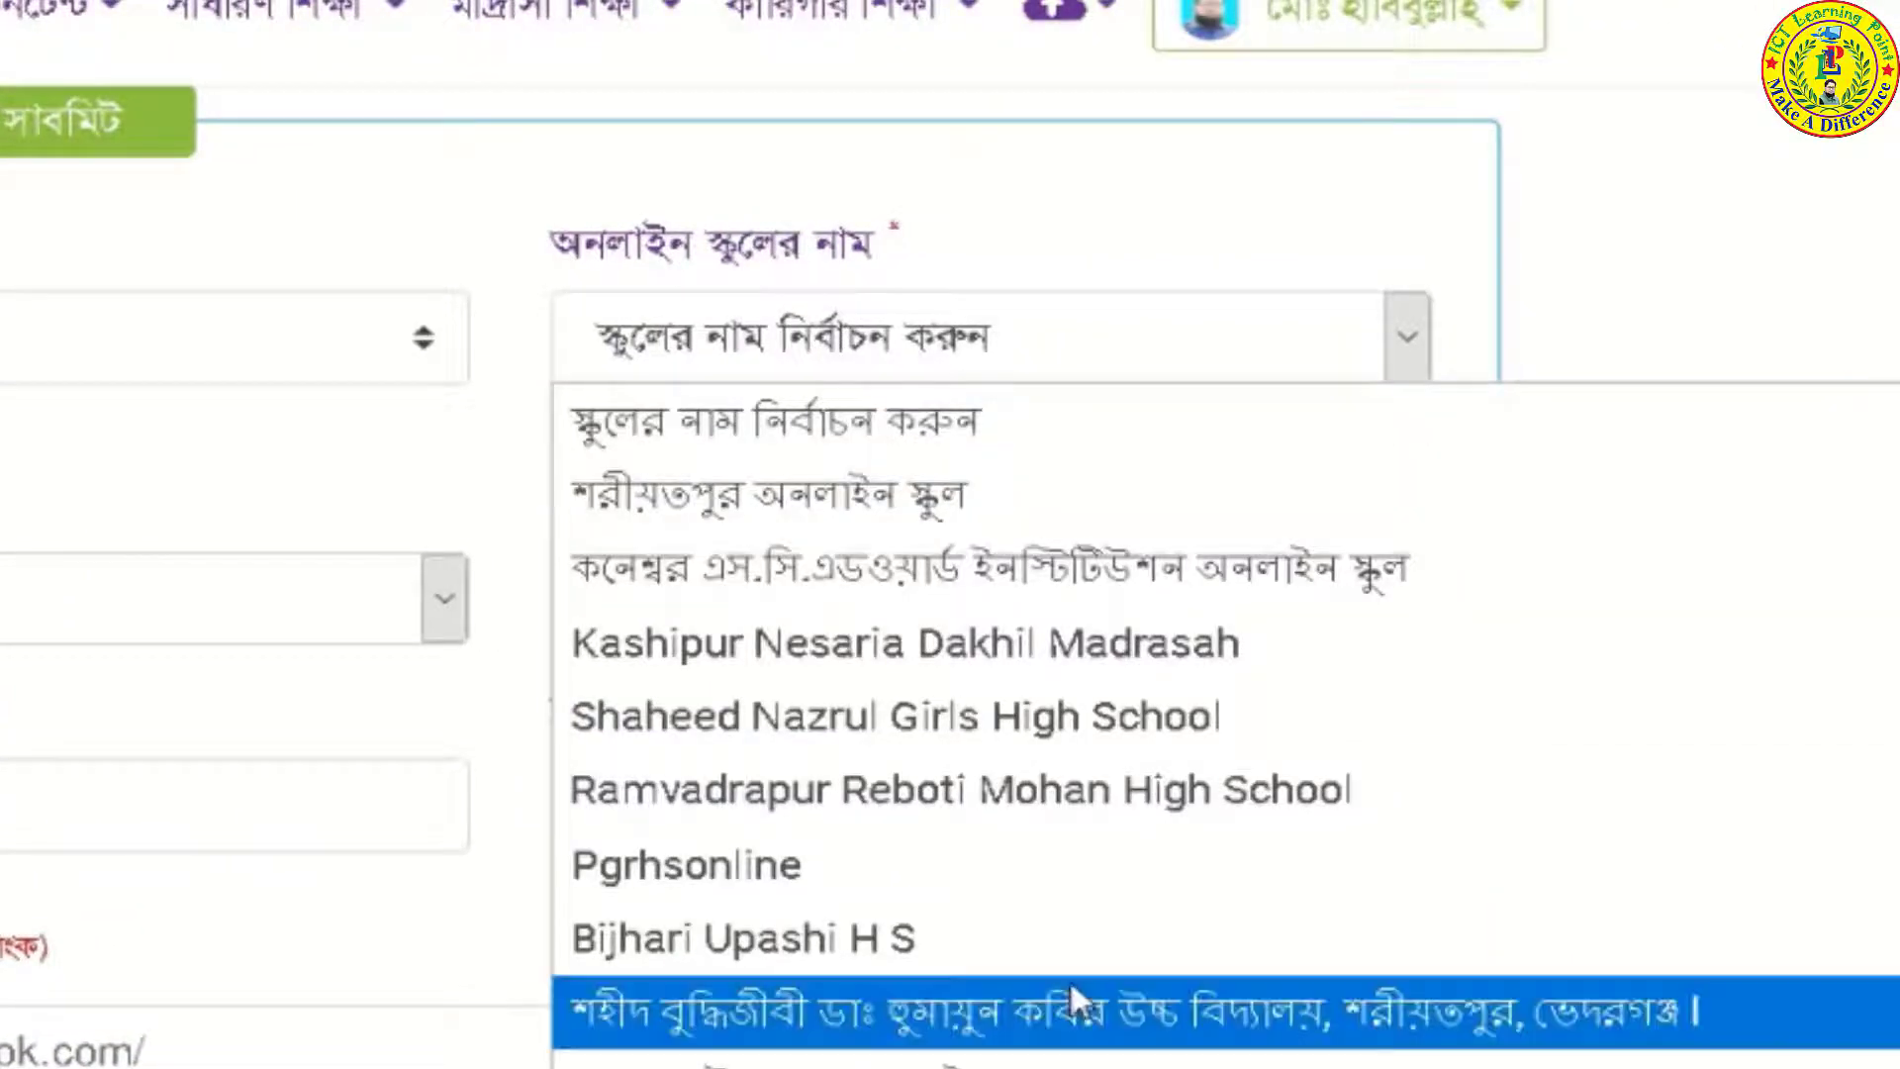
scroll(1049, 958, down, 5)
scroll(1043, 952, up, 5)
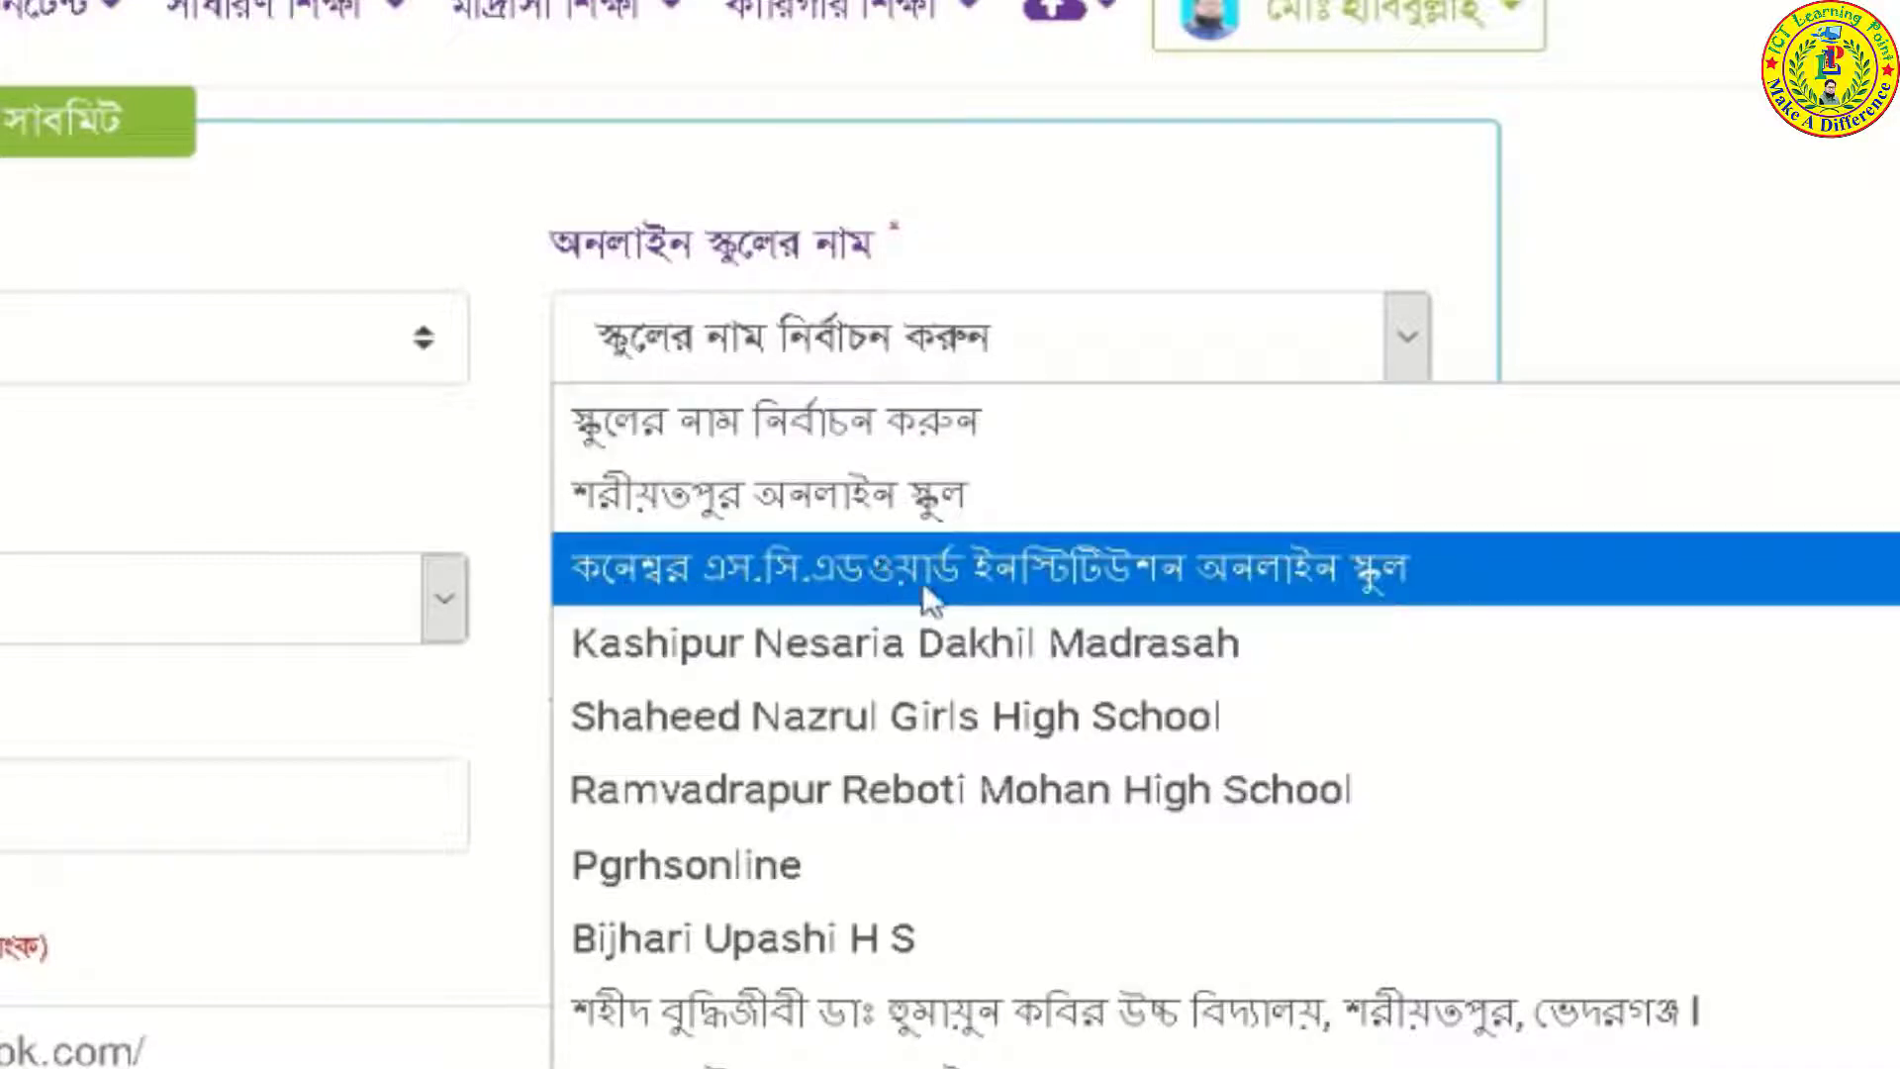
click(1005, 578)
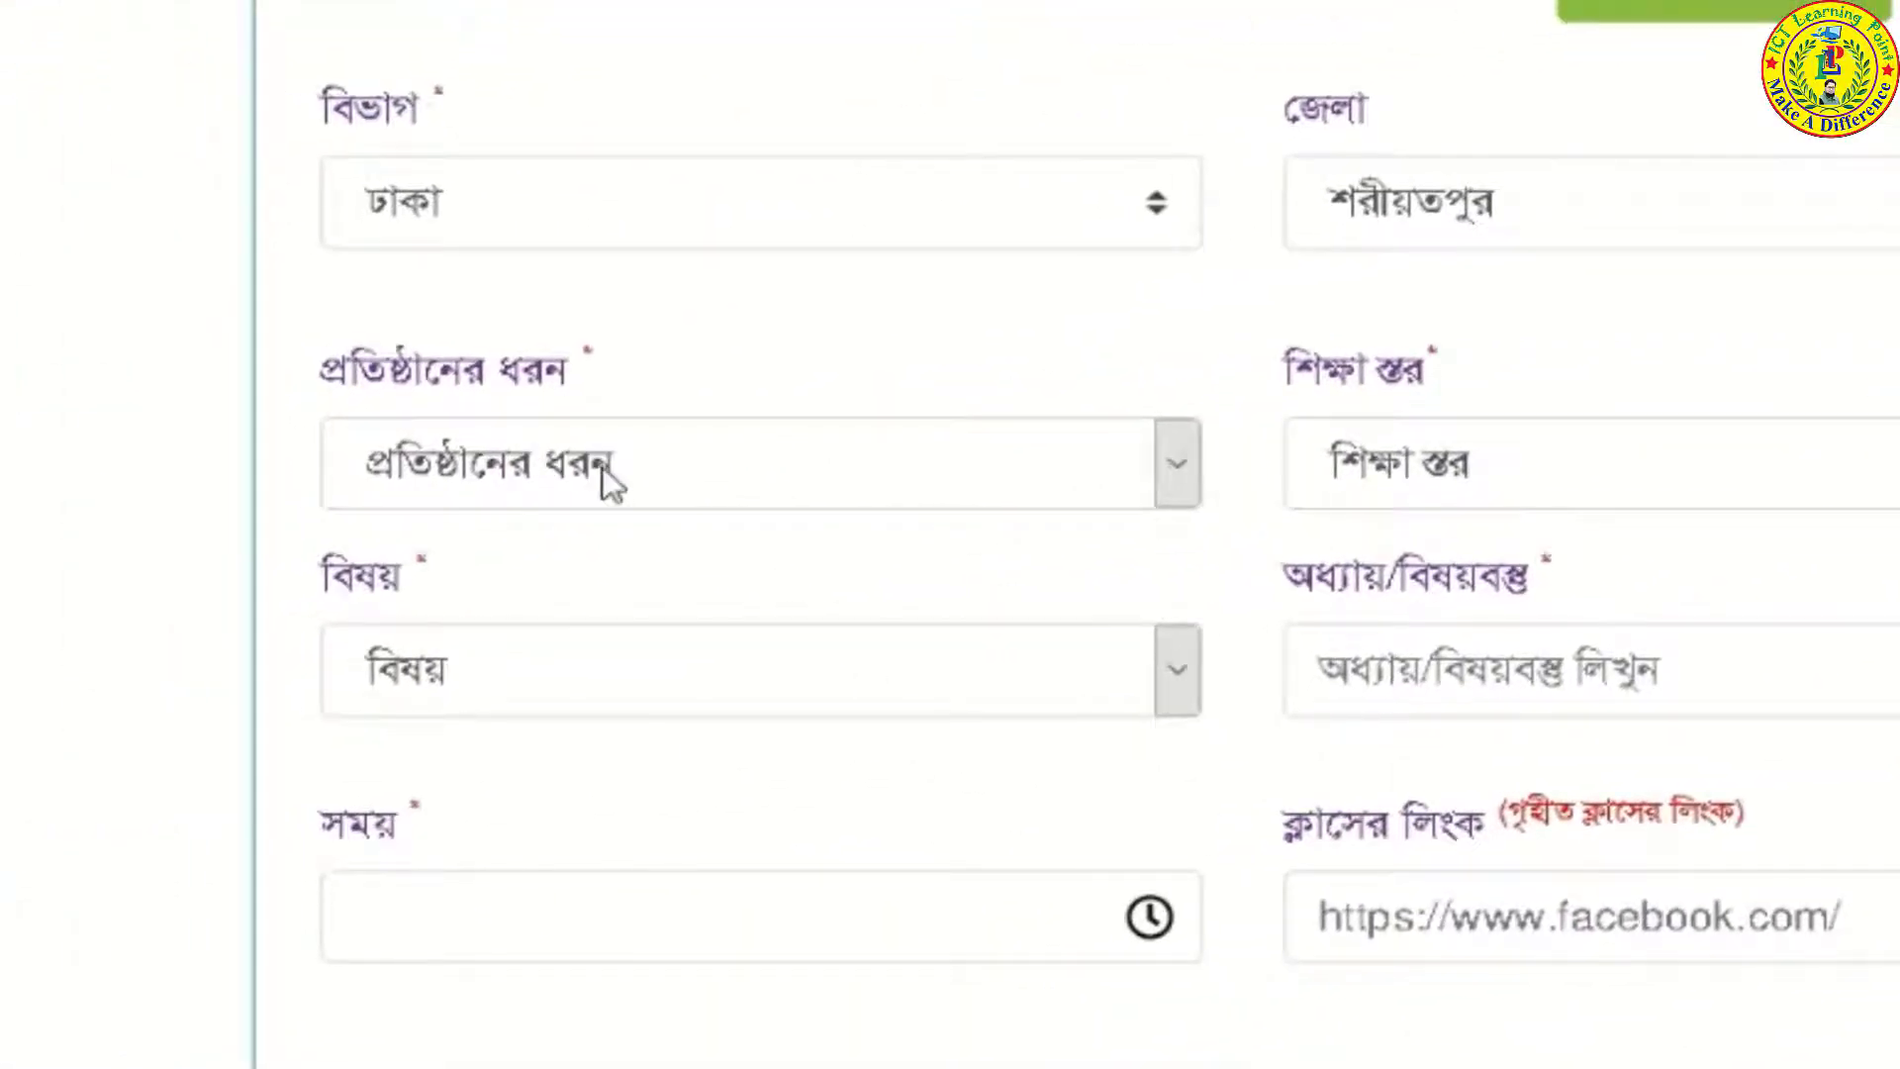
Step: Set the institution type to সাধারণ শিক্ষা, the education level to মাধ্যমিক and the class to অষ্টম
click(602, 467)
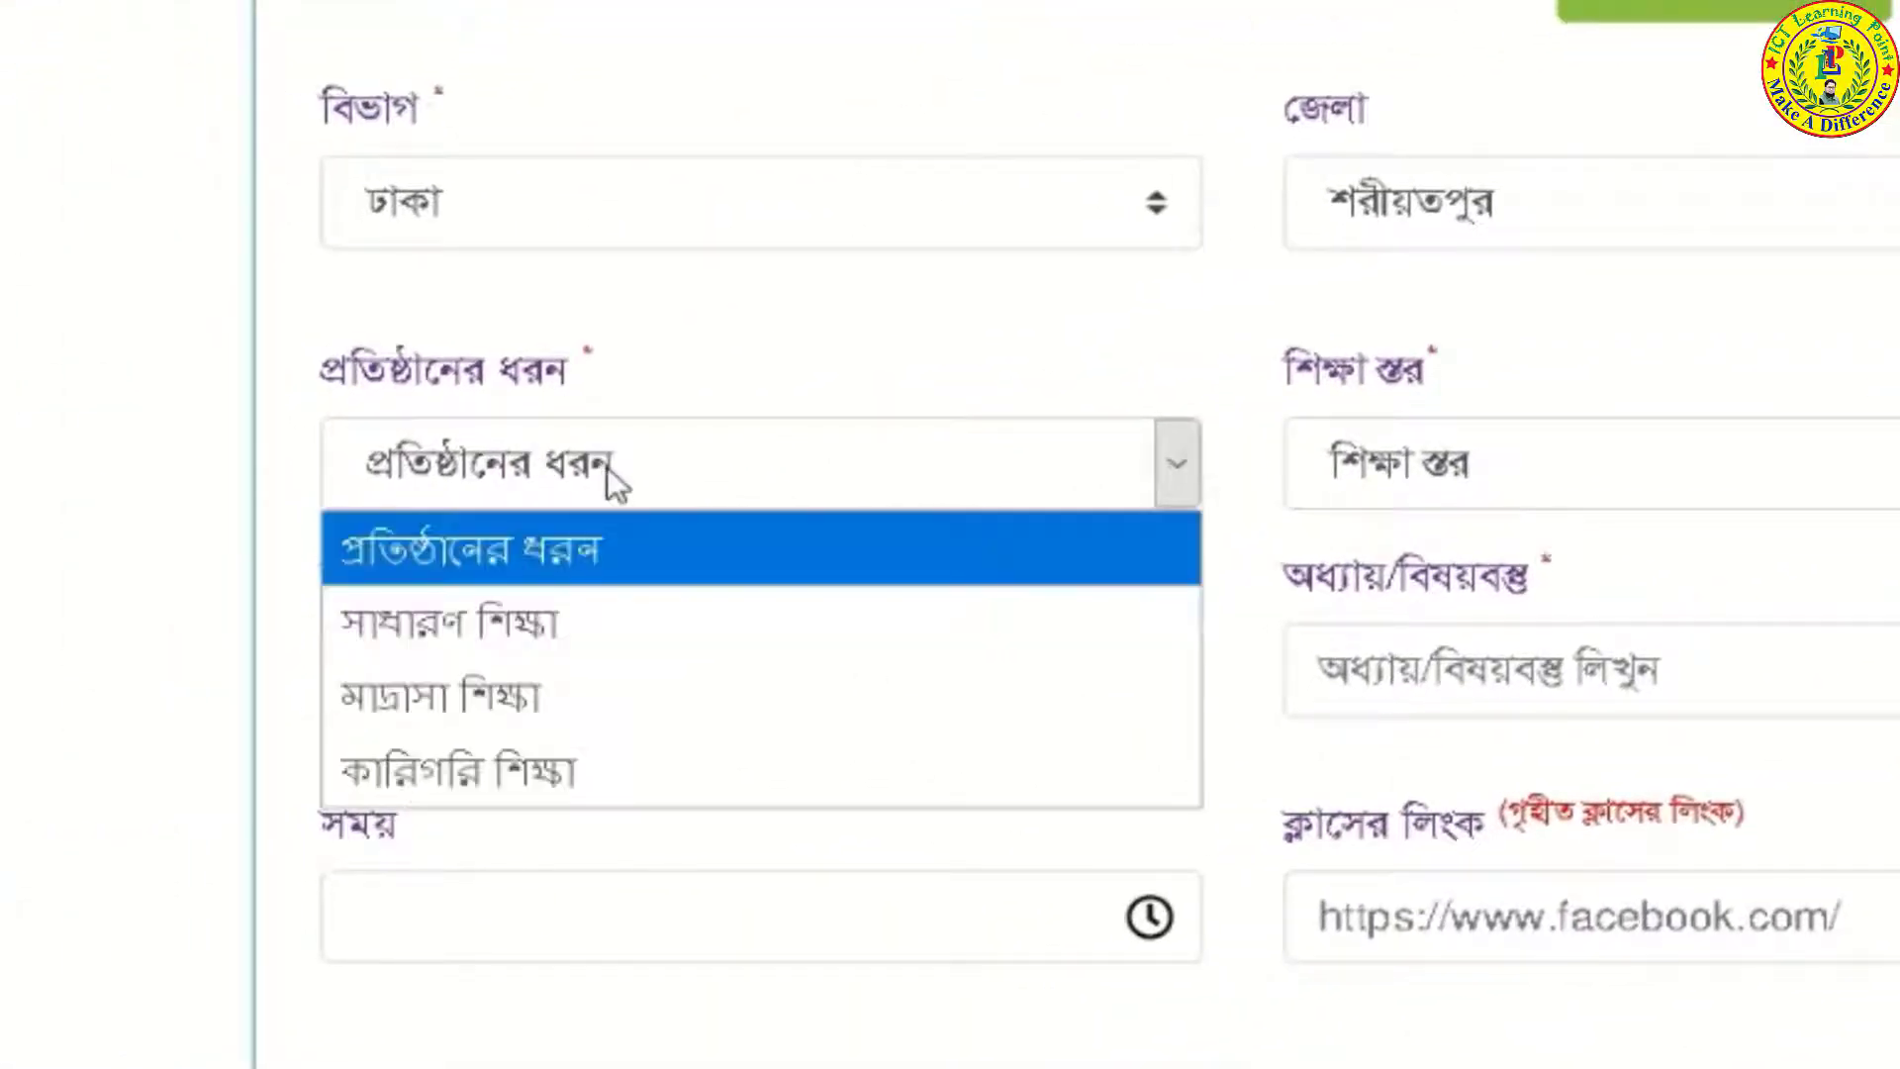
click(573, 629)
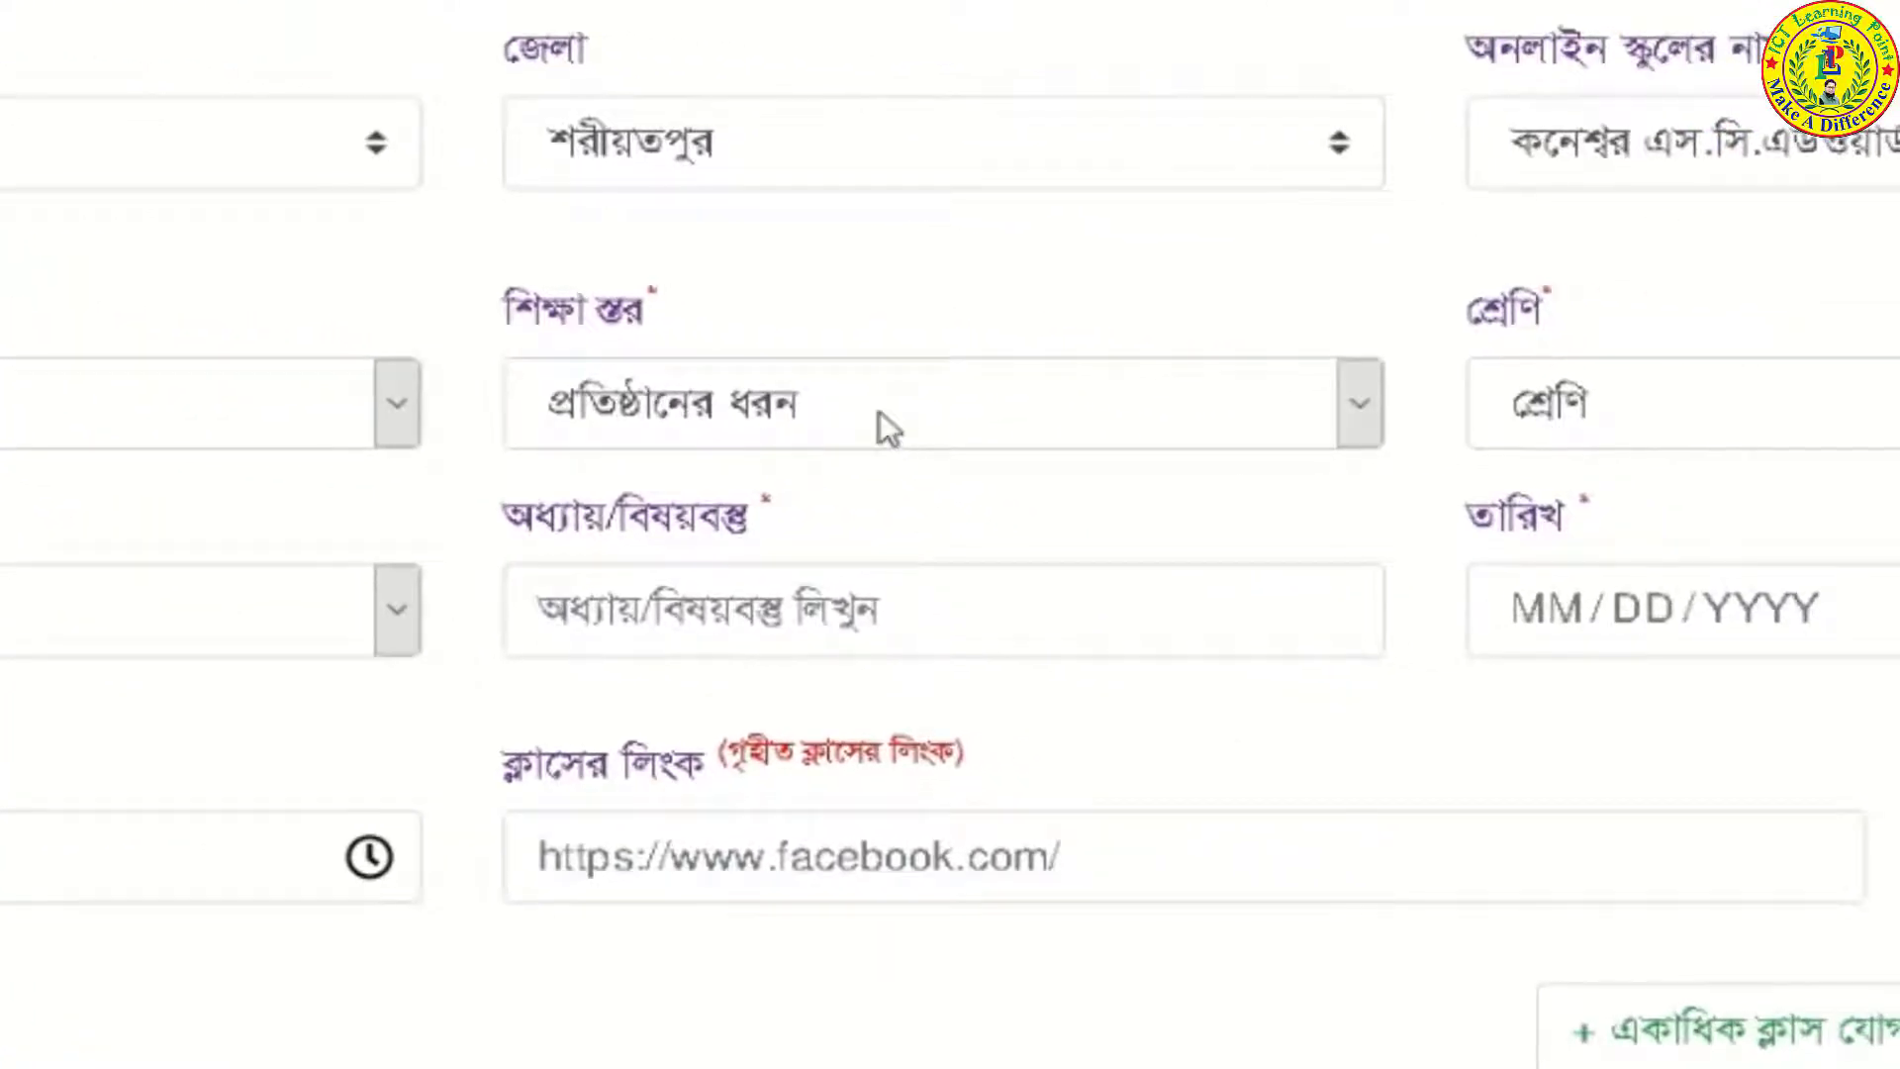
click(881, 412)
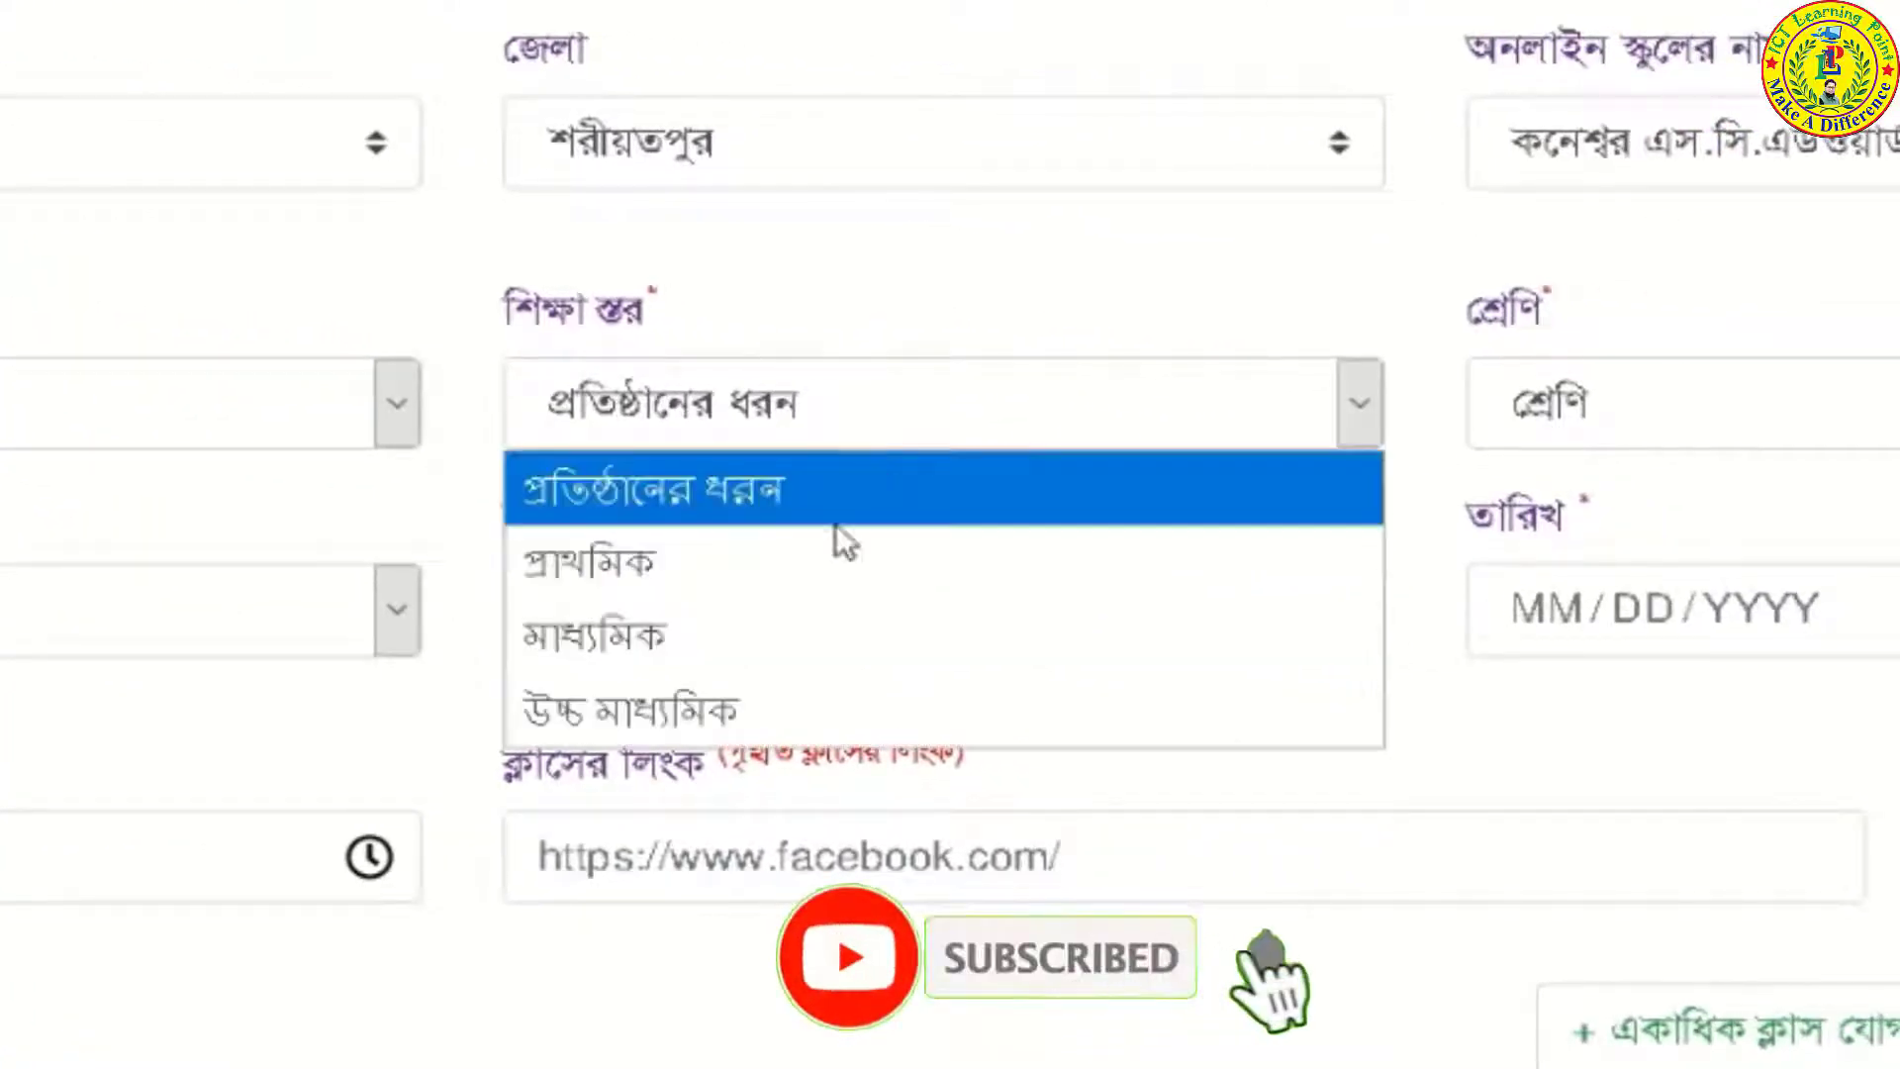
click(679, 625)
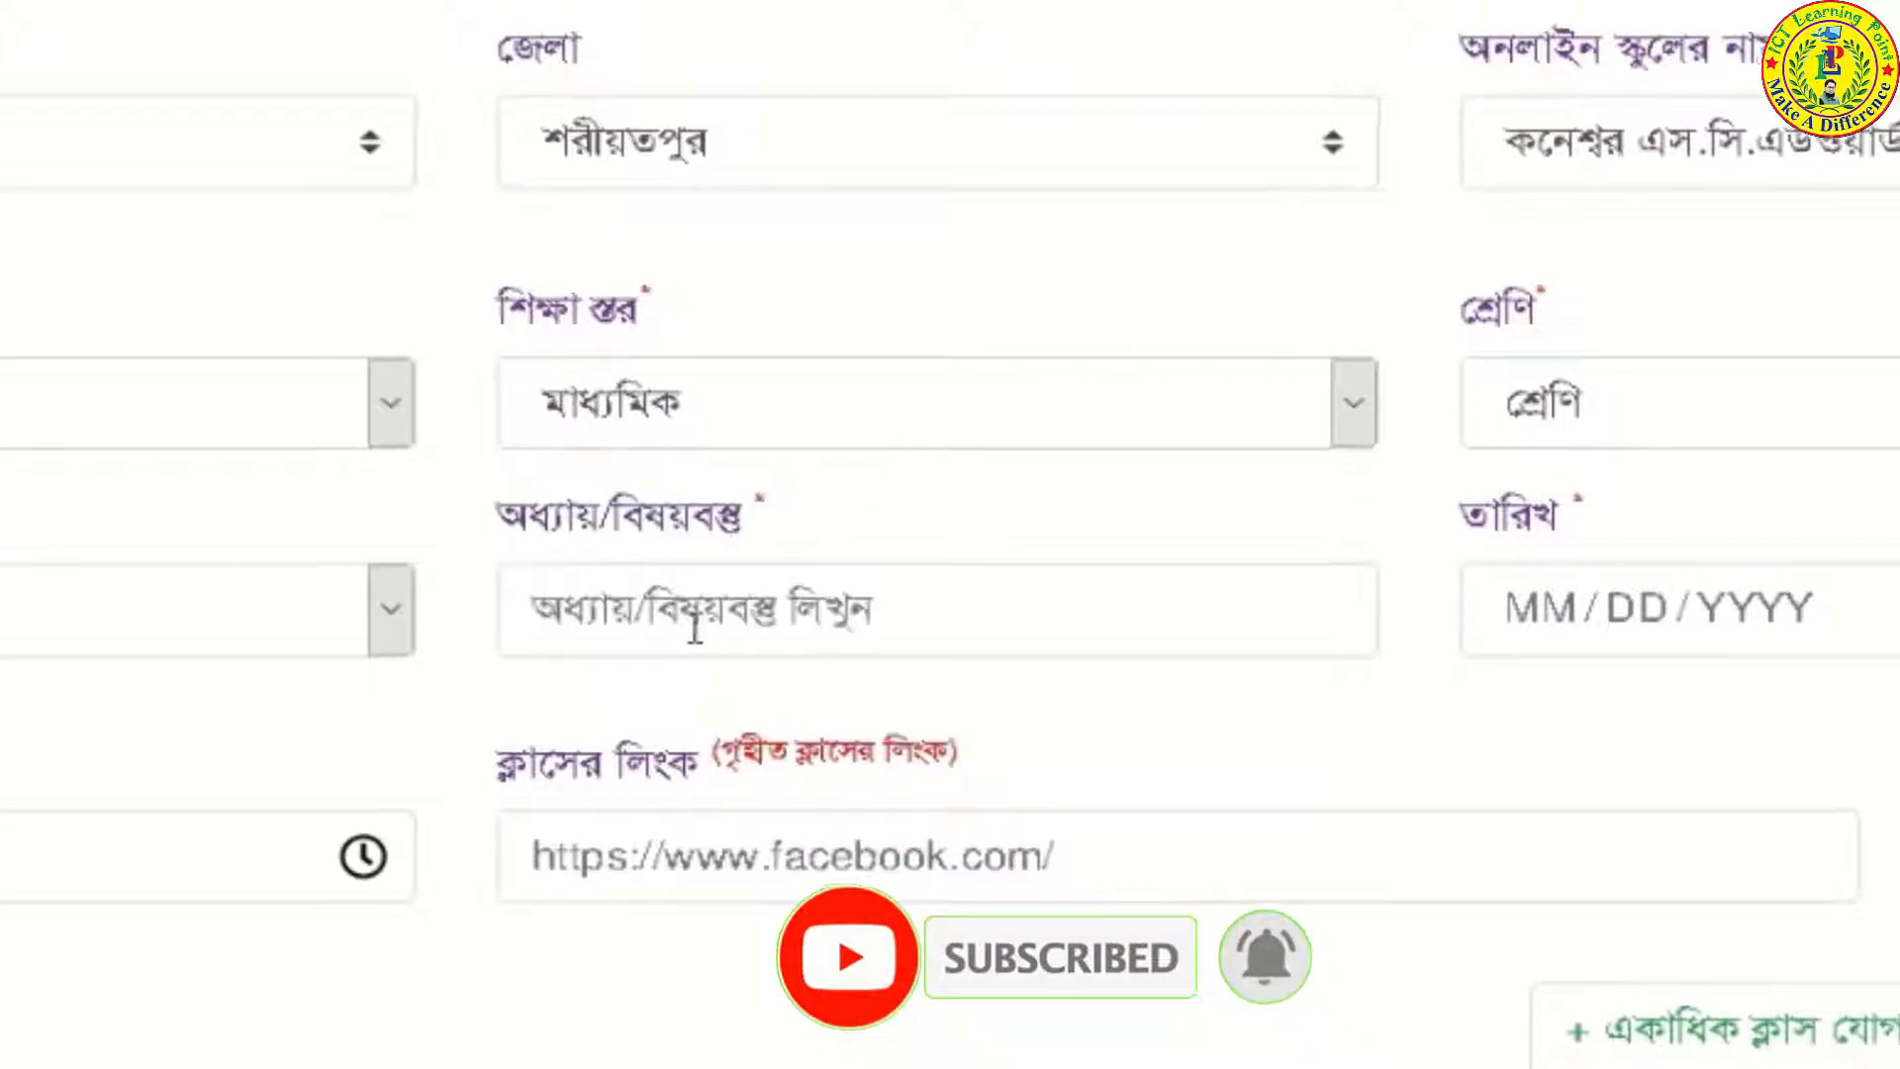
click(1787, 418)
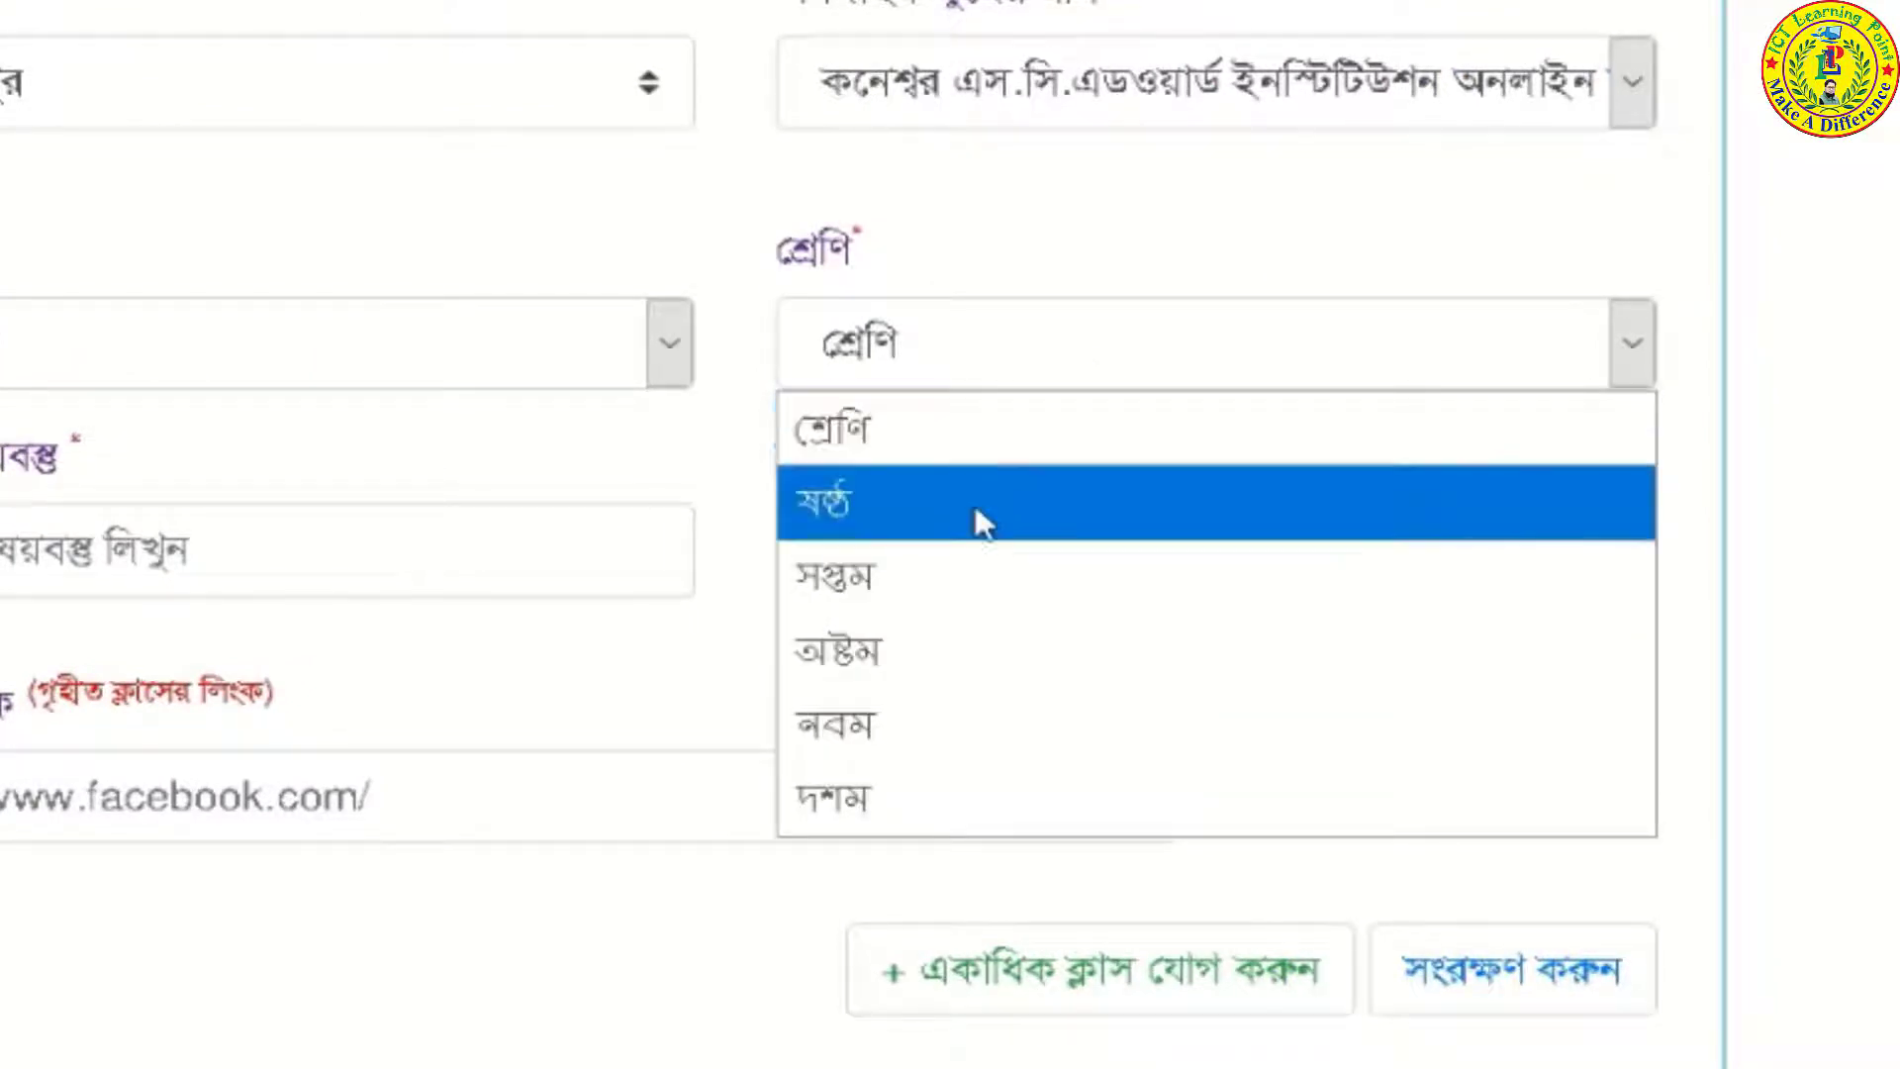
click(899, 659)
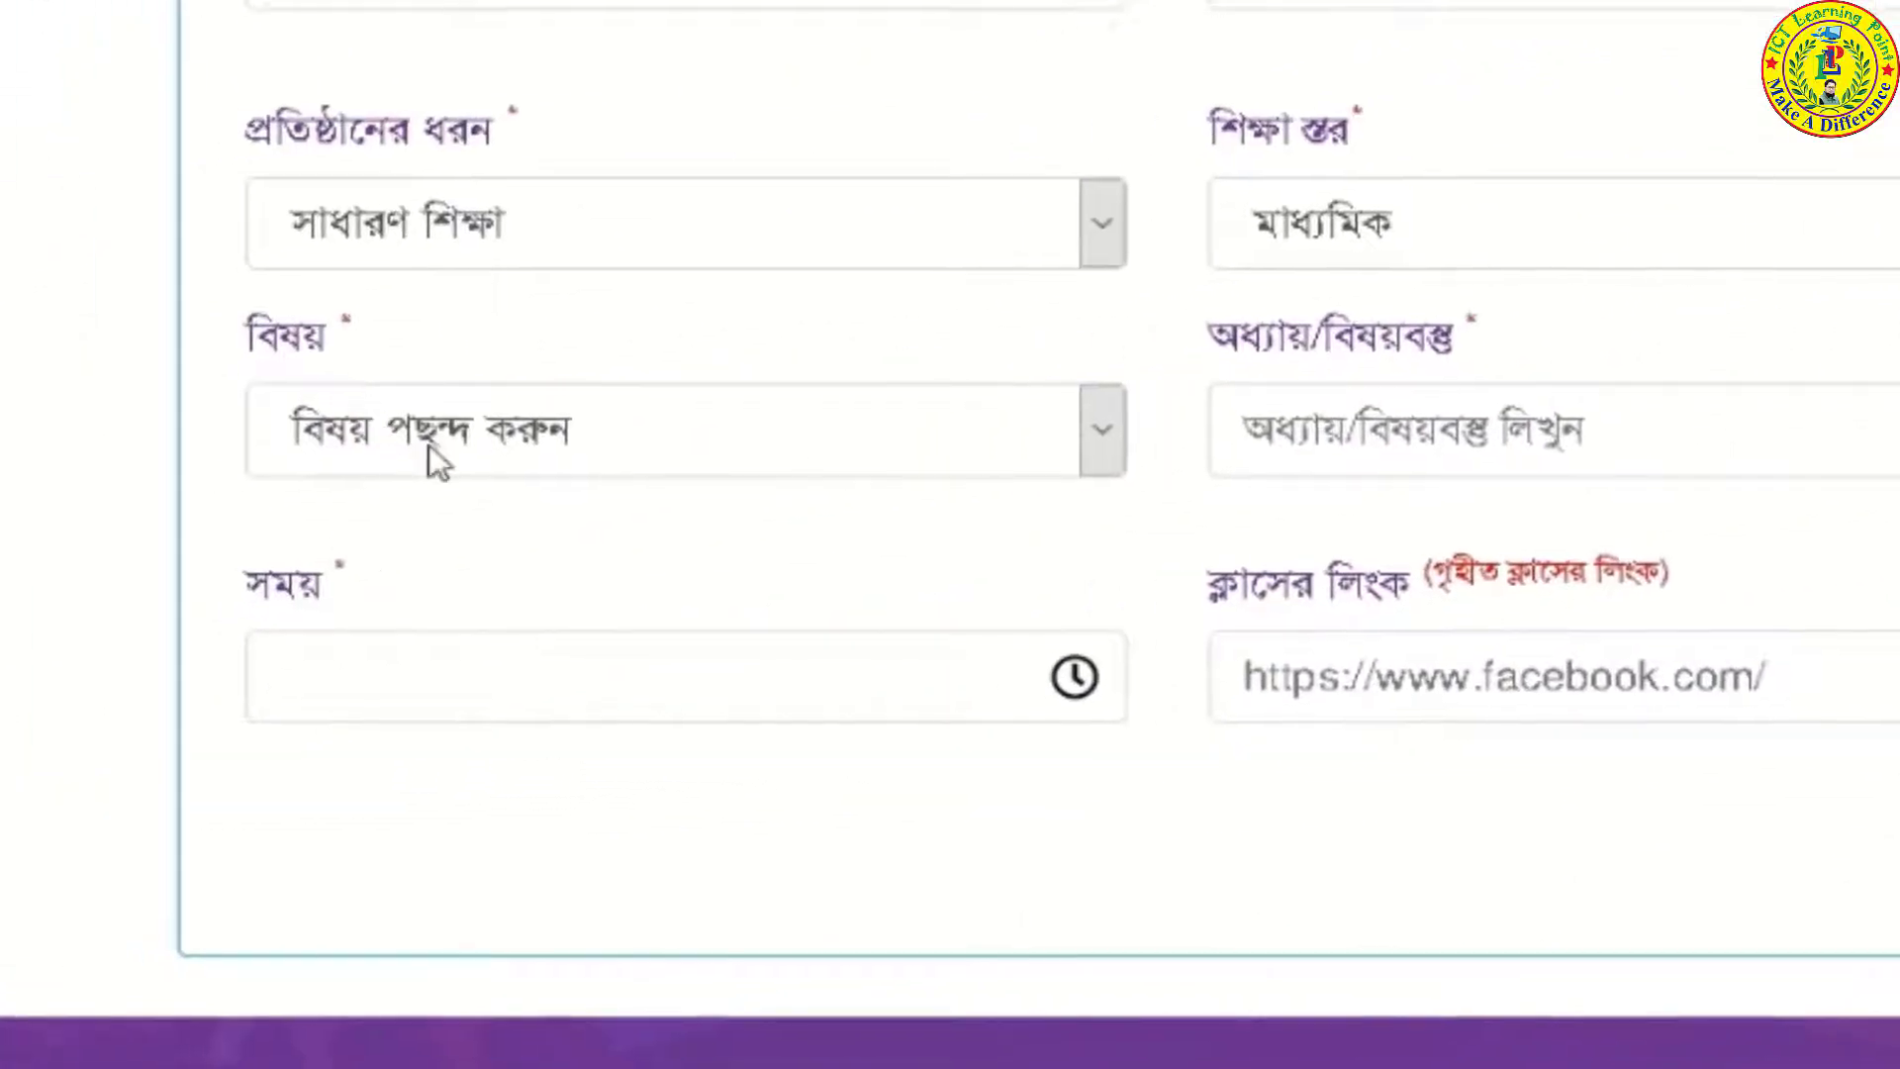
Step: Choose তথ্য ও যোগাযোগ প্রযুক্তি as the subject of the class
click(317, 453)
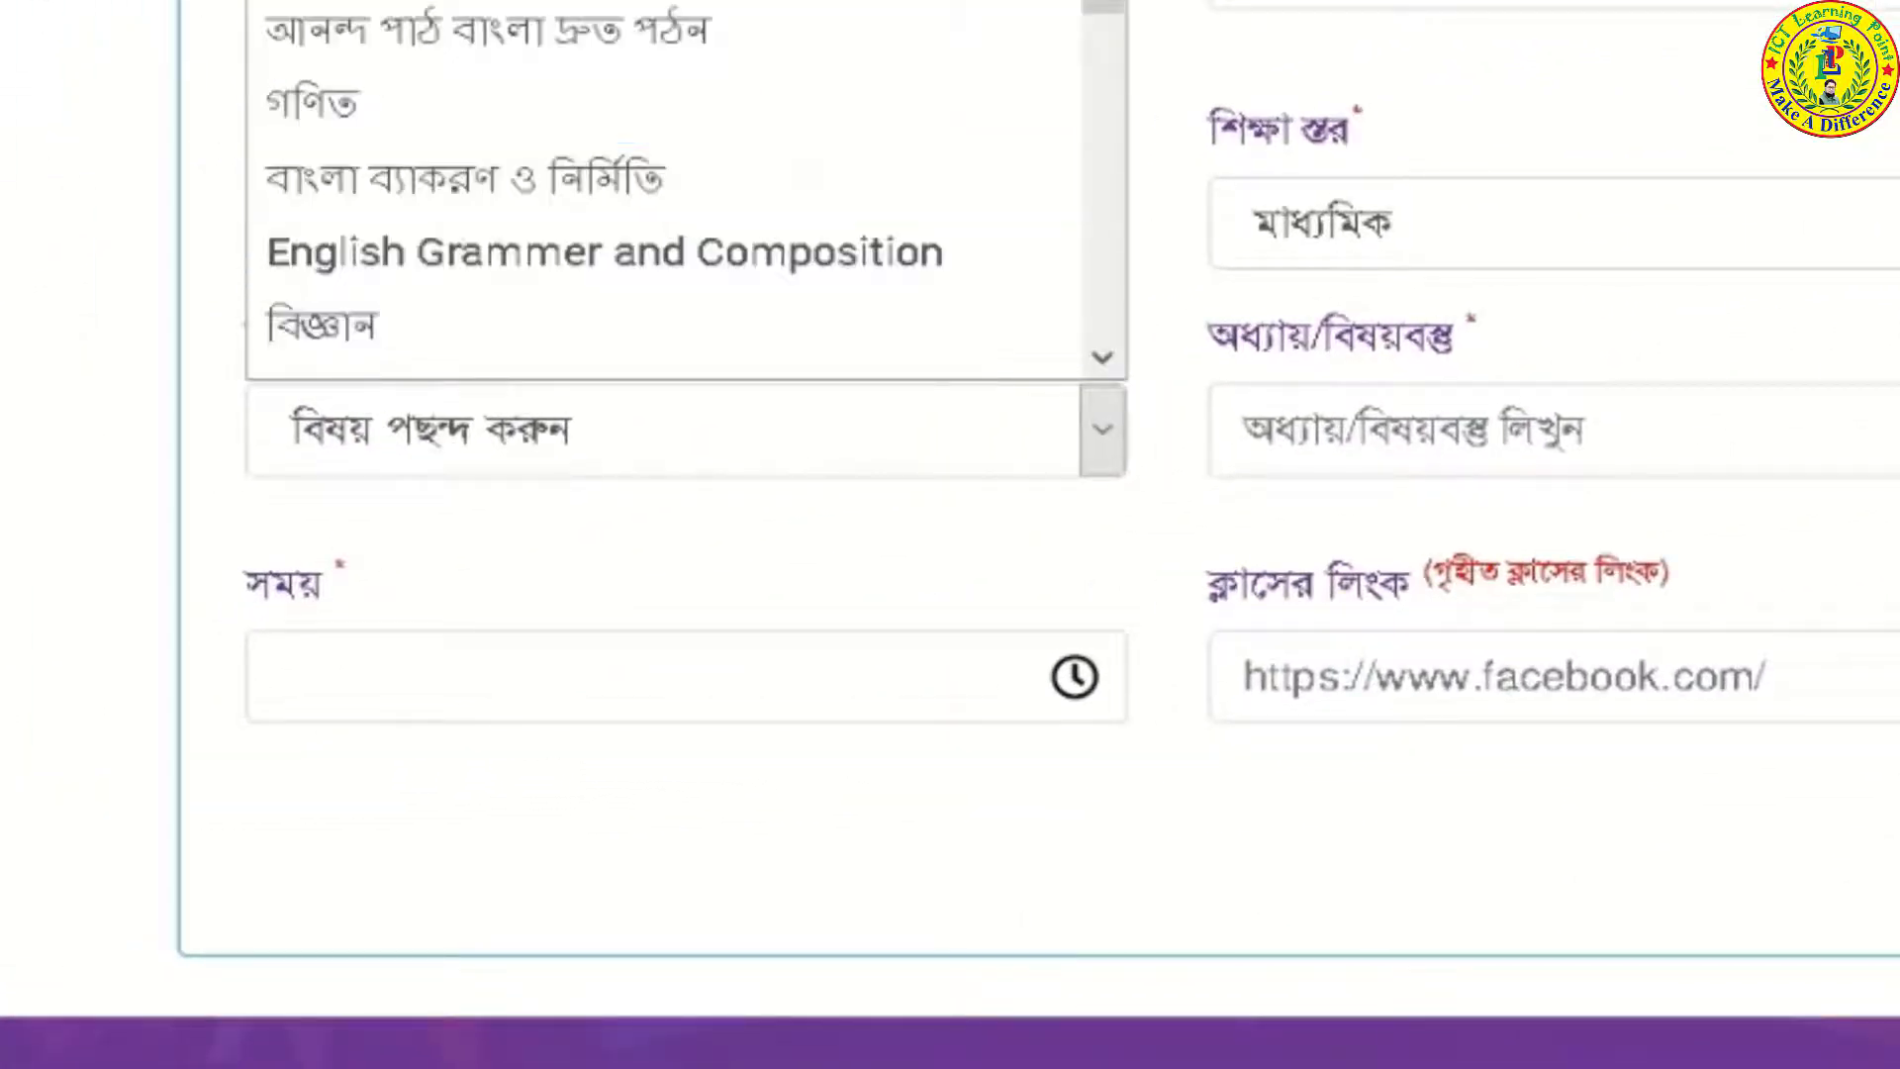
scroll(683, 188, down, 2)
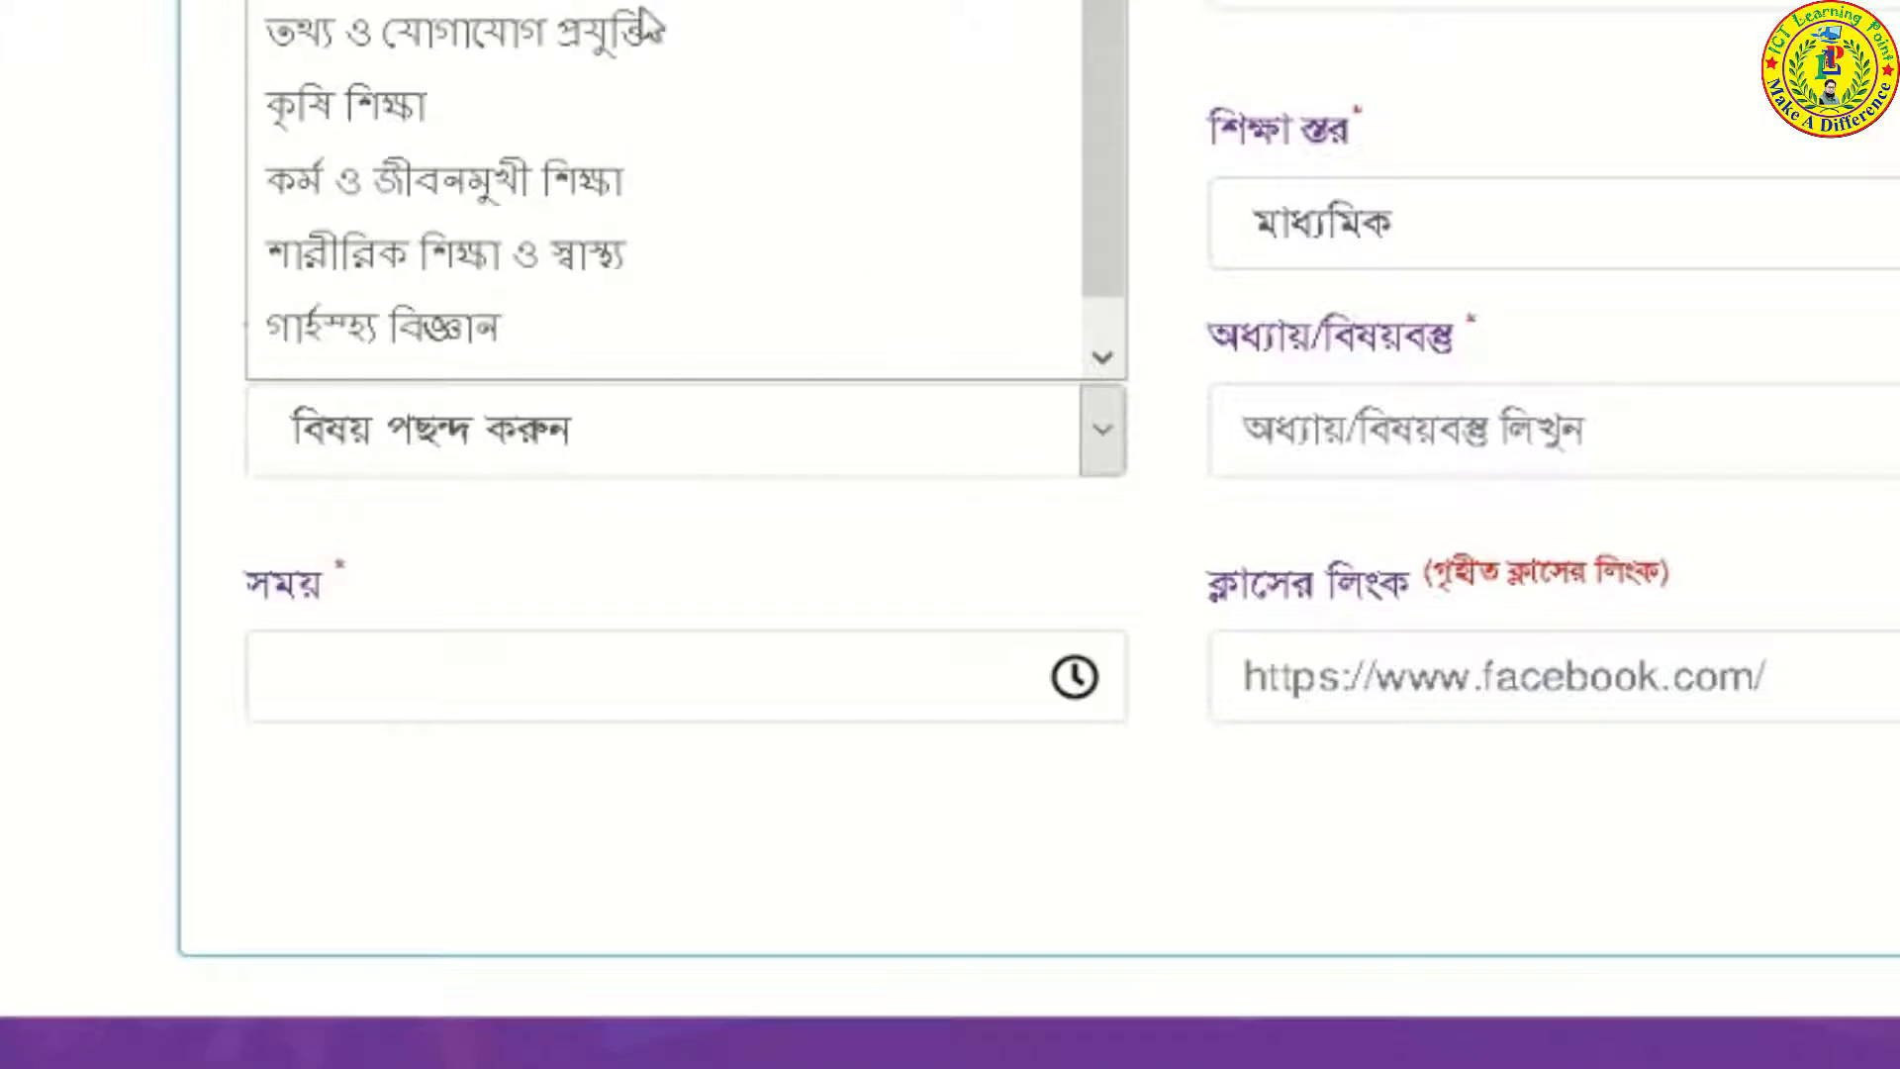
click(572, 49)
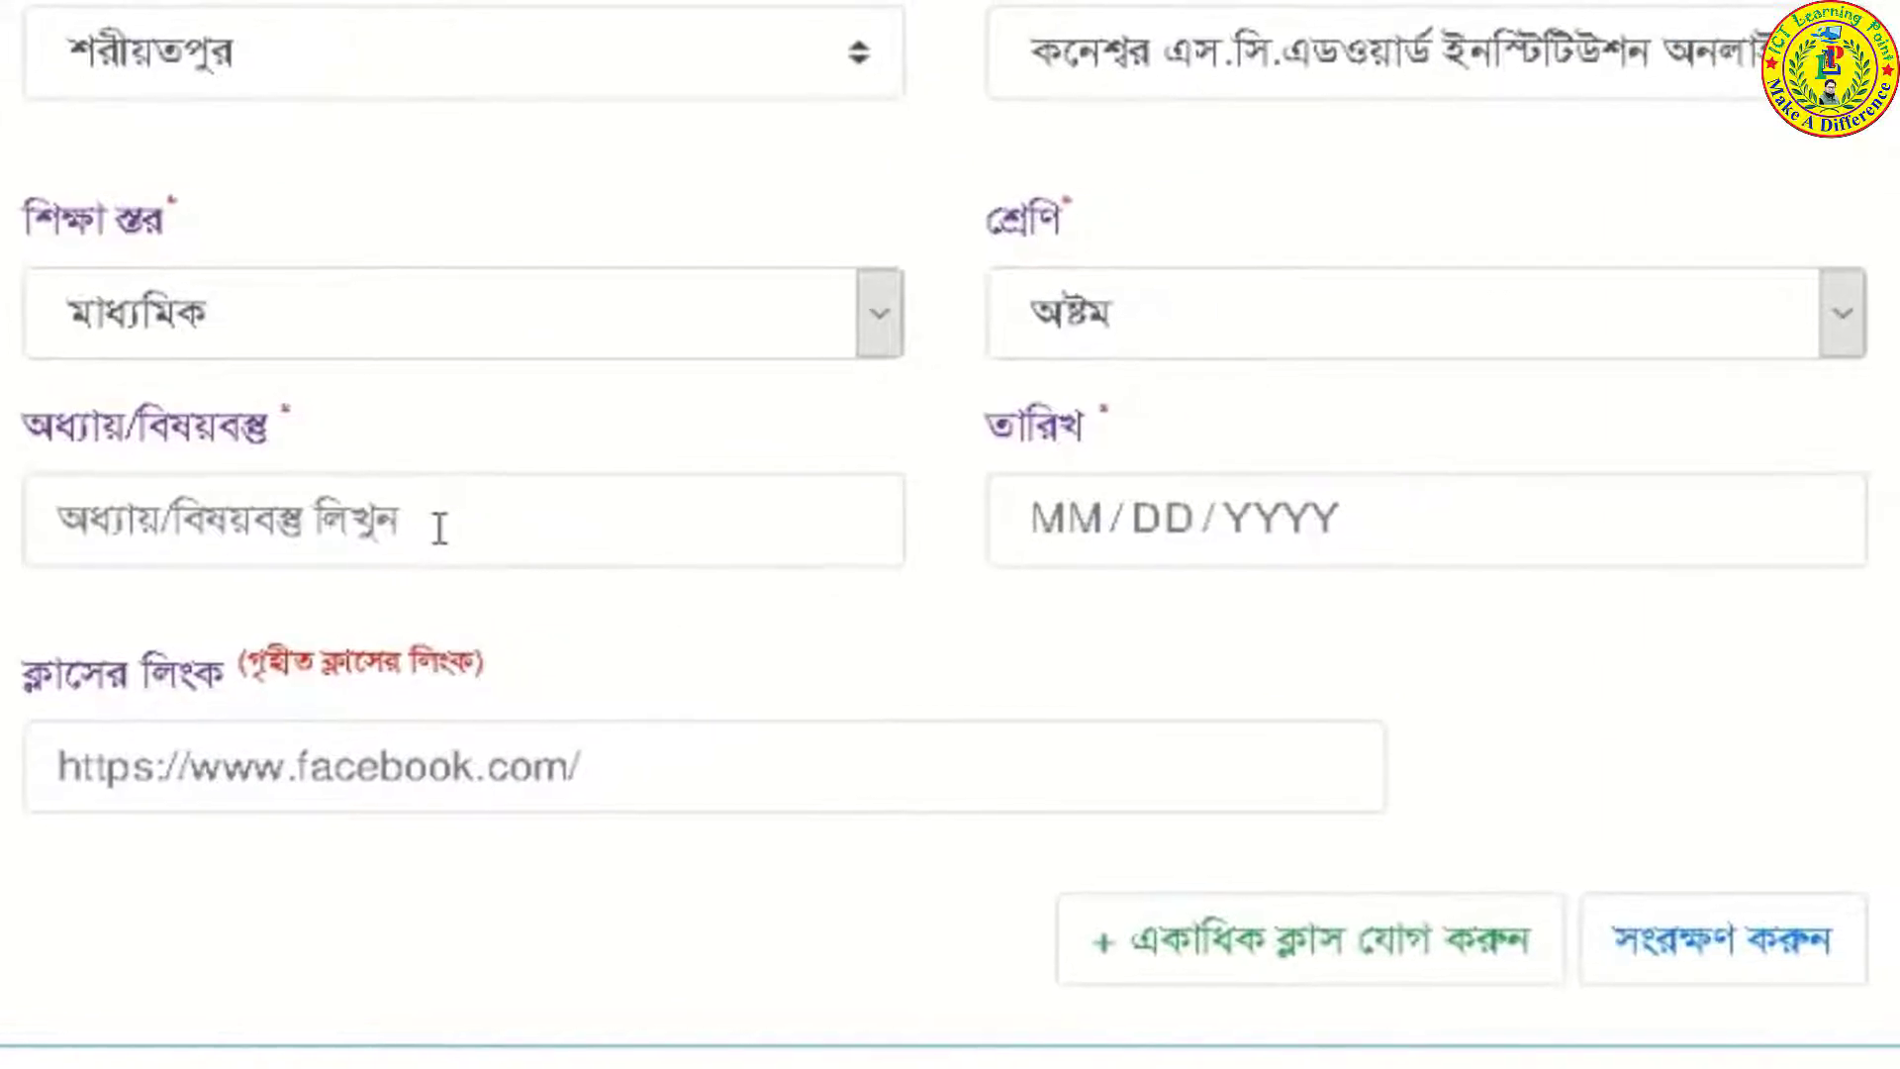
Step: Enter ২য় as the chapter and set the class date to 17 May 2021
click(439, 524)
text(২য়)
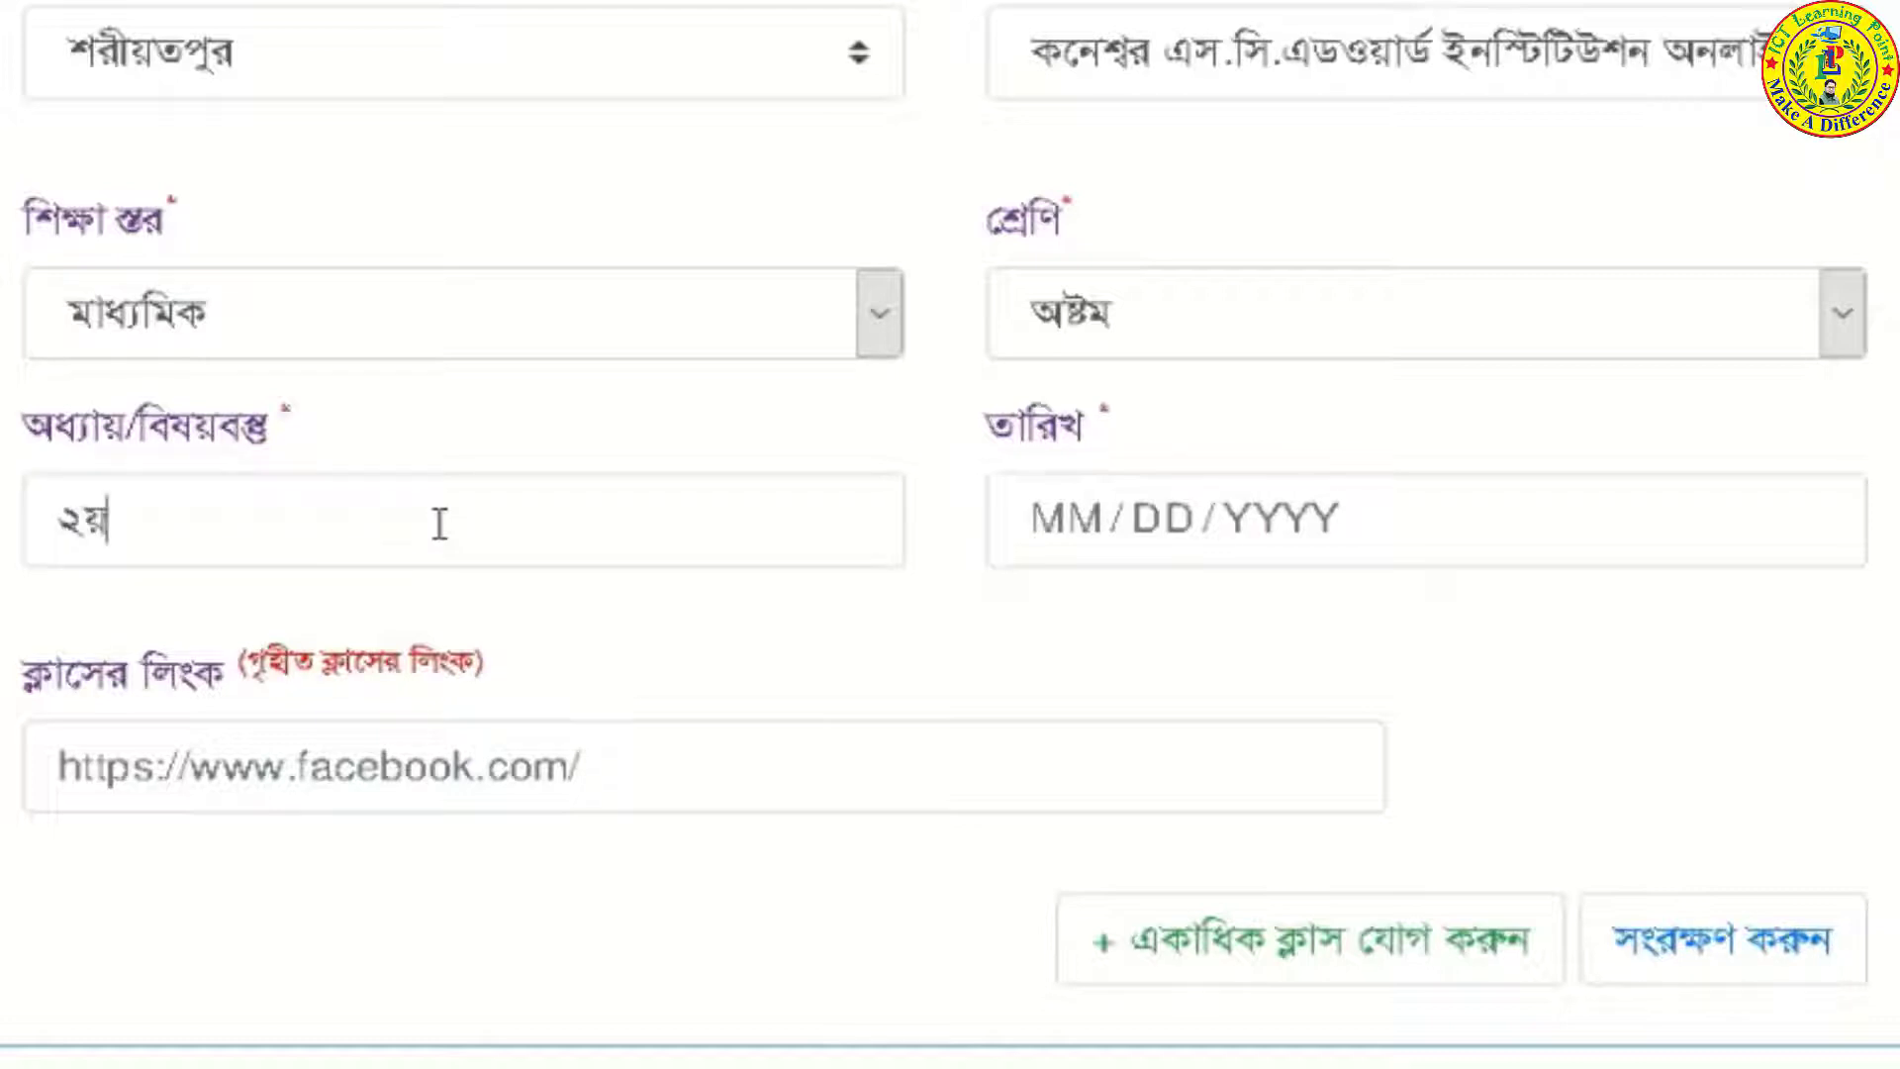
click(1069, 524)
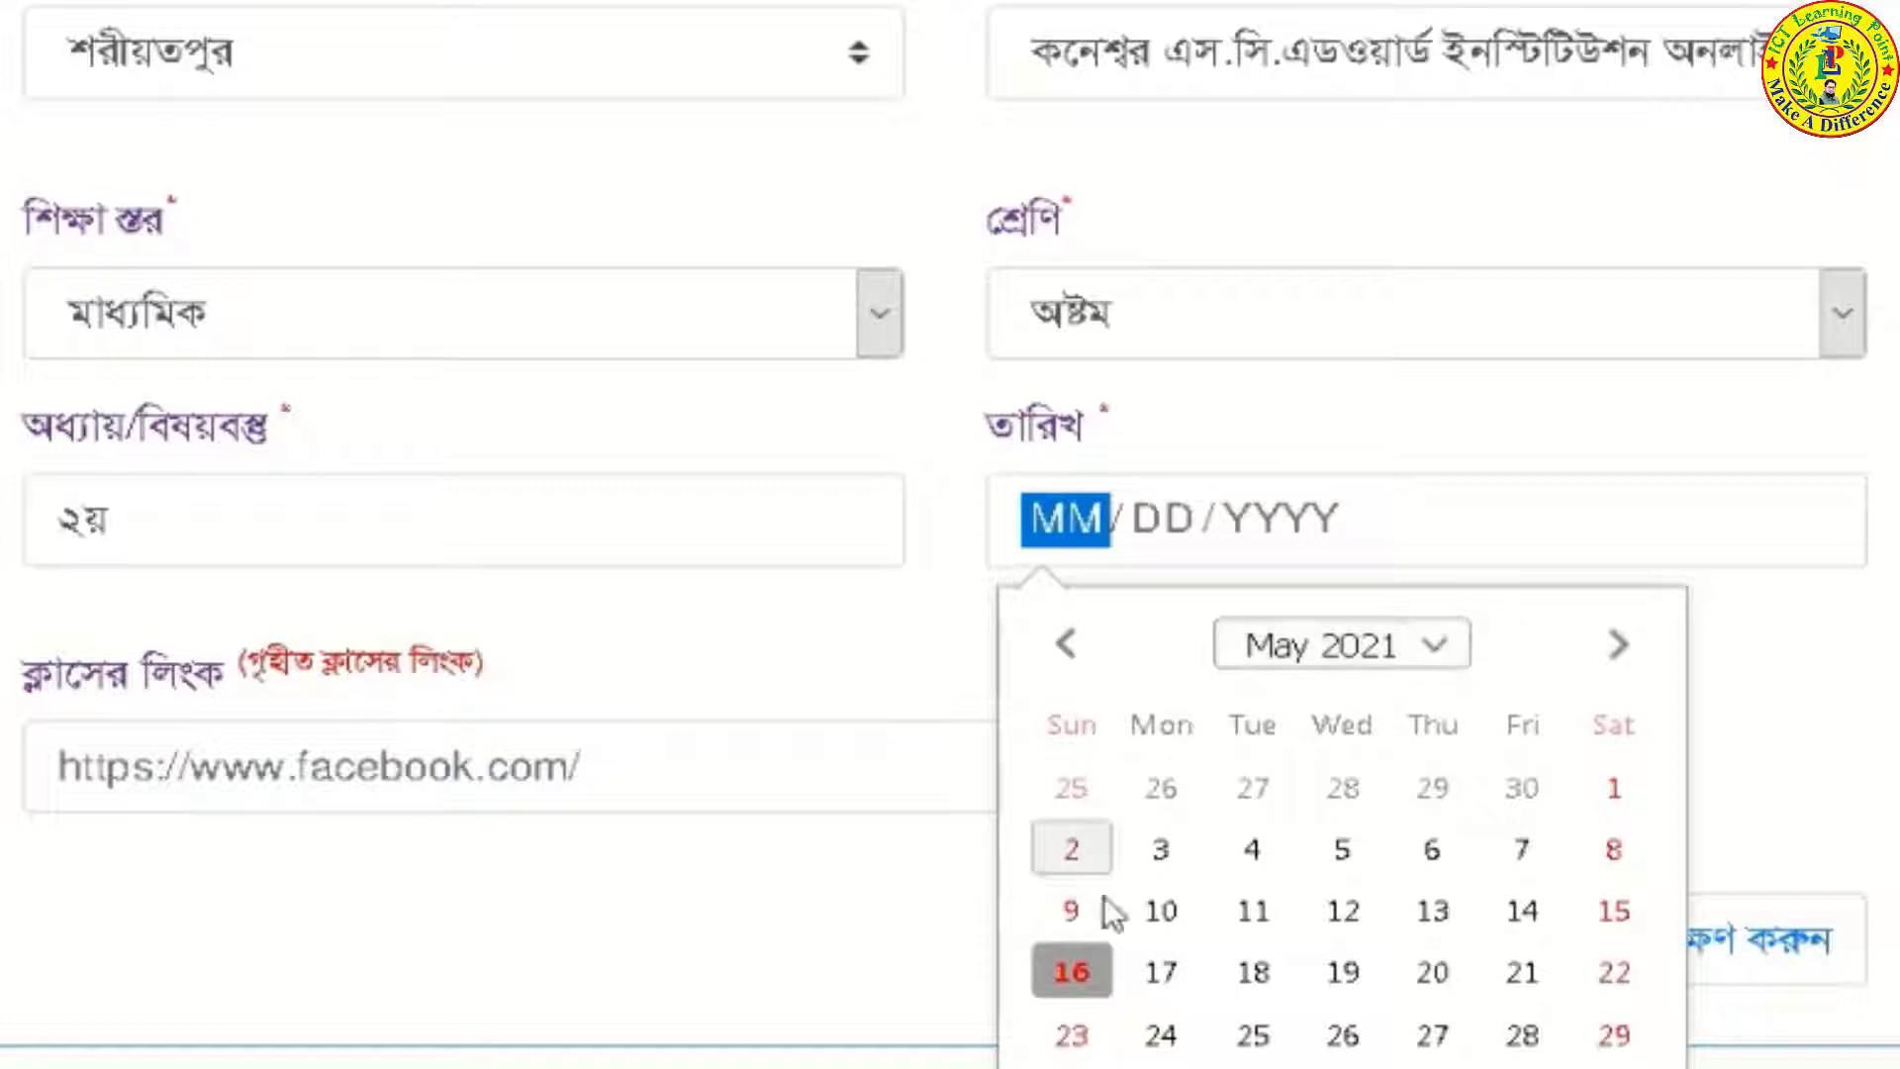
click(1161, 978)
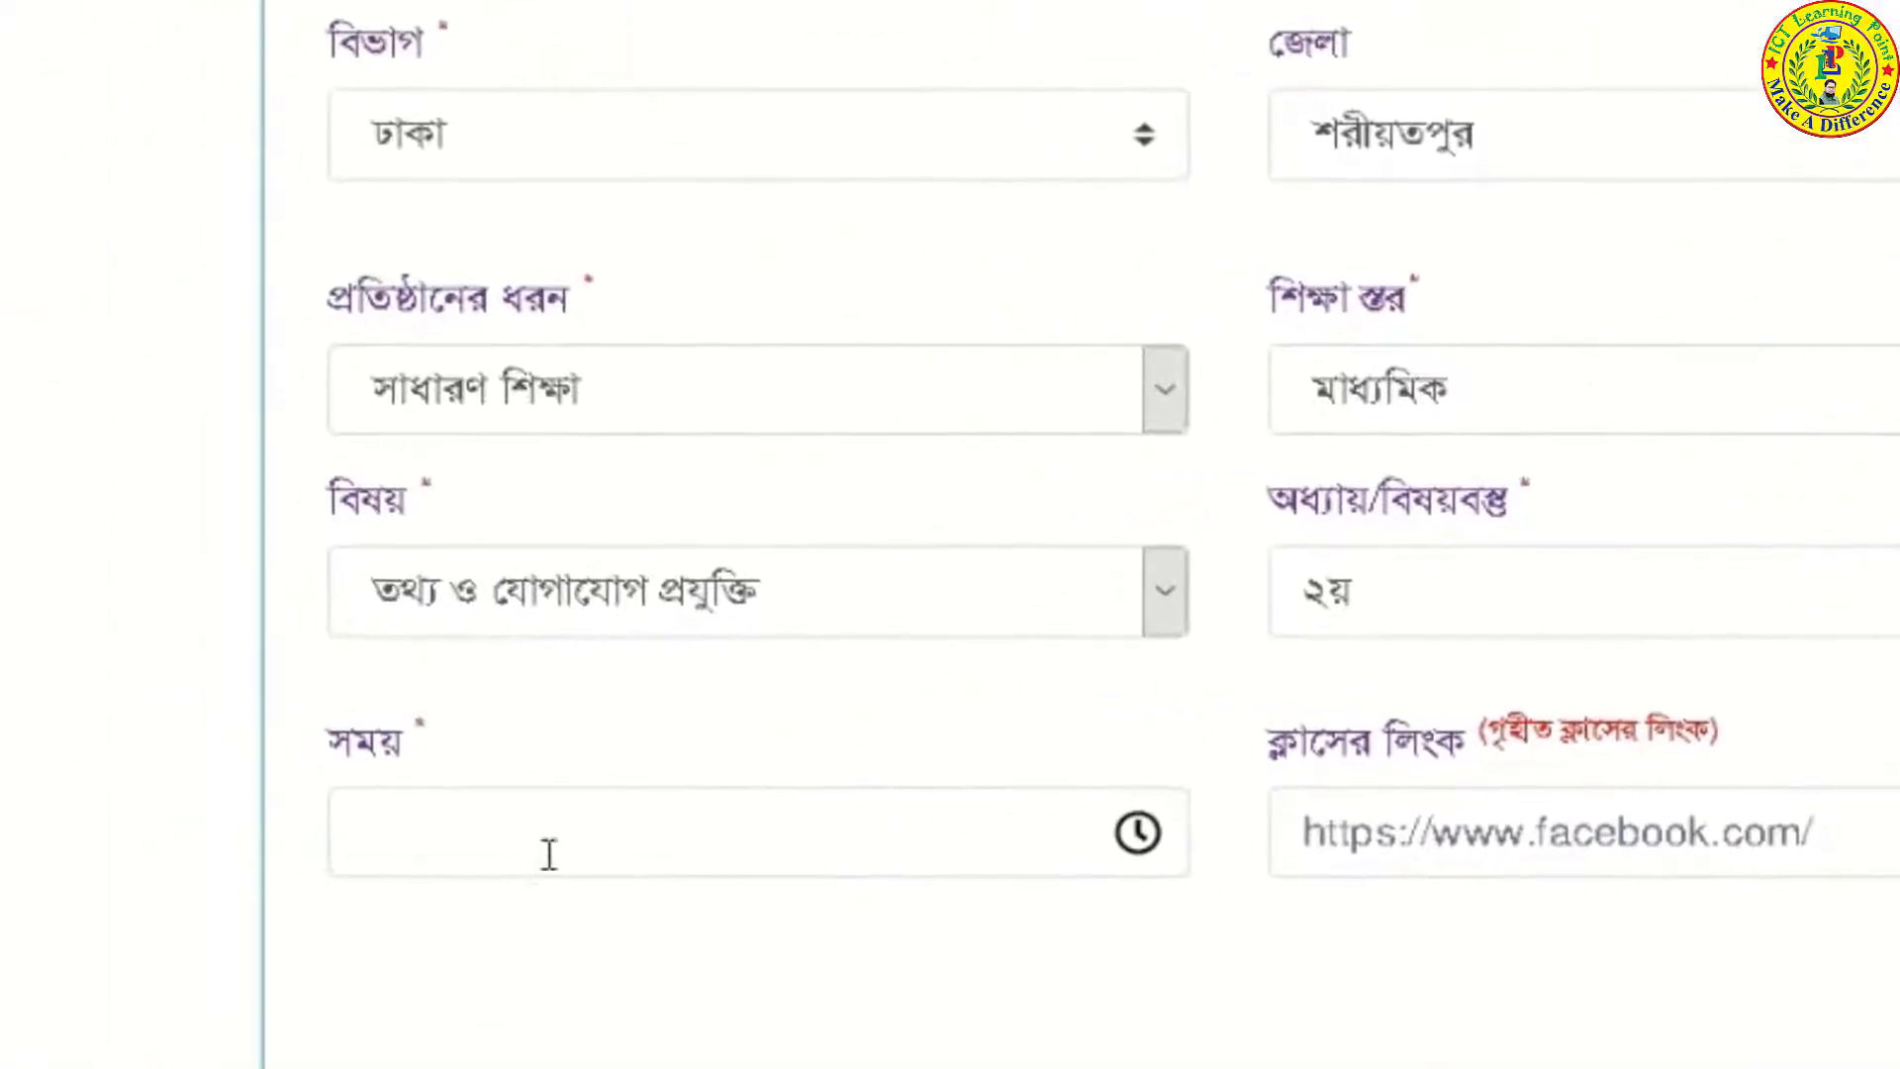
Step: Set the class time to 09:00 AM
click(549, 853)
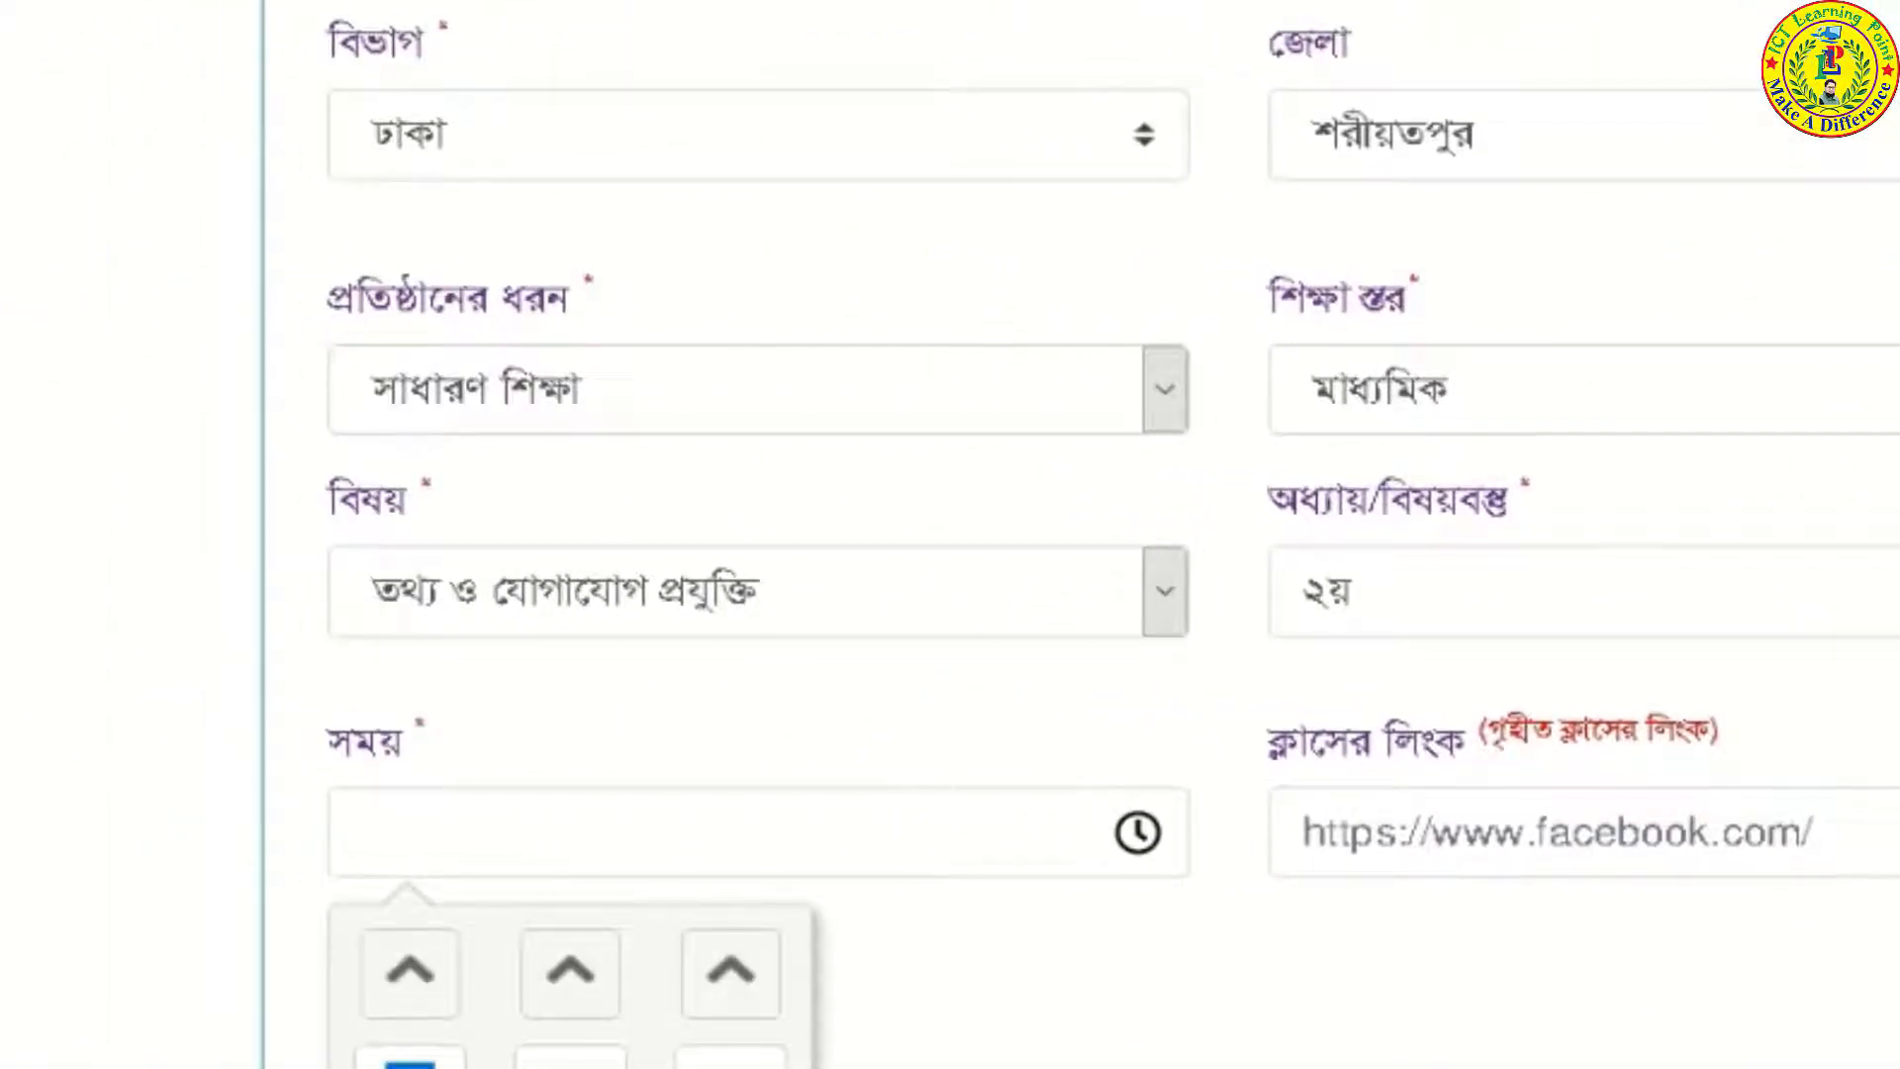
click(570, 1061)
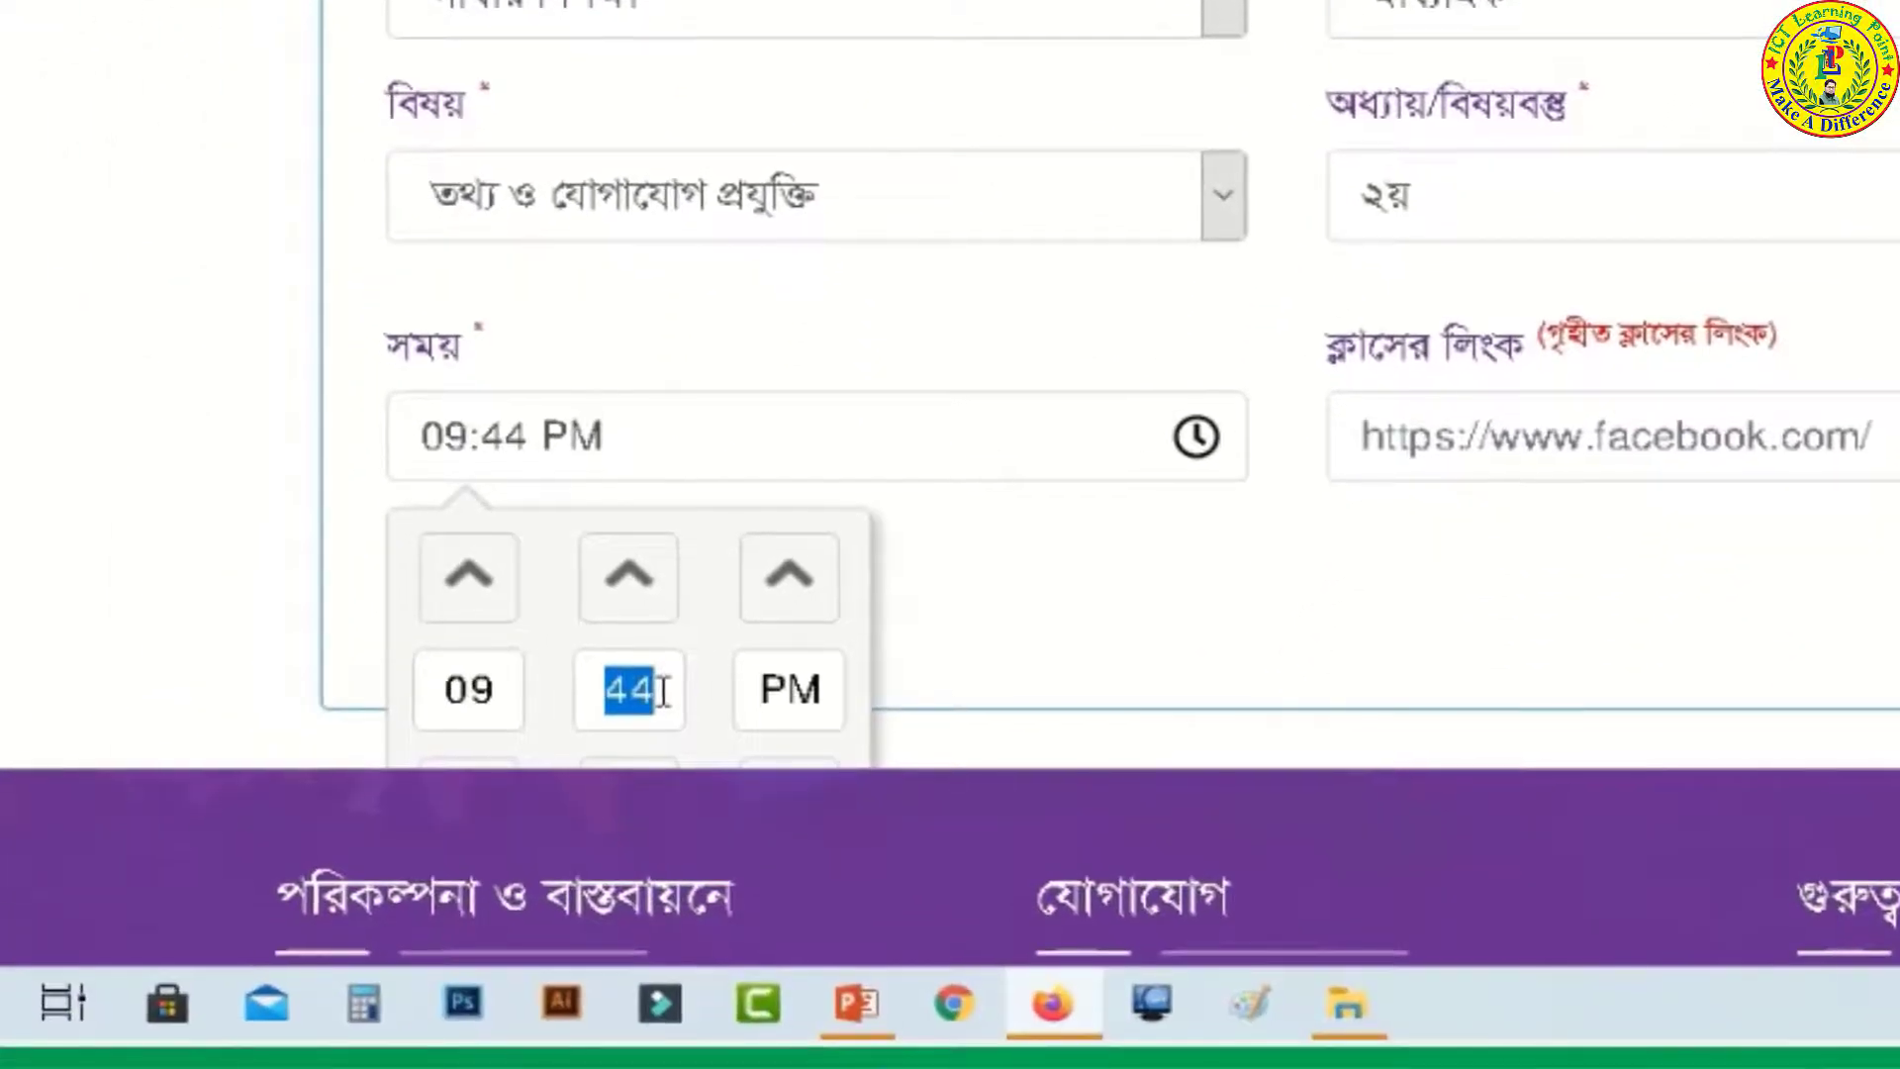
click(662, 690)
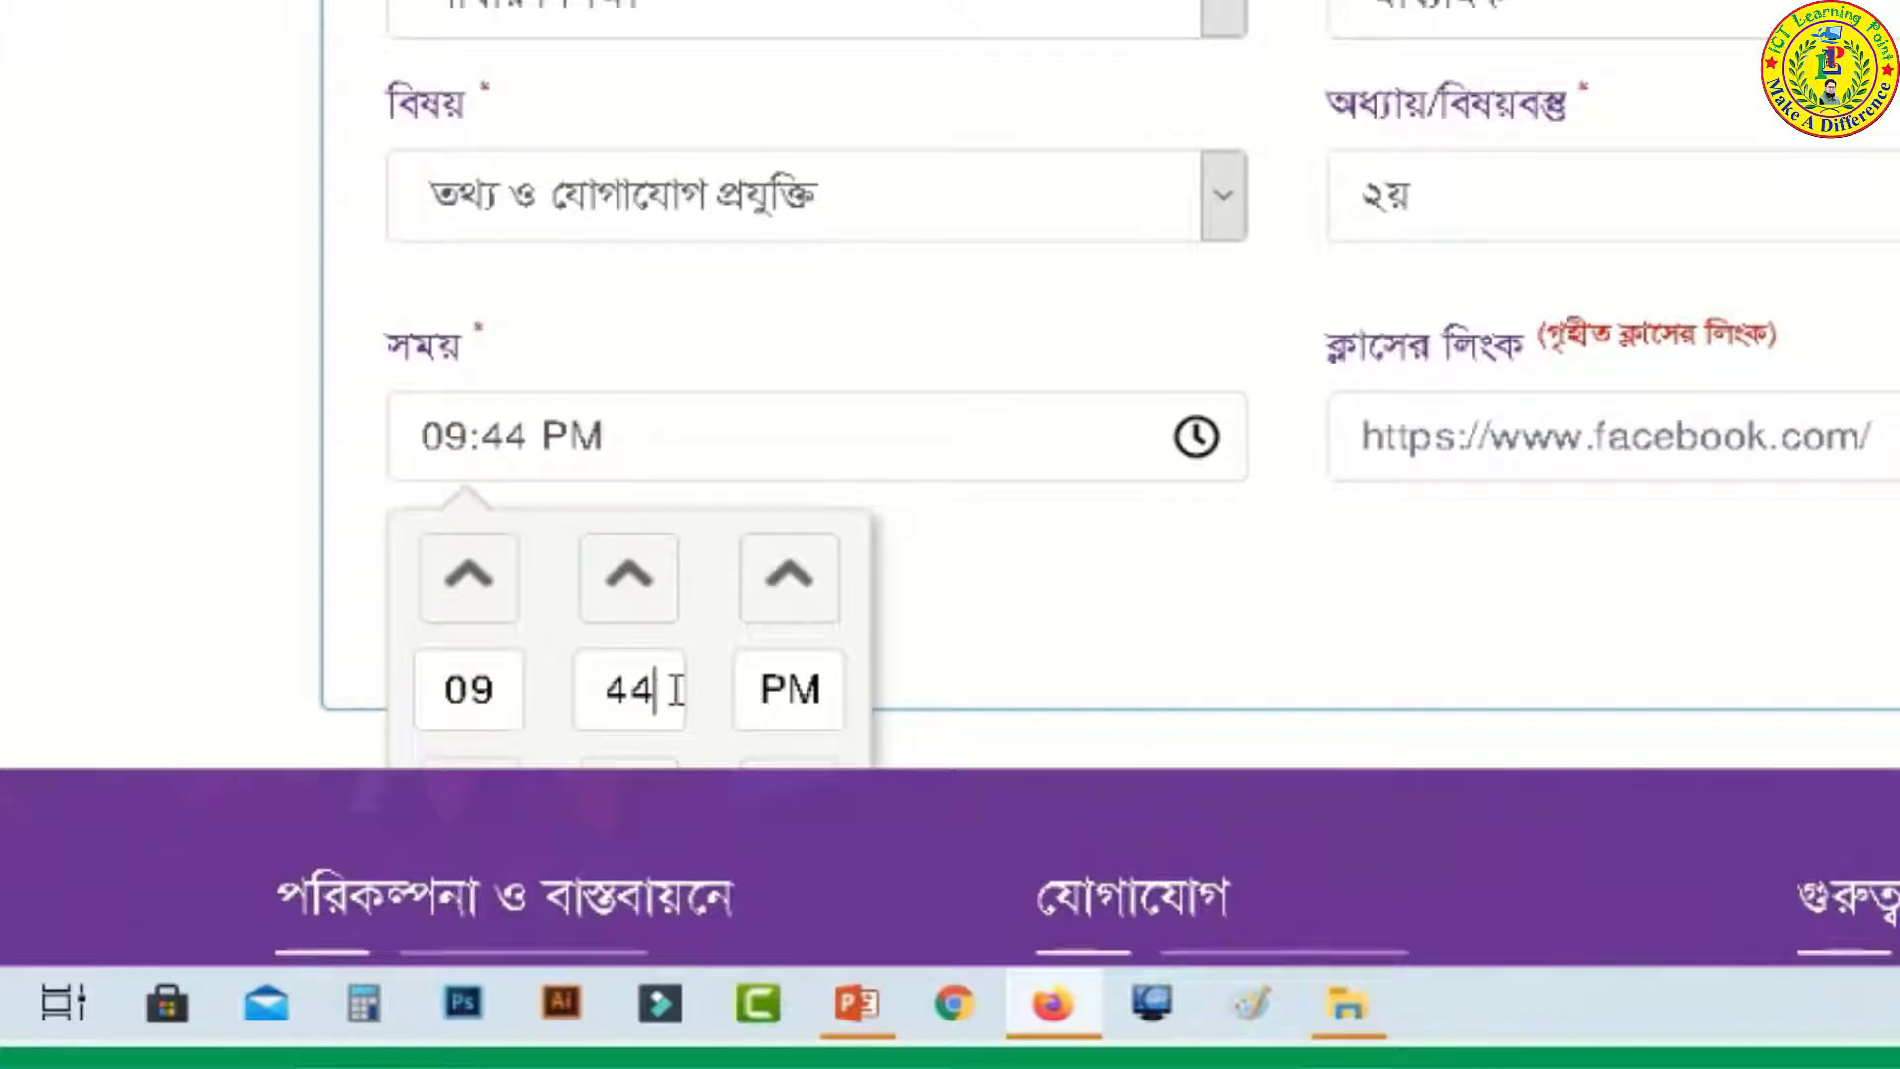
drag(662, 690, 581, 678)
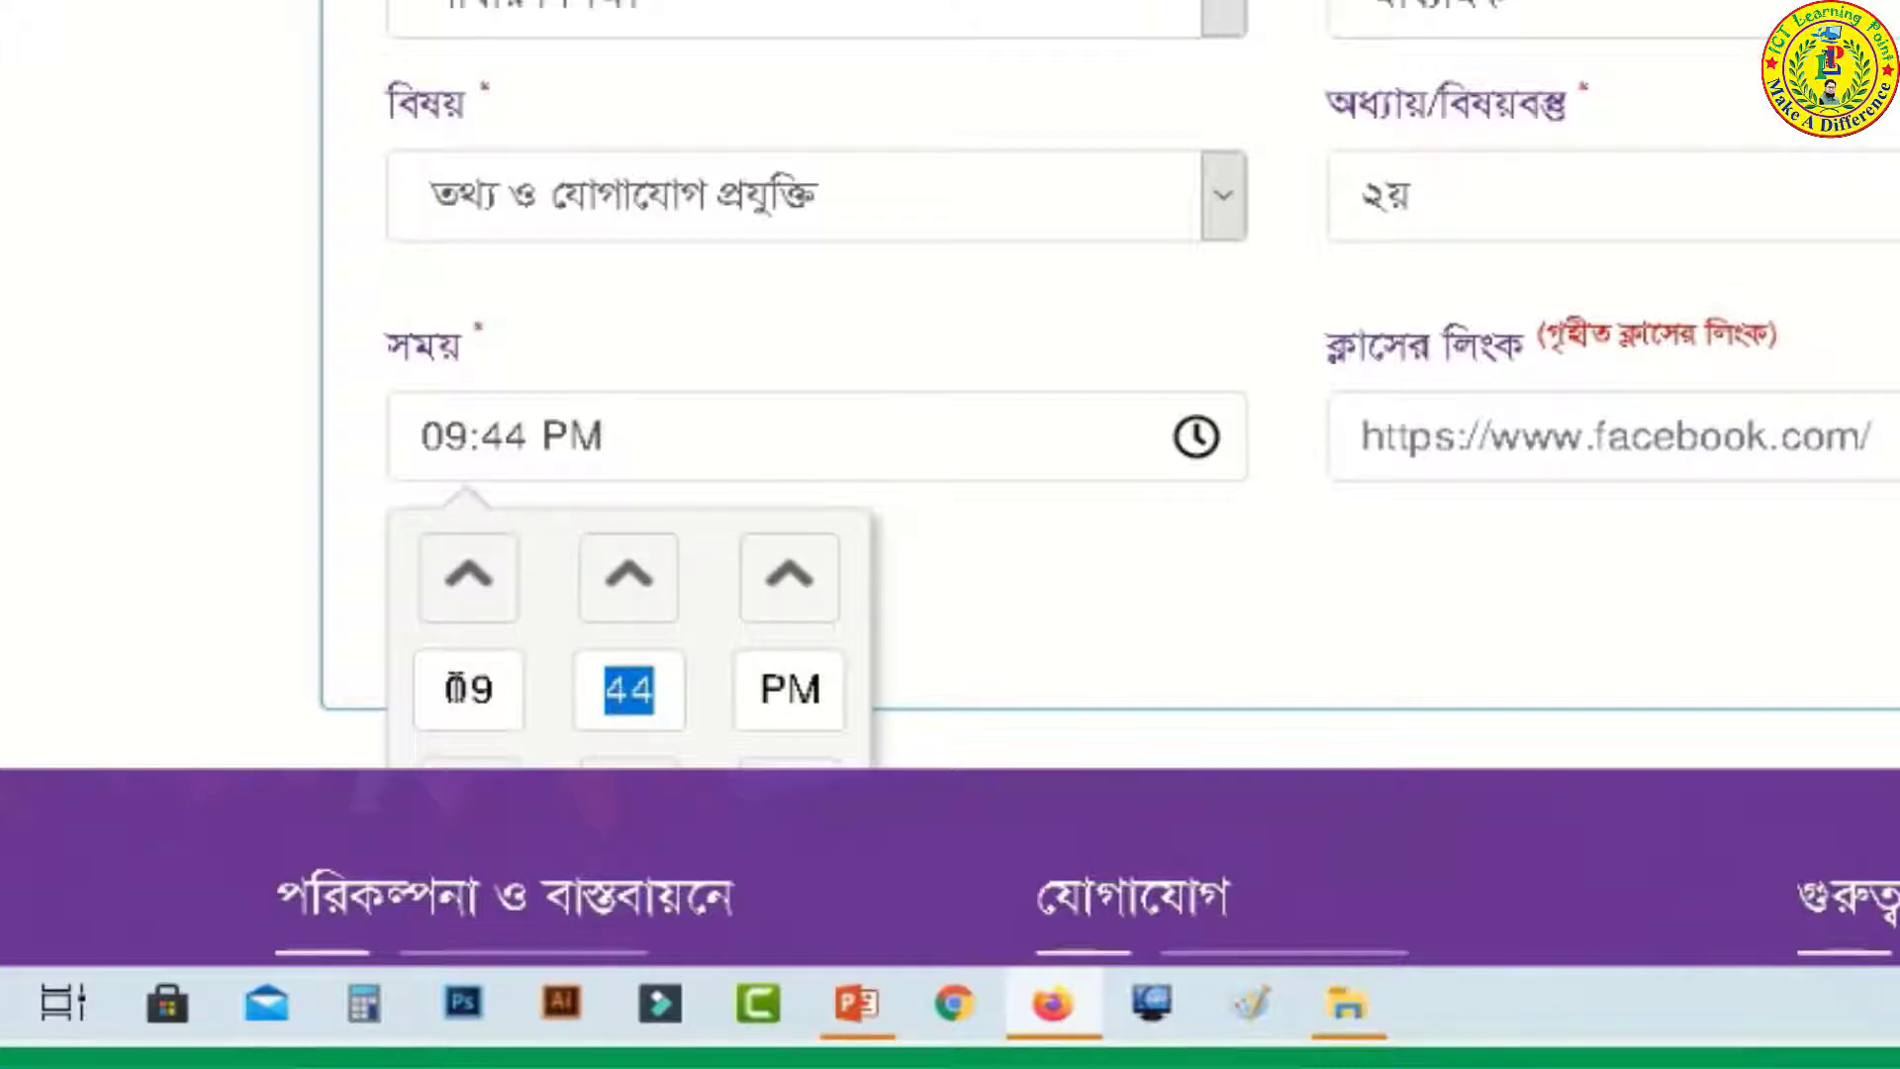
text(০০)
scroll(842, 784, down, 5)
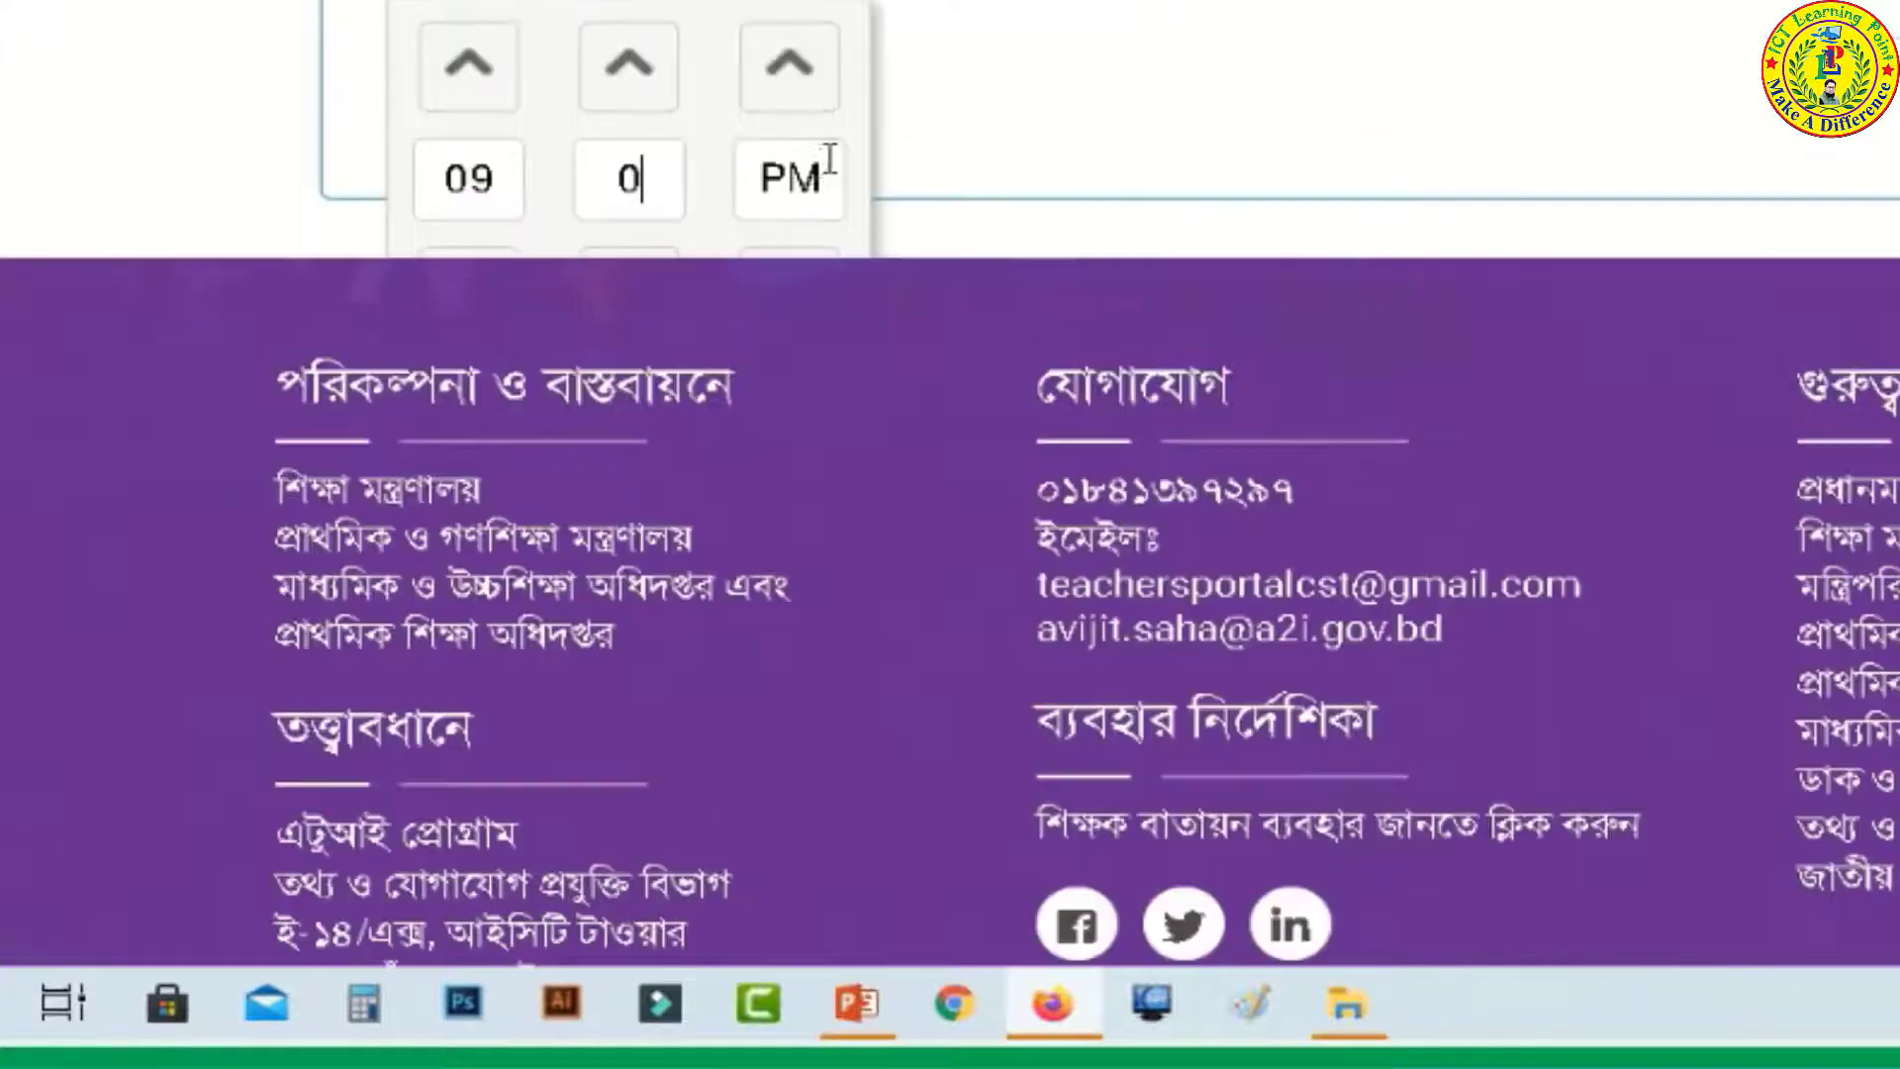
click(790, 89)
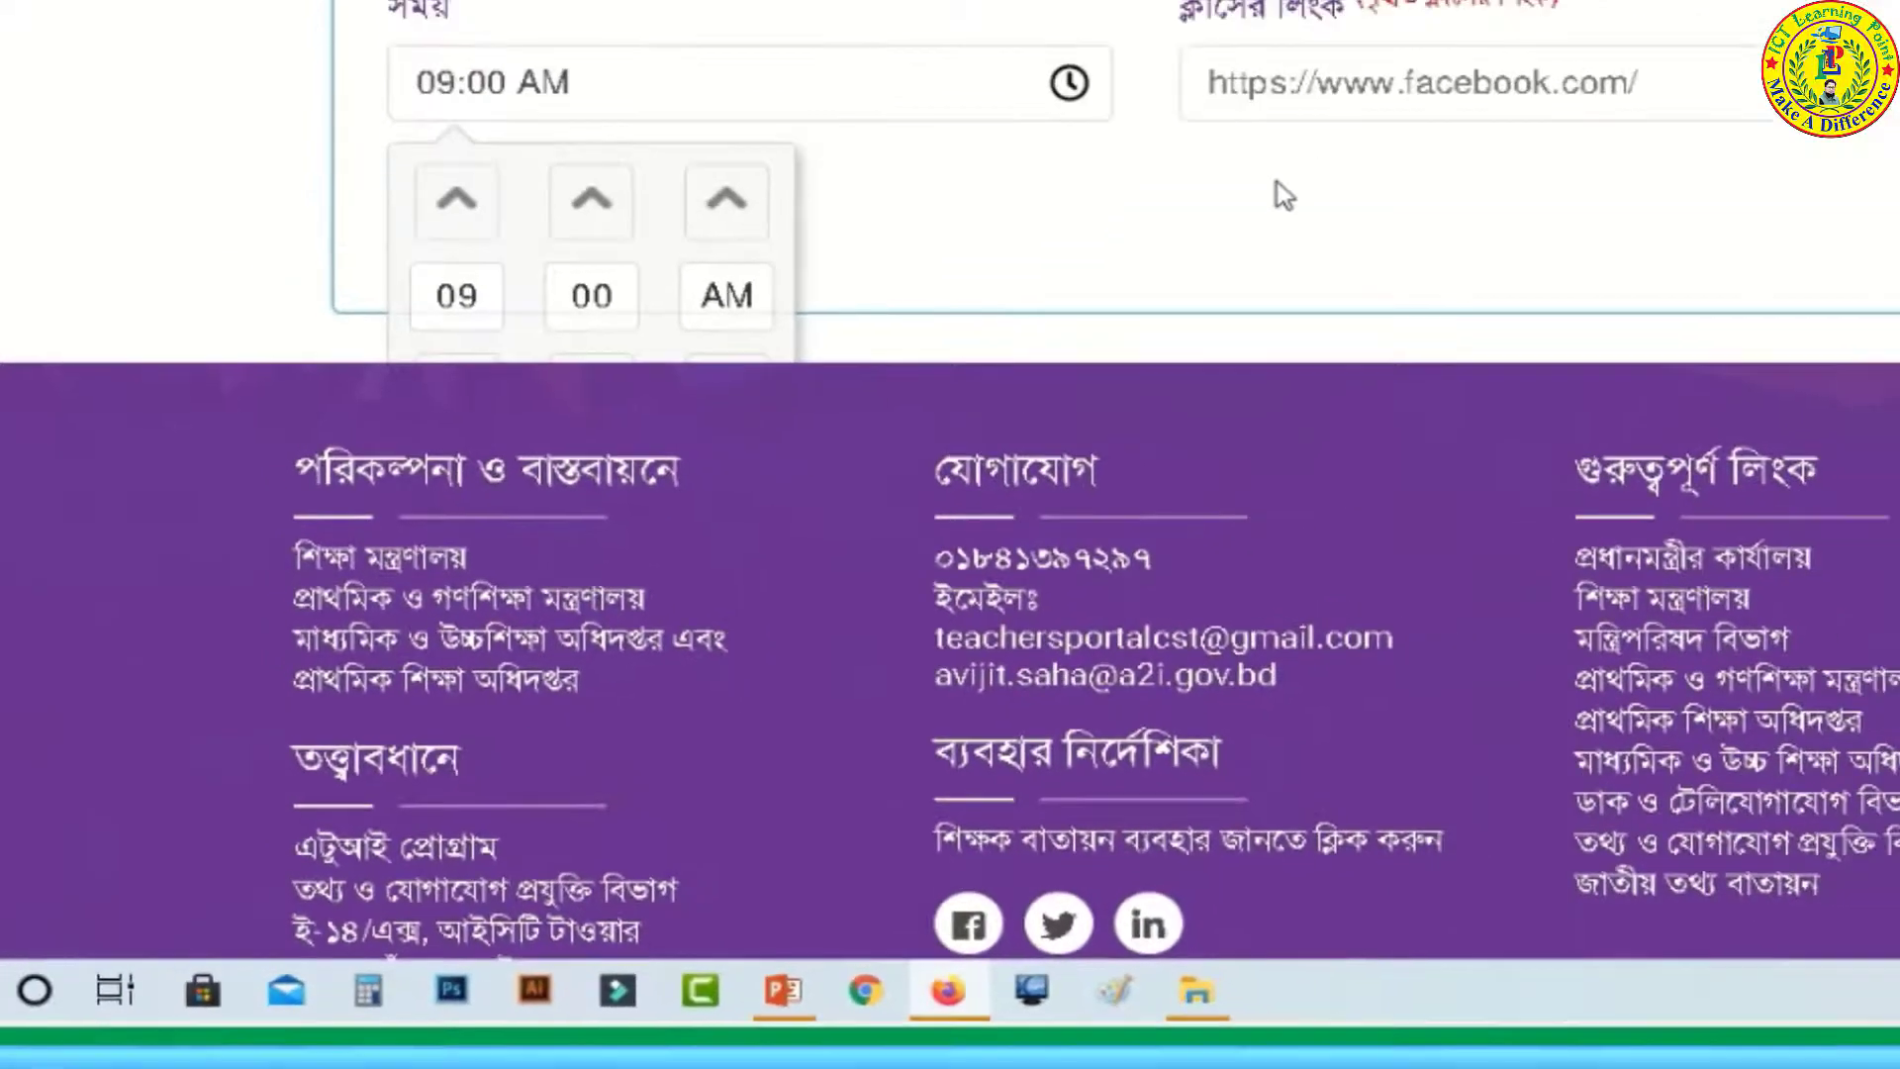
click(1449, 42)
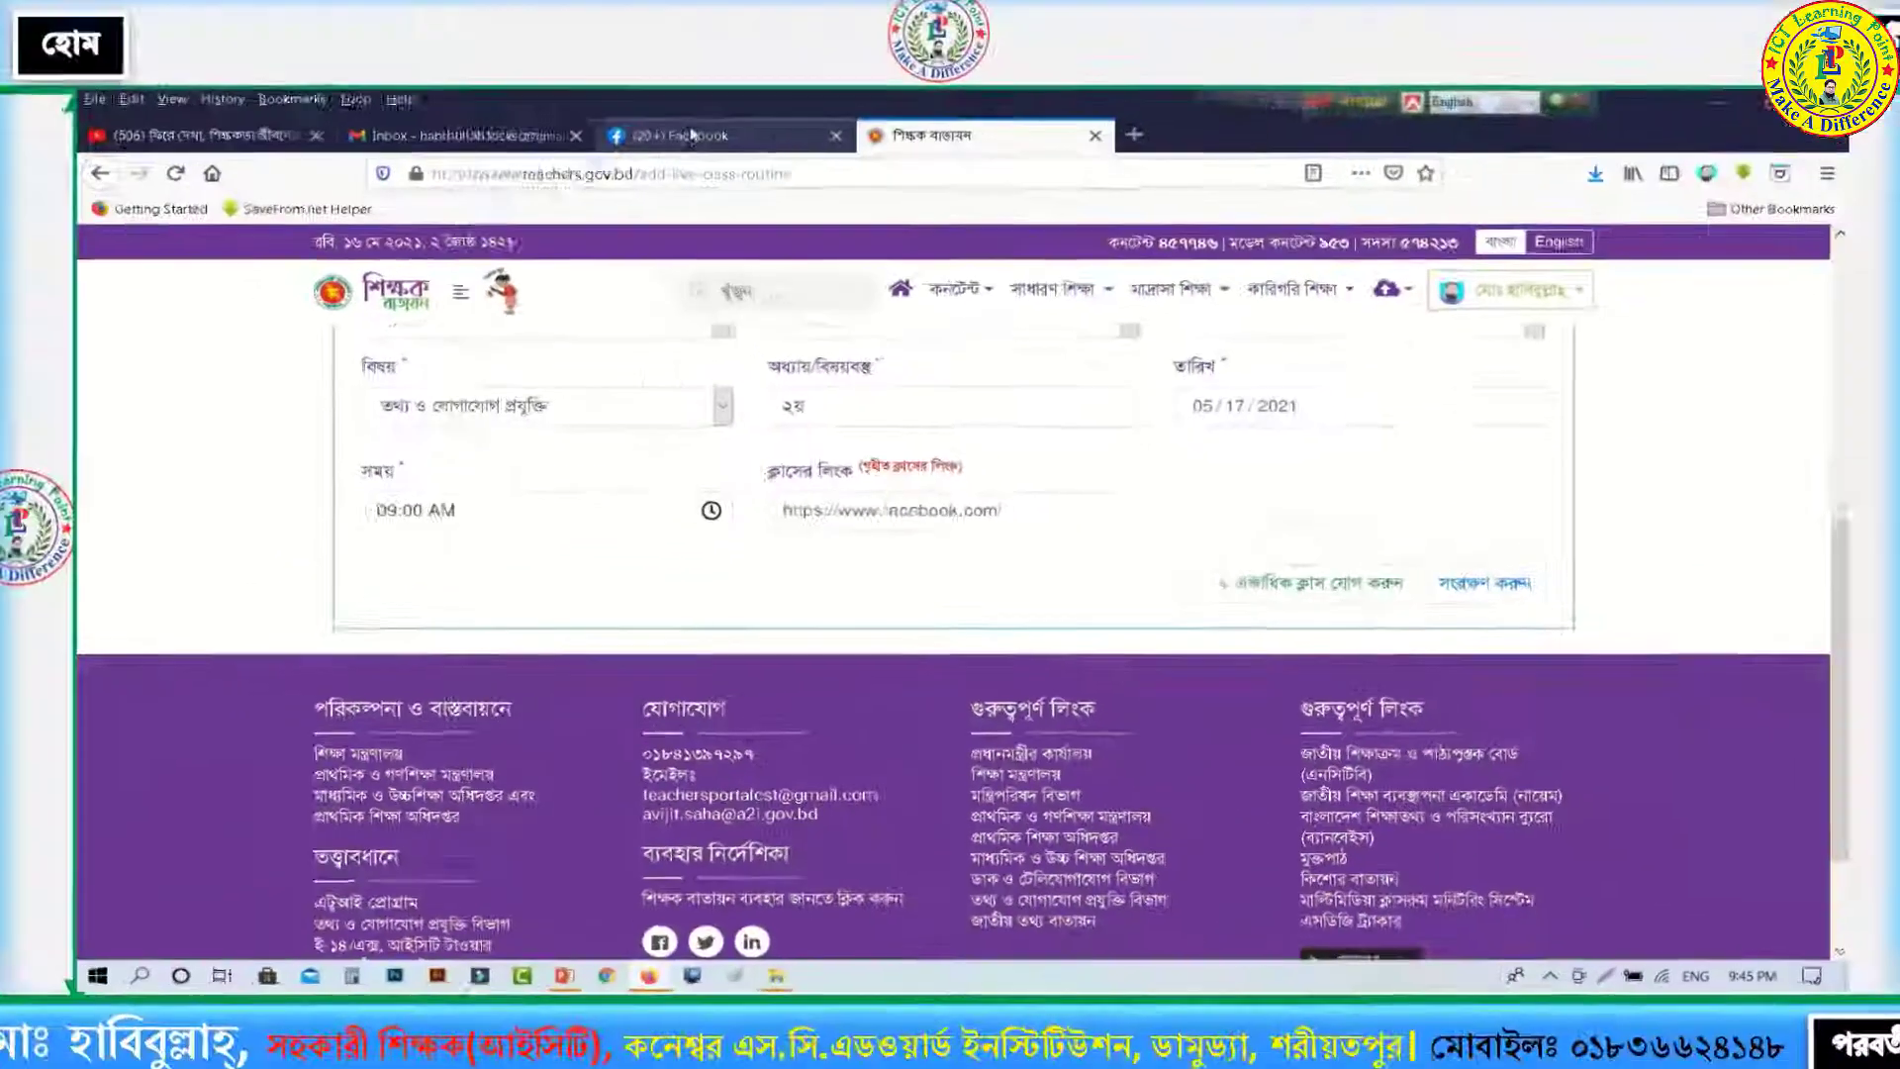
Step: Switch to Facebook and open the কনেশ্বর এস.সি.এডওয়ার্ড ইনস্টিটিউশন অনলাইন স্কুল page
click(707, 163)
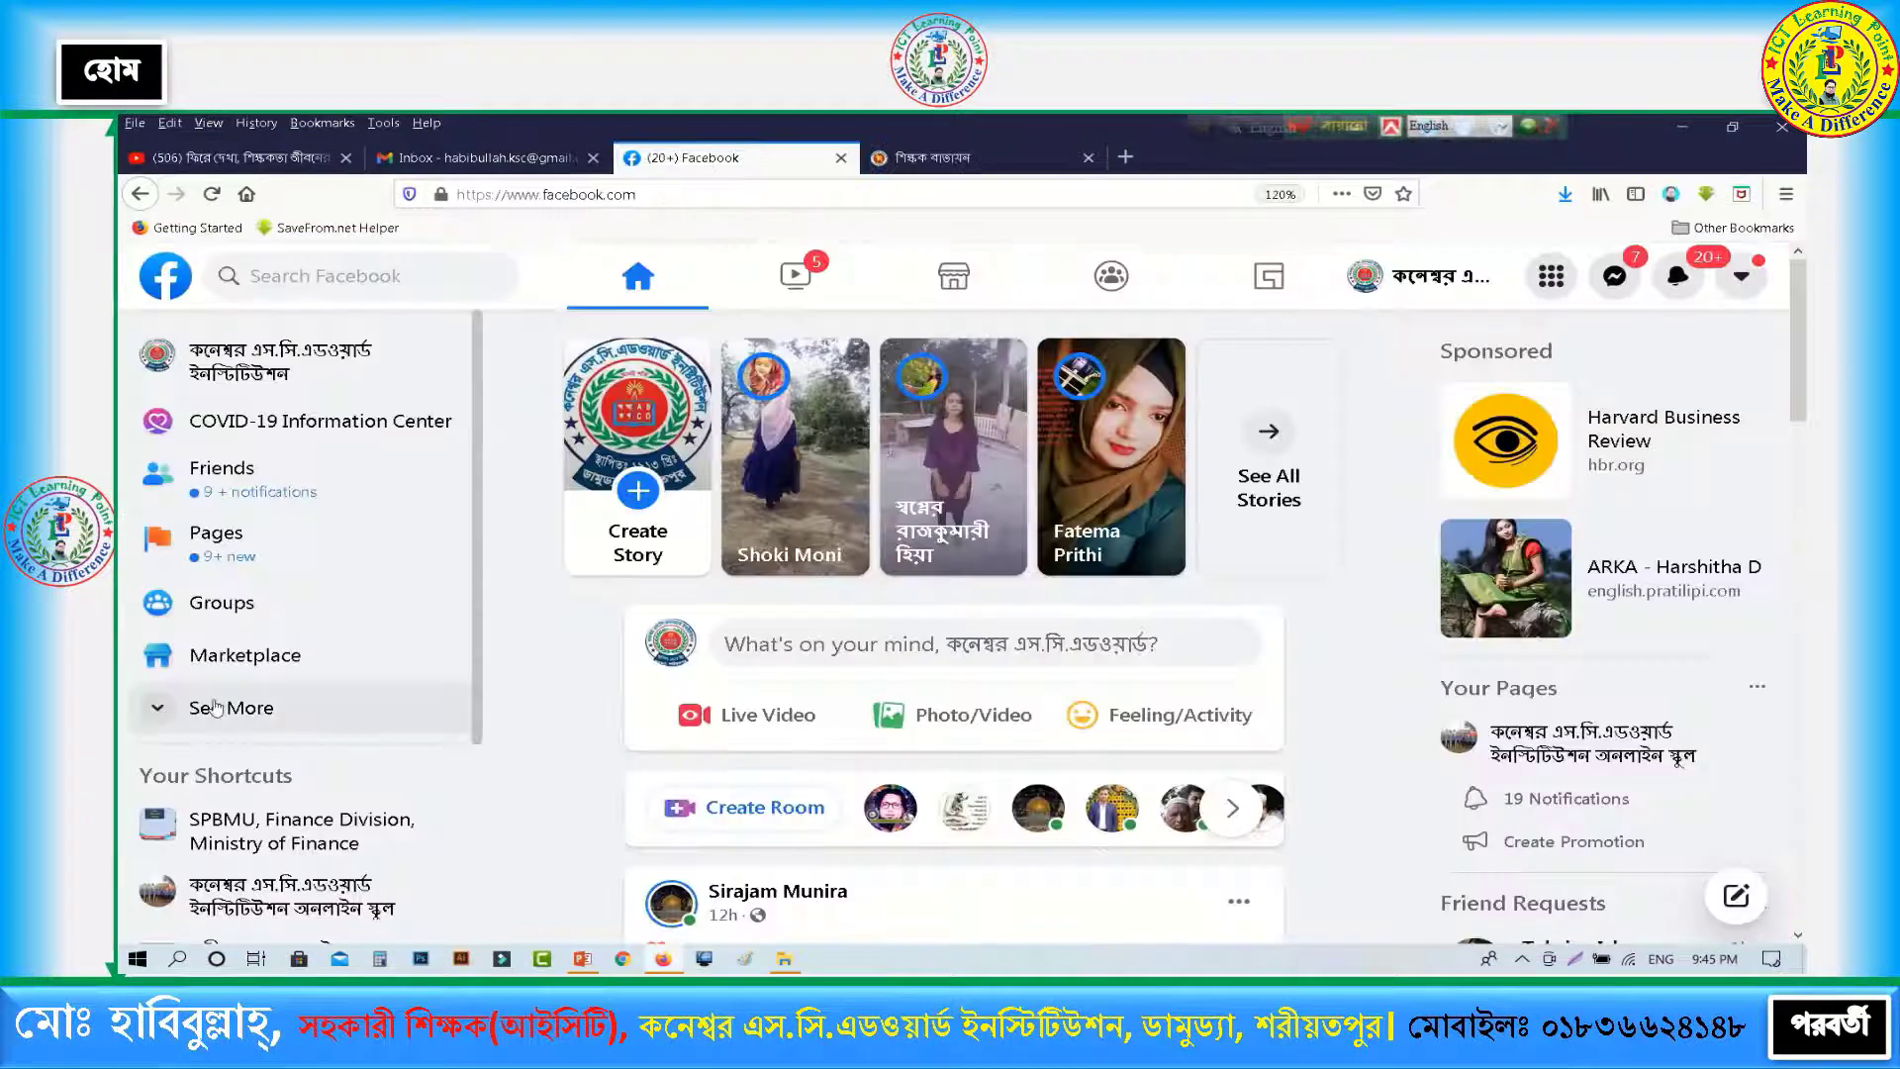
scroll(297, 643, down, 3)
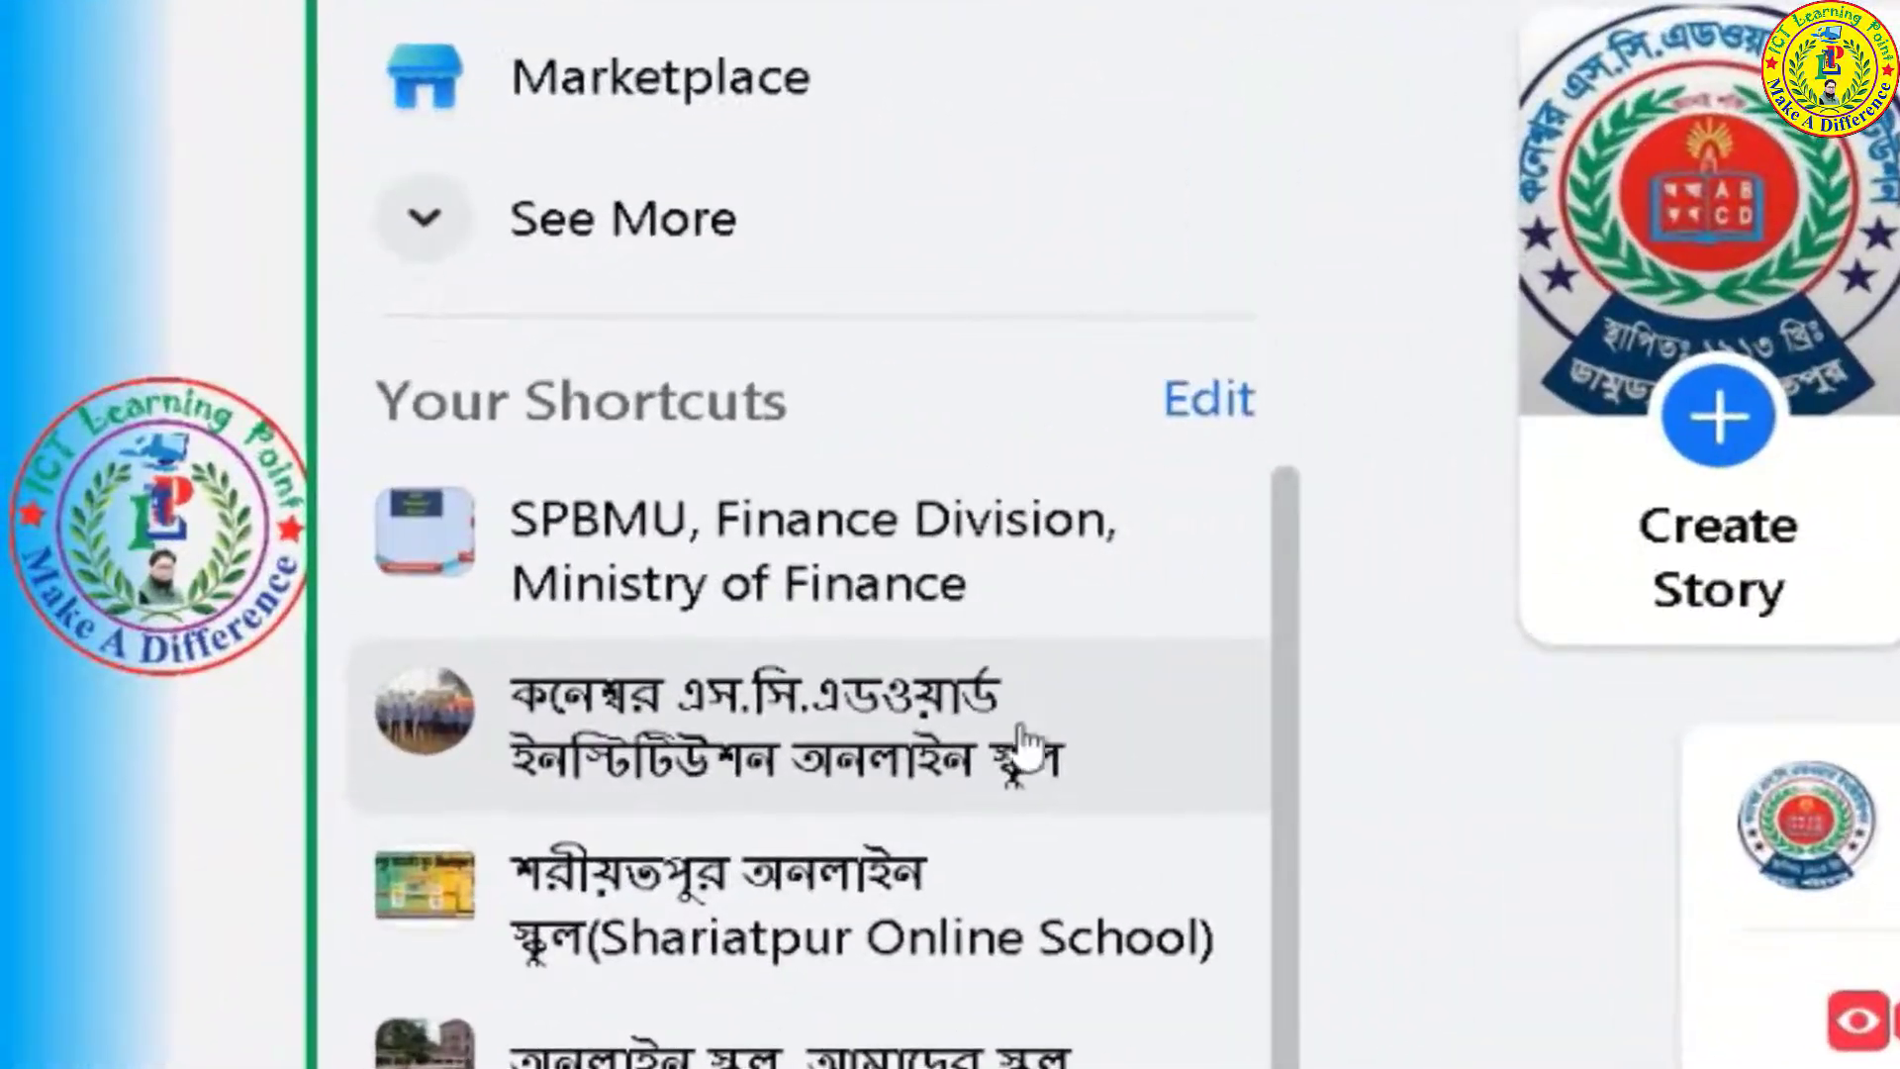
click(704, 757)
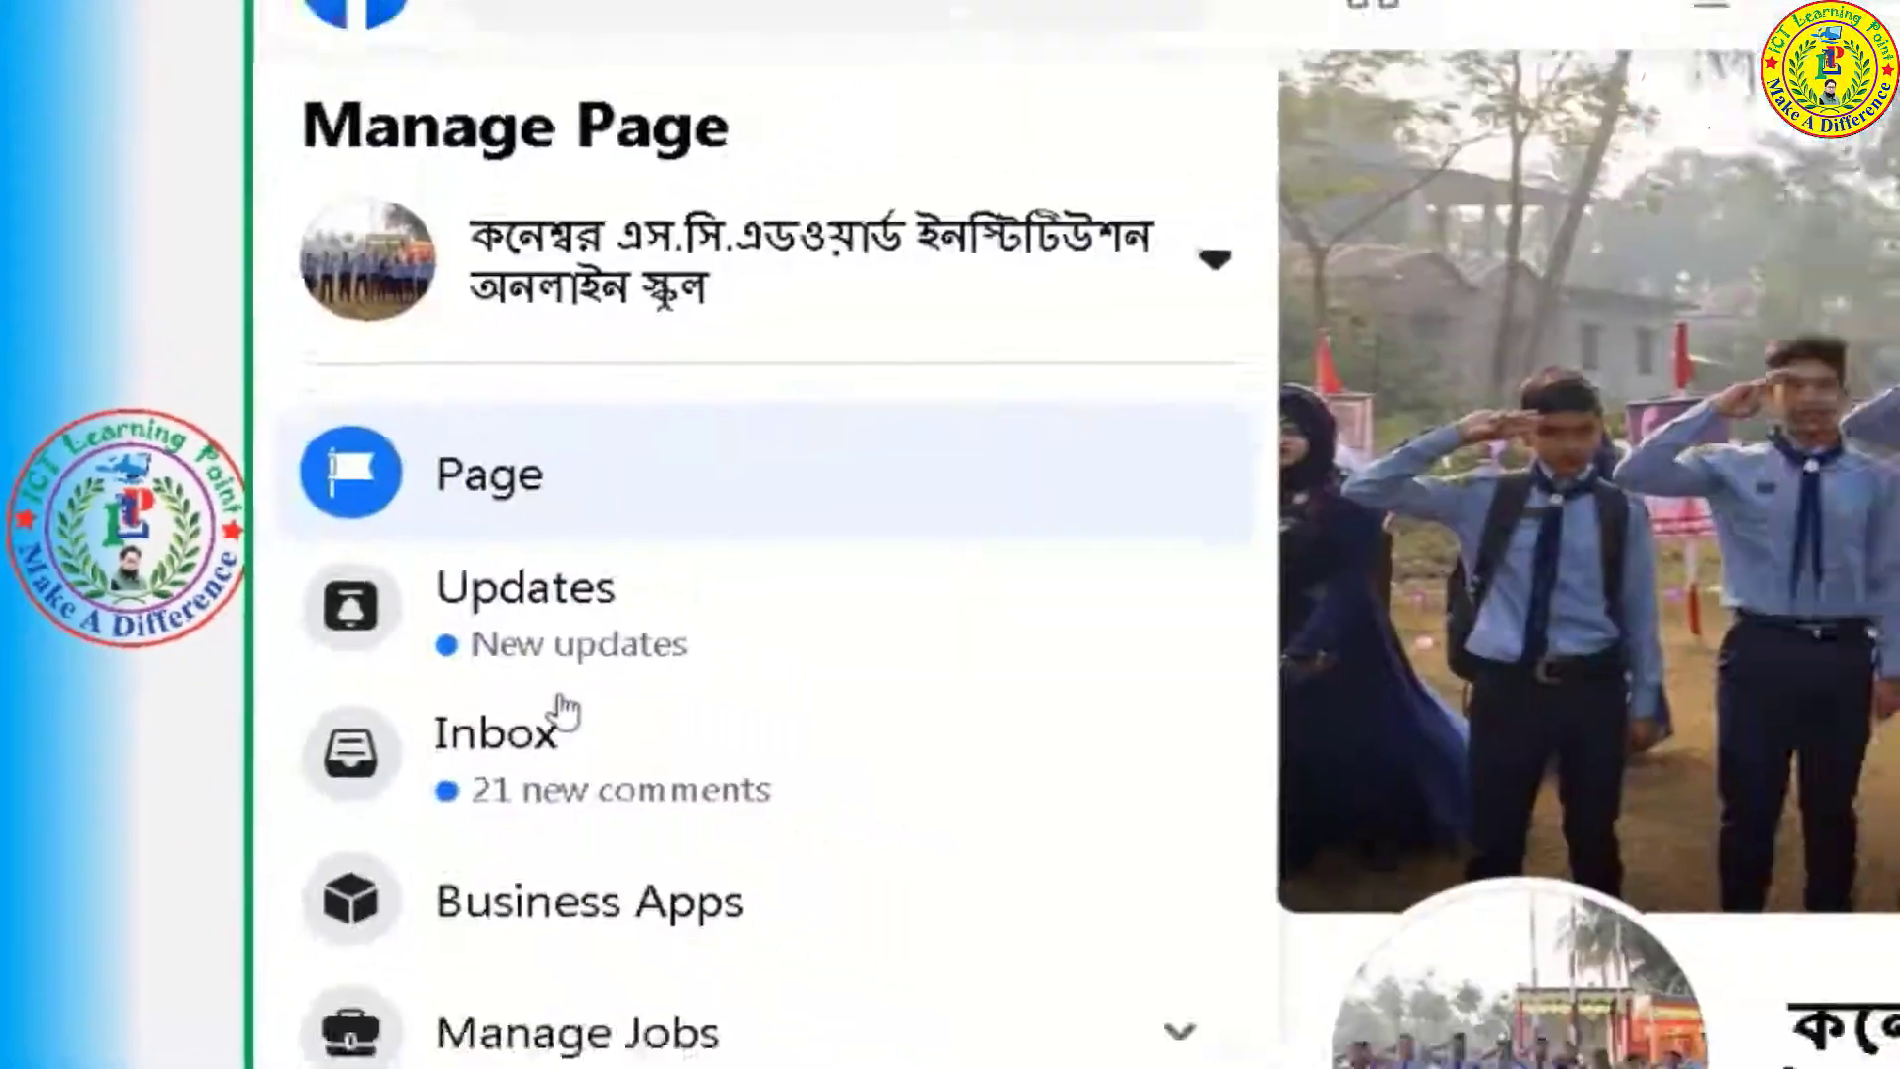
Step: Copy the link of the page's pinned class-eight ICT video post
scroll(1190, 425, down, 2)
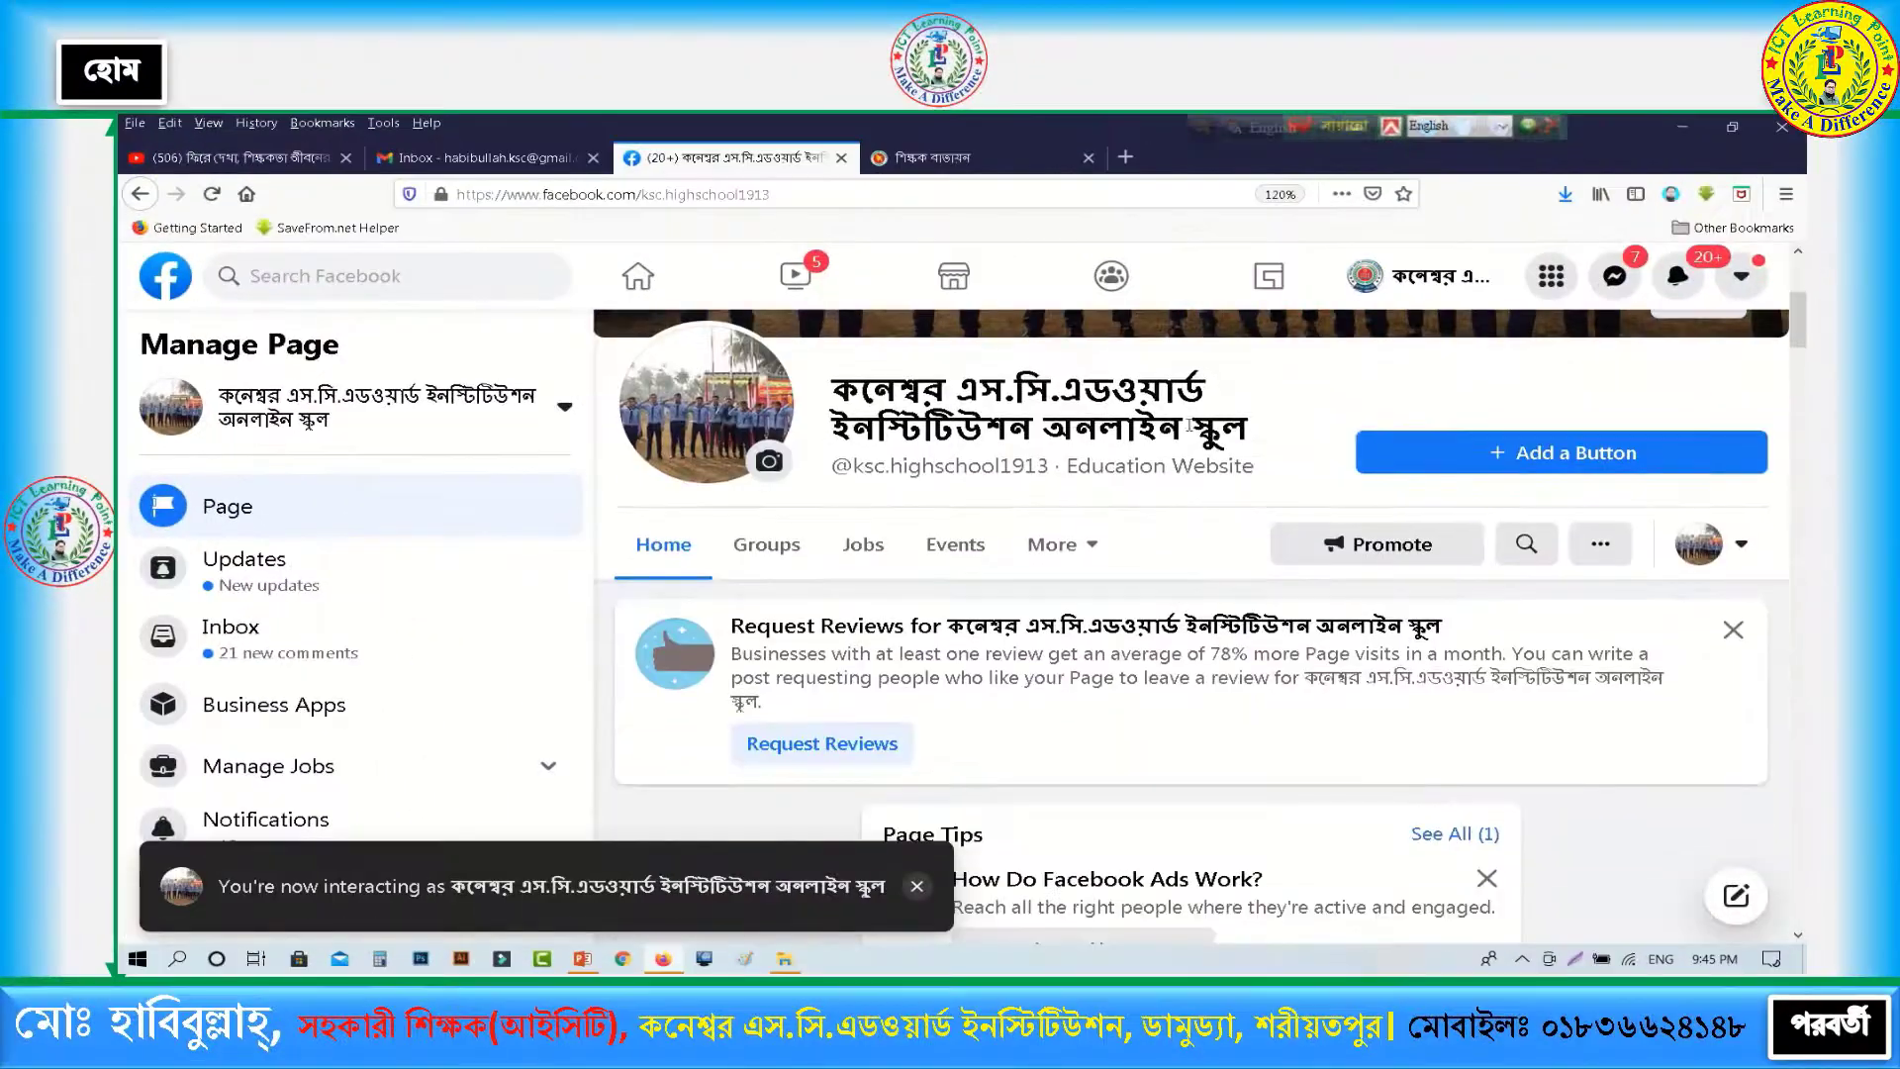
scroll(1190, 426, down, 10)
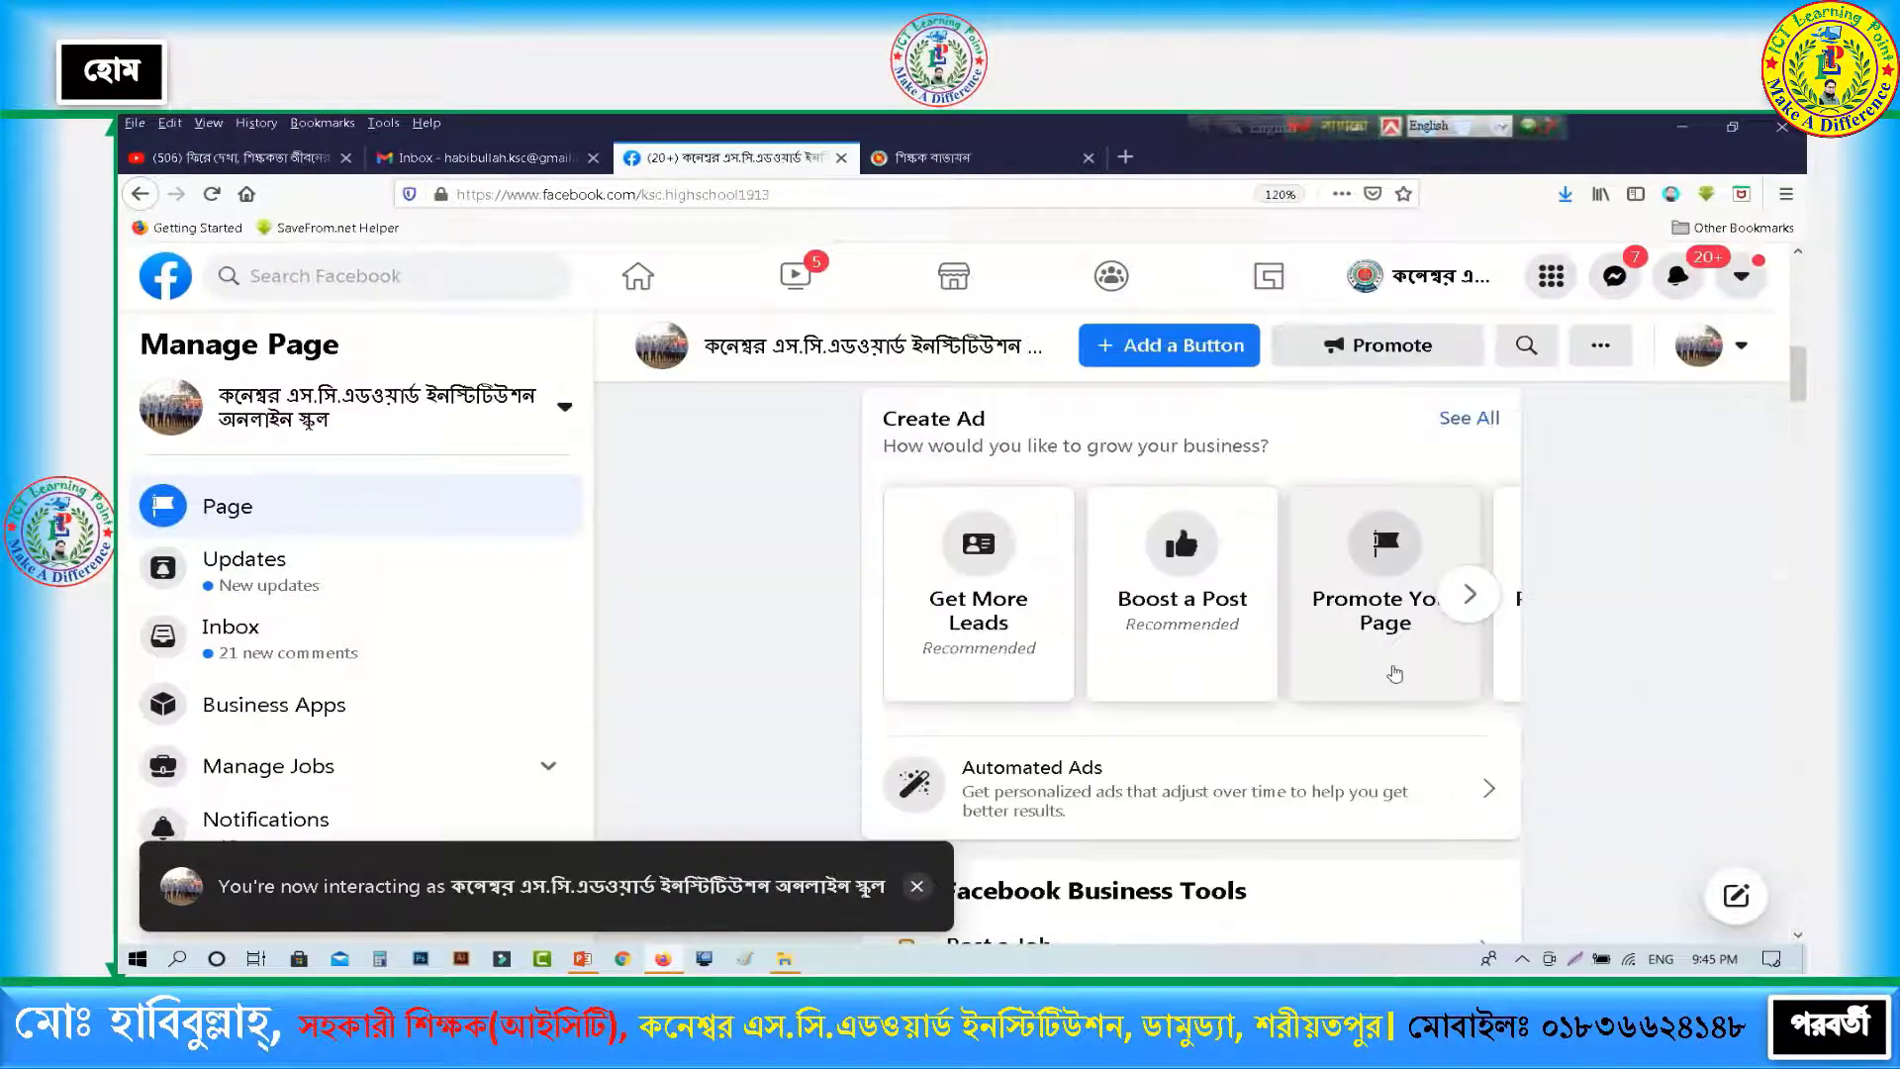
scroll(1395, 673, down, 10)
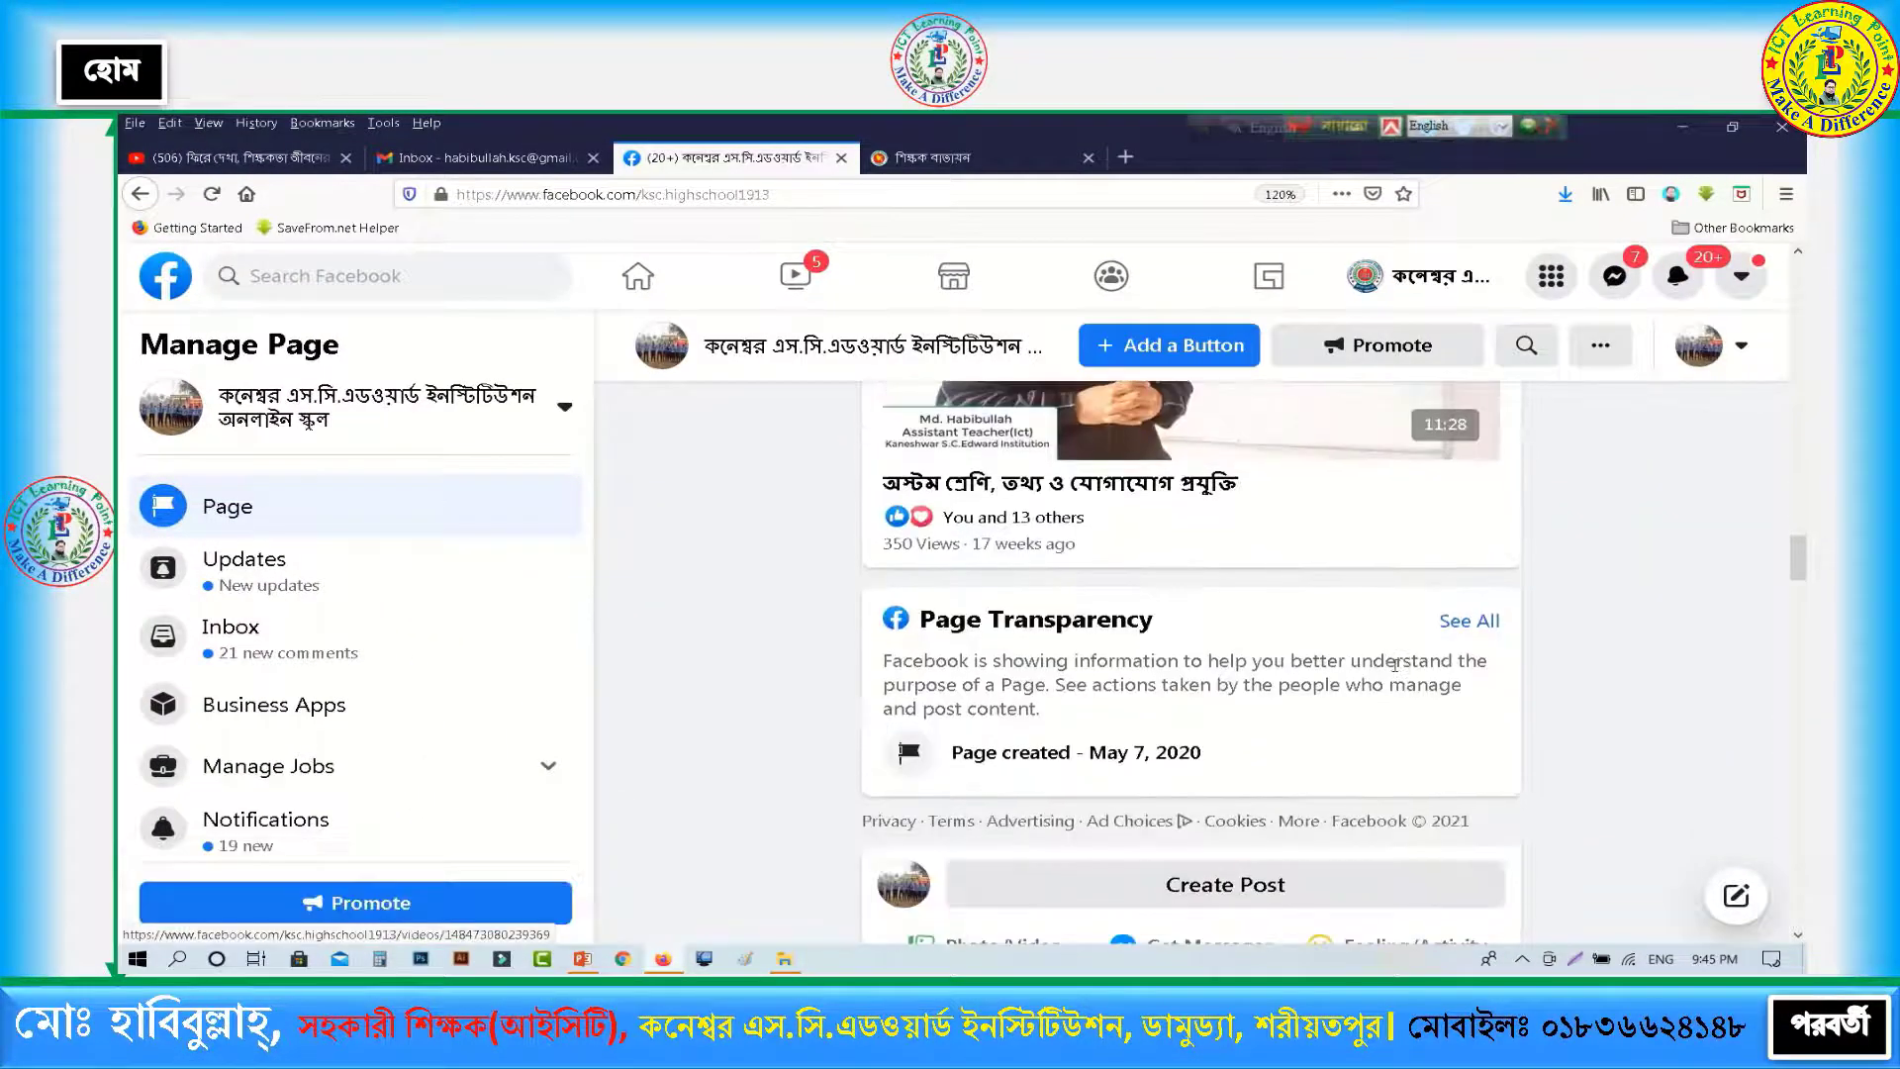
scroll(1491, 641, up, 1)
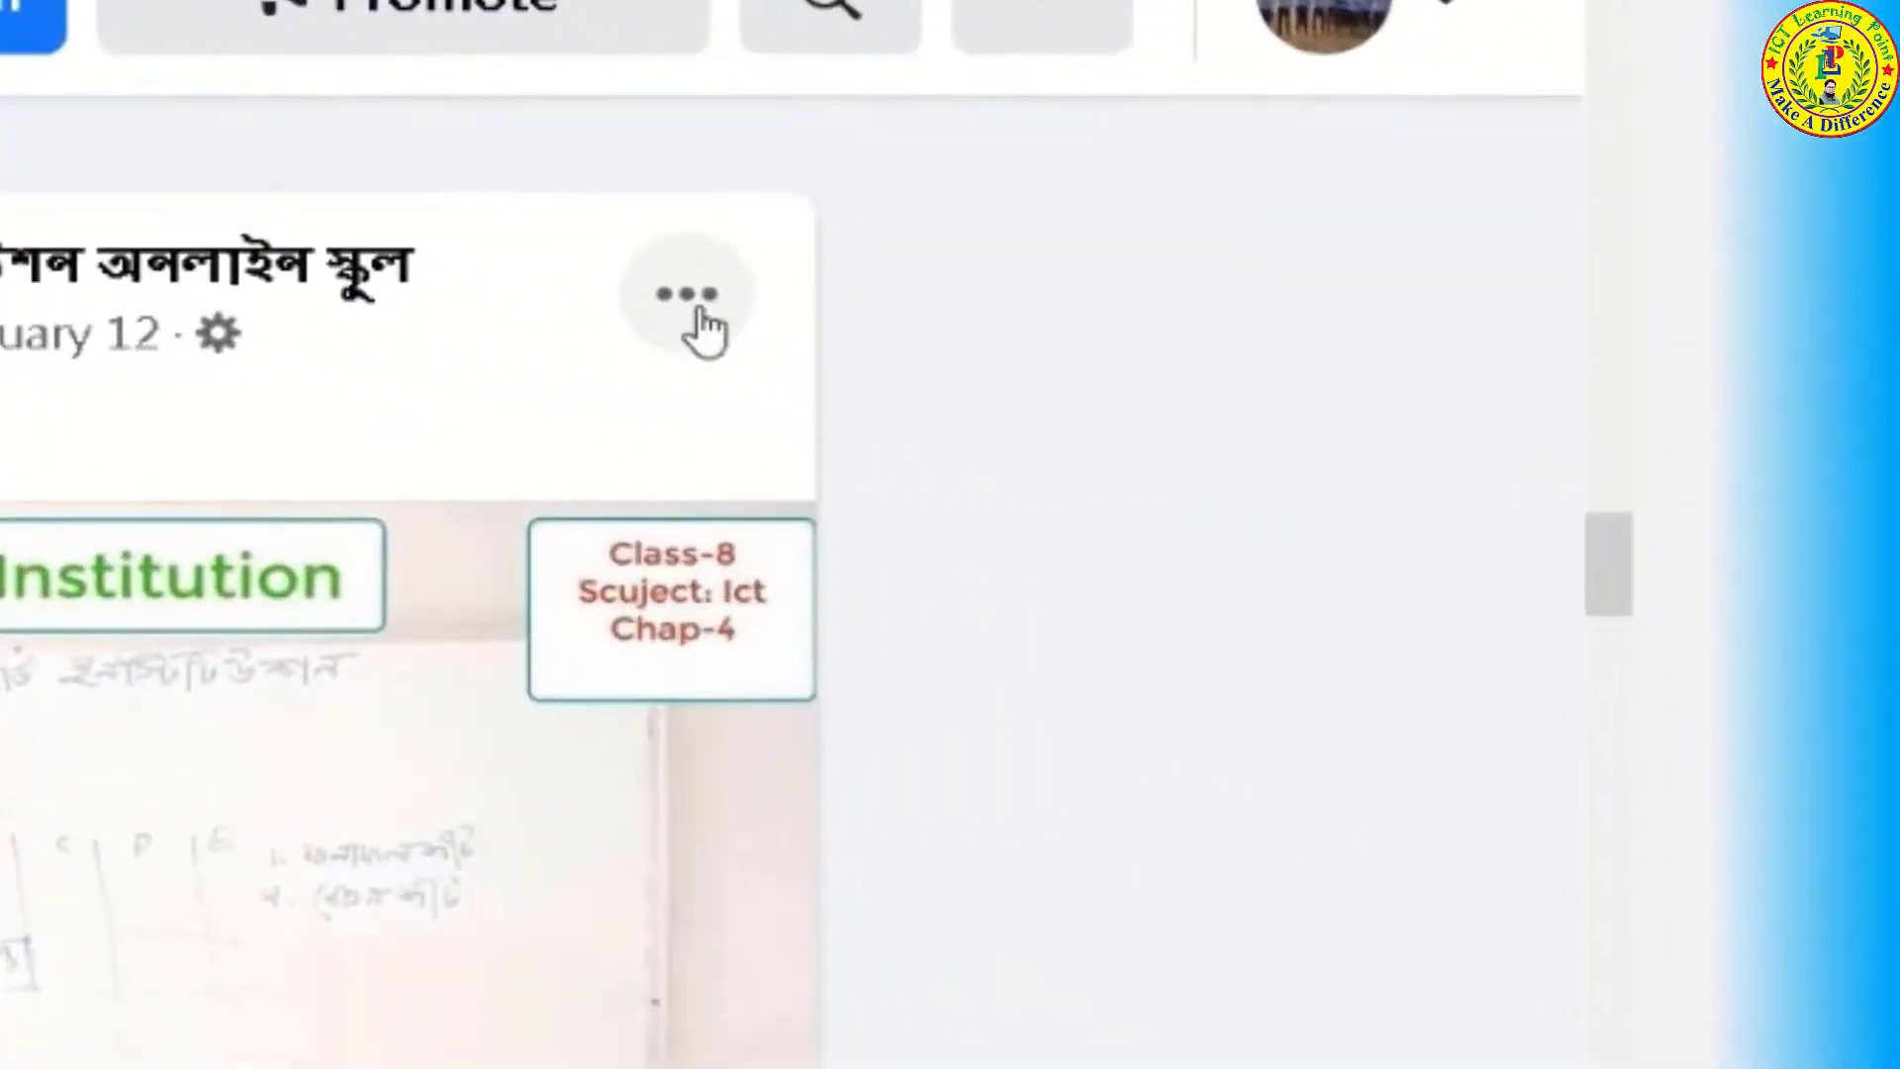
click(700, 312)
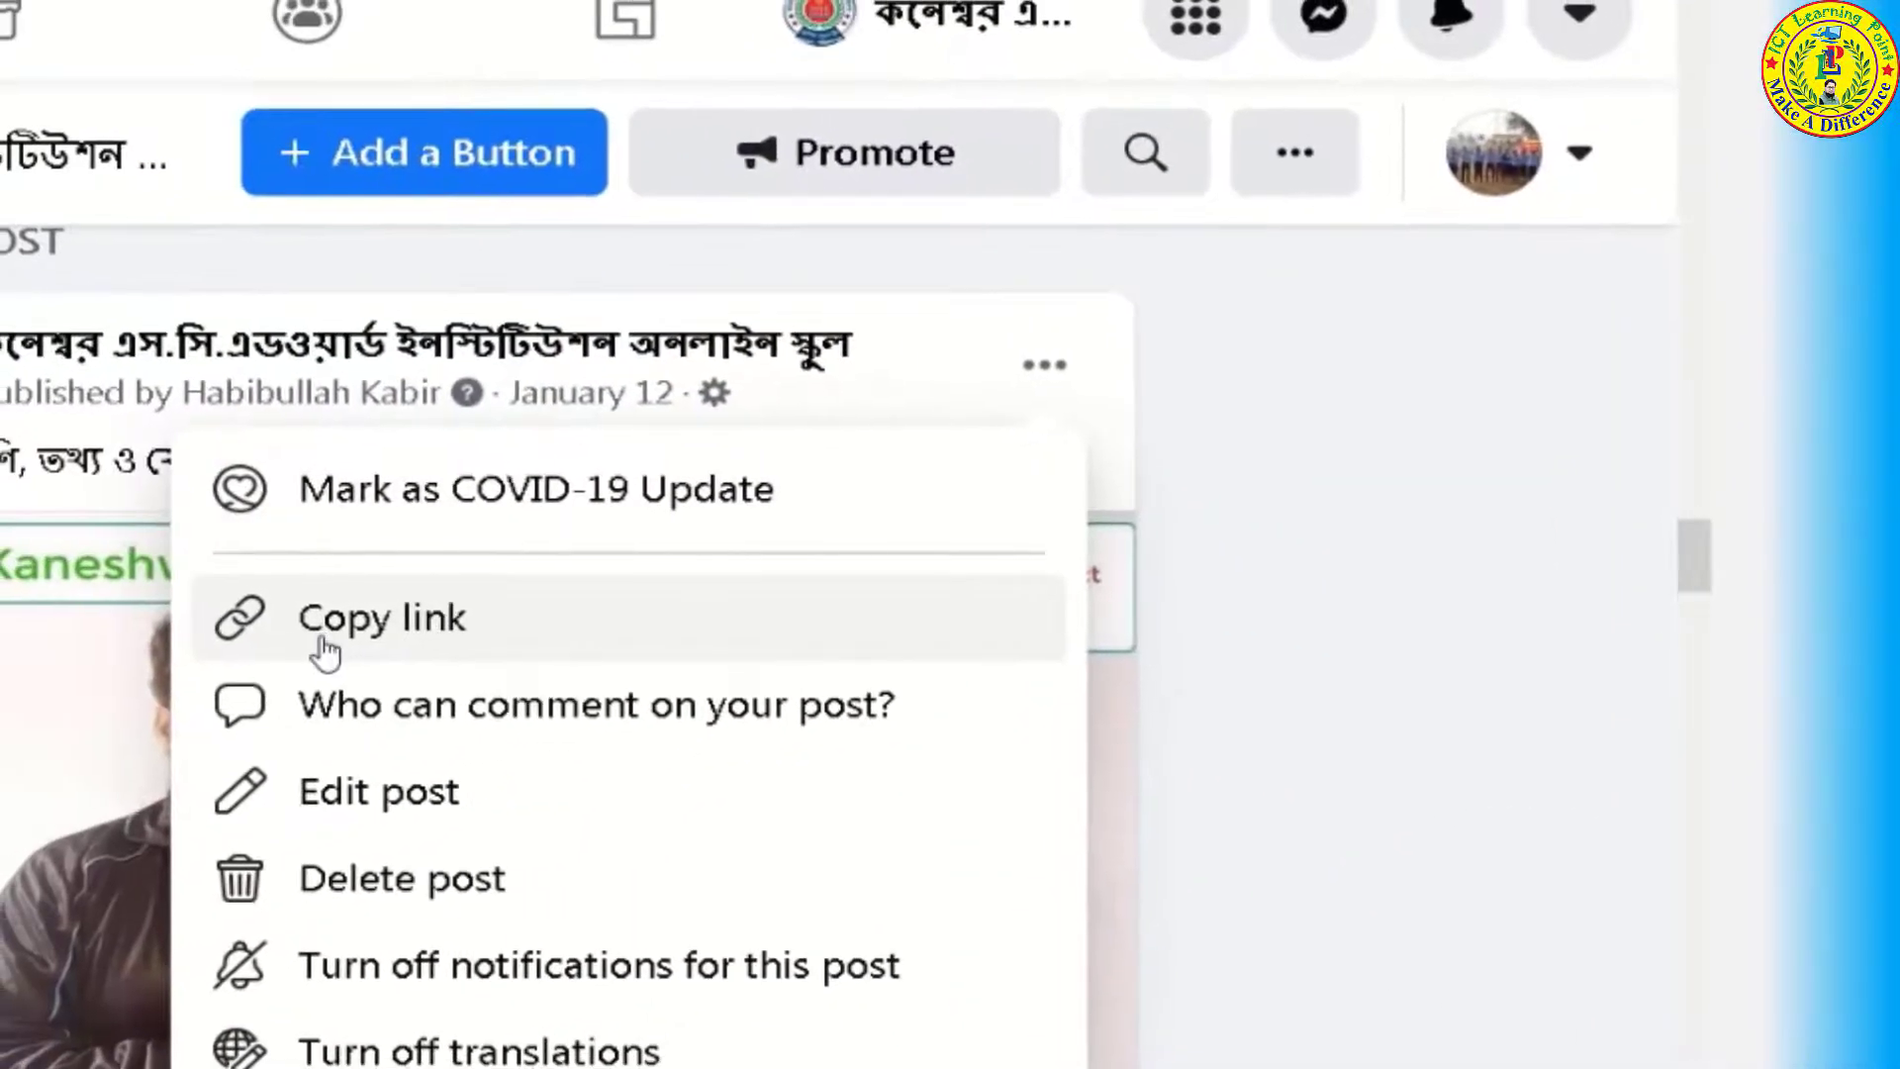
click(399, 623)
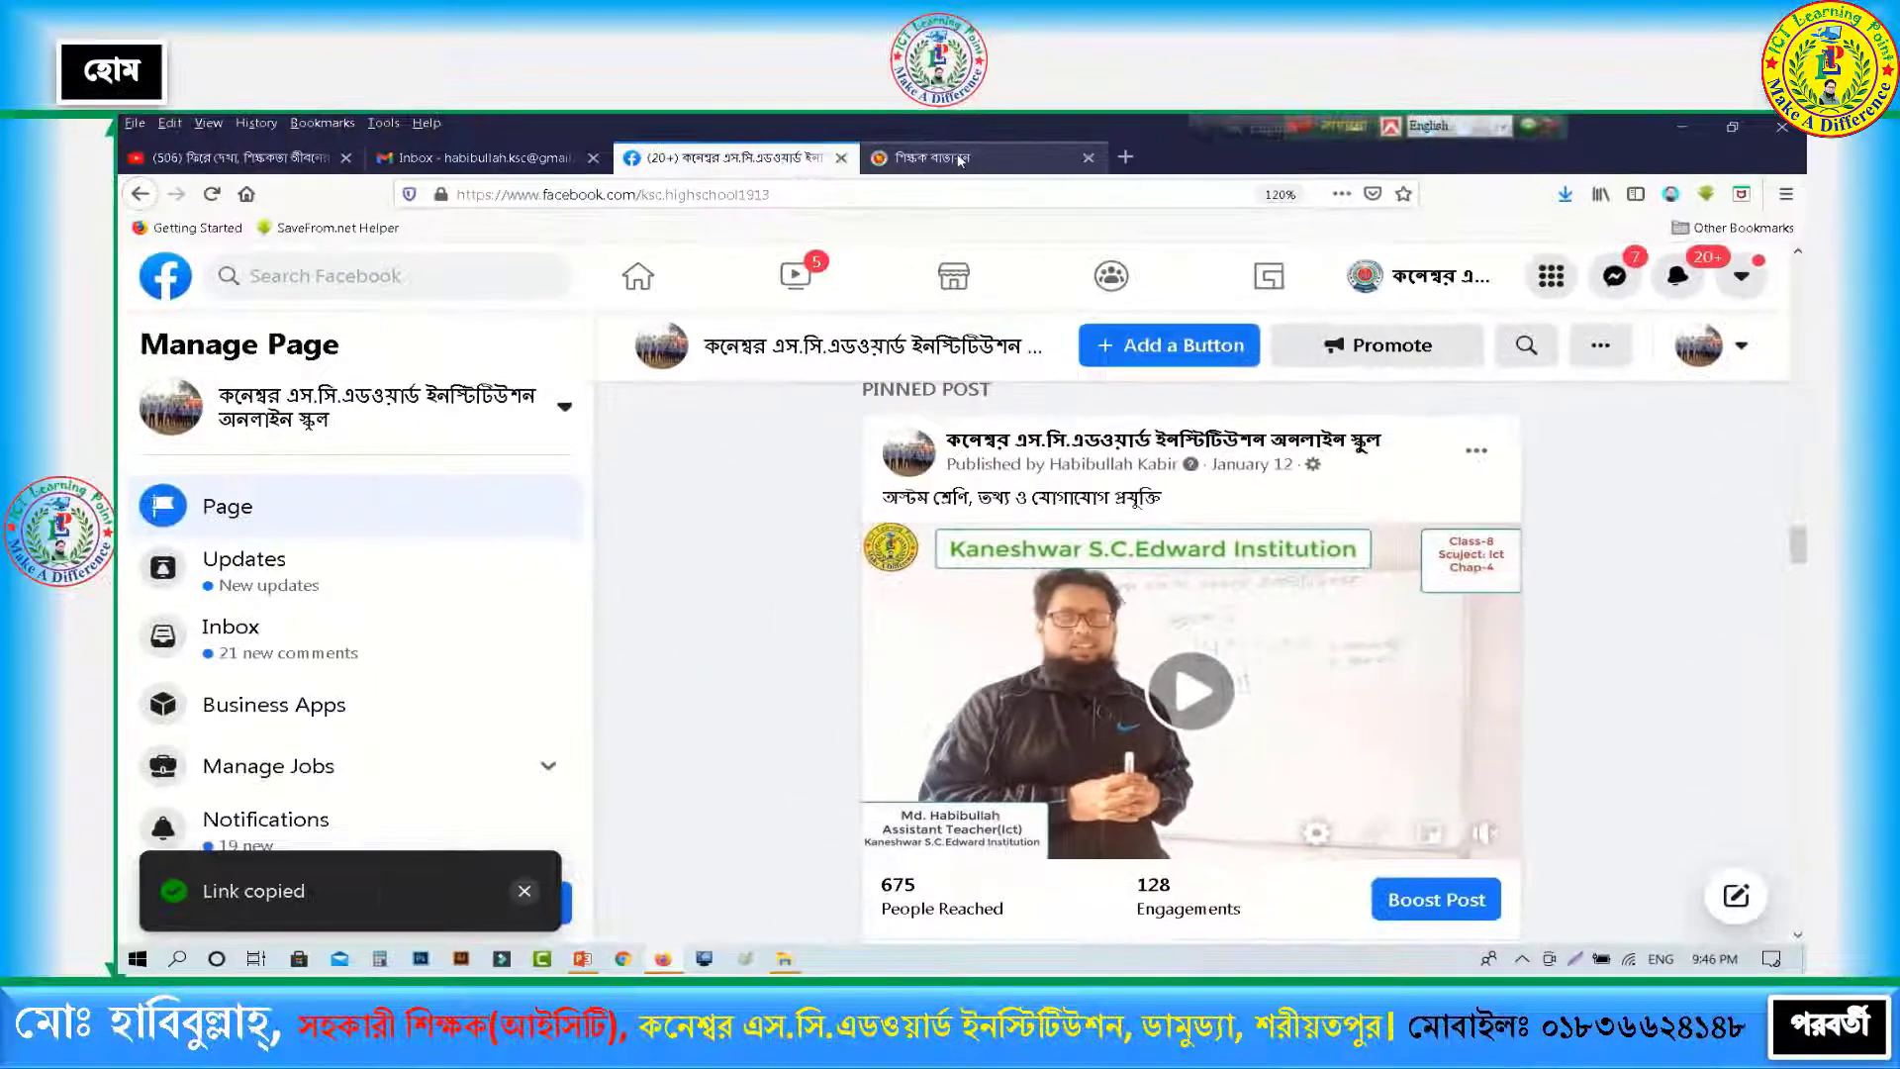
Step: Return to the class routine form and paste the copied video link as the class link
click(958, 159)
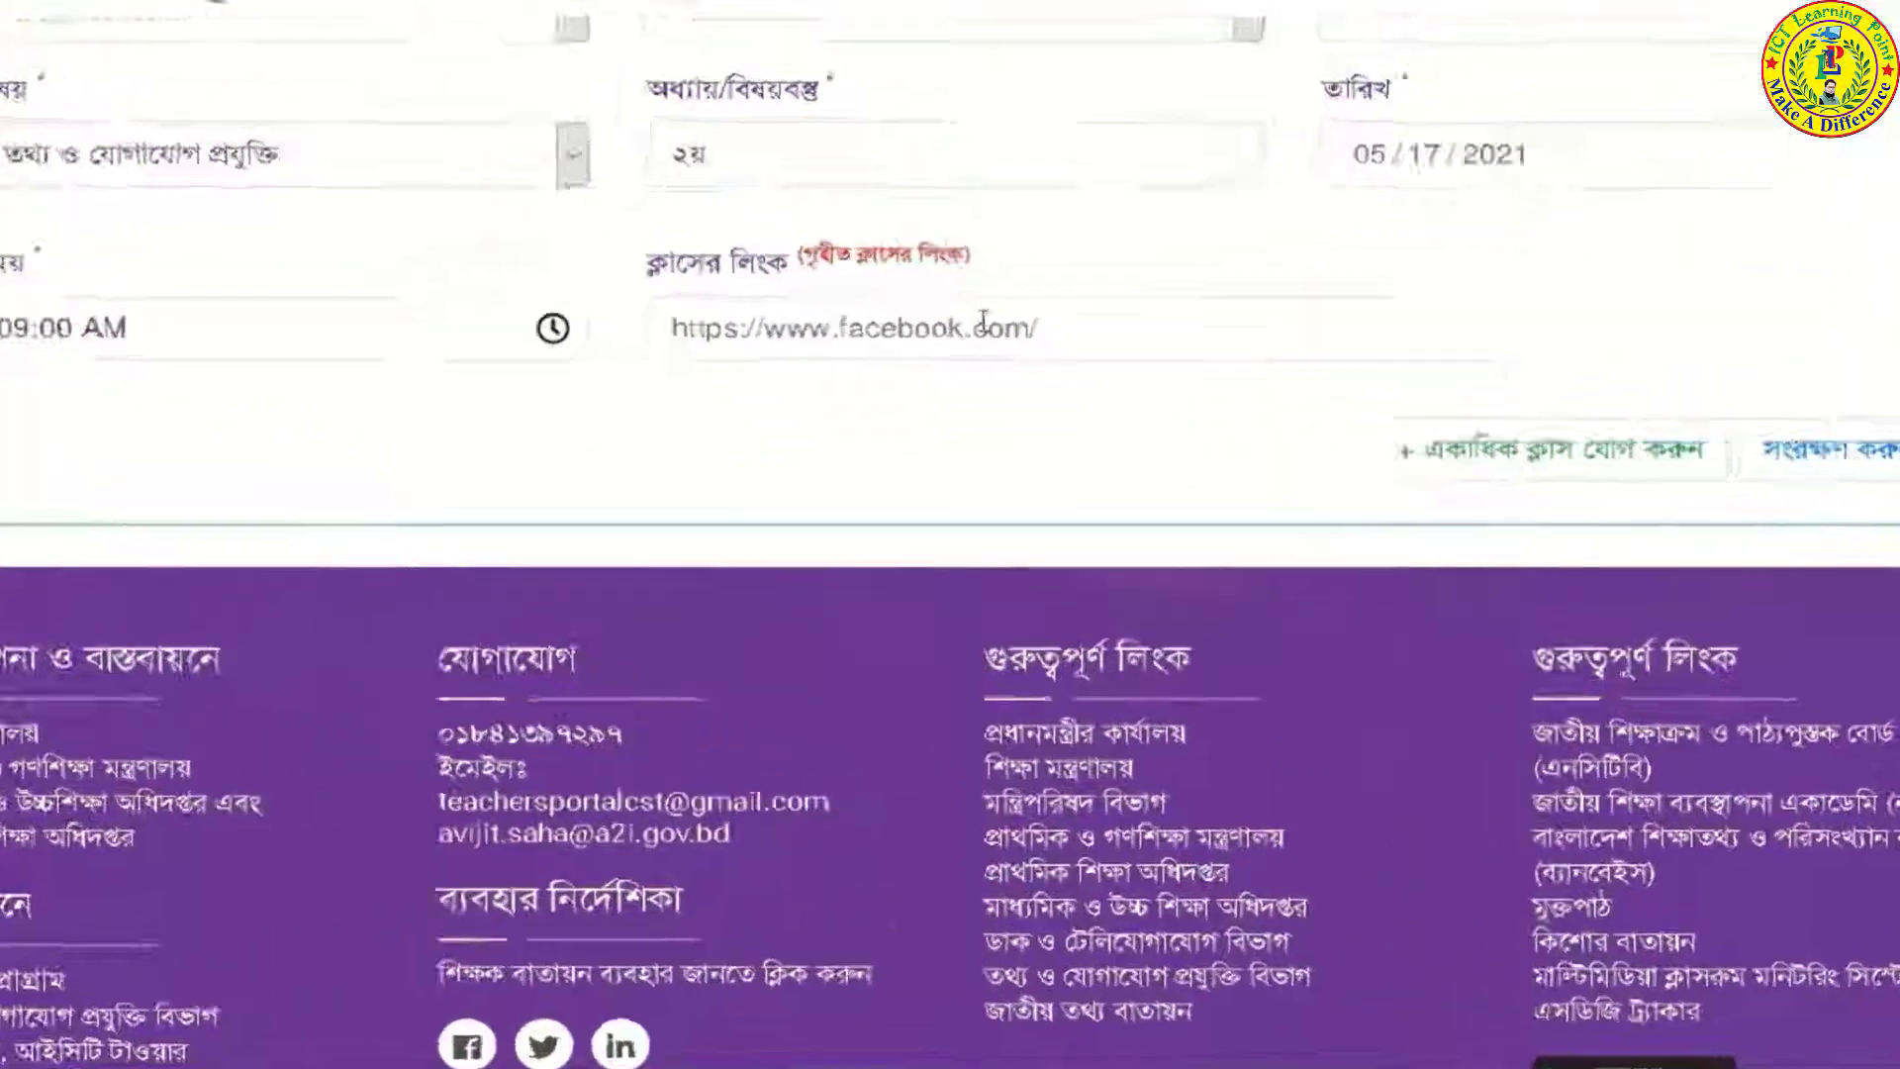
click(966, 517)
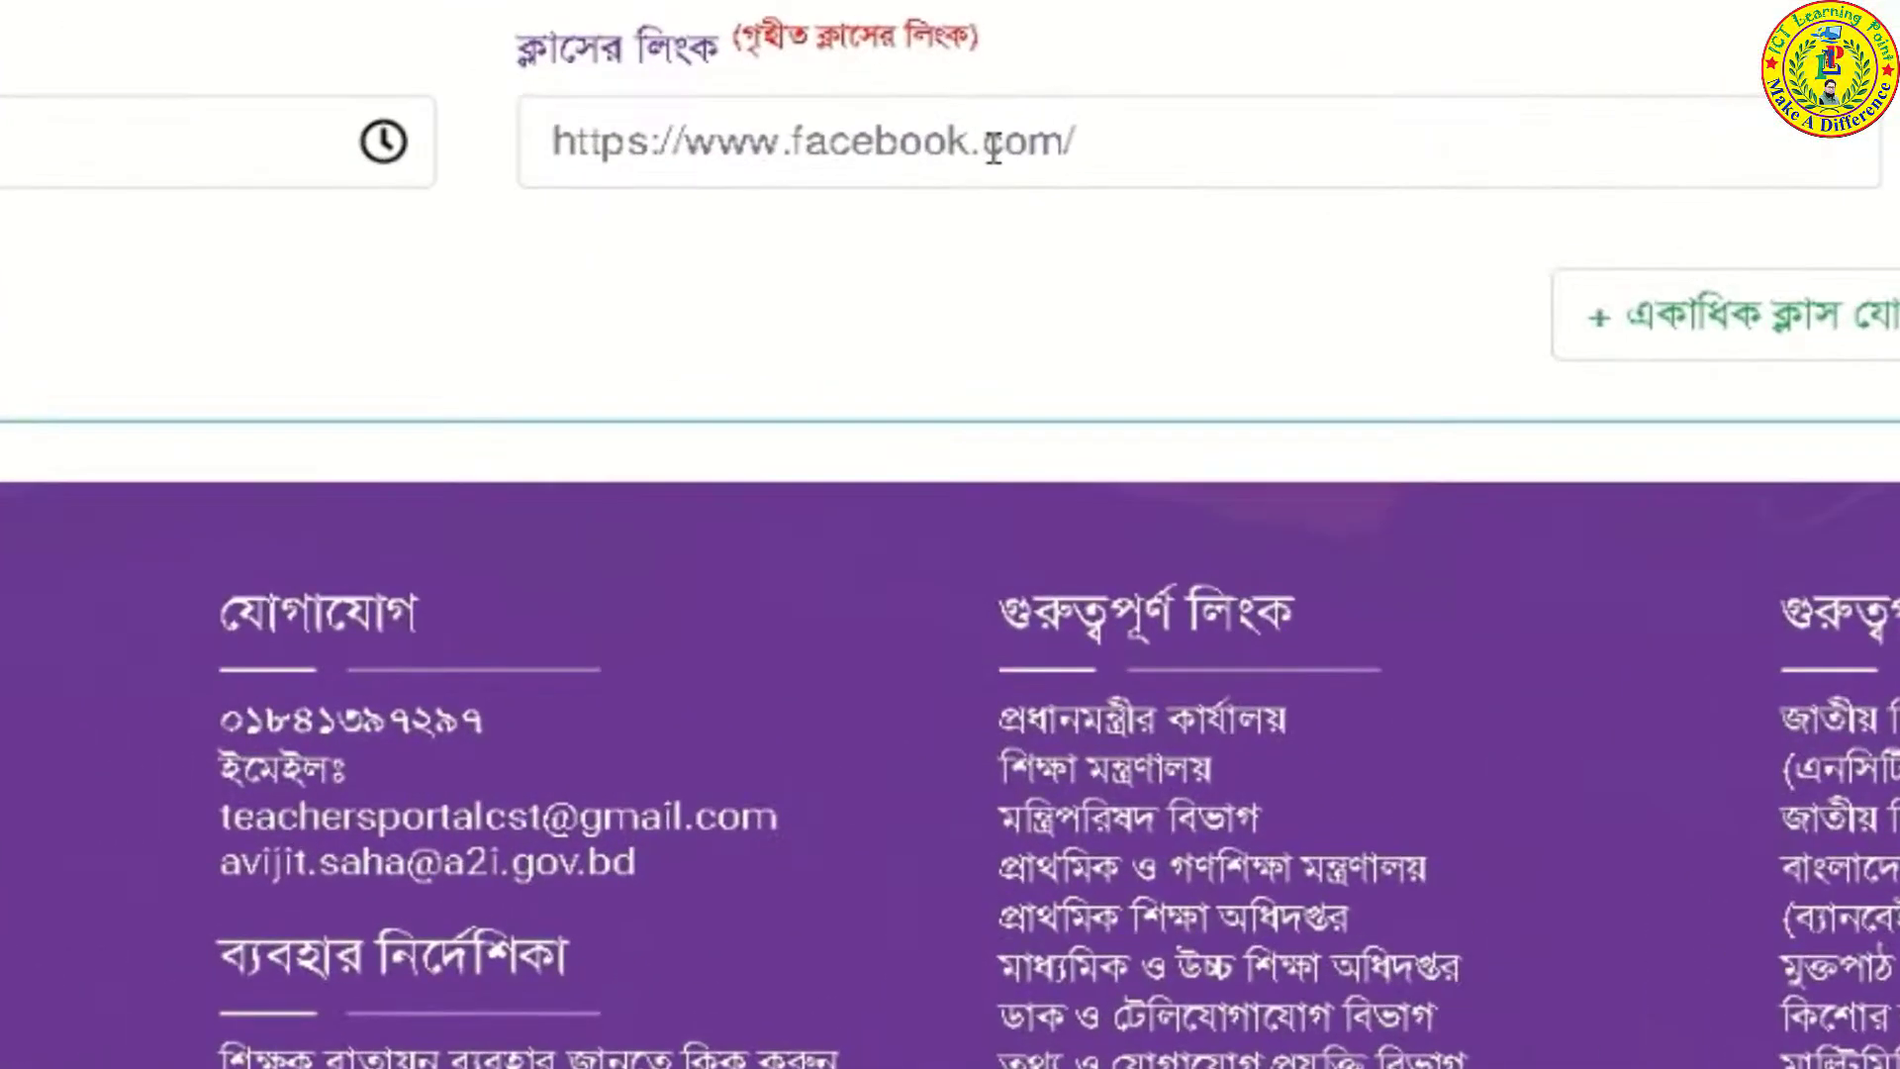
key(ctrl+v)
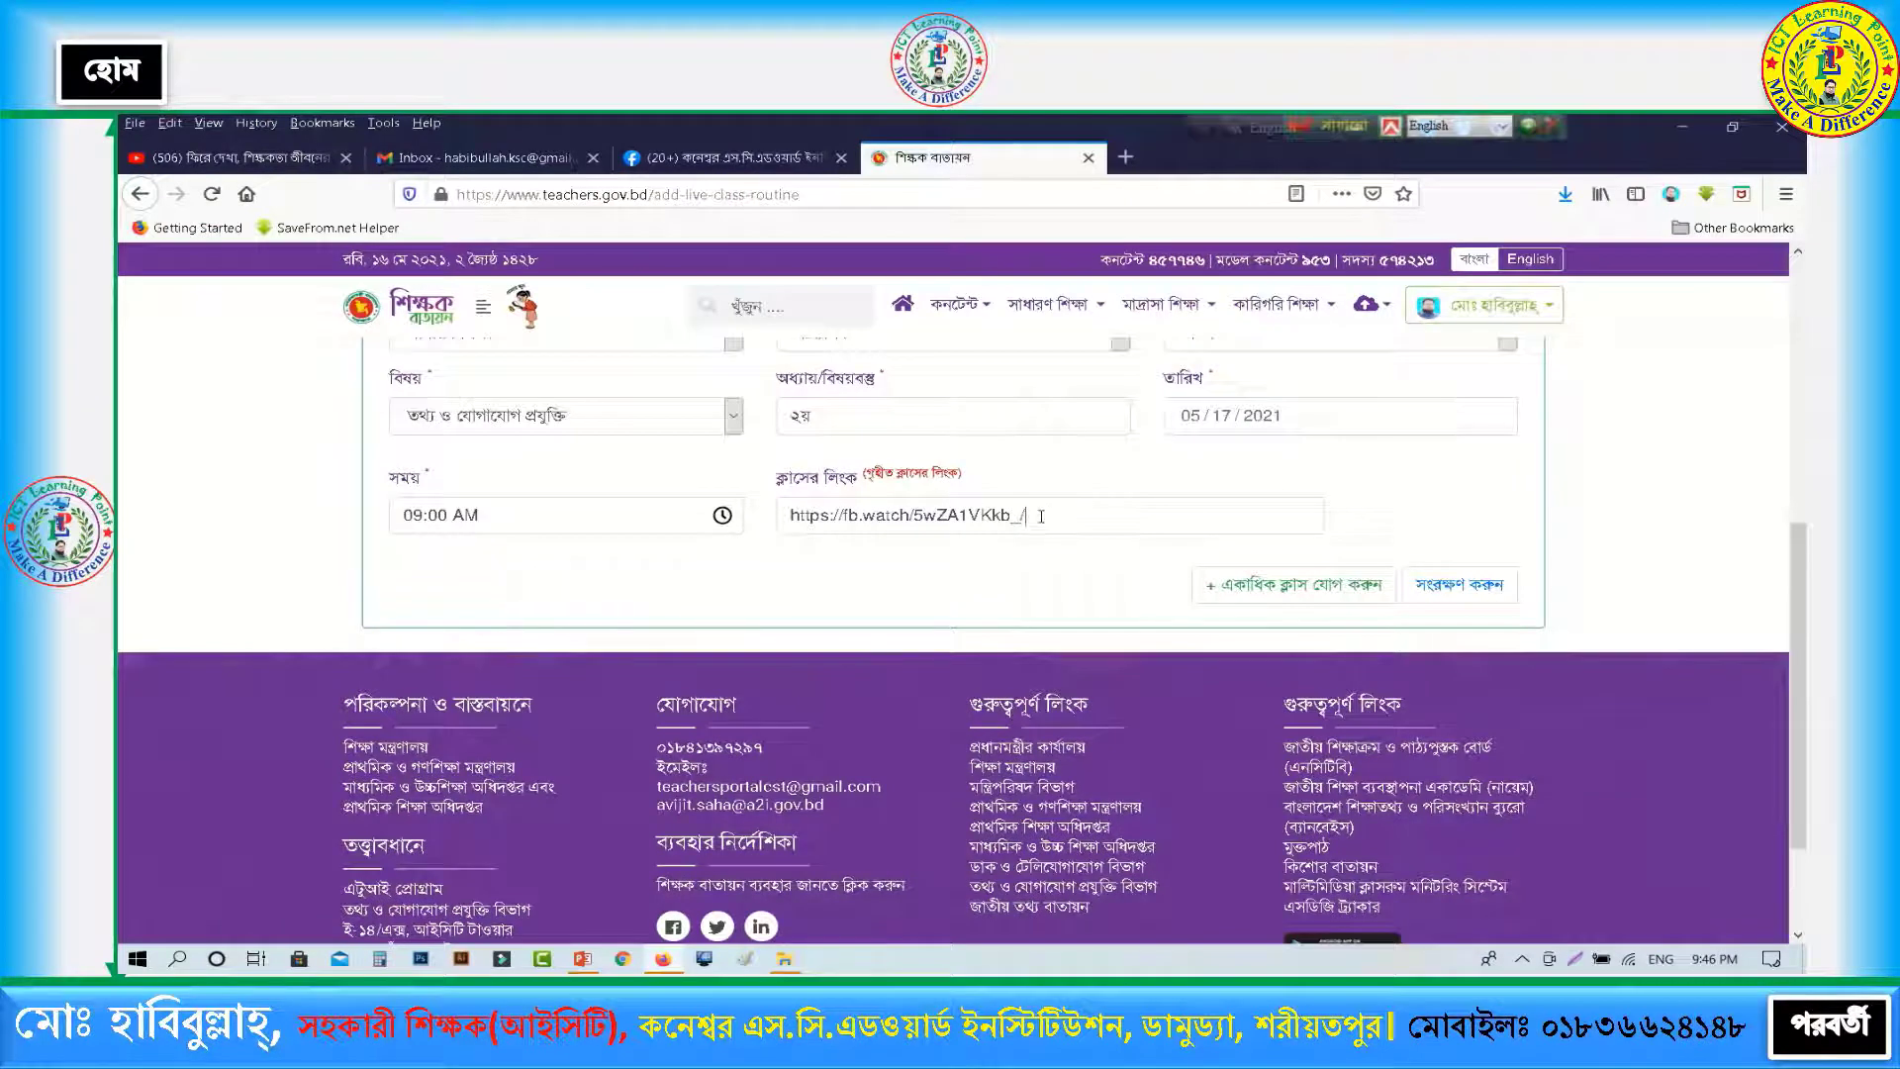
Step: Clear the class link and save the class routine
drag(999, 516, 721, 516)
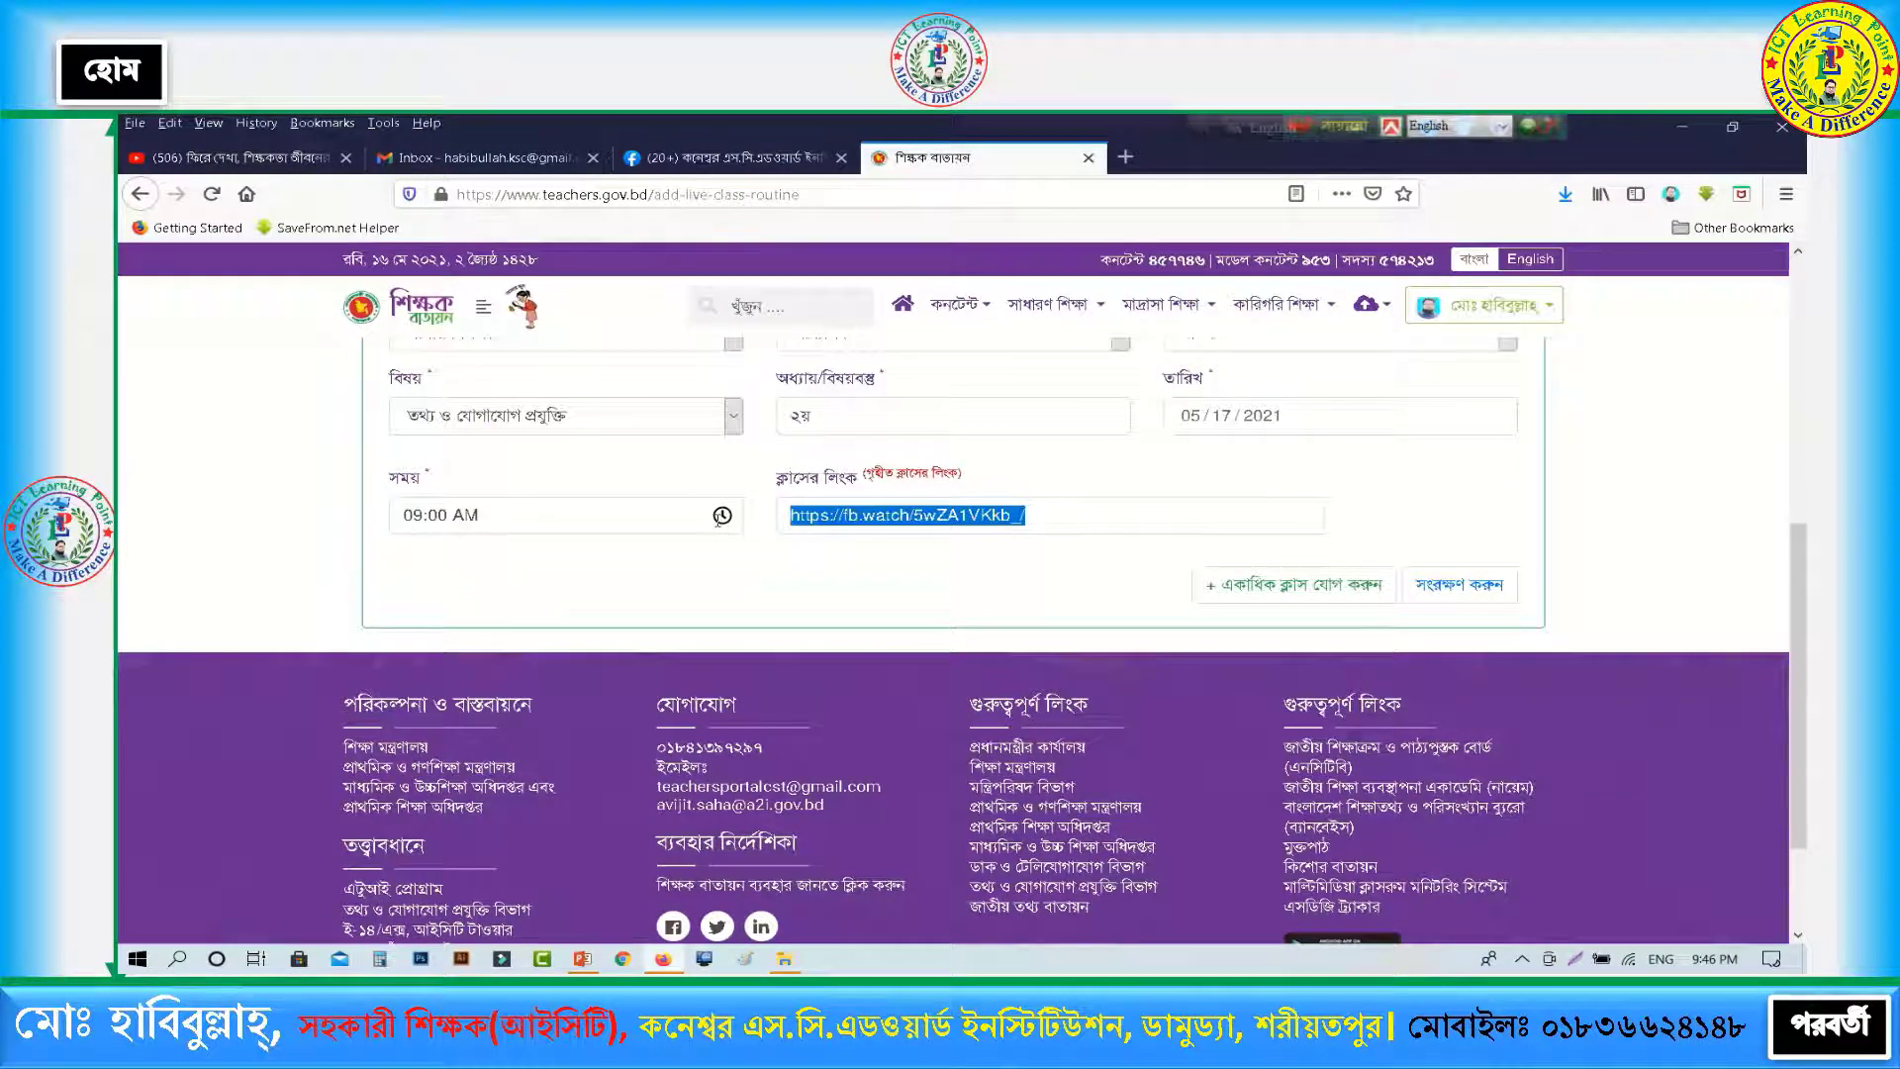
key(BackSpace)
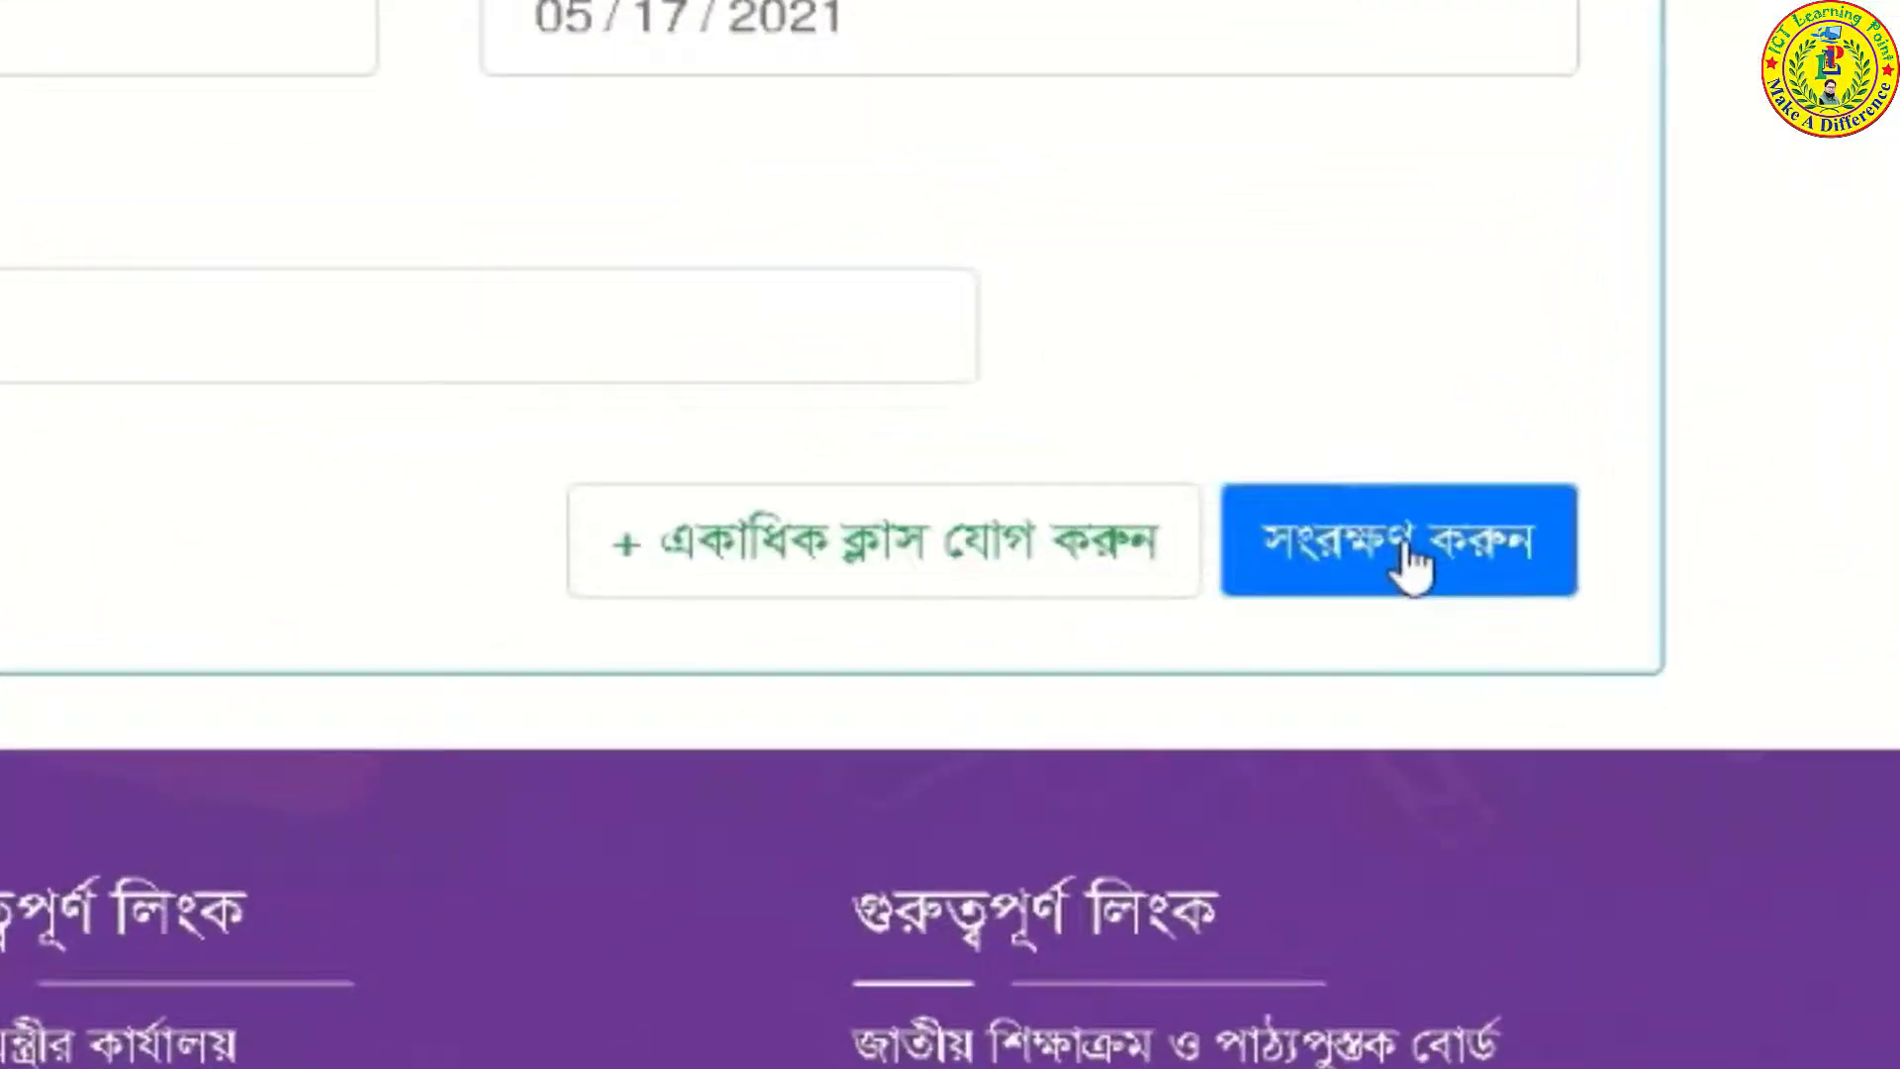
click(1413, 566)
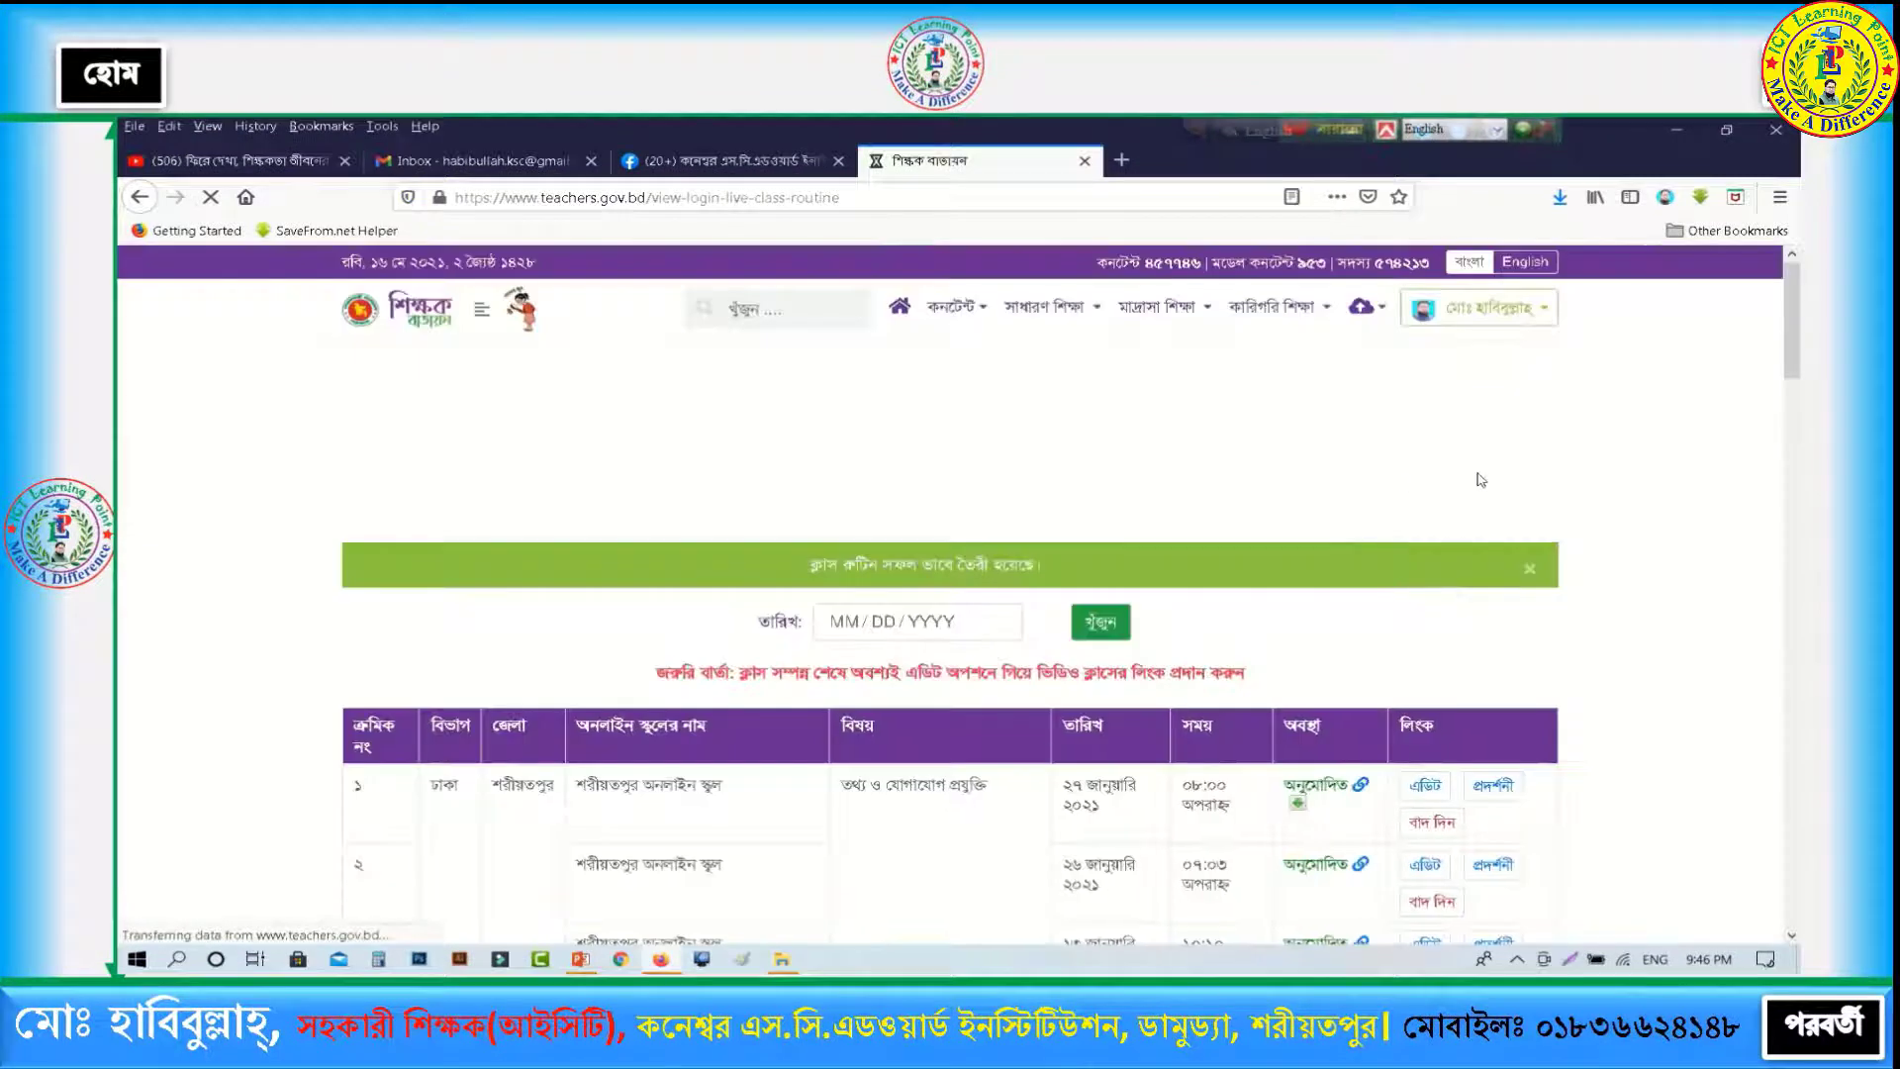
Step: Examine the routine list for the 17 May 2021 class entry and its approval status
scroll(1495, 480, down, 2)
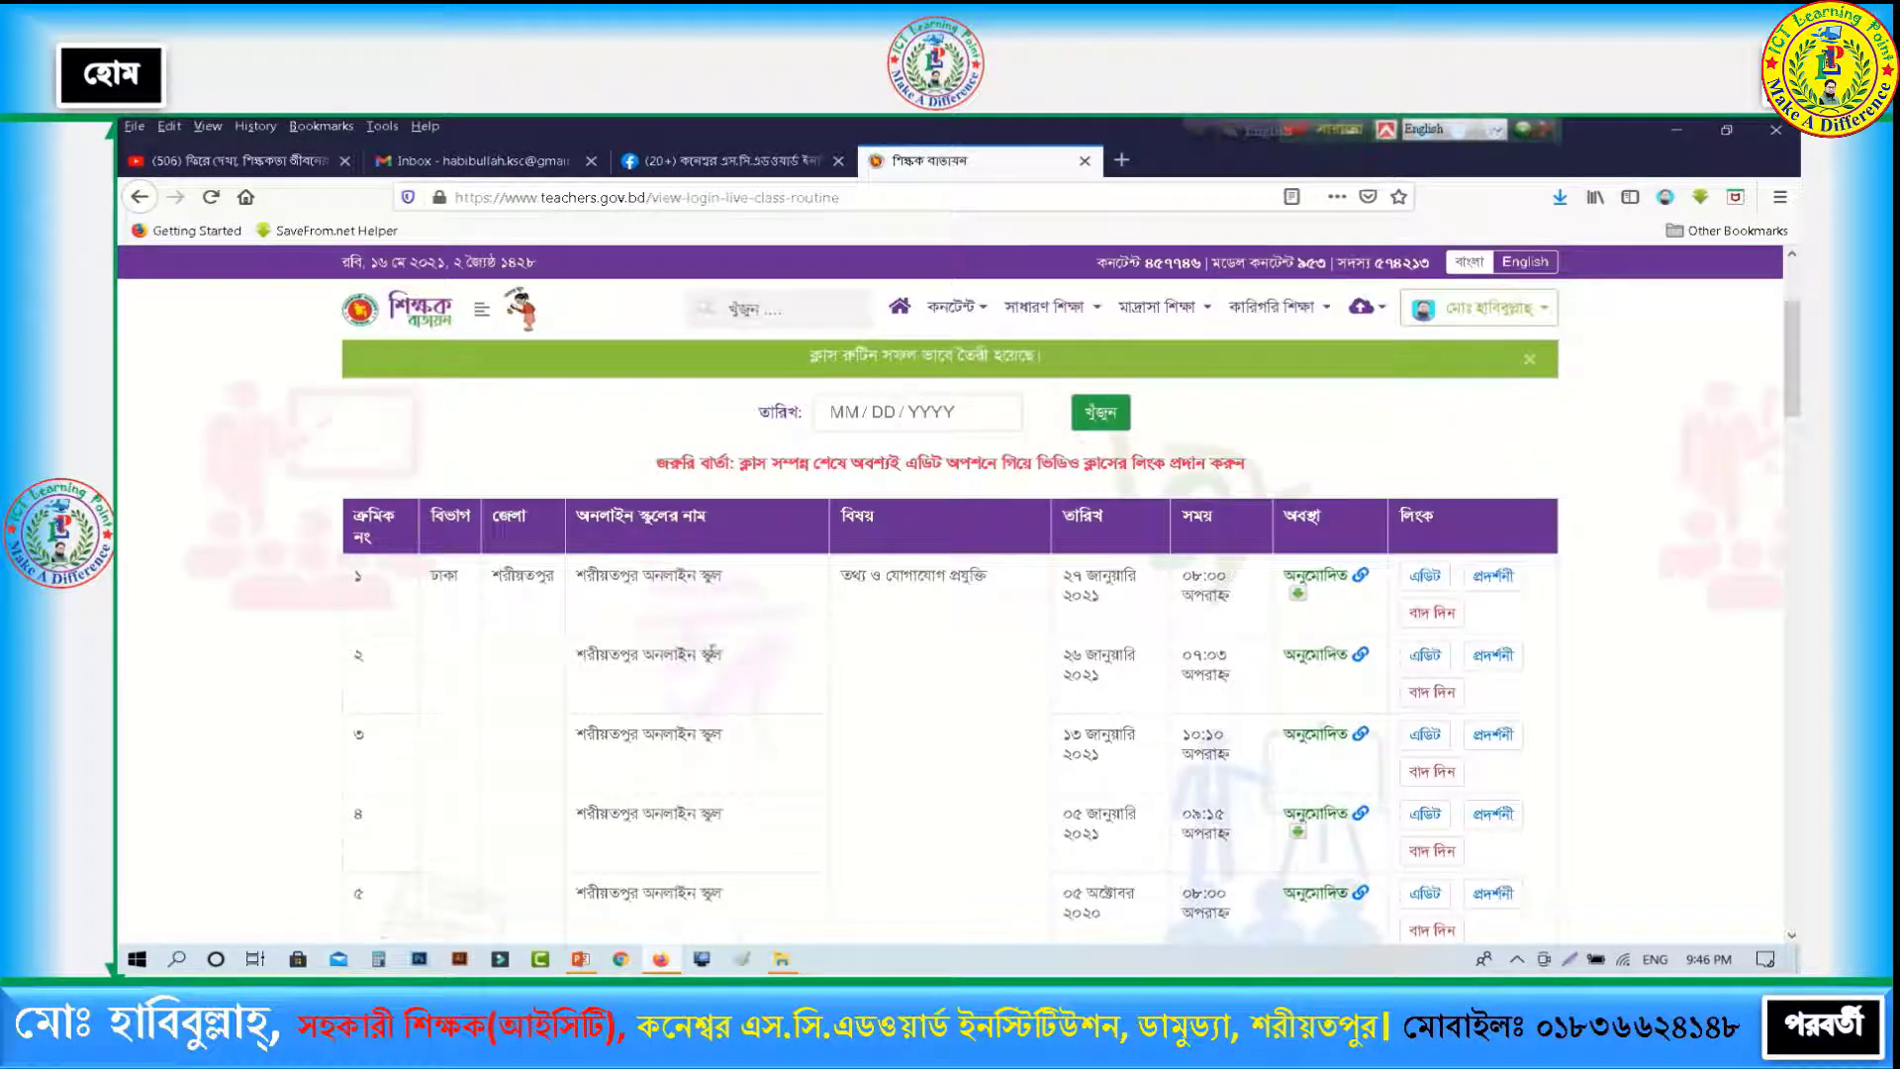
scroll(1127, 690, down, 6)
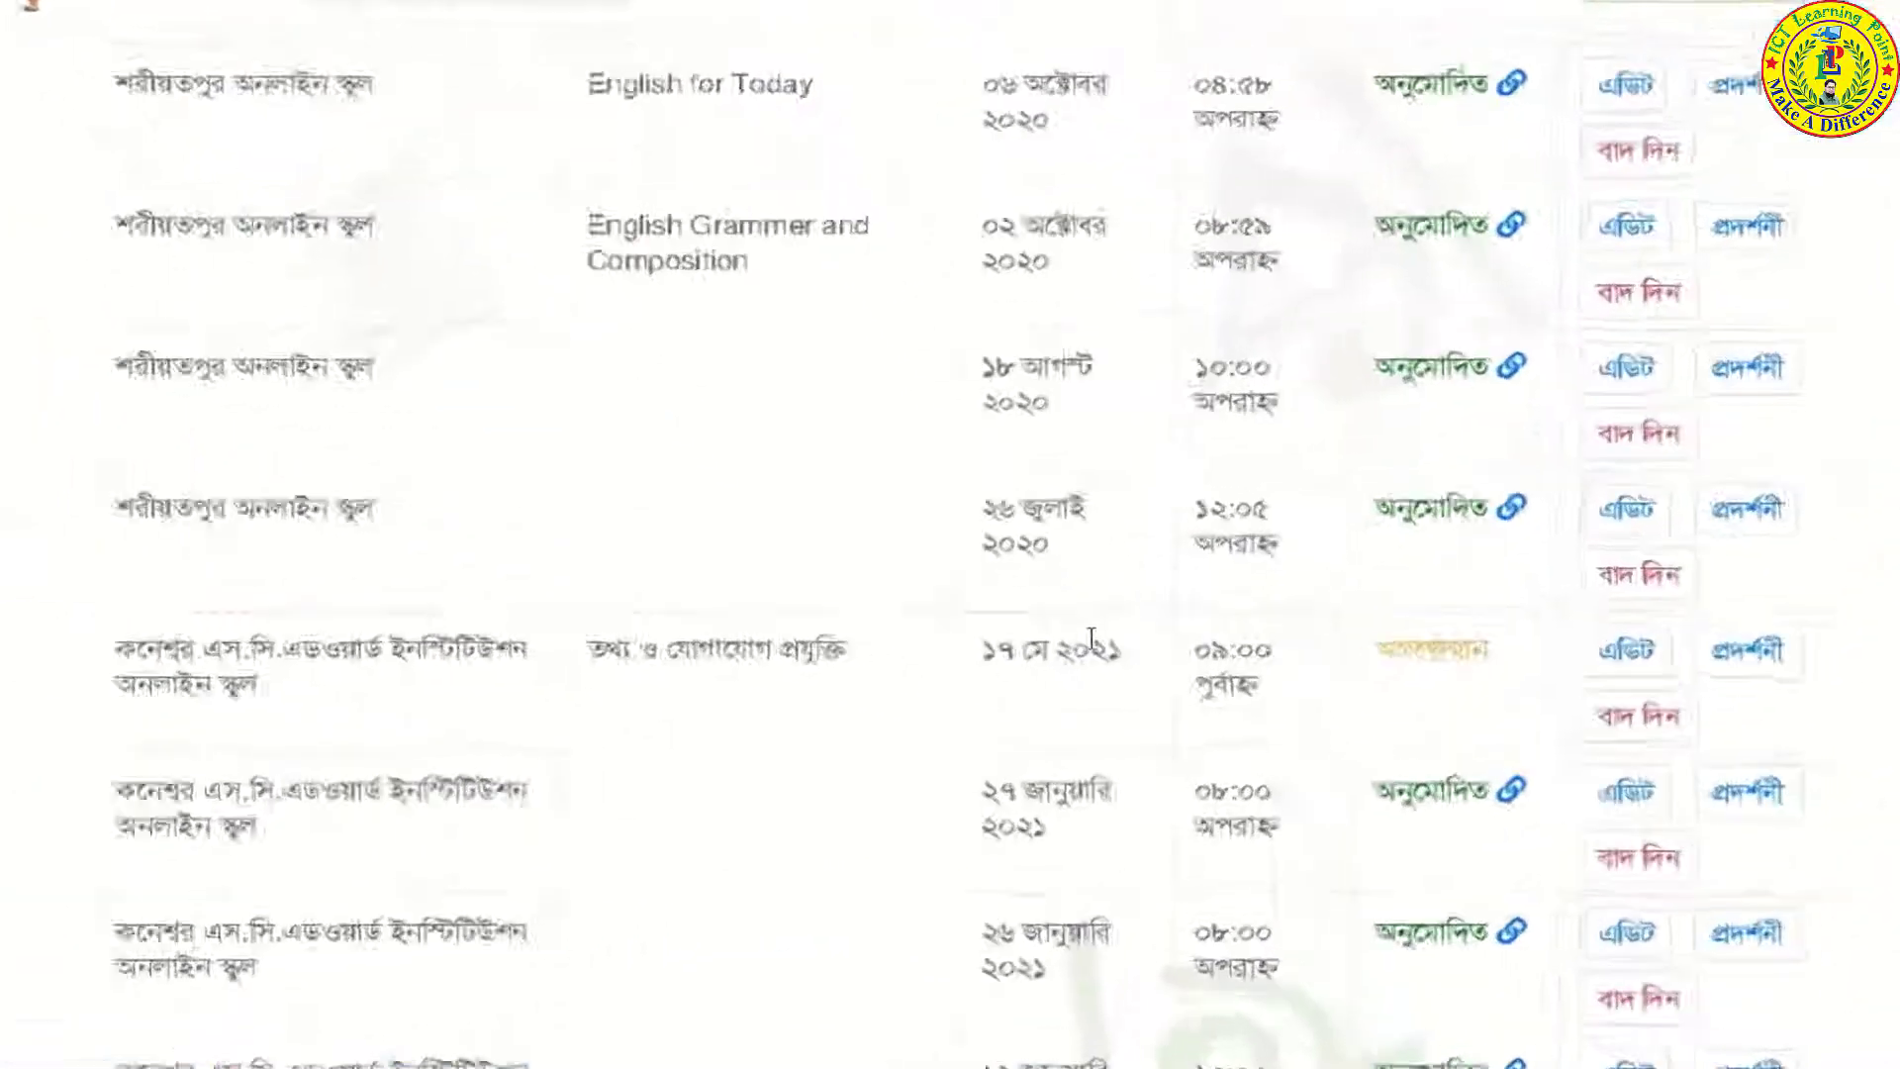
drag(1384, 647, 1536, 665)
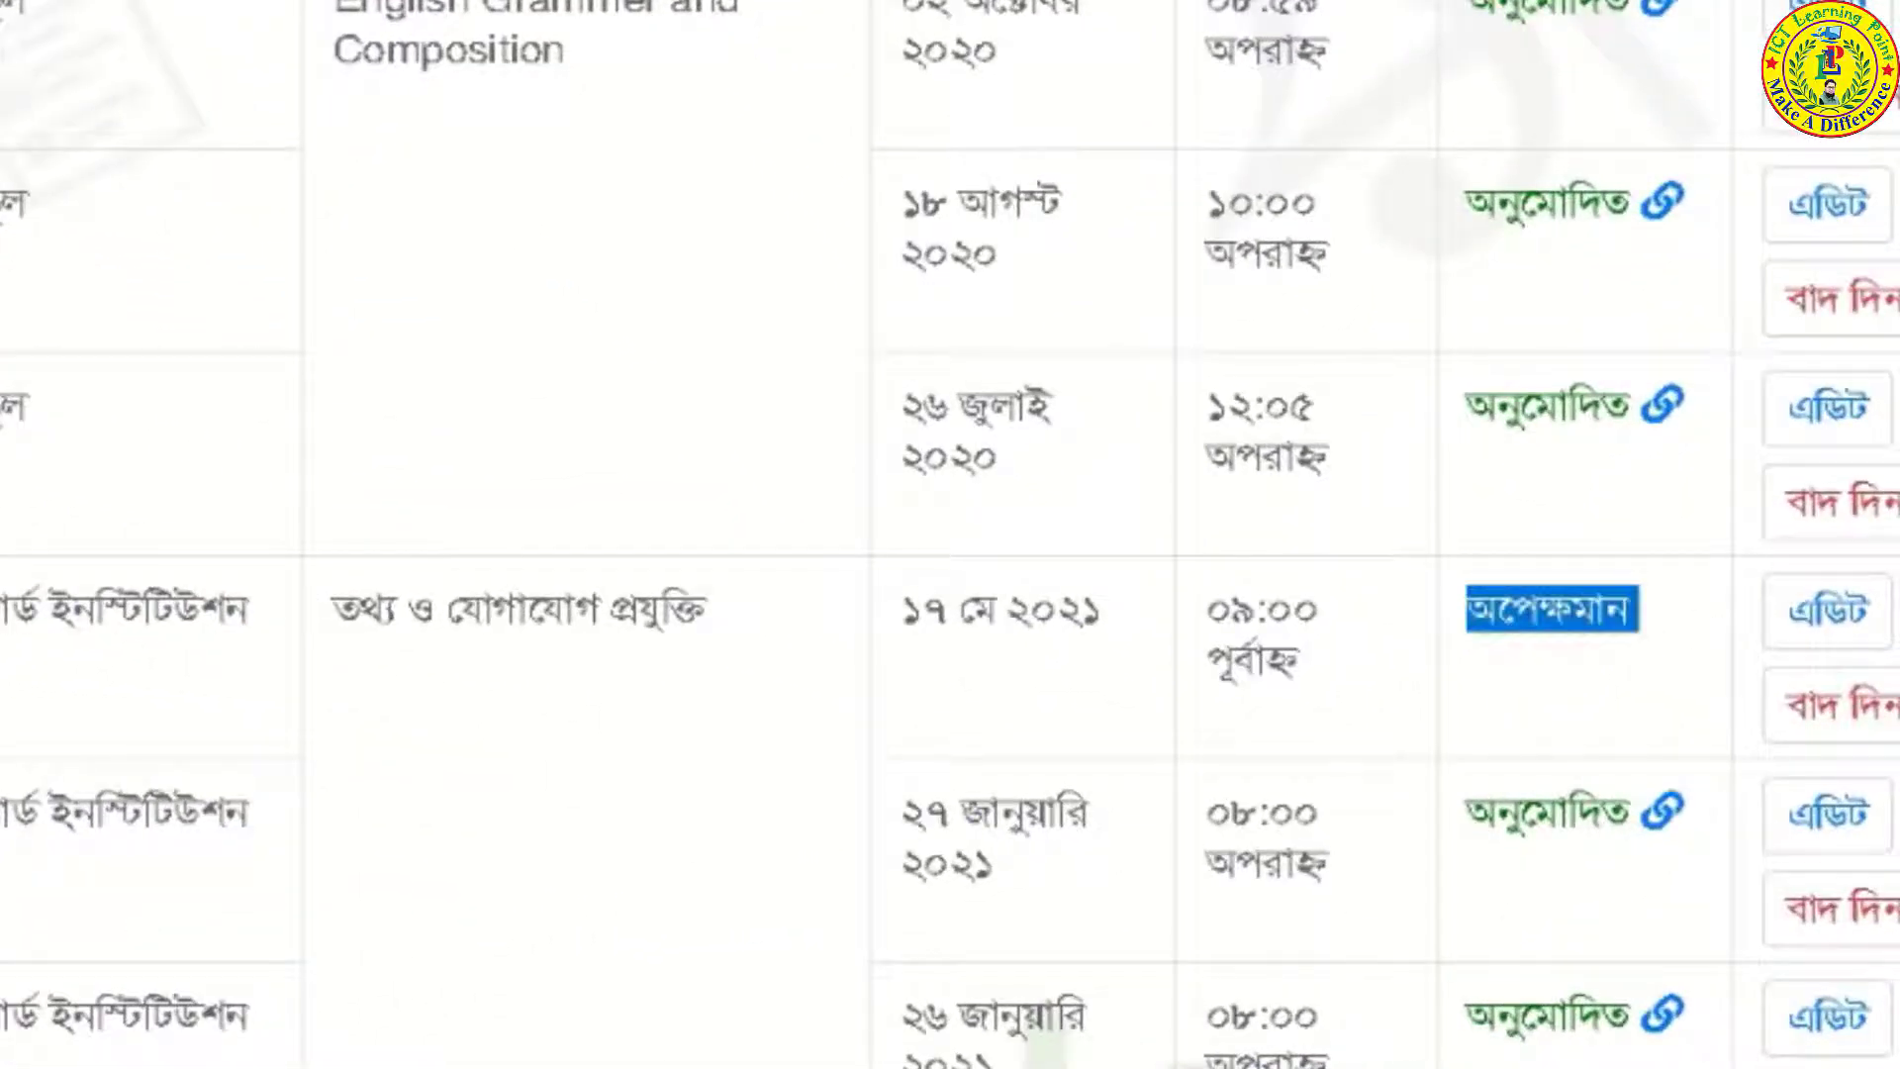
drag(233, 646, 1497, 696)
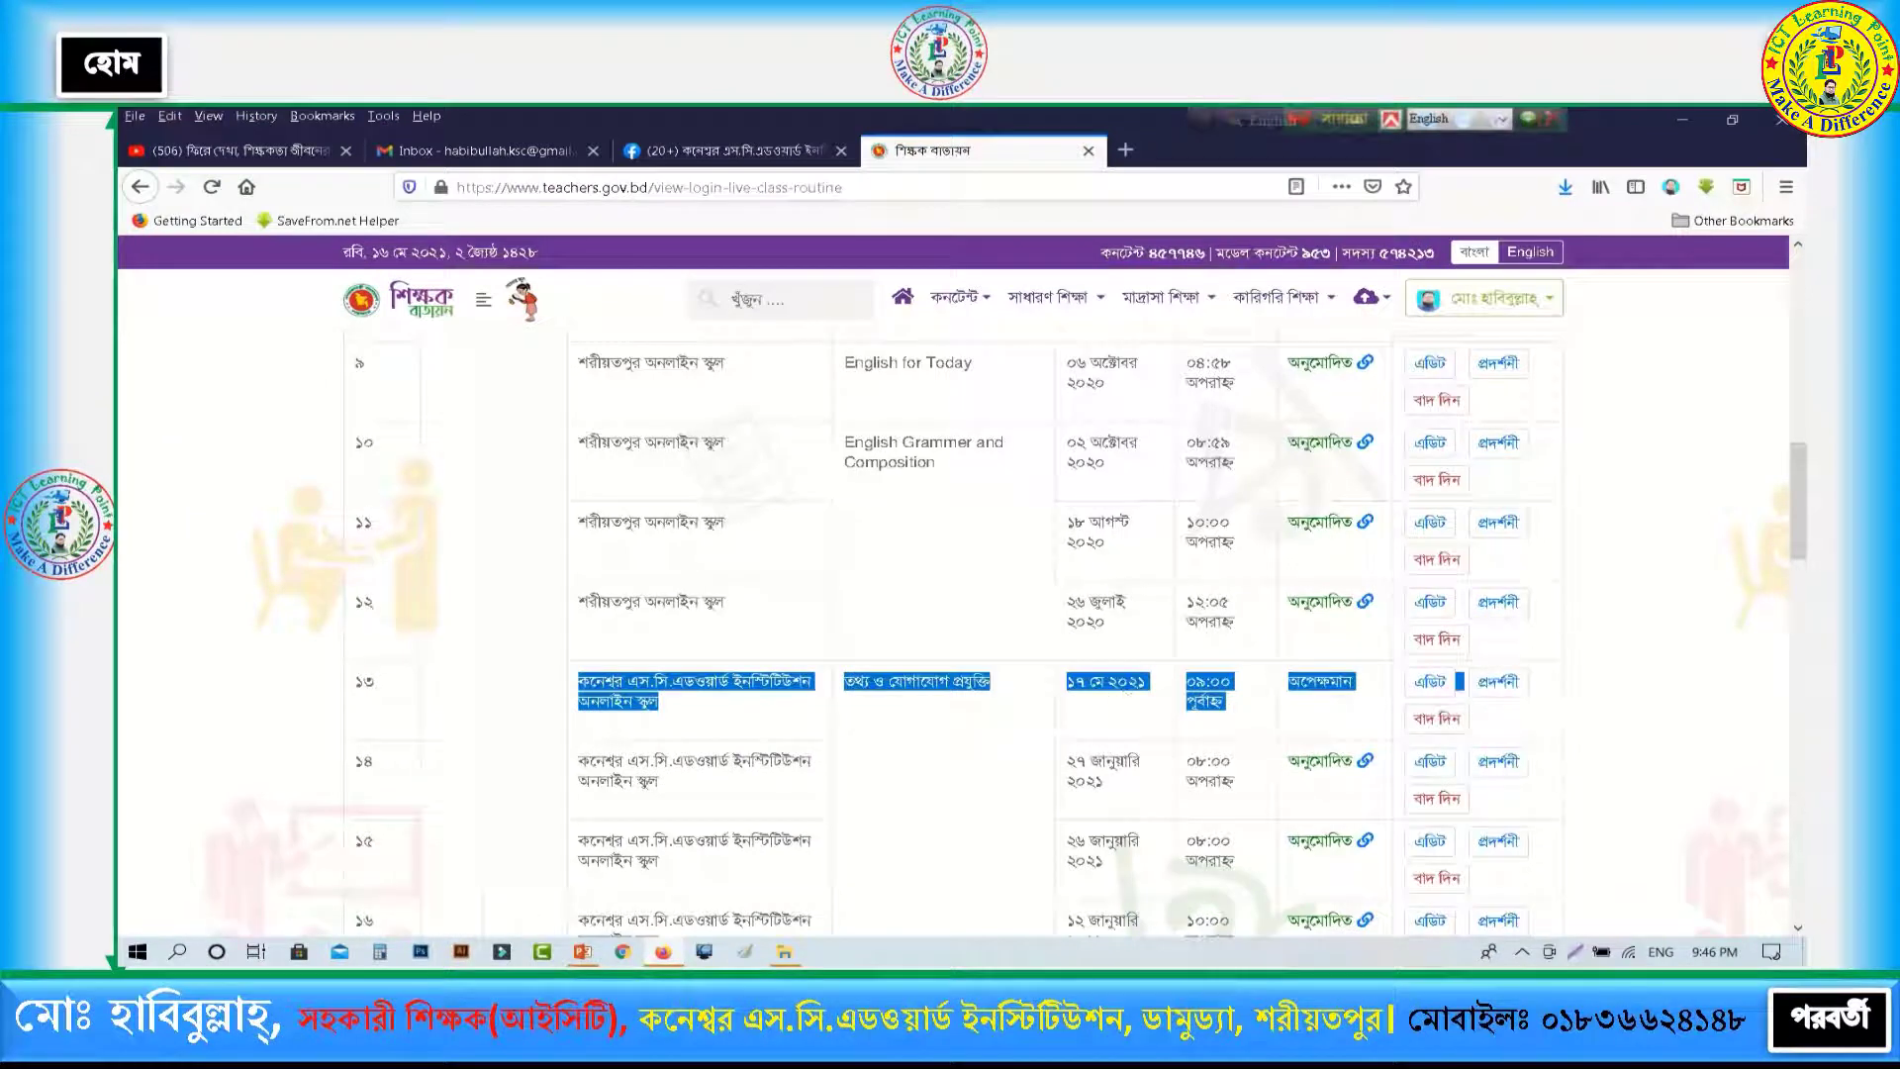
click(1126, 686)
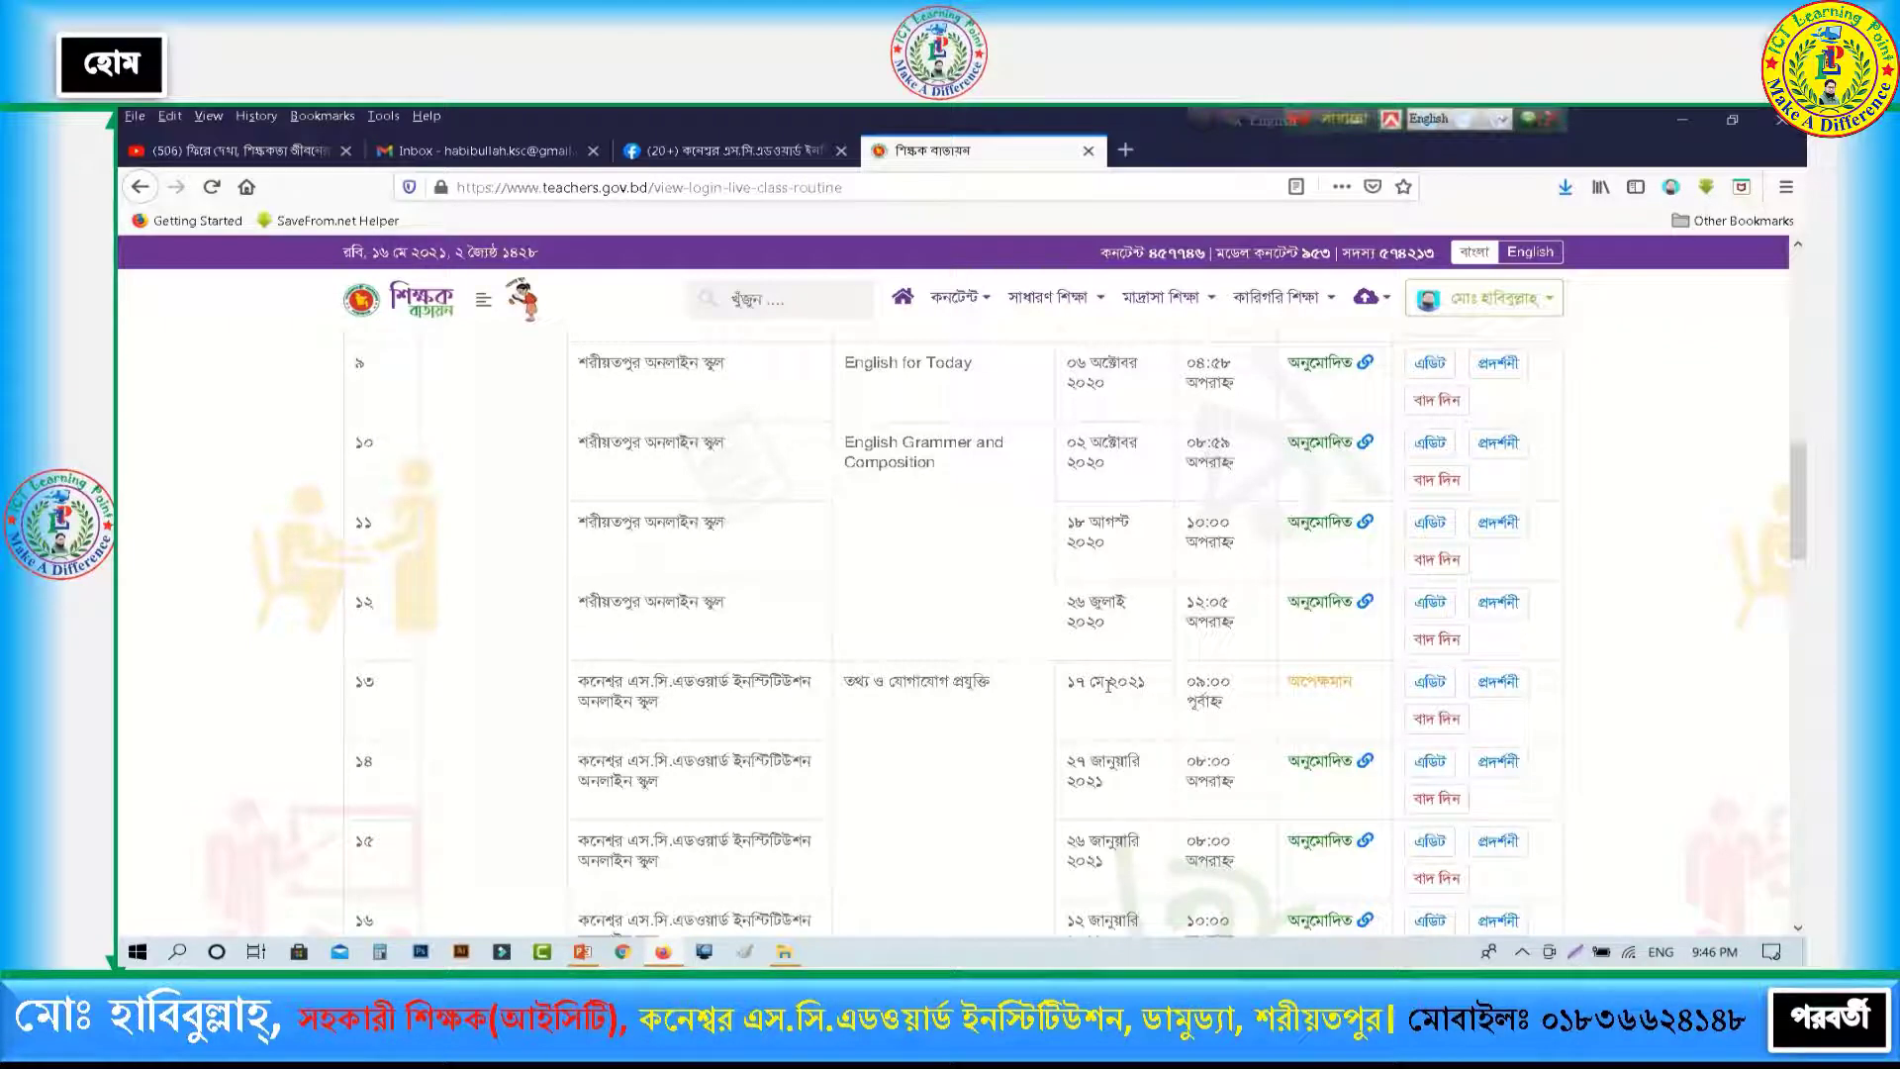
scroll(1017, 551, up, 5)
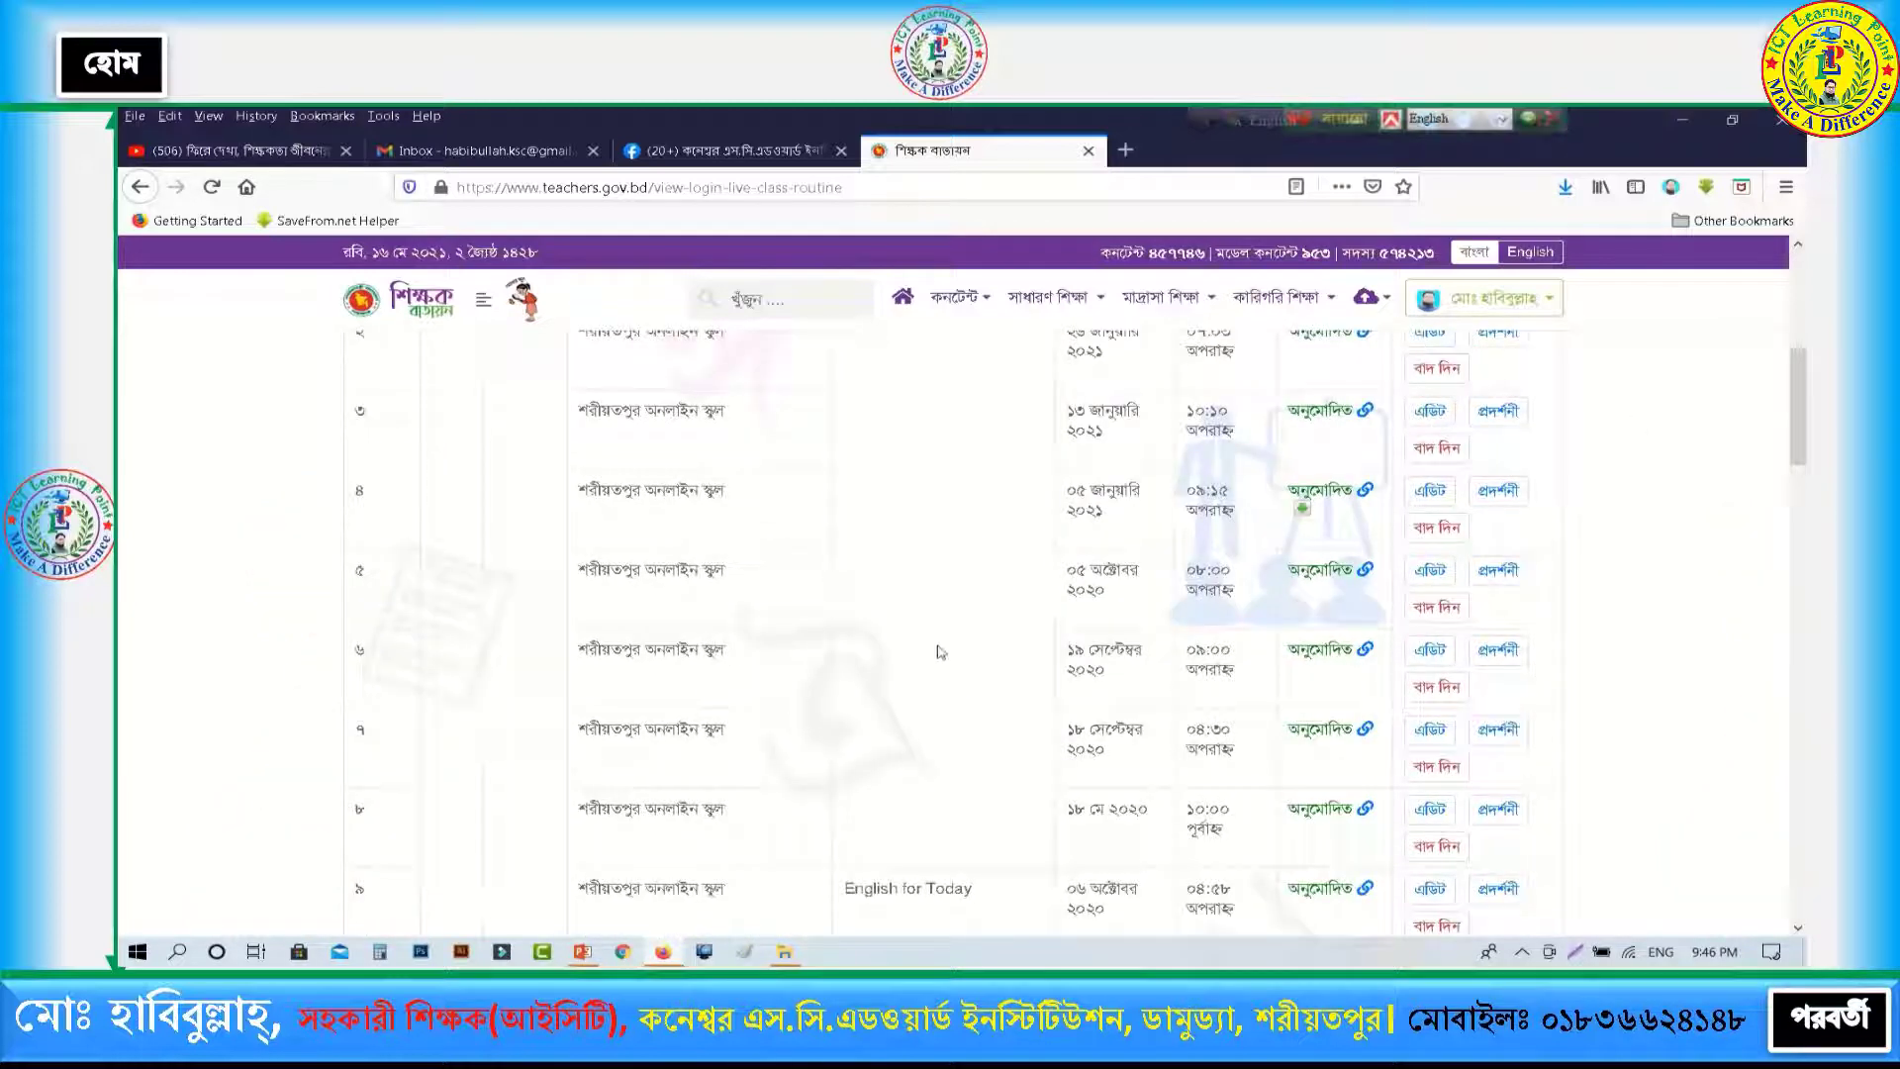
scroll(920, 653, down, 9)
scroll(940, 638, up, 9)
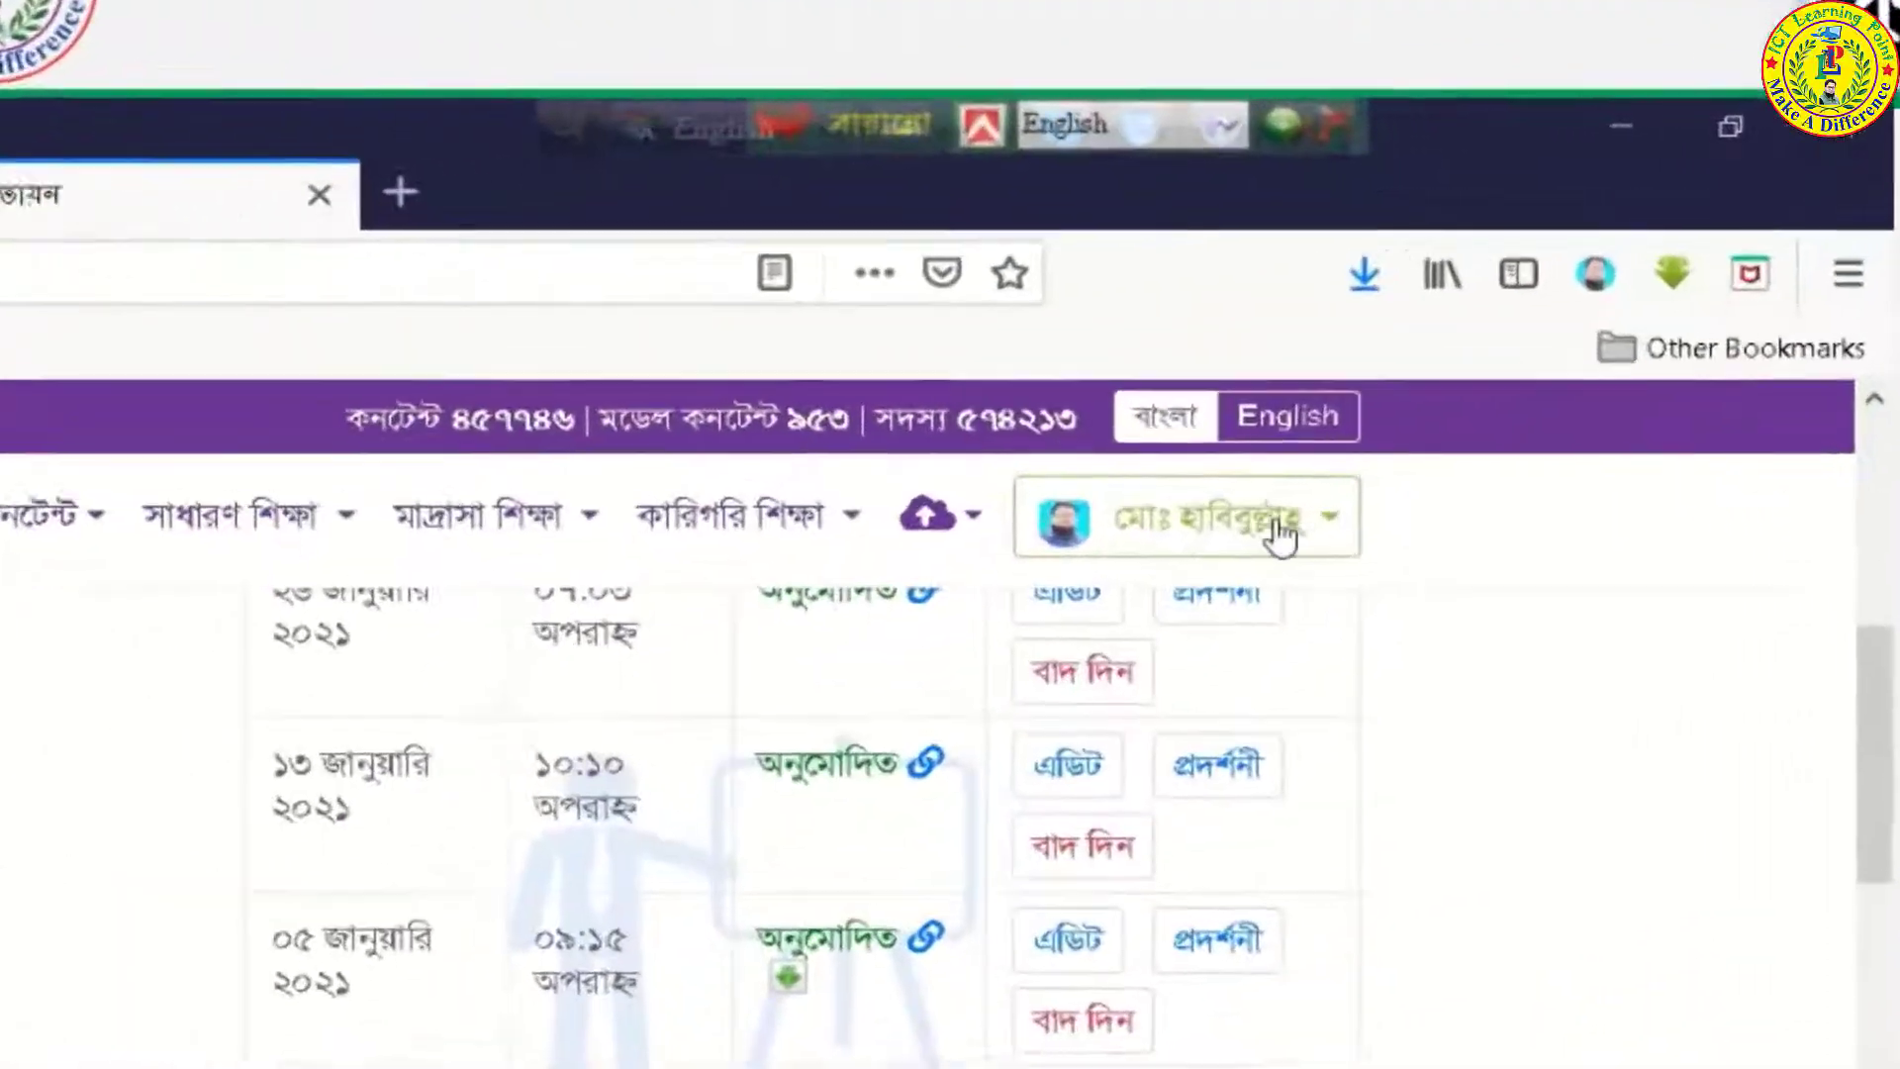
Step: Open আপনার অনলাইন স্কুল রুটিন from the portal's home page and locate the 17 May 2021 class entry
click(1316, 513)
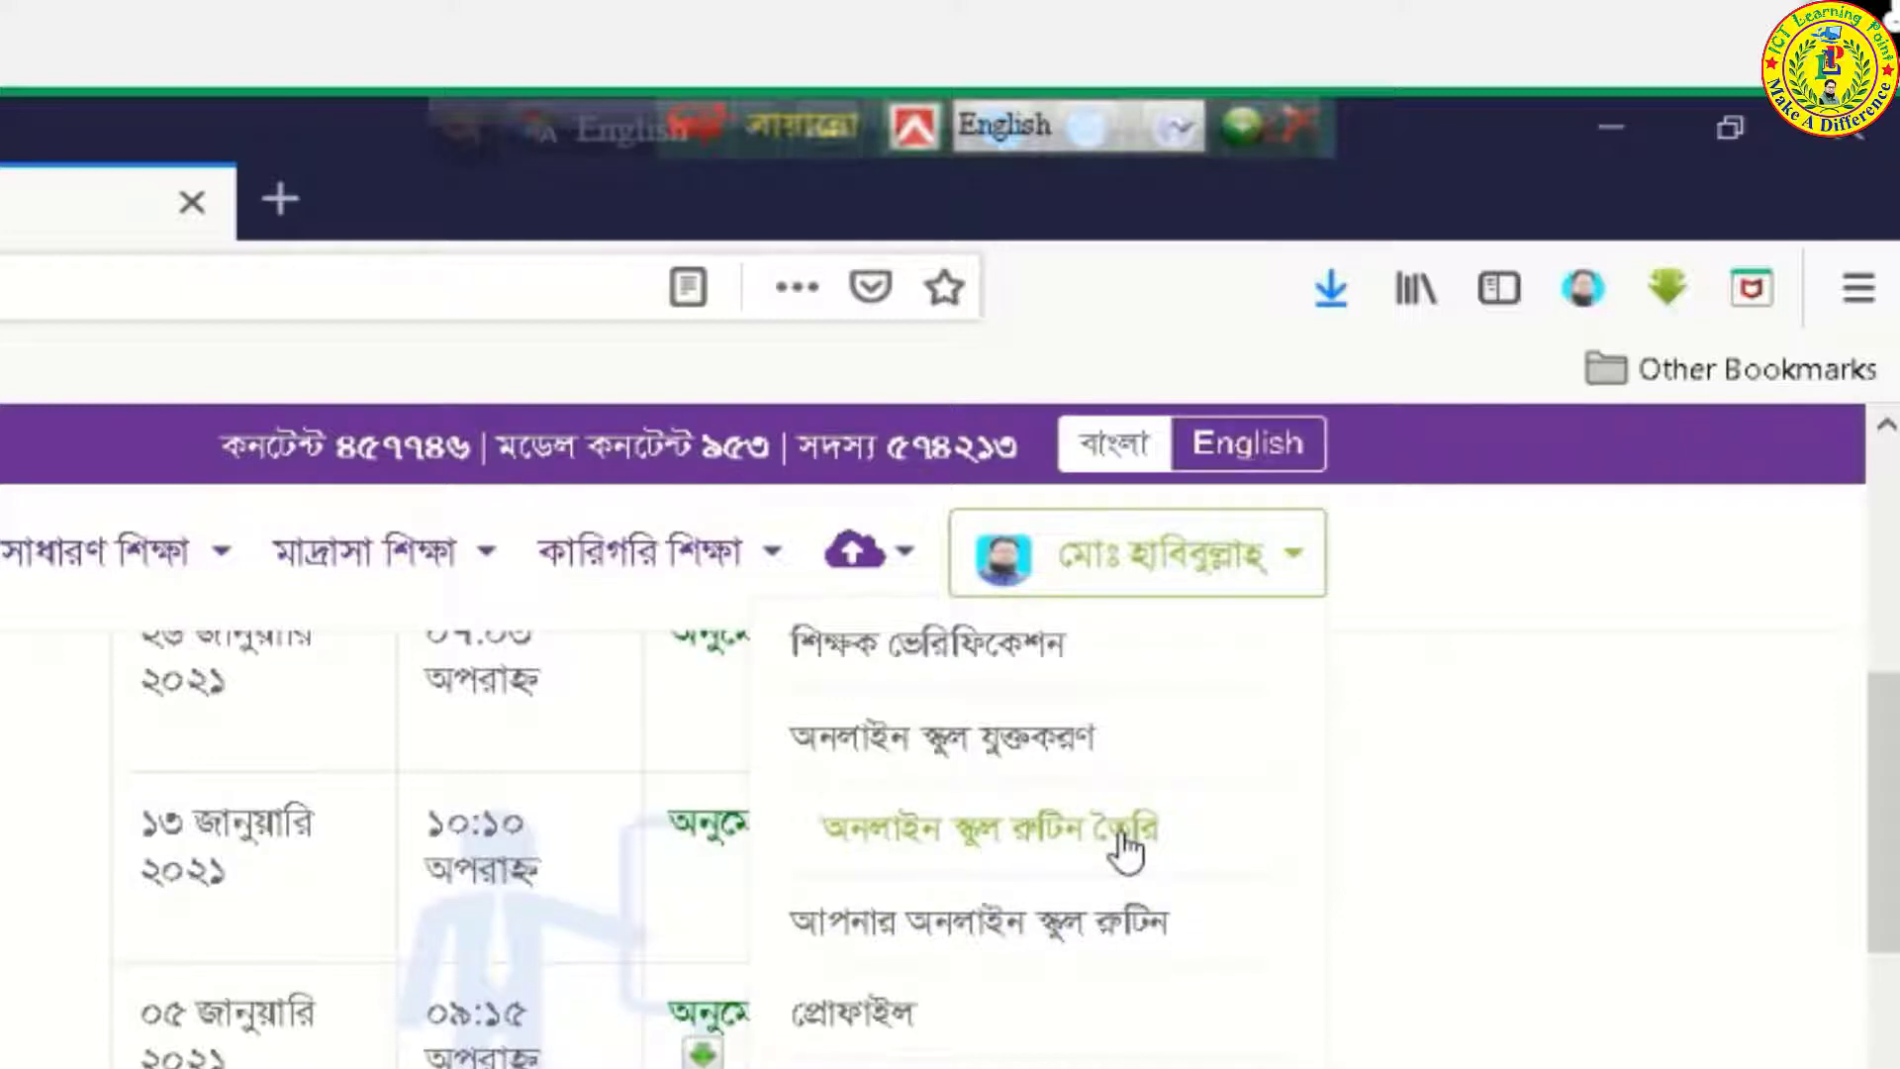
click(1186, 562)
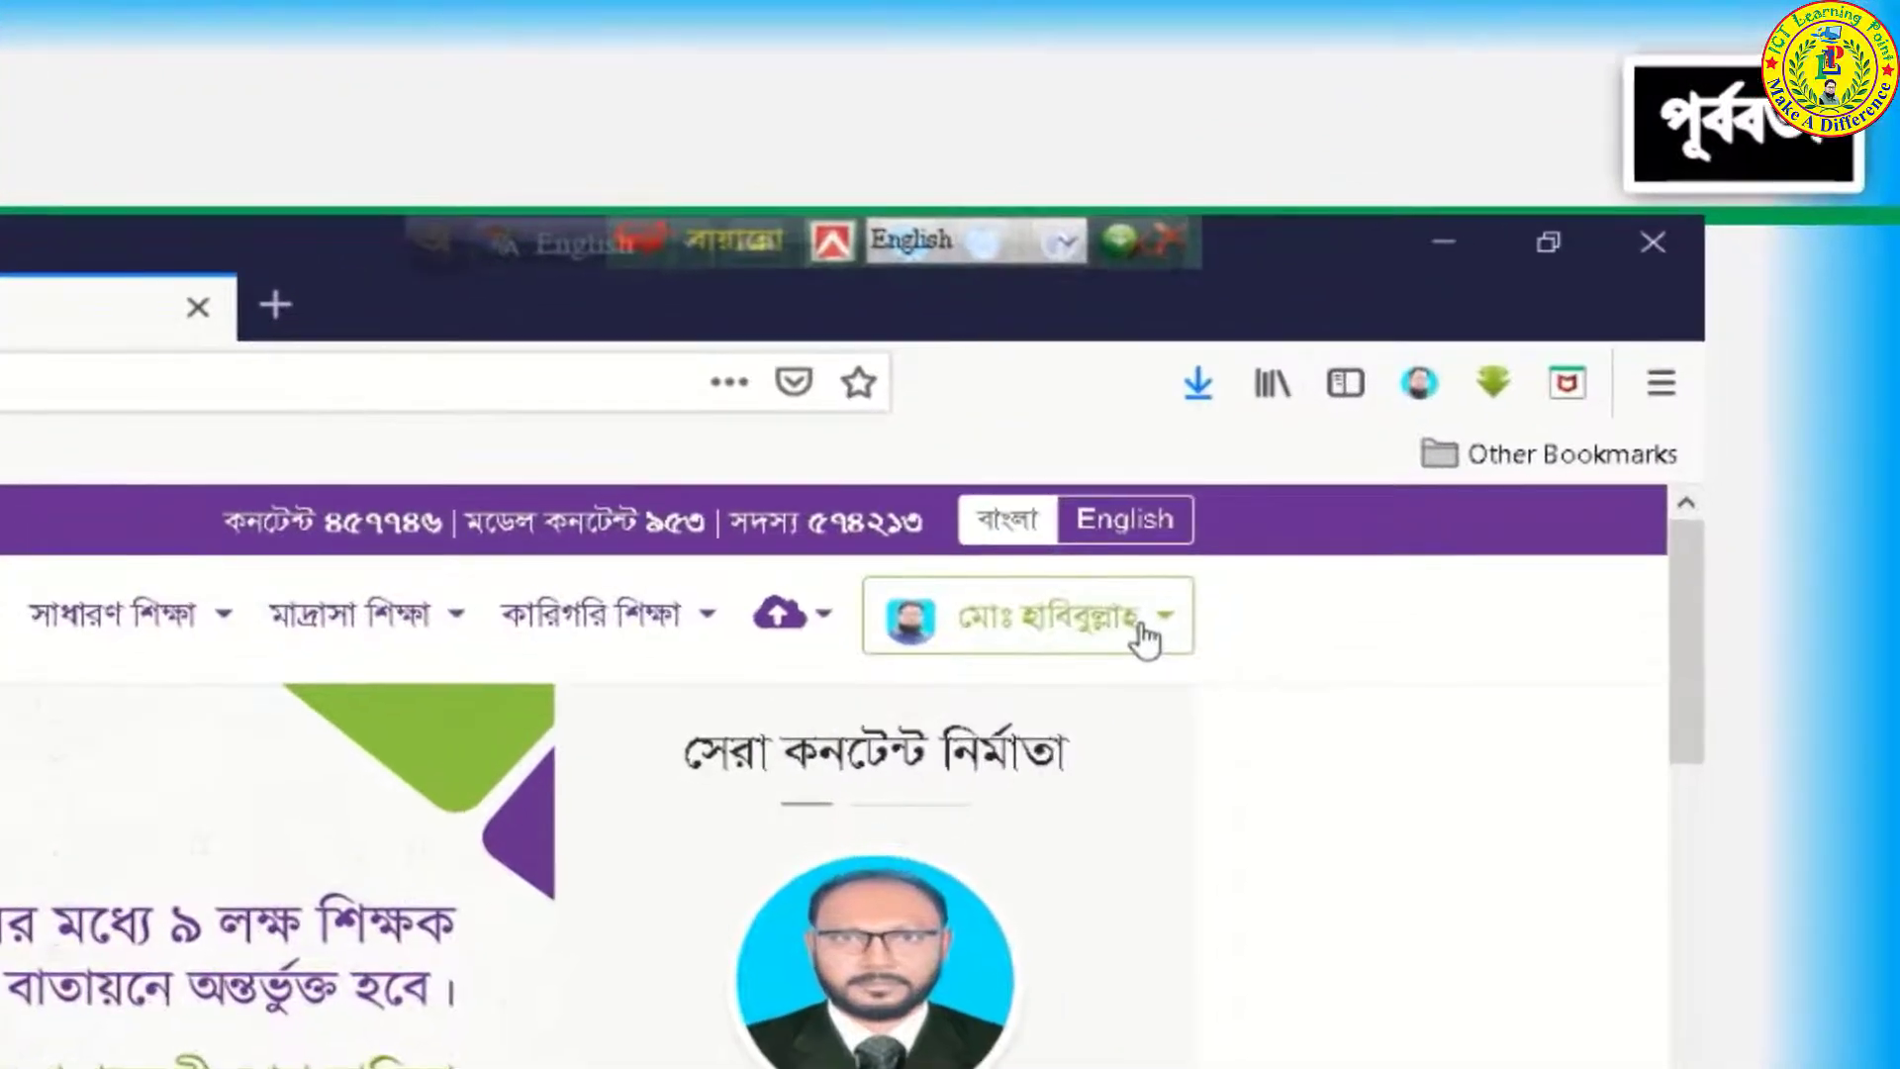
click(1481, 343)
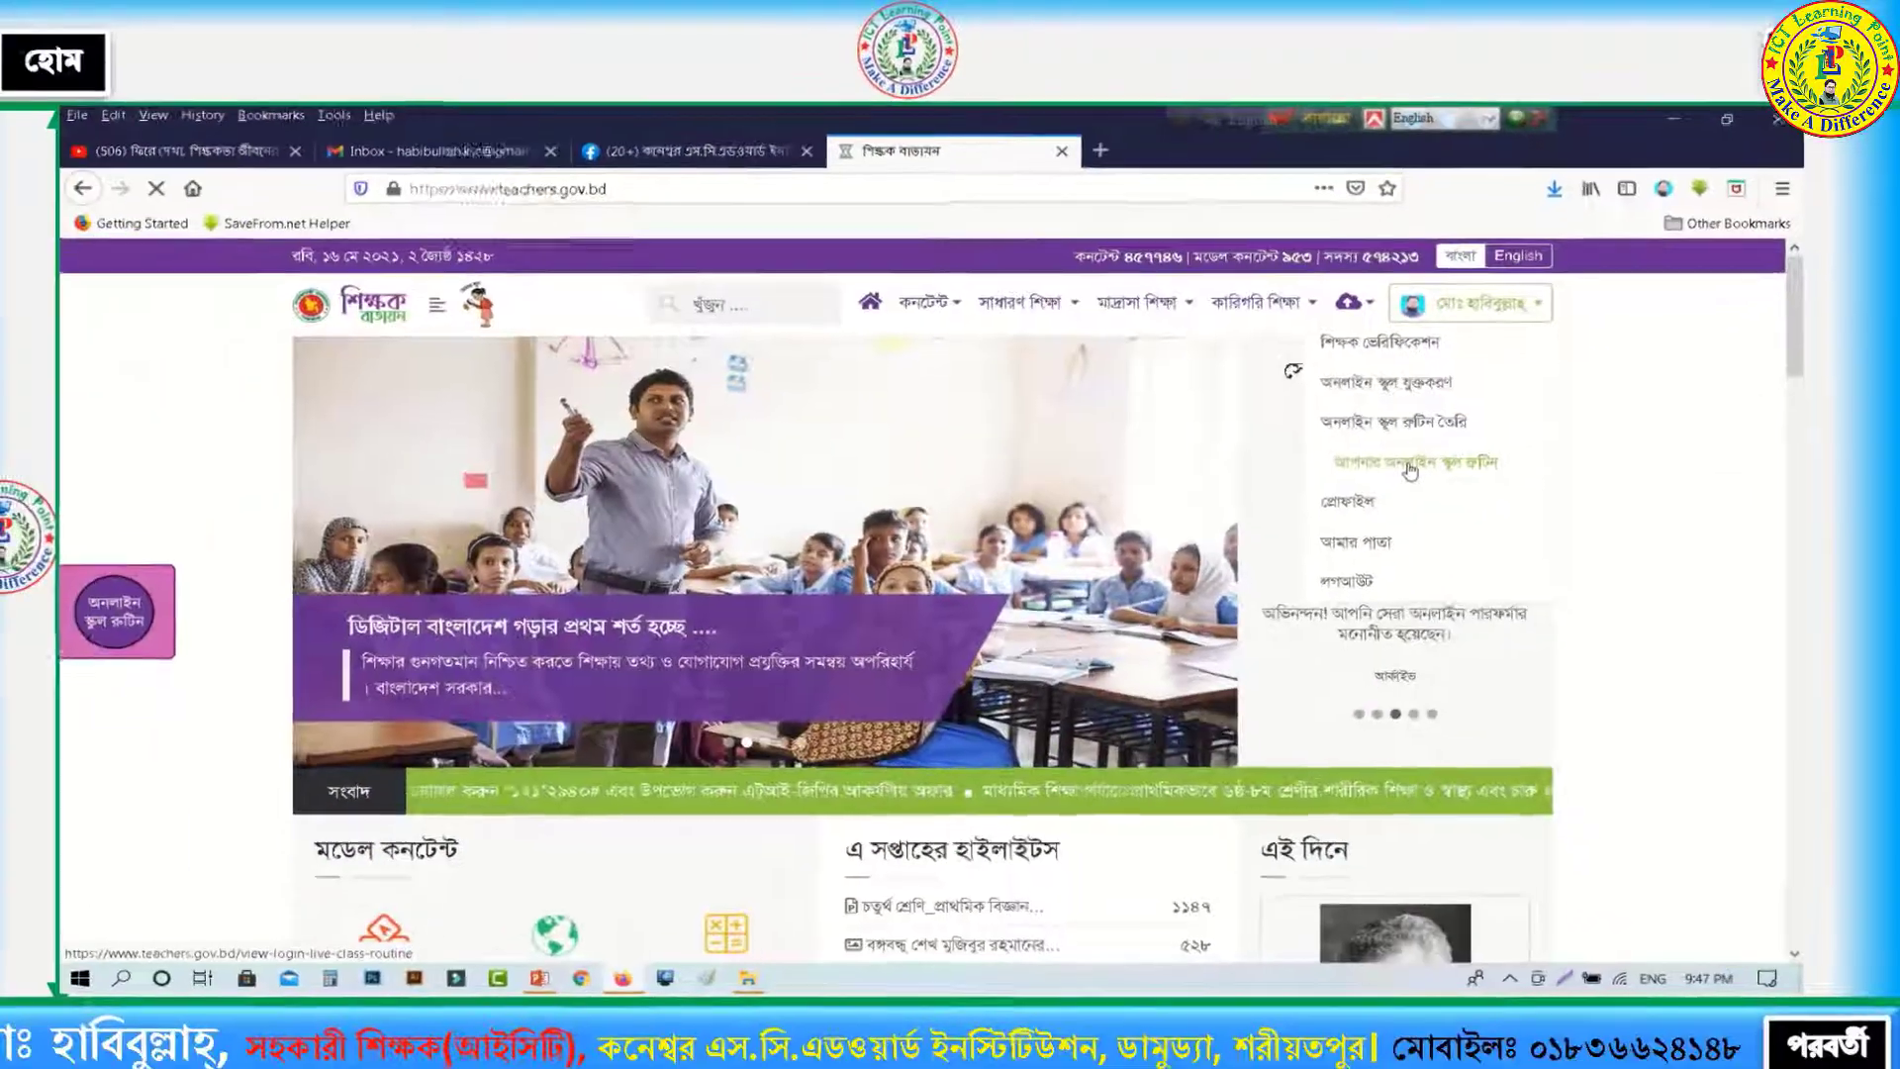
click(904, 957)
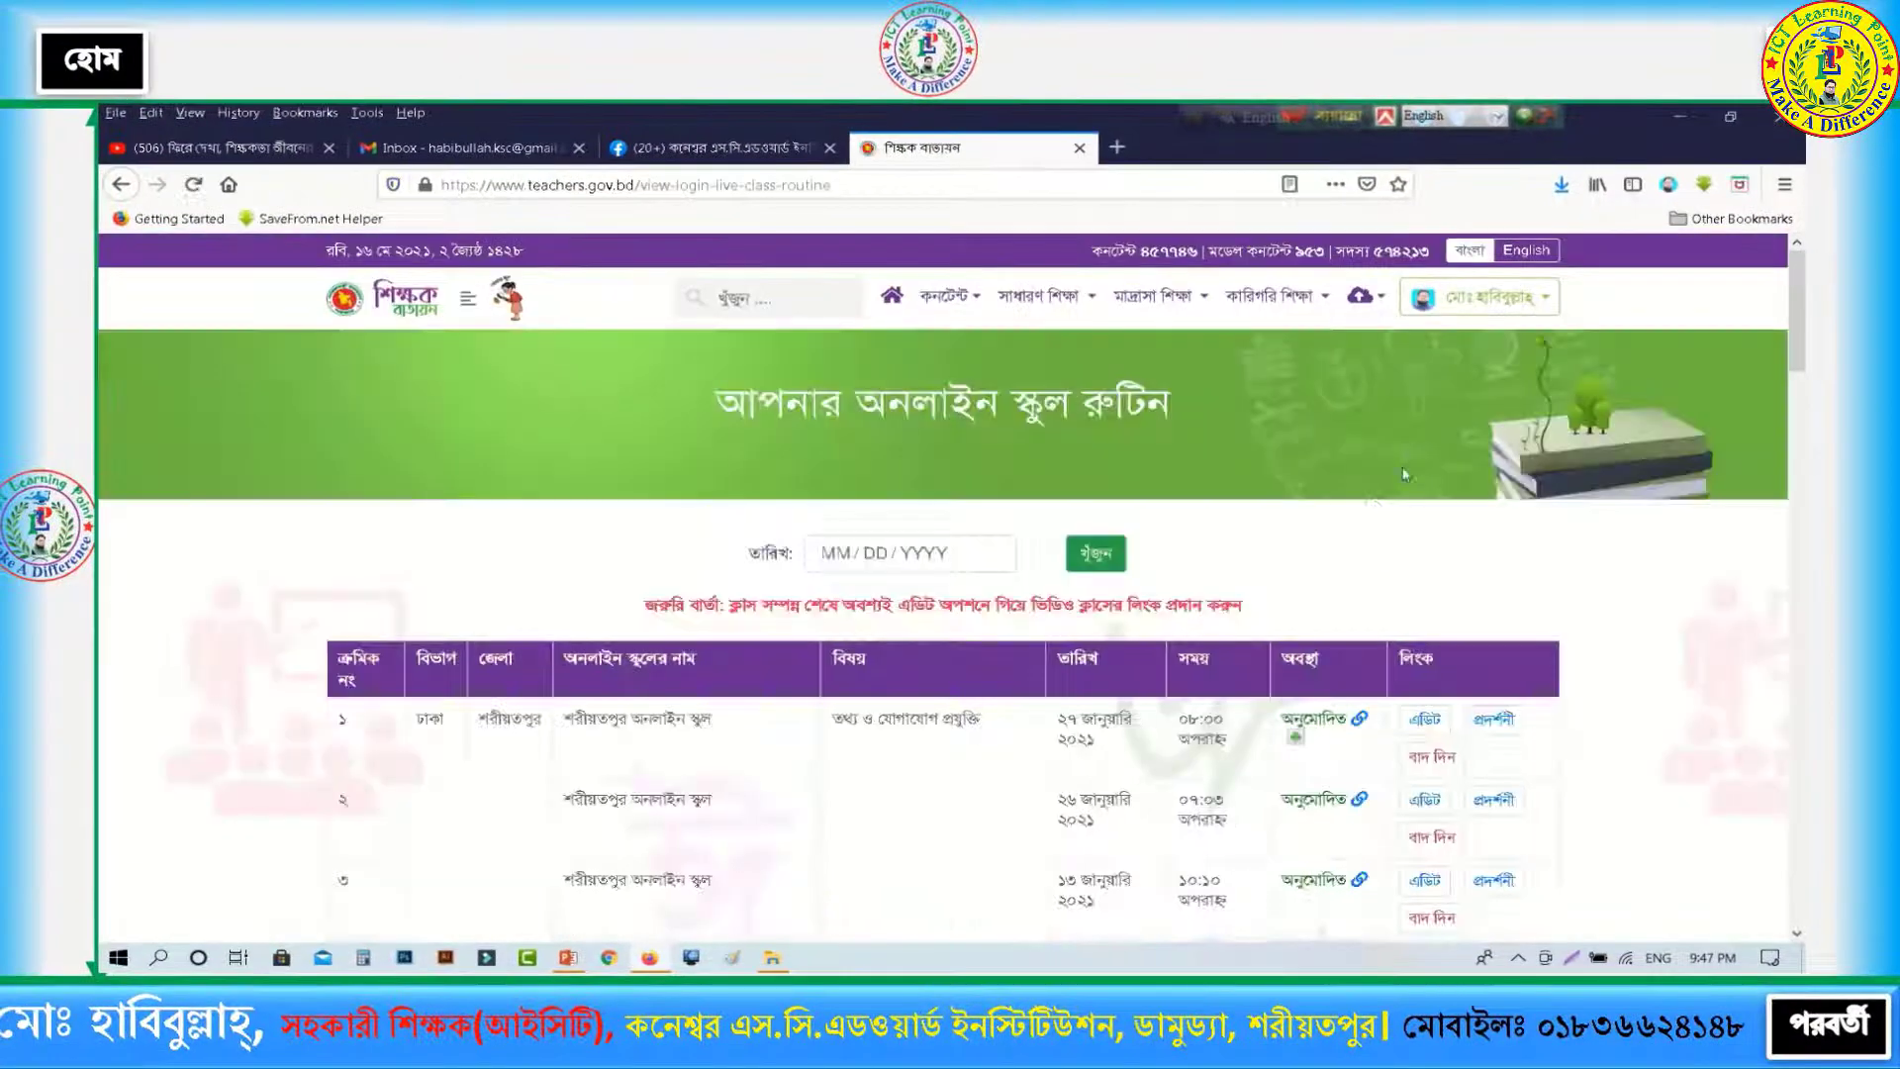
scroll(968, 608, down, 3)
scroll(968, 607, down, 4)
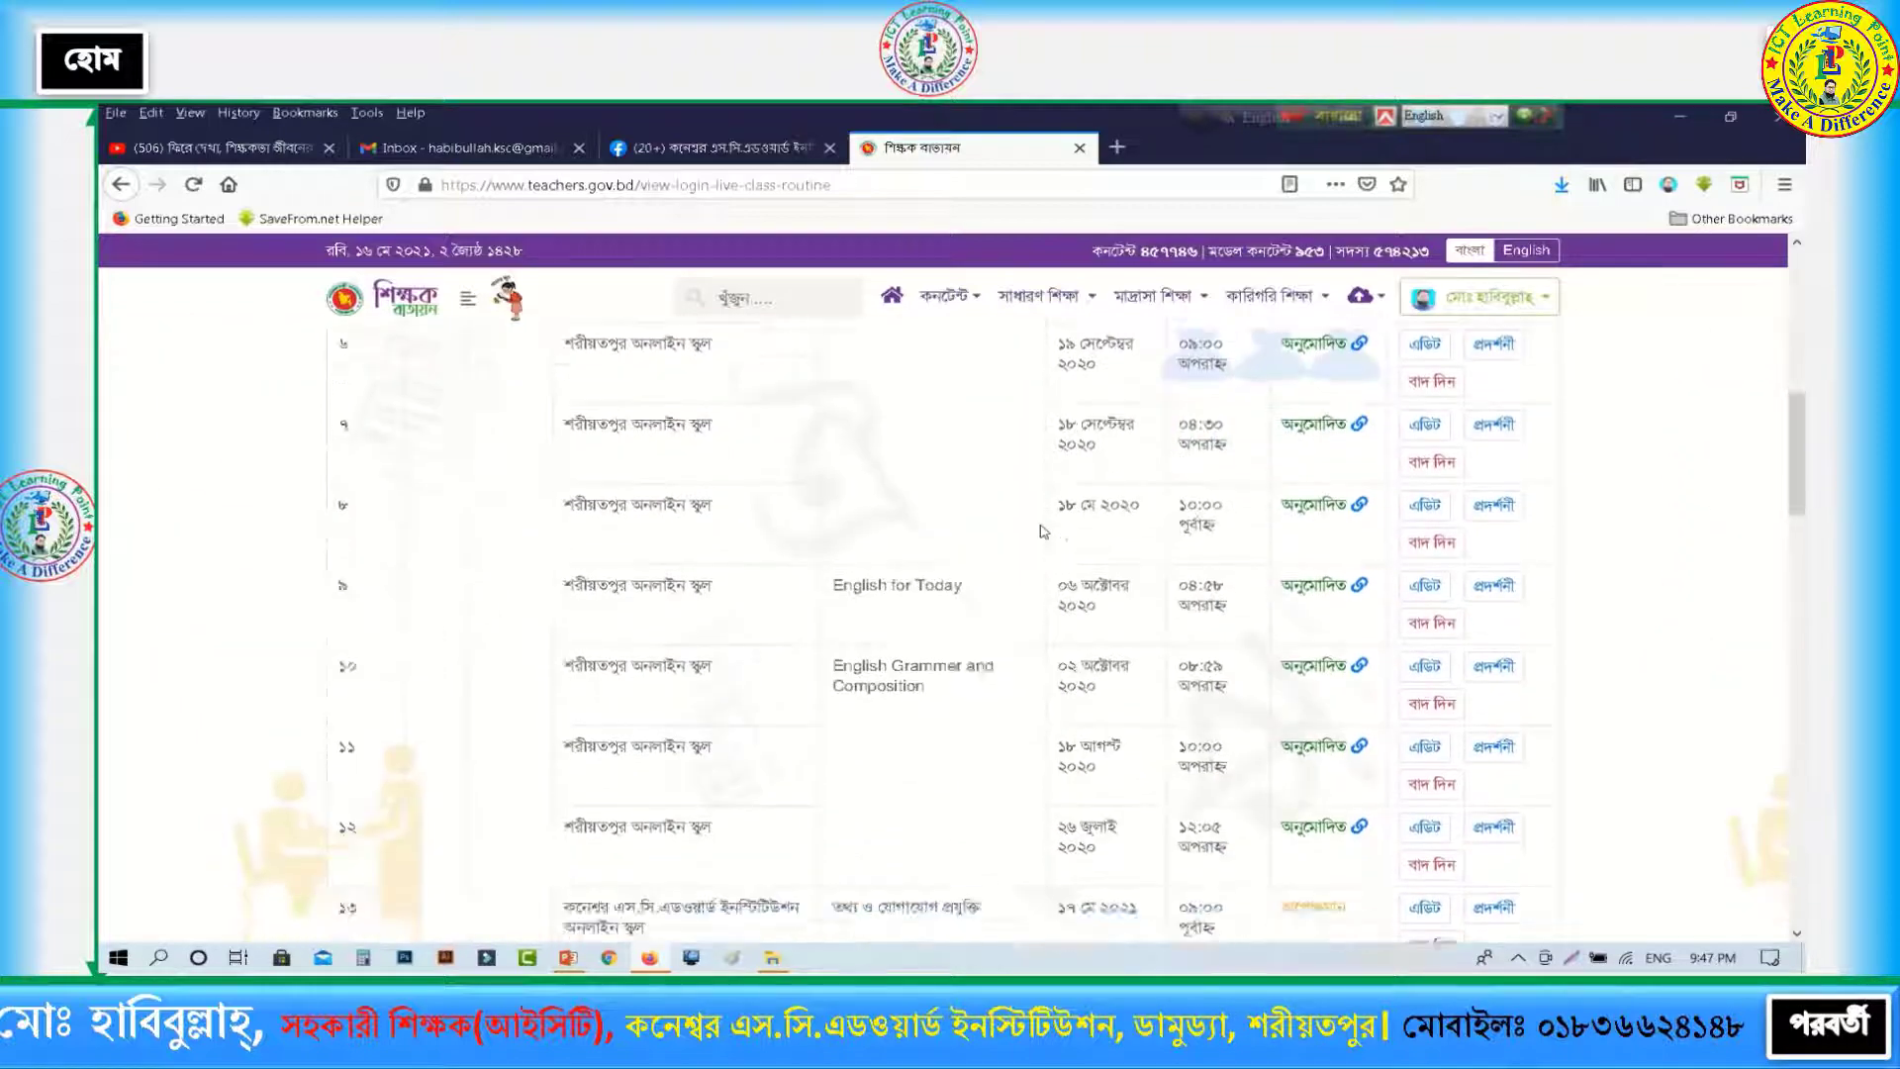
scroll(1041, 532, down, 5)
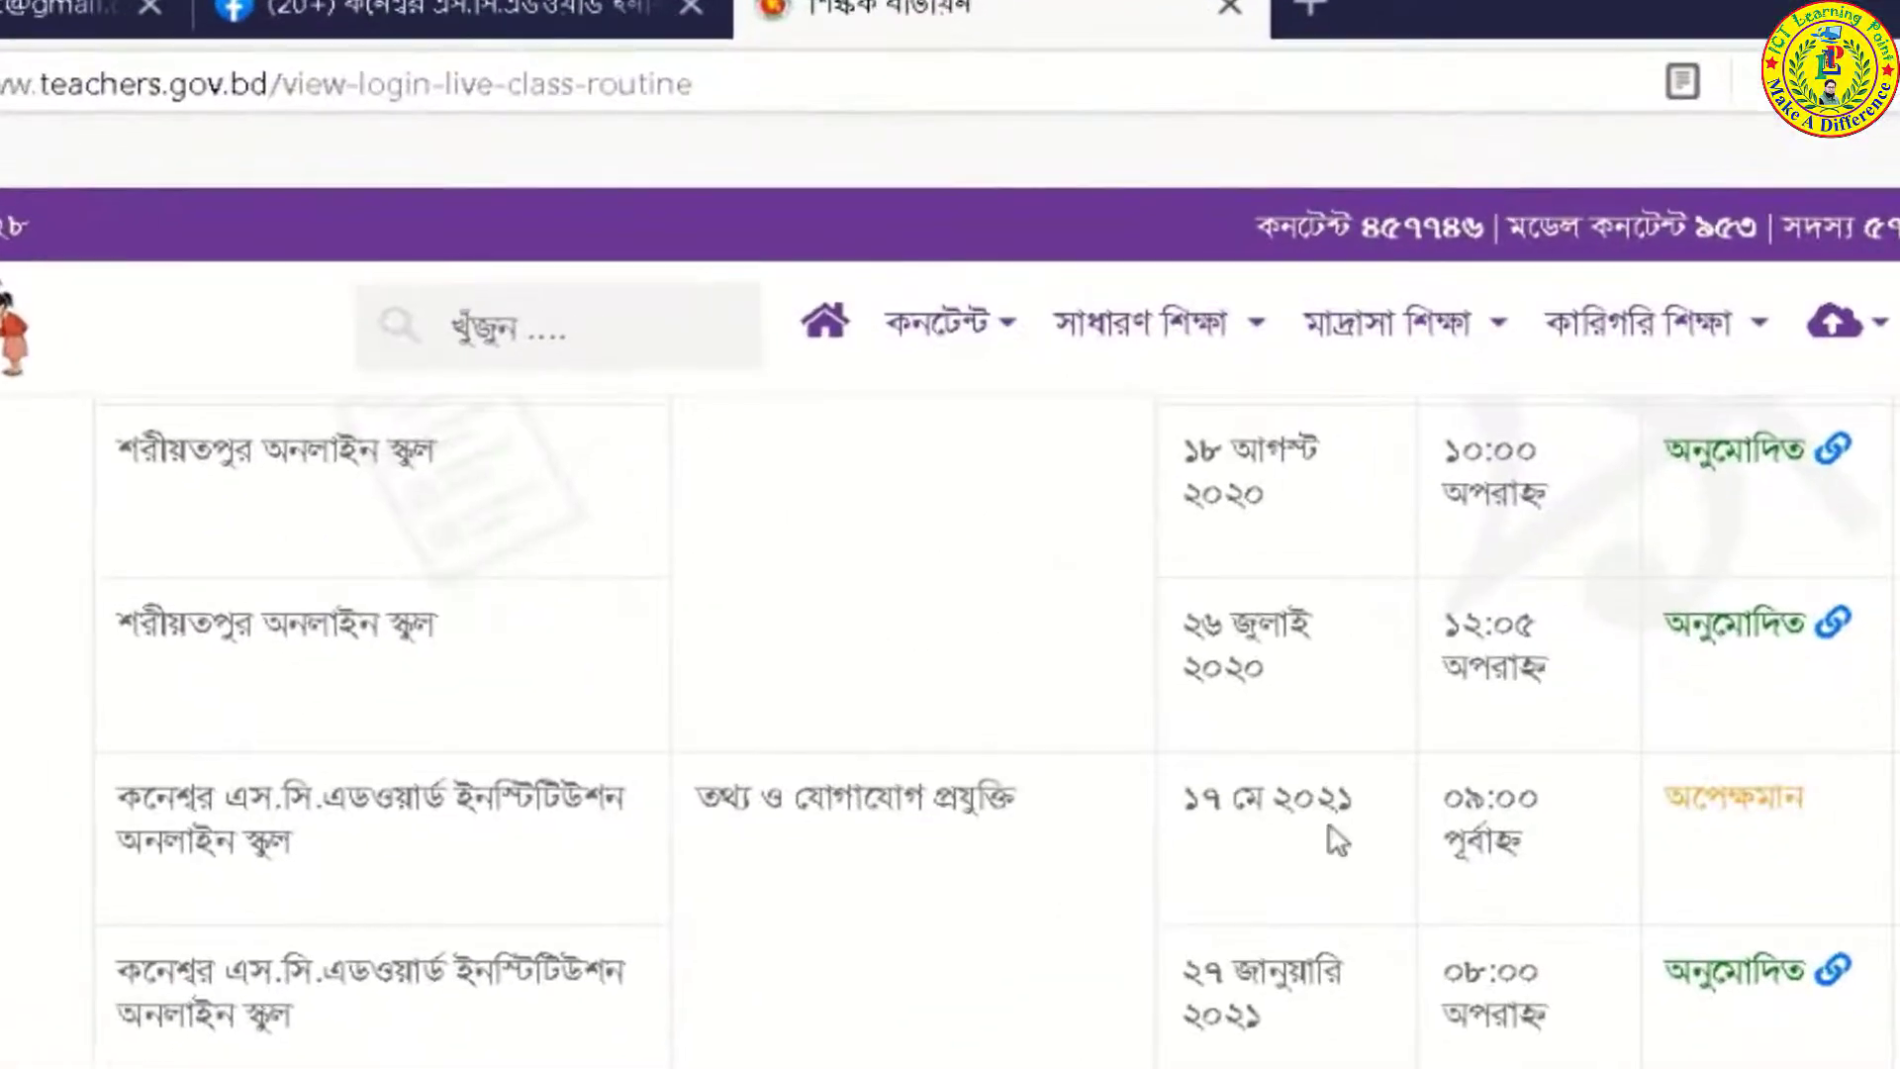
Step: Open the 17 May 2021 class entry in the routine list for editing
drag(1672, 804, 1832, 814)
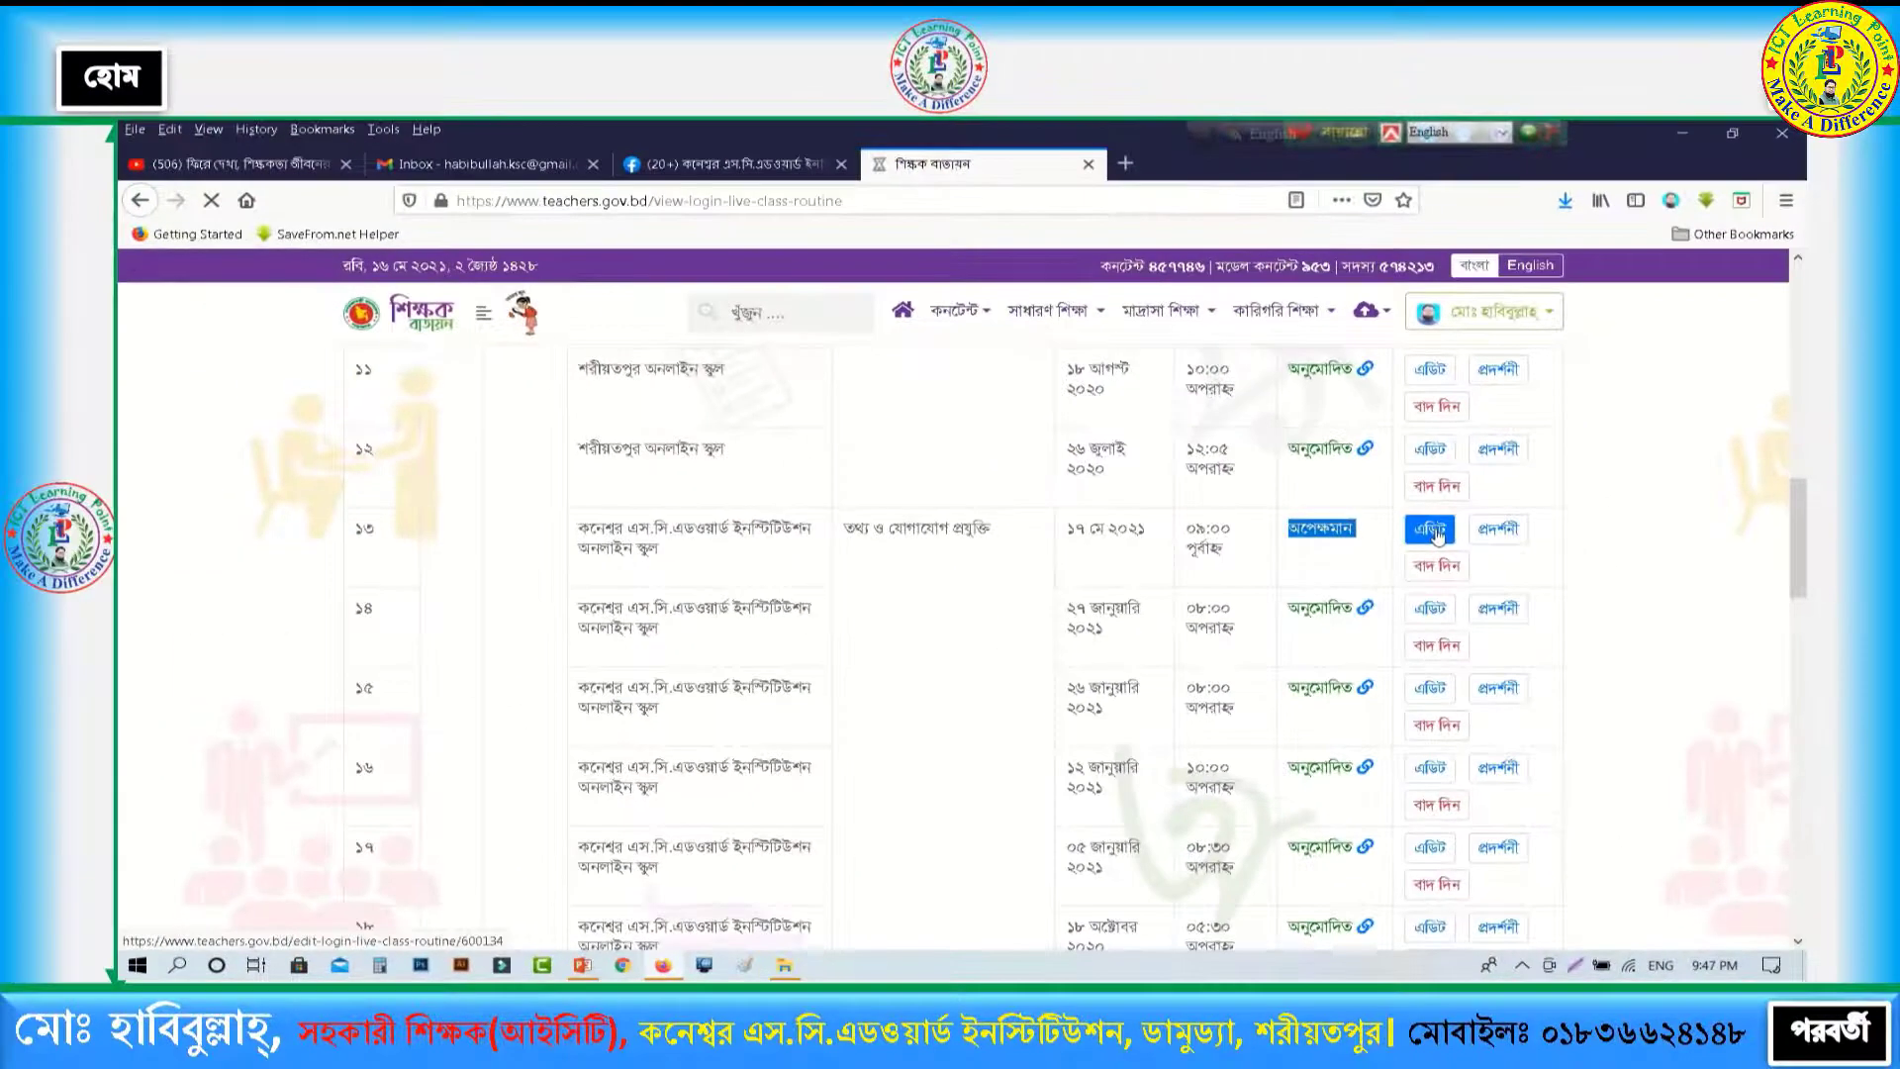
click(1492, 539)
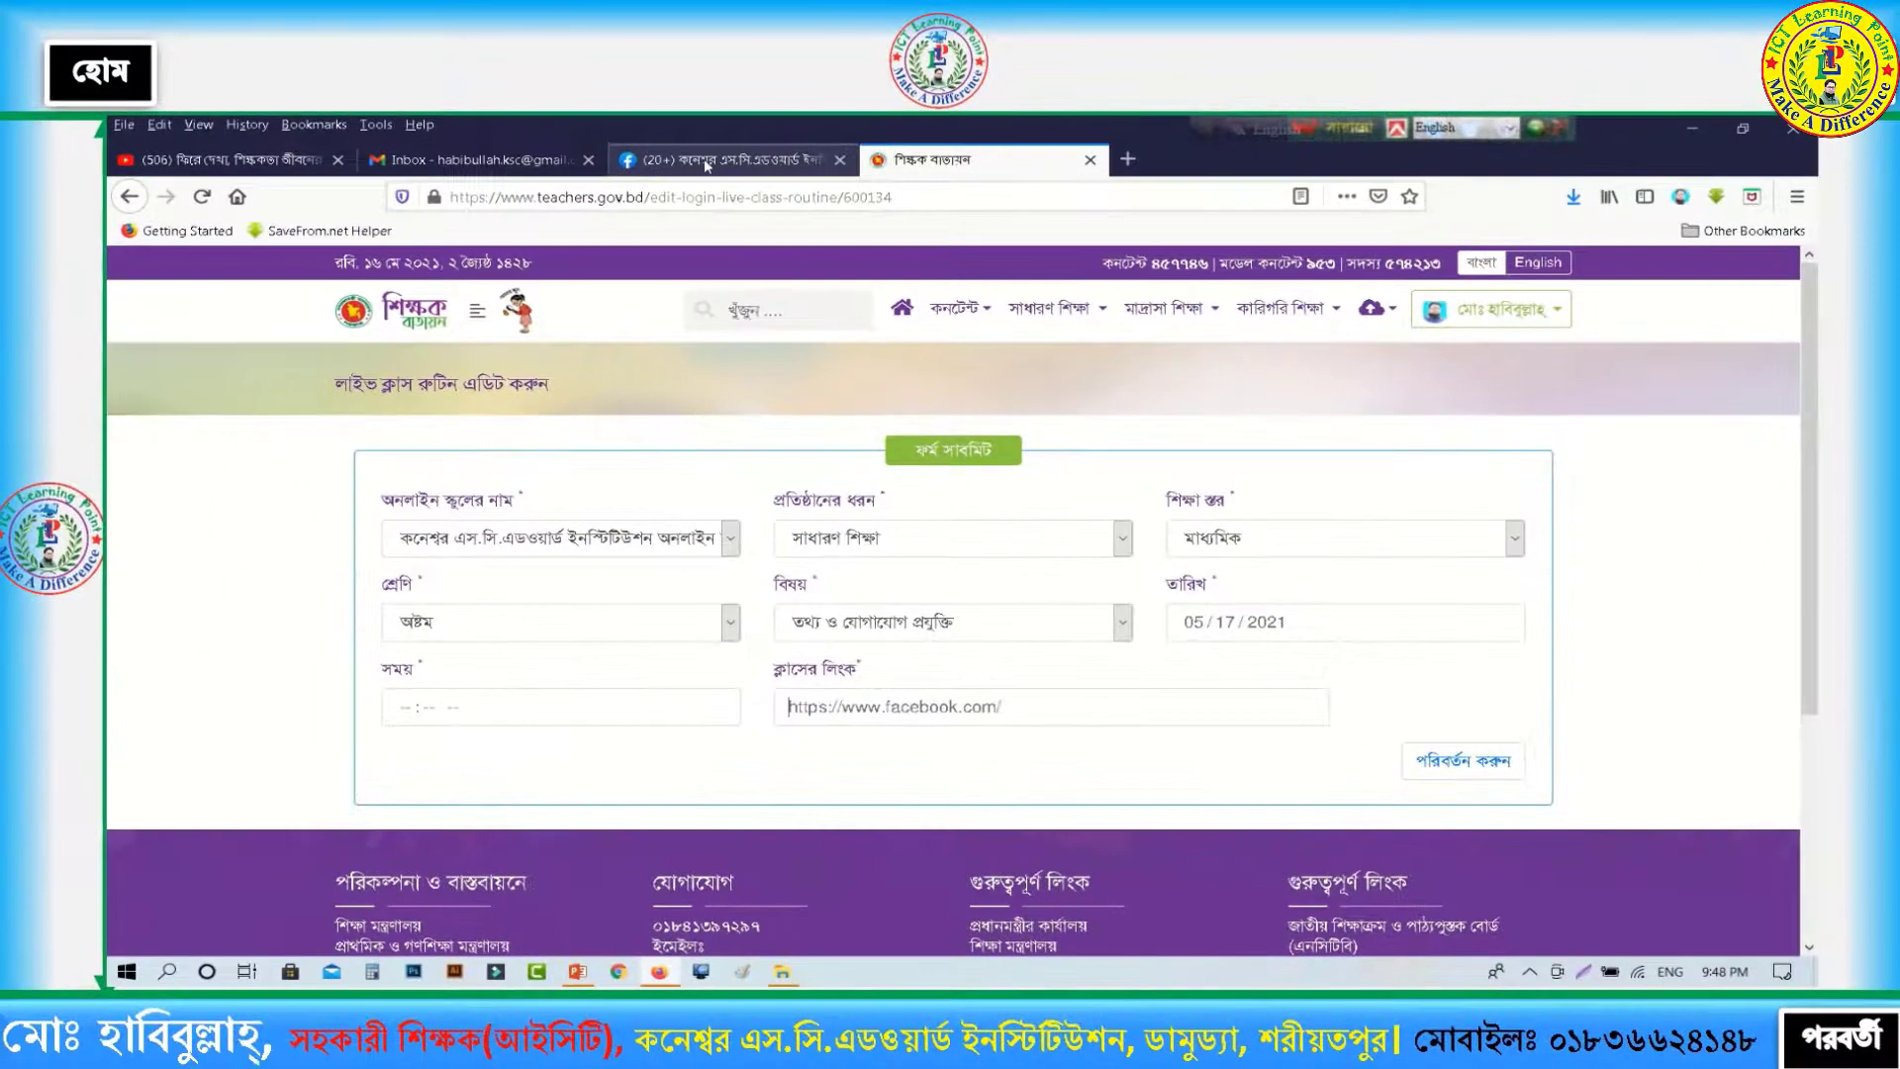
click(707, 161)
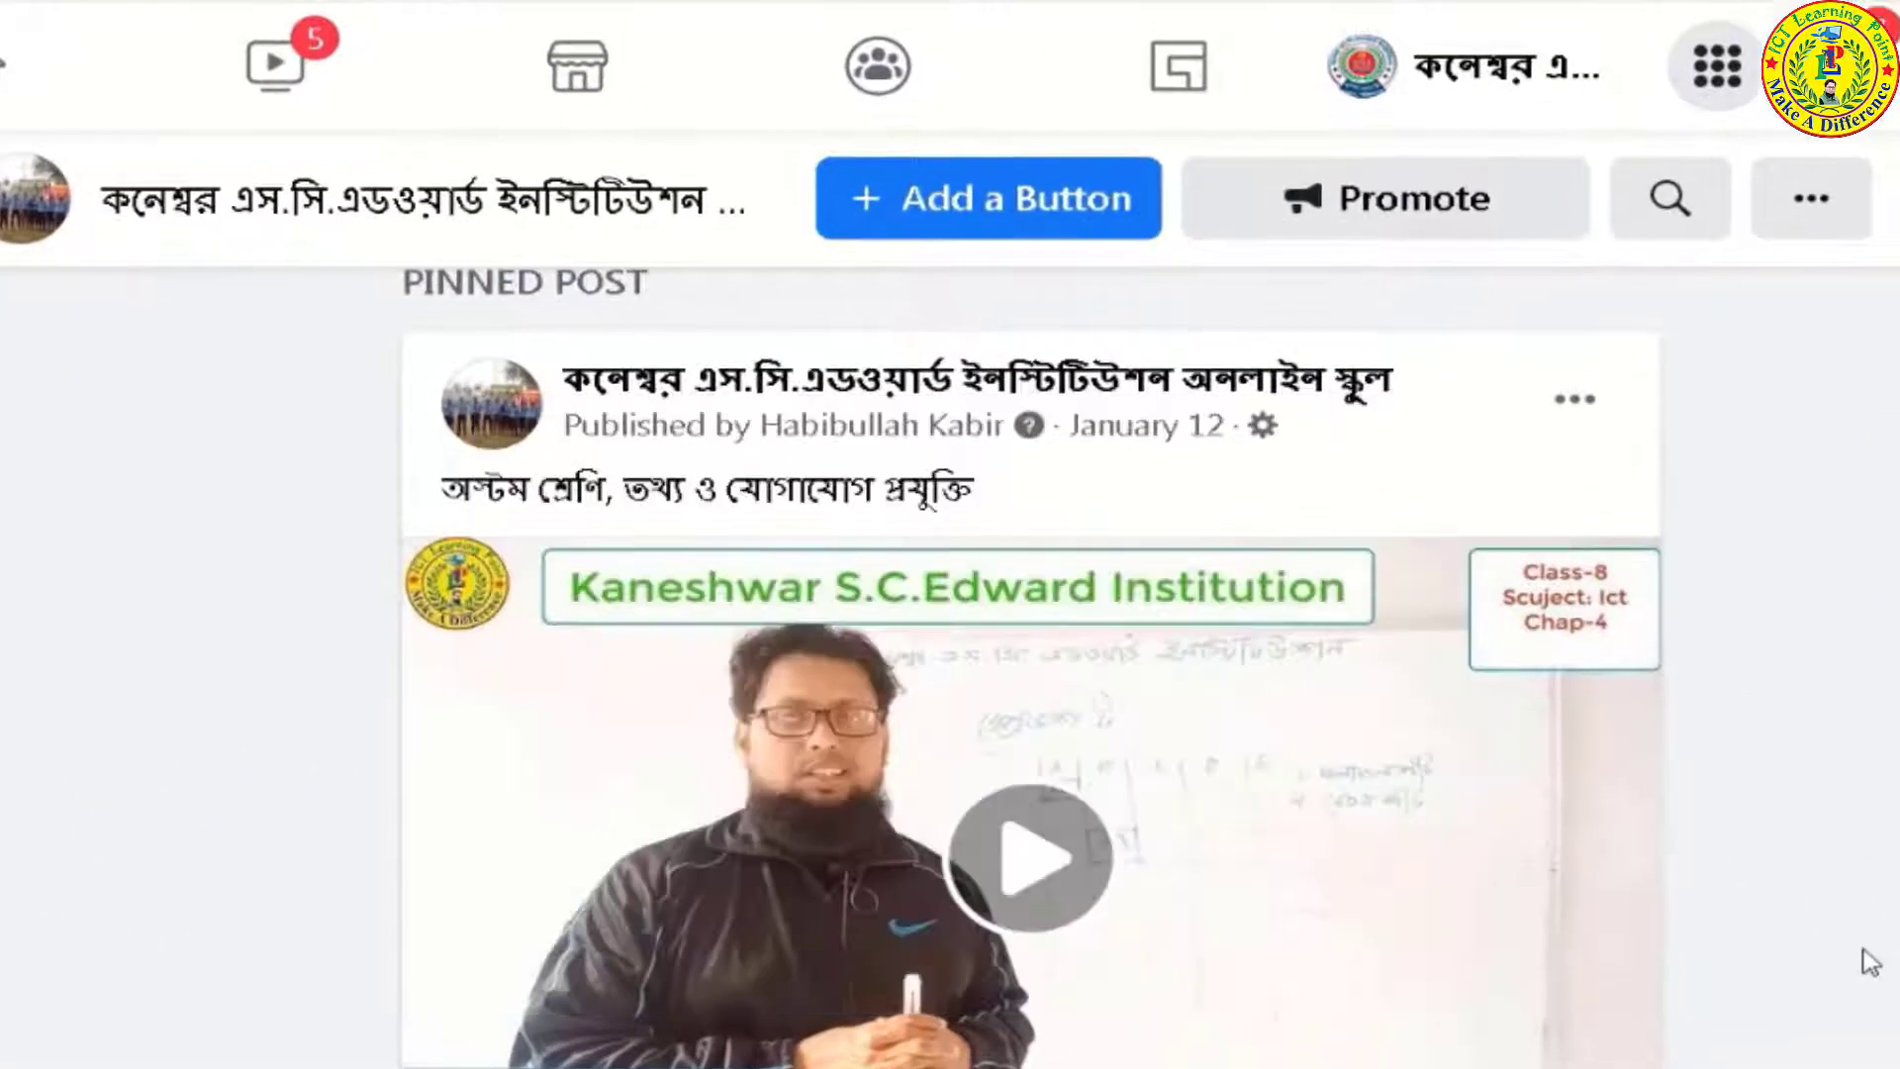
mouse_move(979, 396)
click(1573, 406)
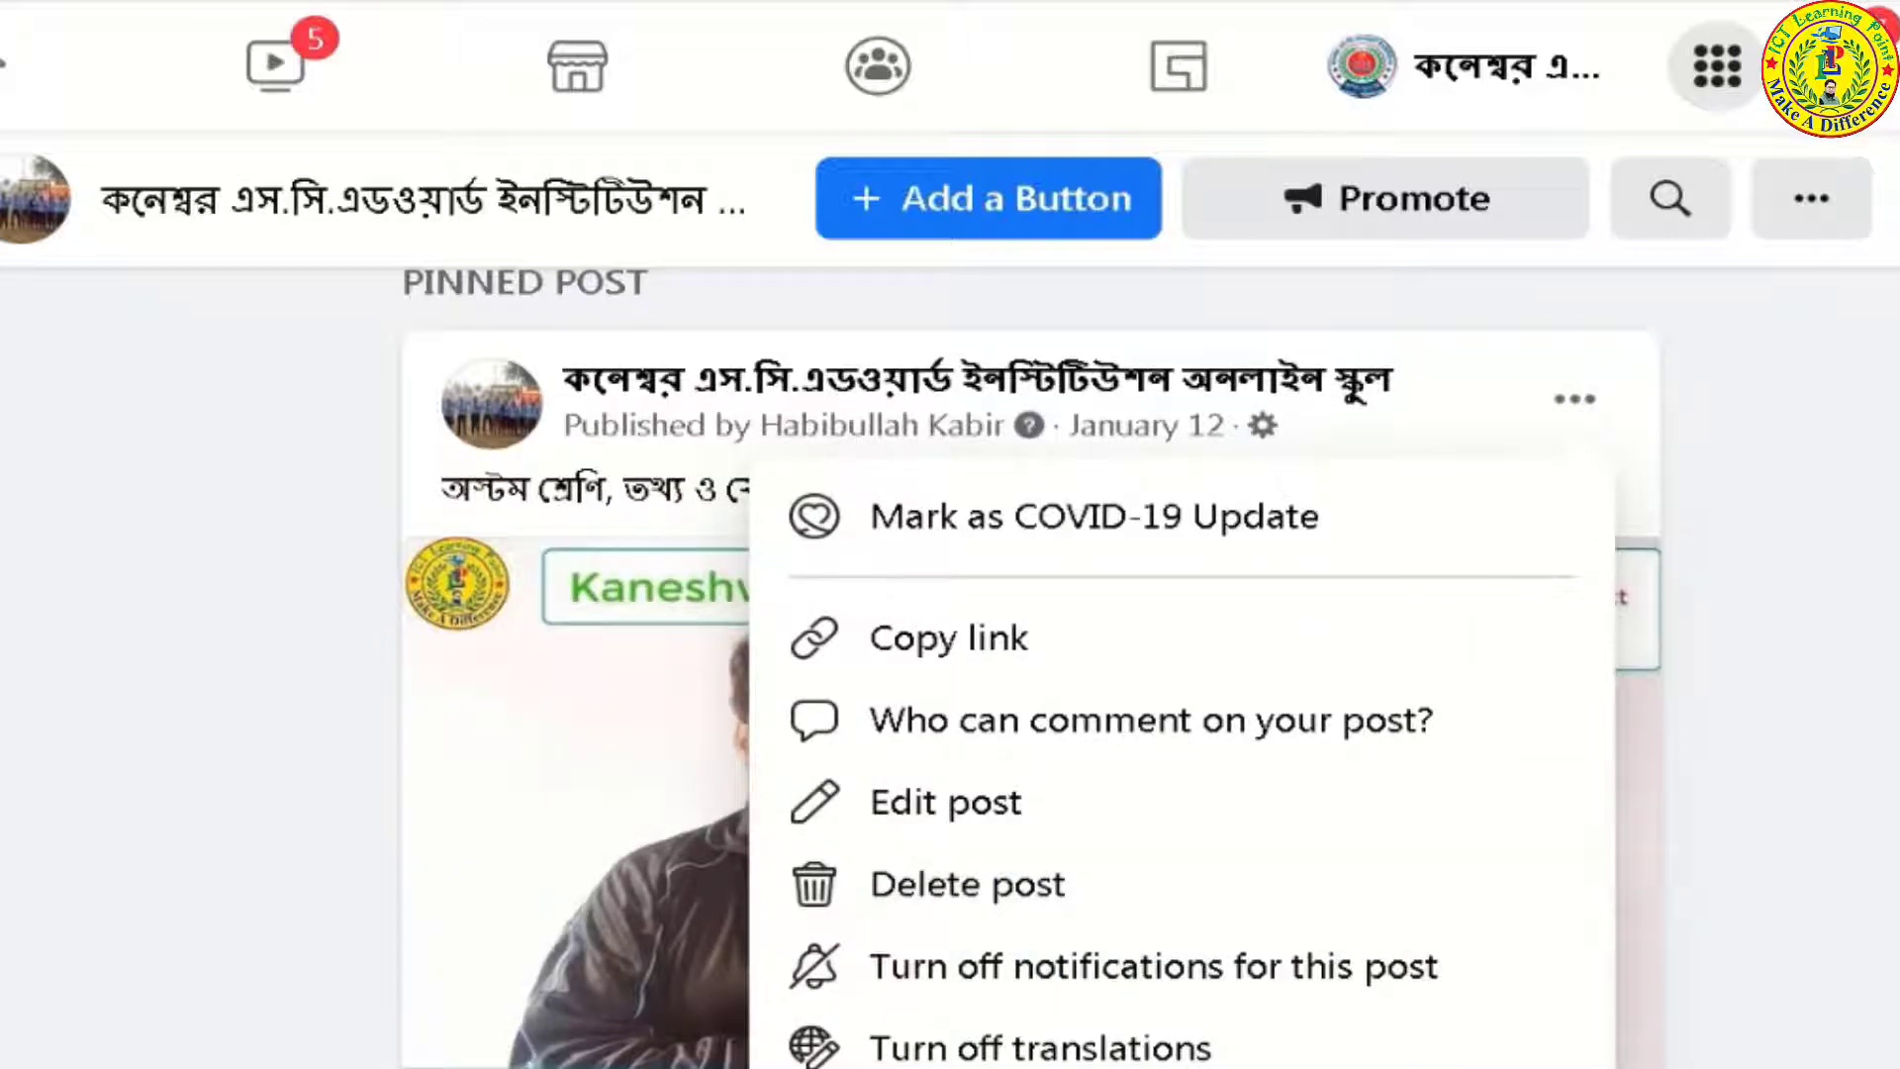
click(1005, 645)
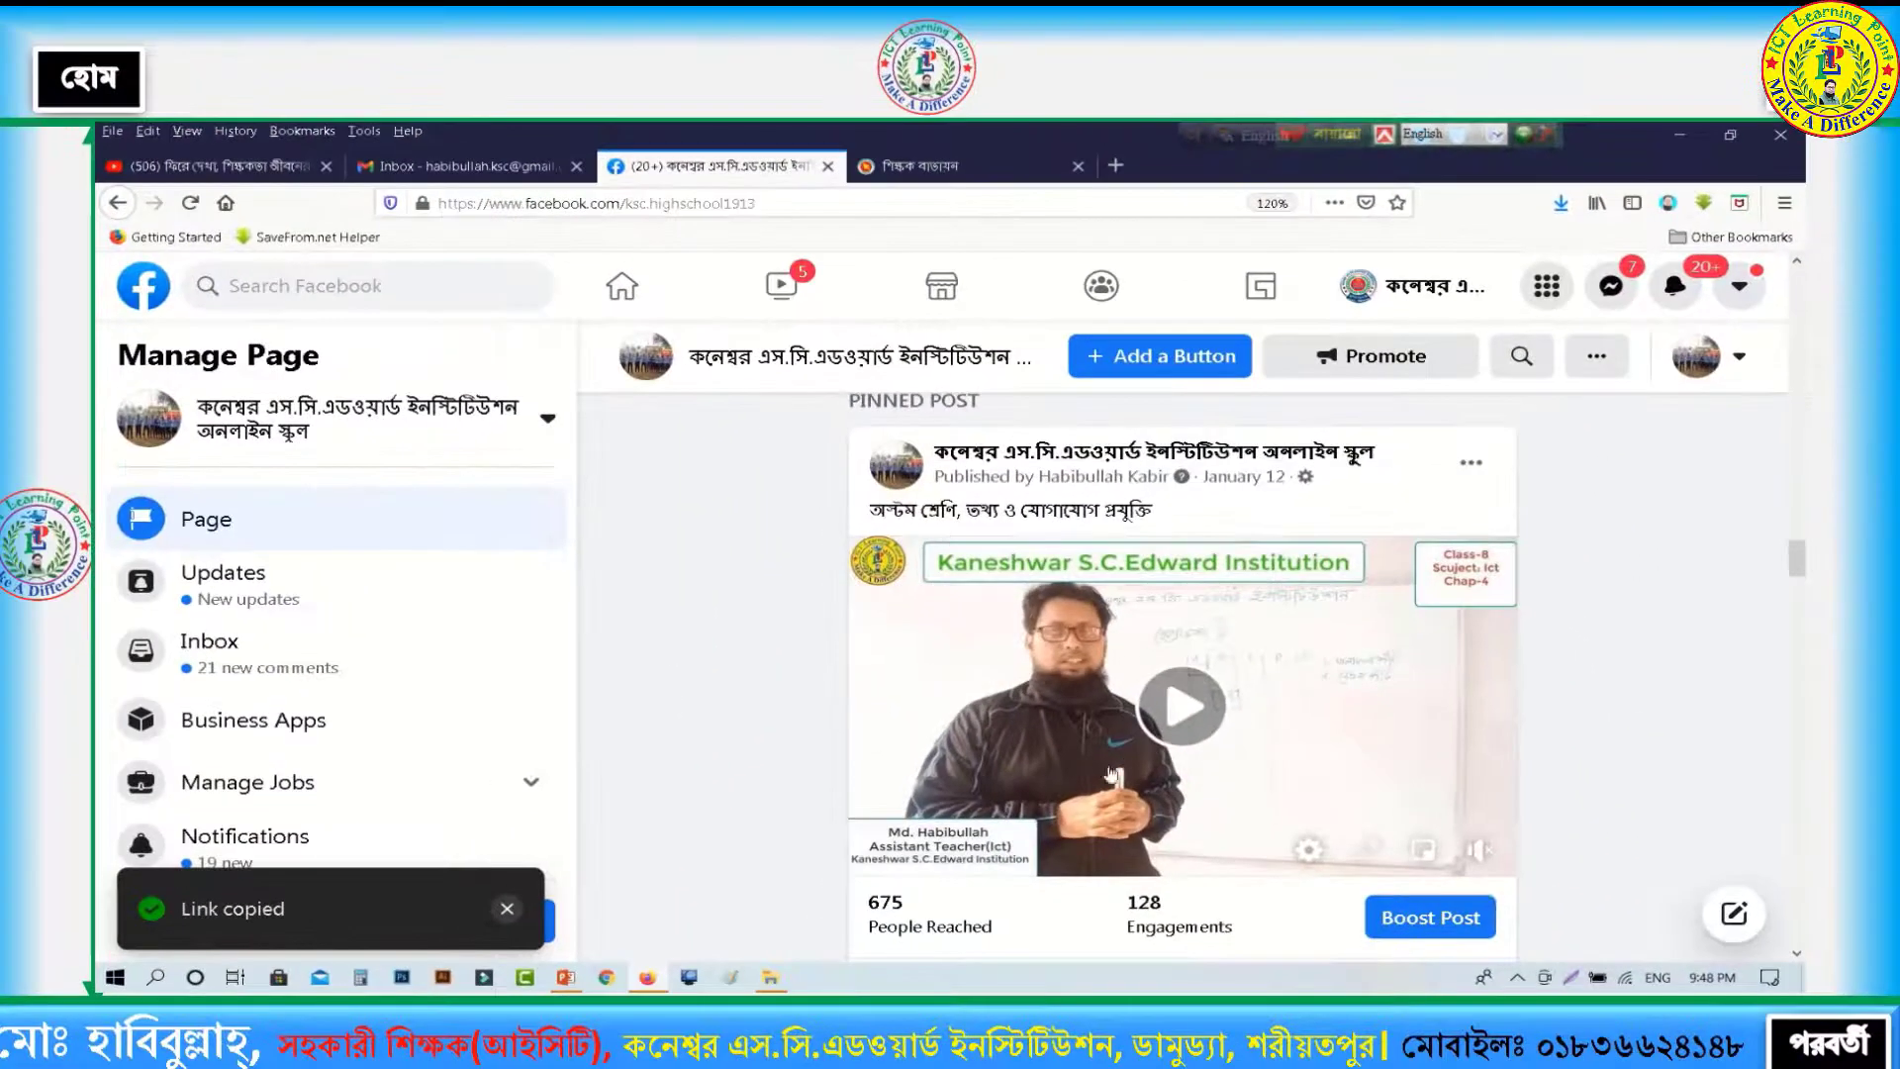
click(938, 169)
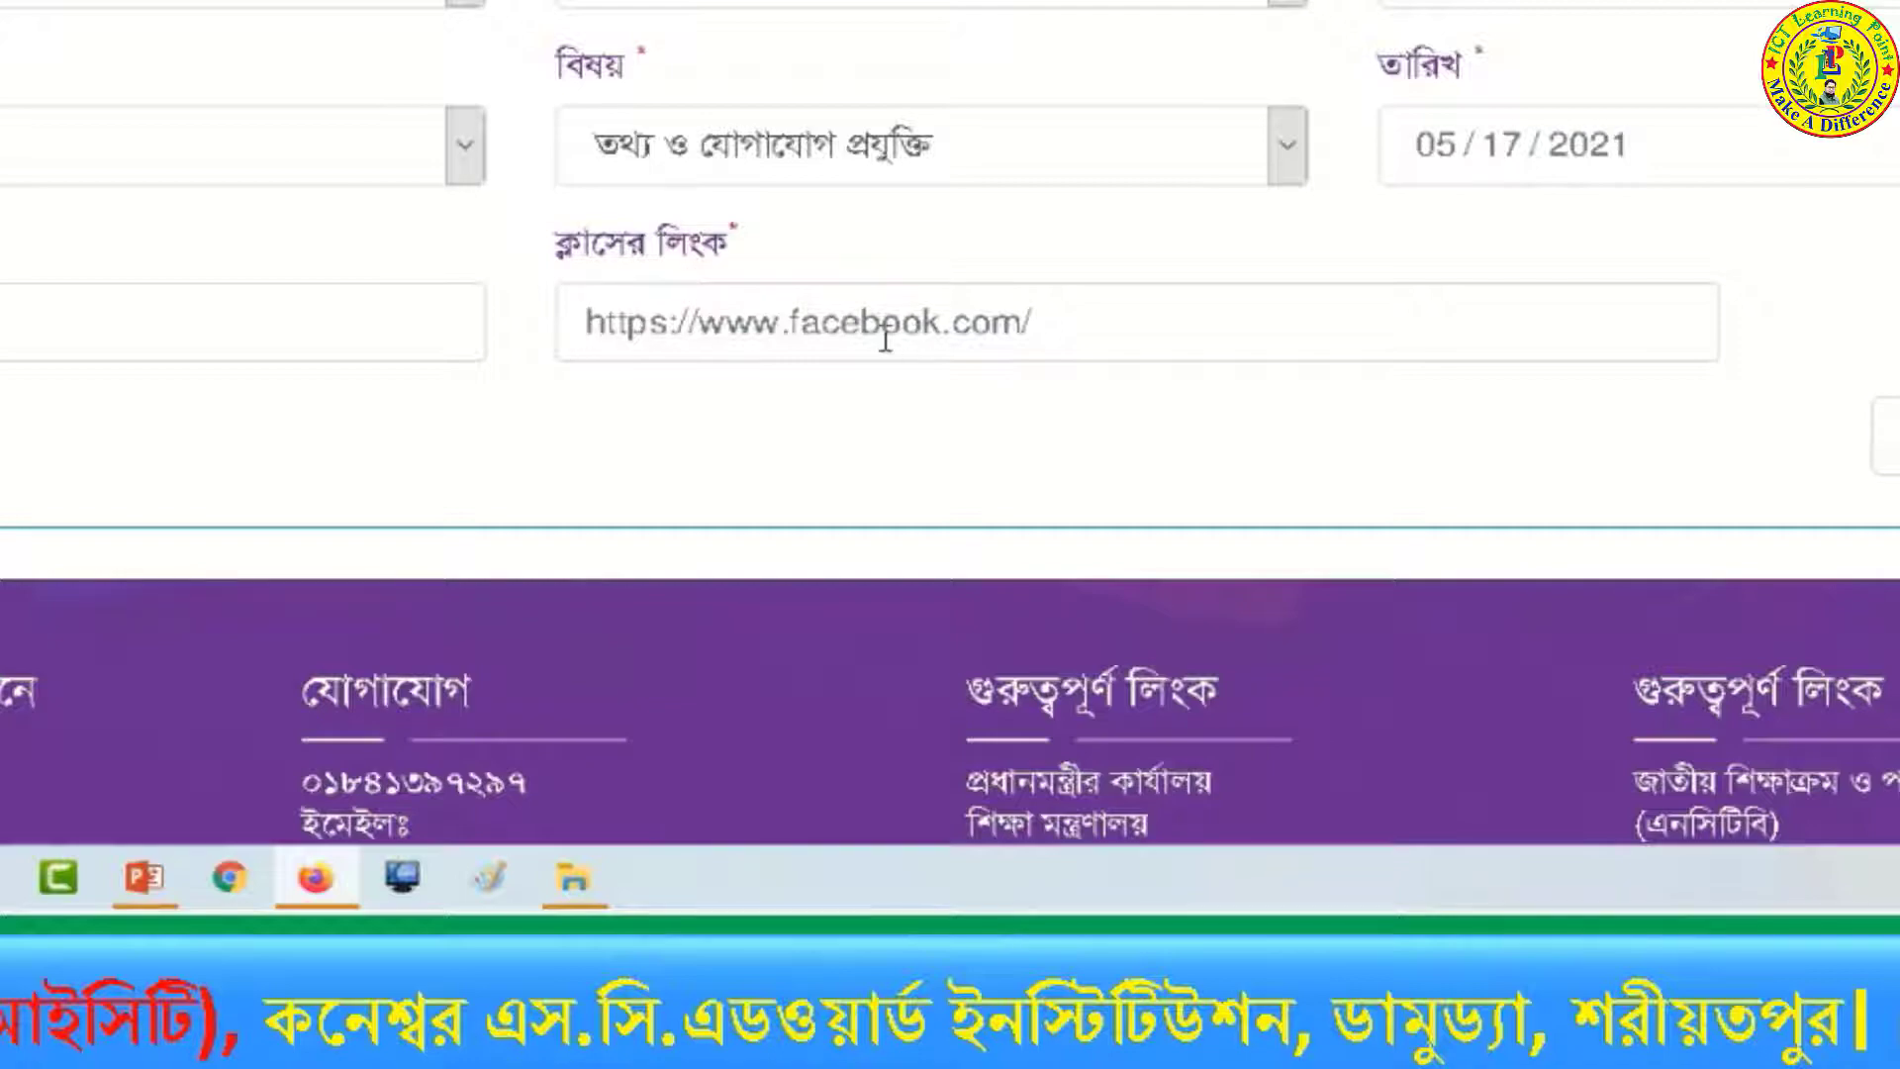
text(https://fb.watch/5wZA1VKkb_/)
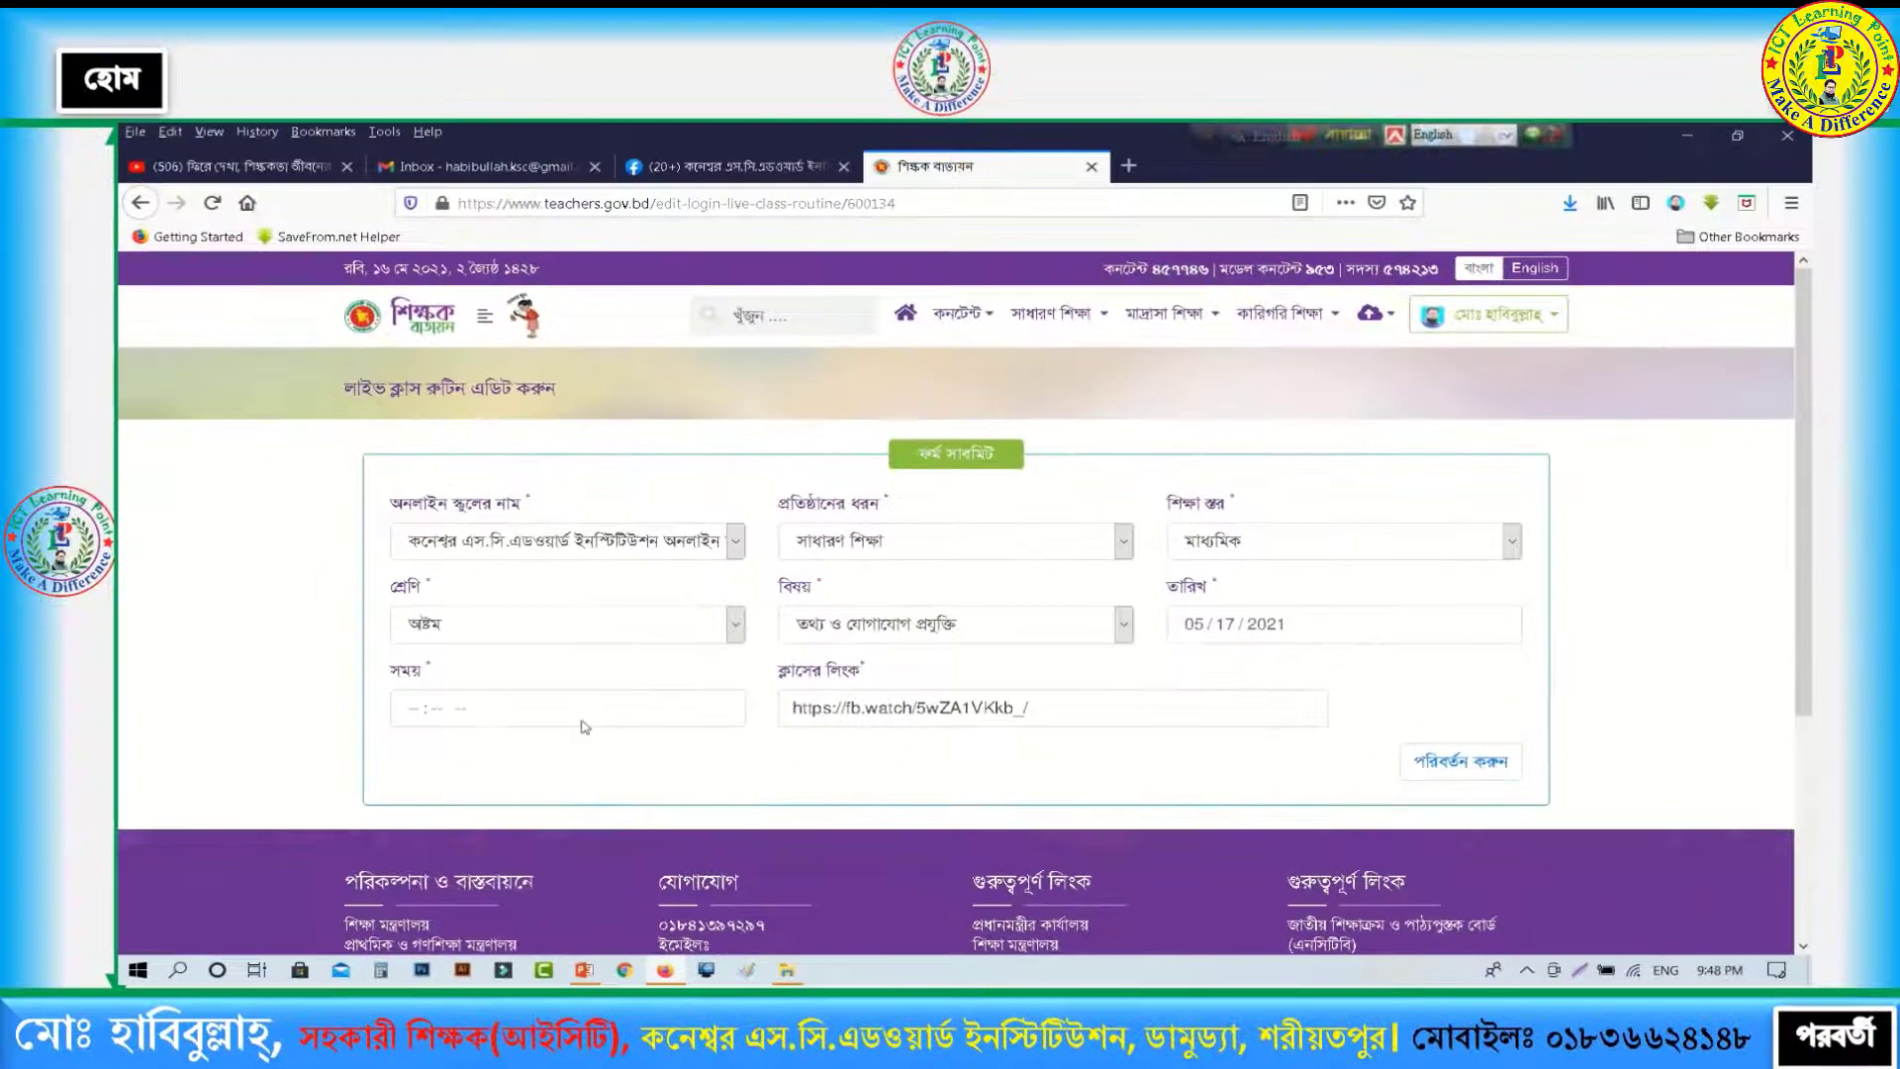
Step: Try to submit the edited class routine with the class time left blank
click(451, 710)
click(461, 710)
click(410, 709)
click(437, 708)
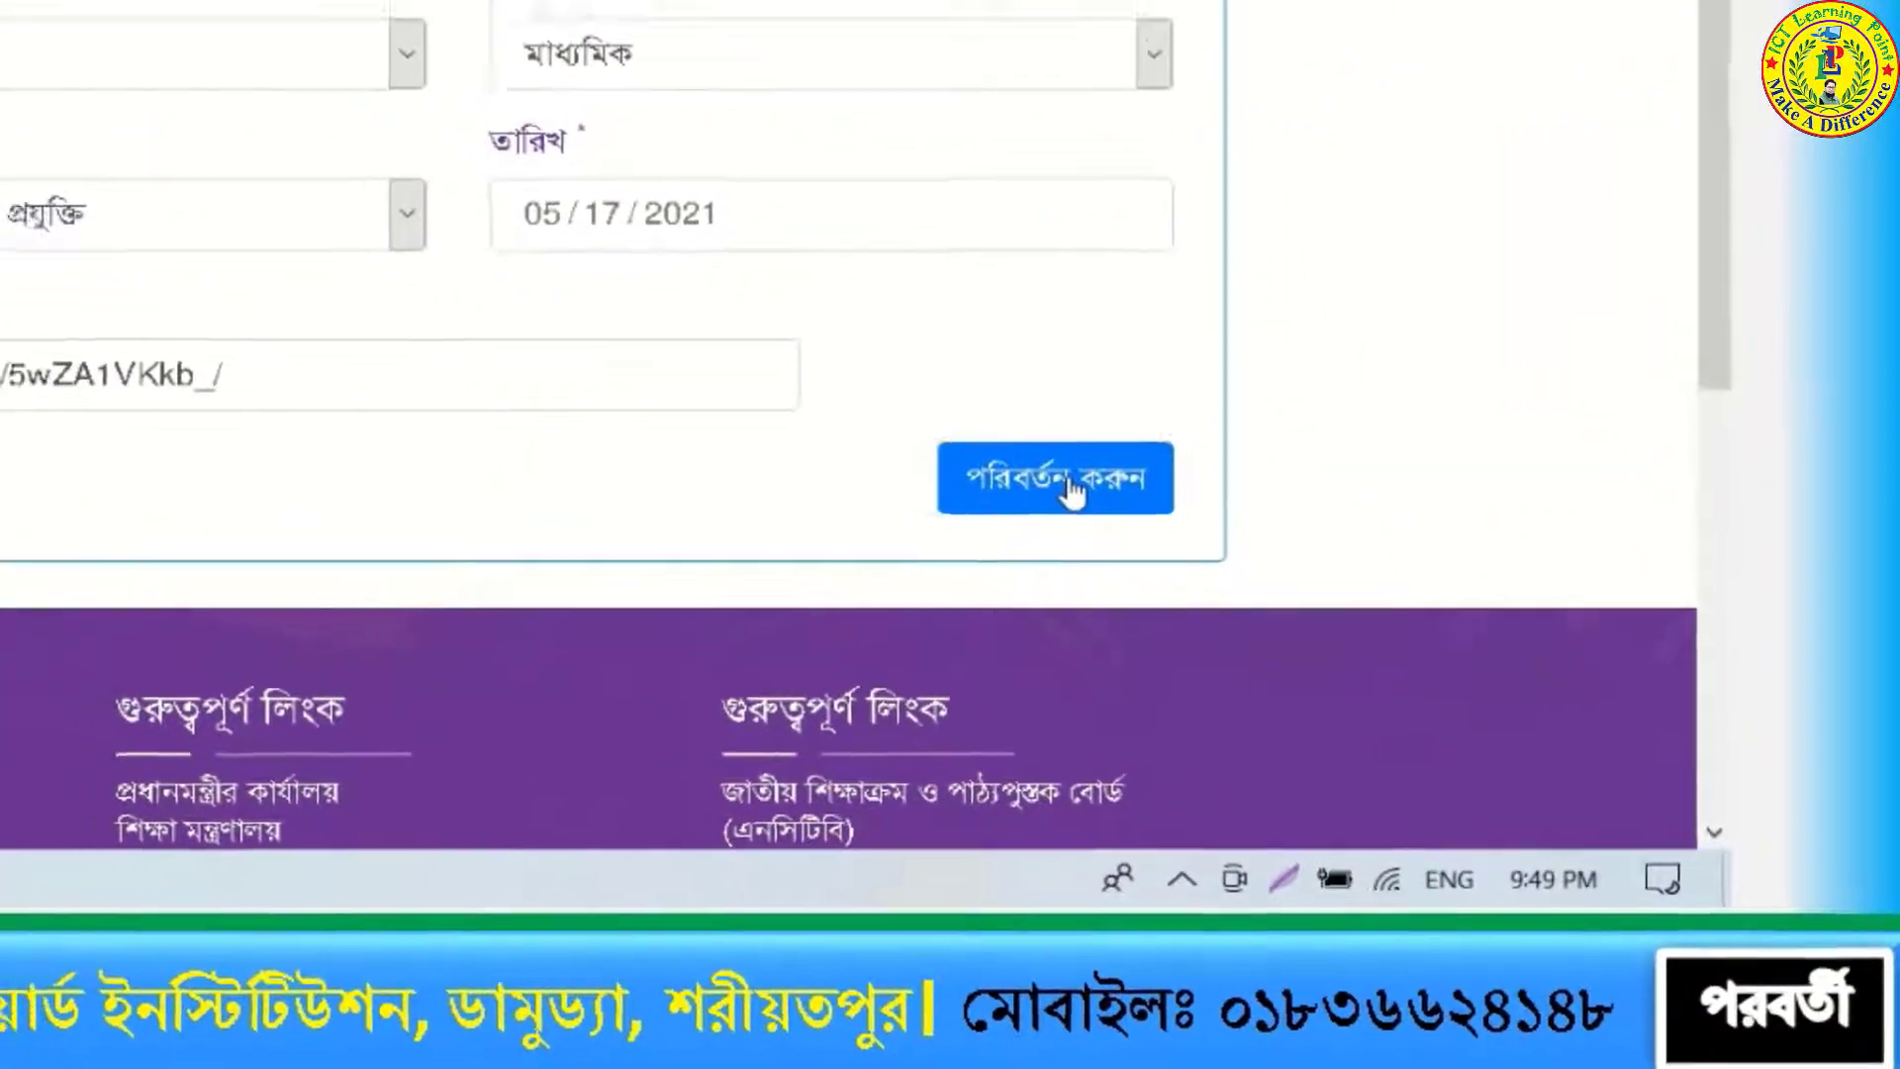
click(1063, 485)
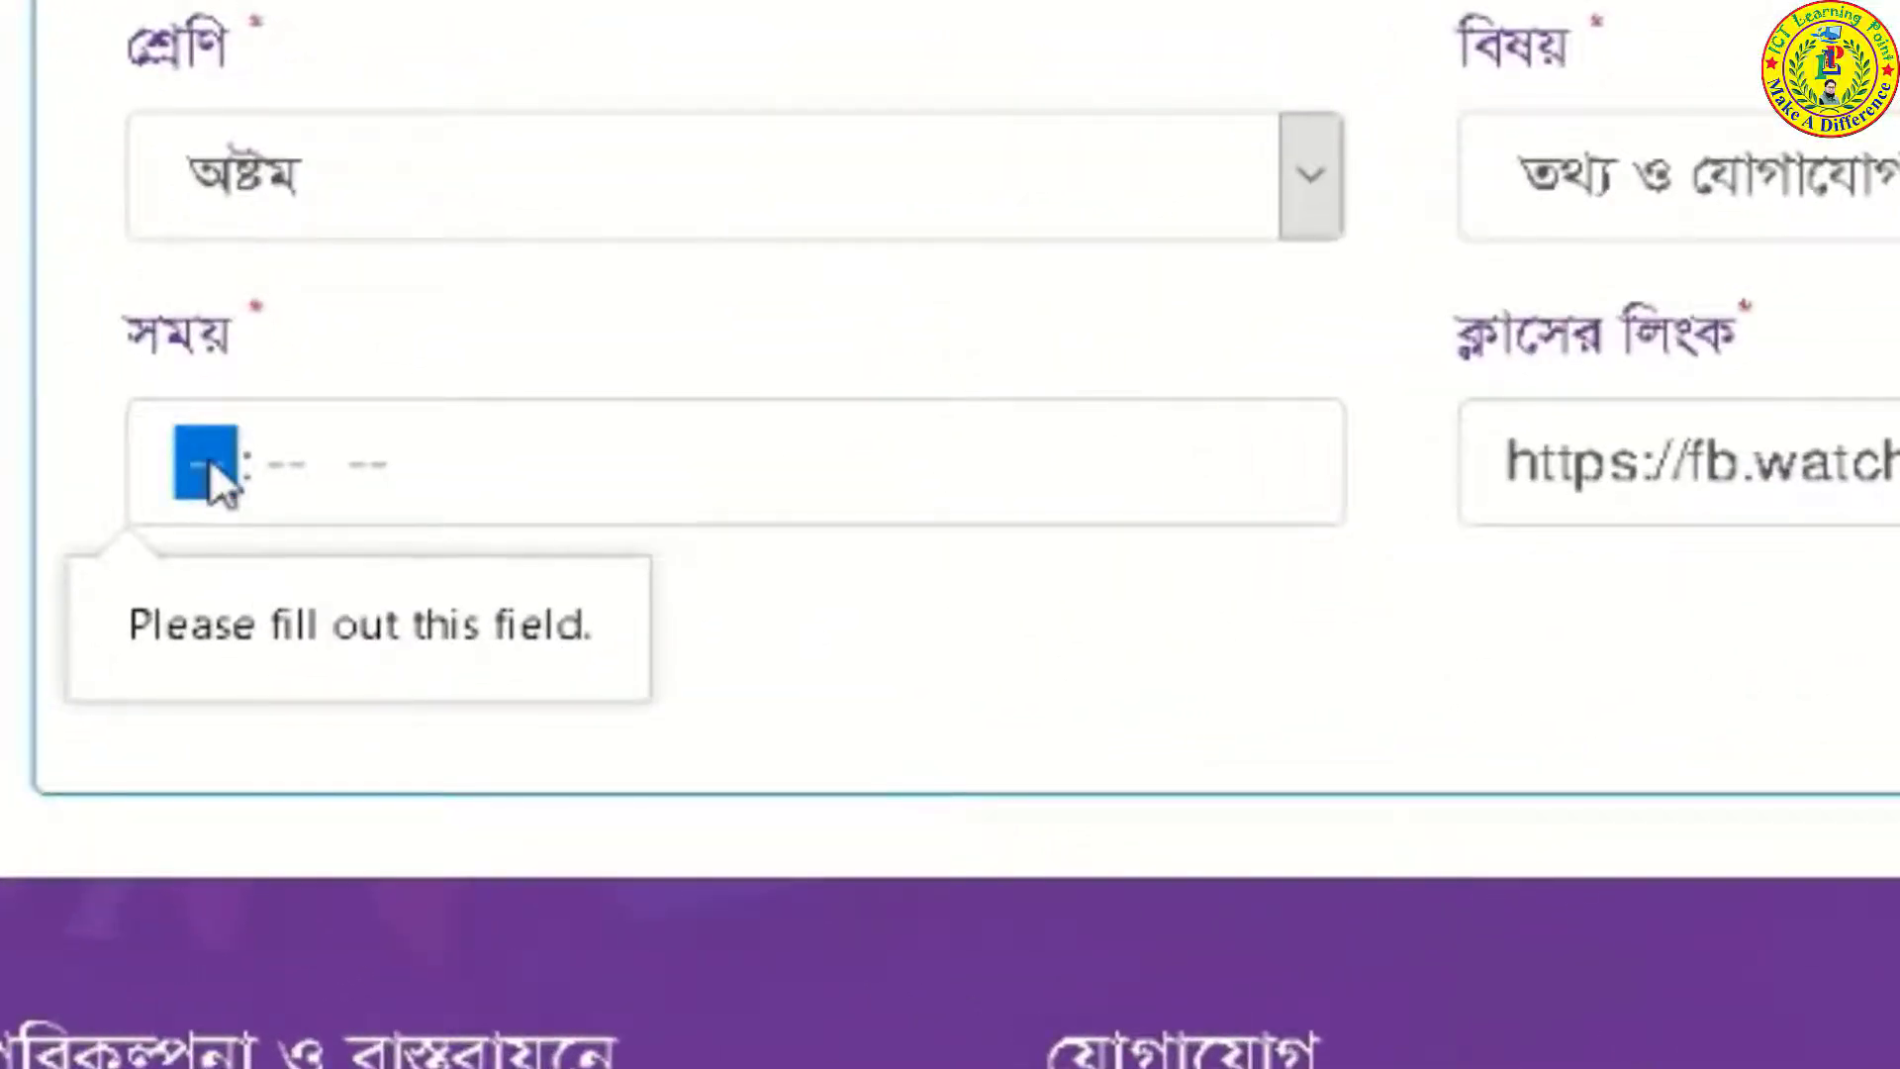
Step: Set the class time to 09:00 AM and submit the changes to the class routine
text(00)
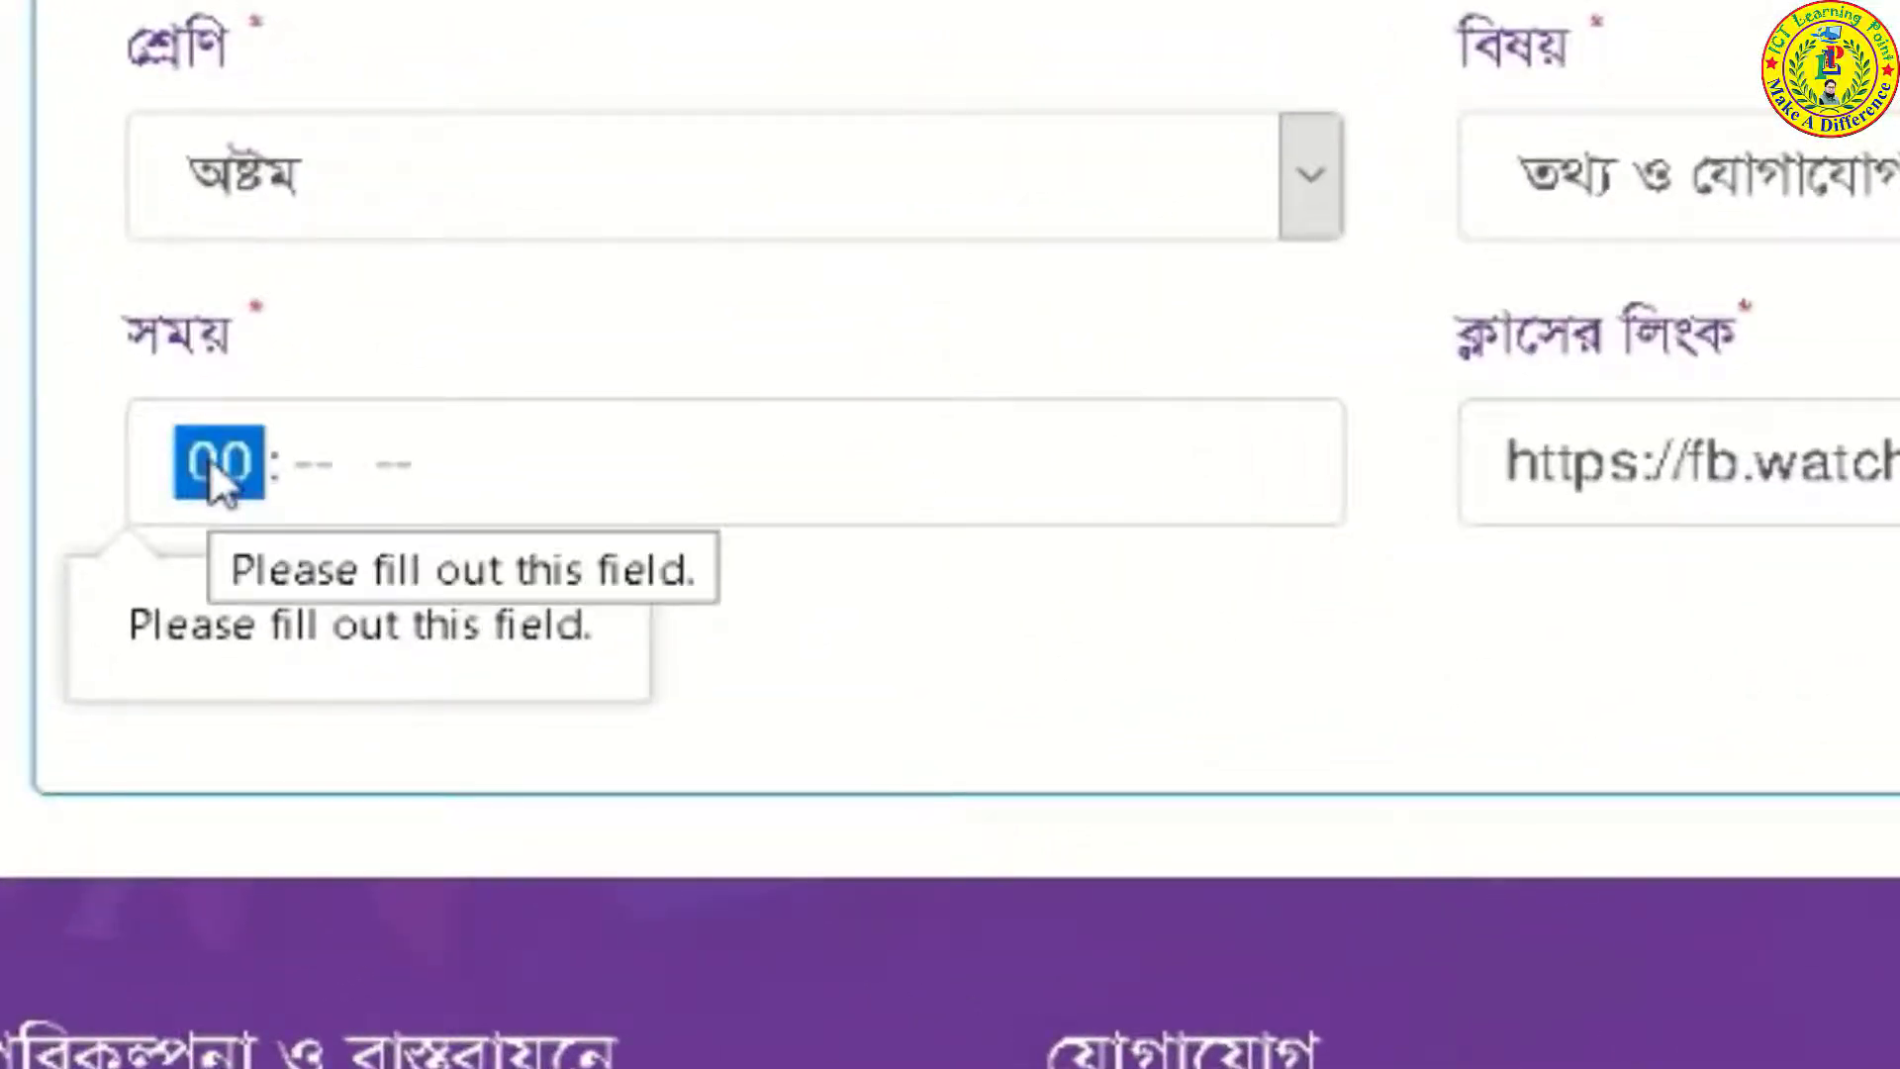
text(1209)
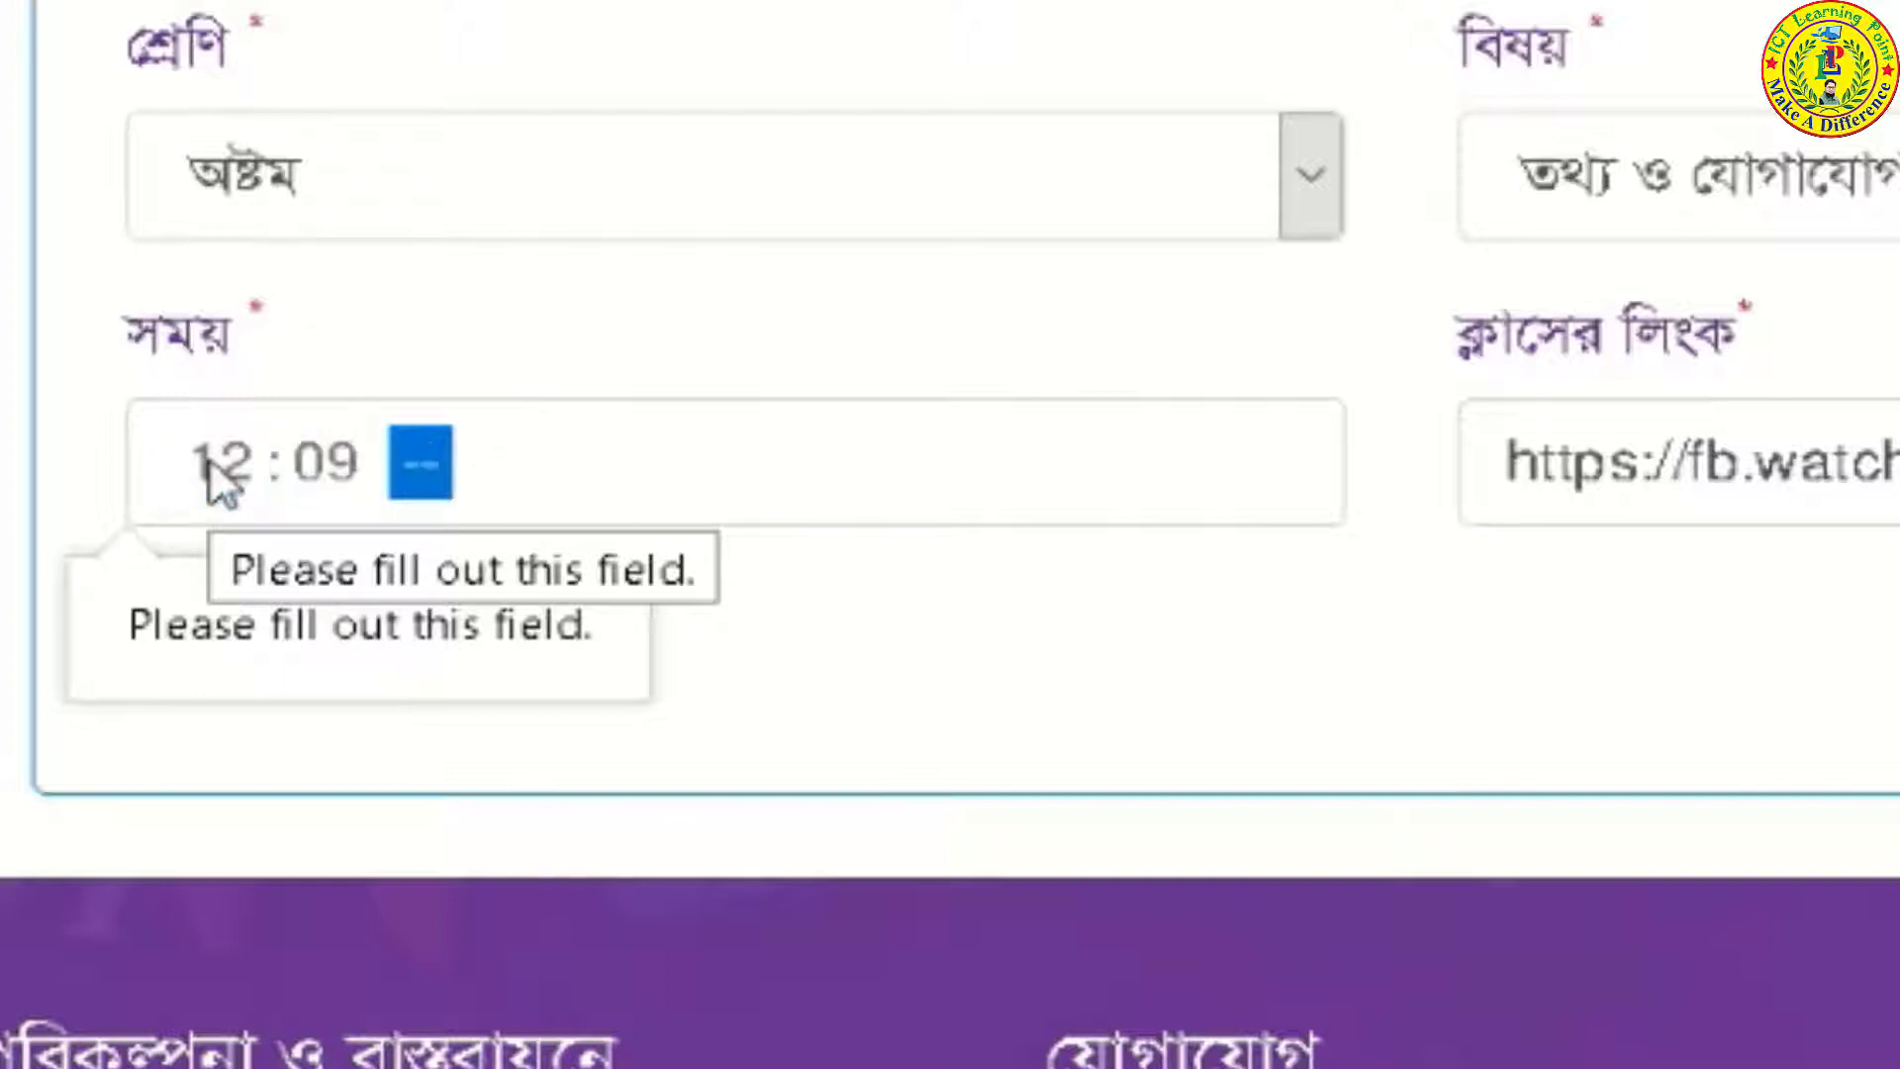
click(249, 462)
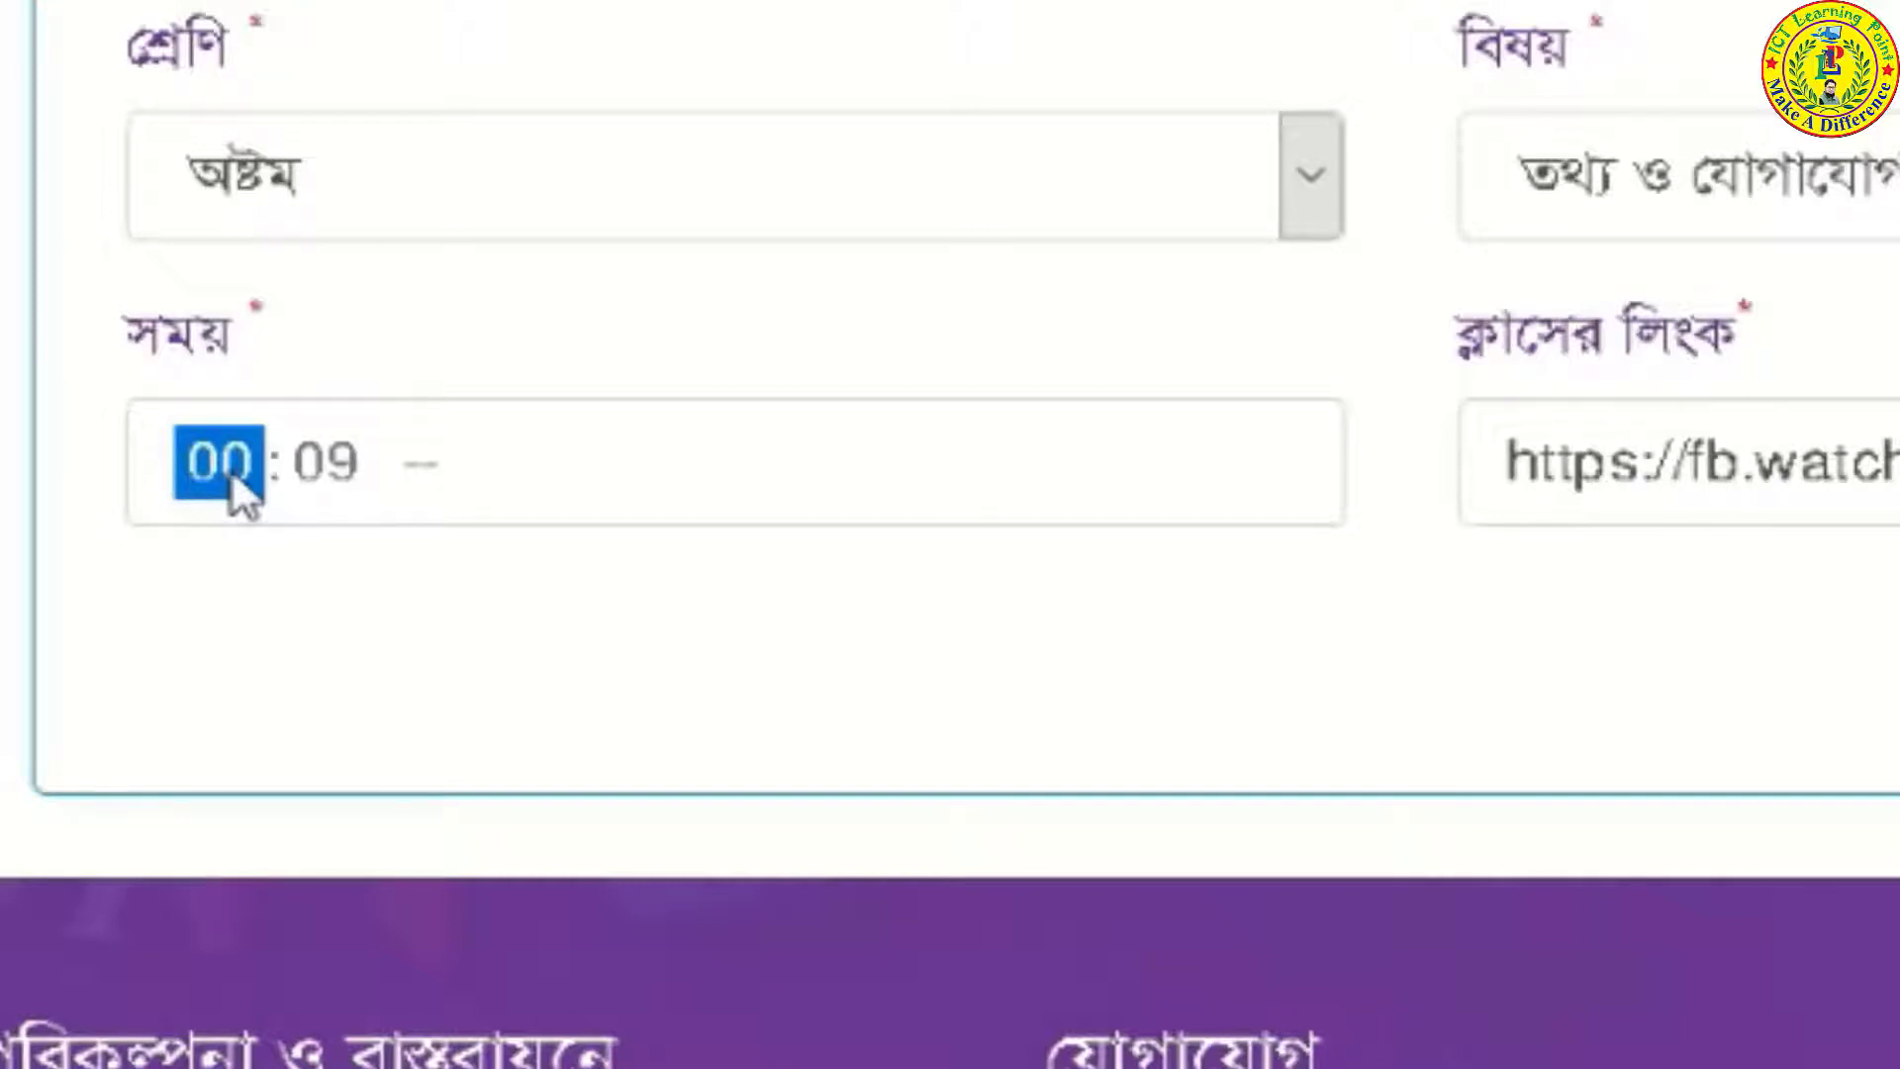
text(09 : )
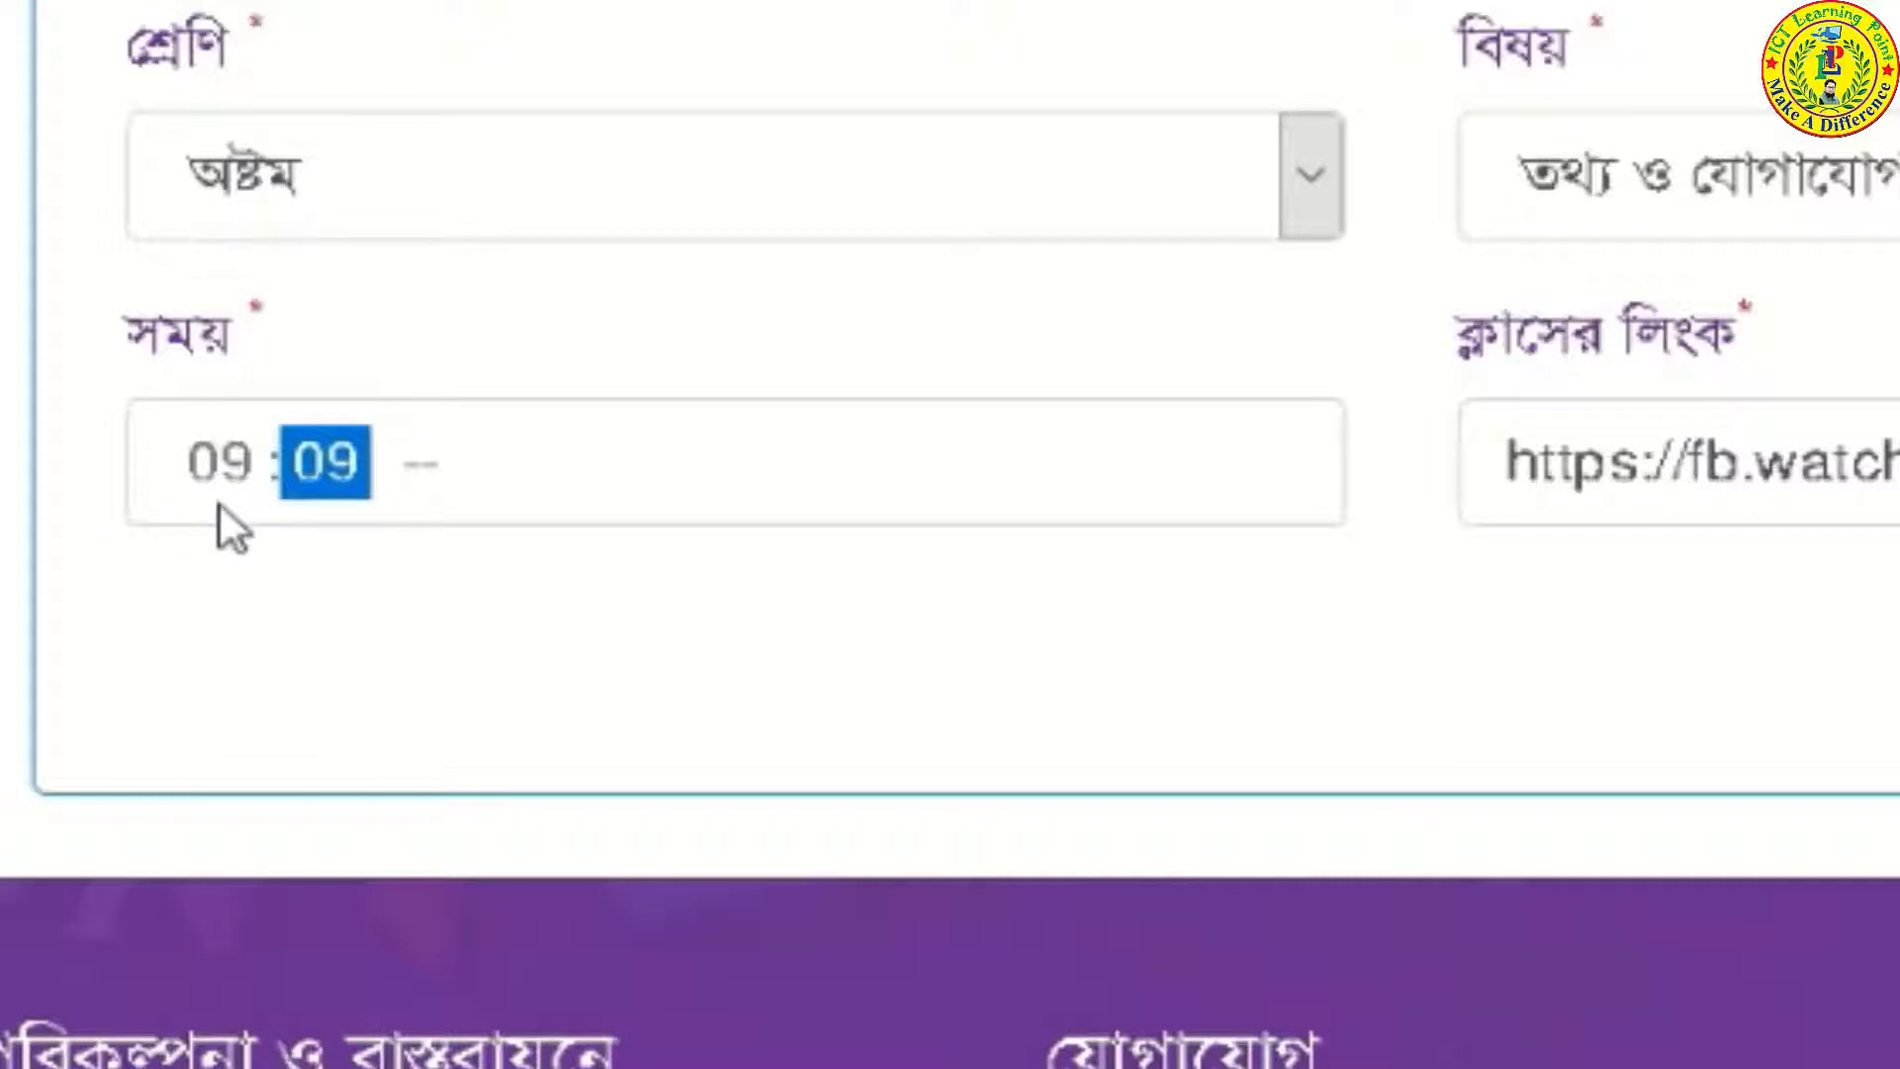
text(0)
click(416, 473)
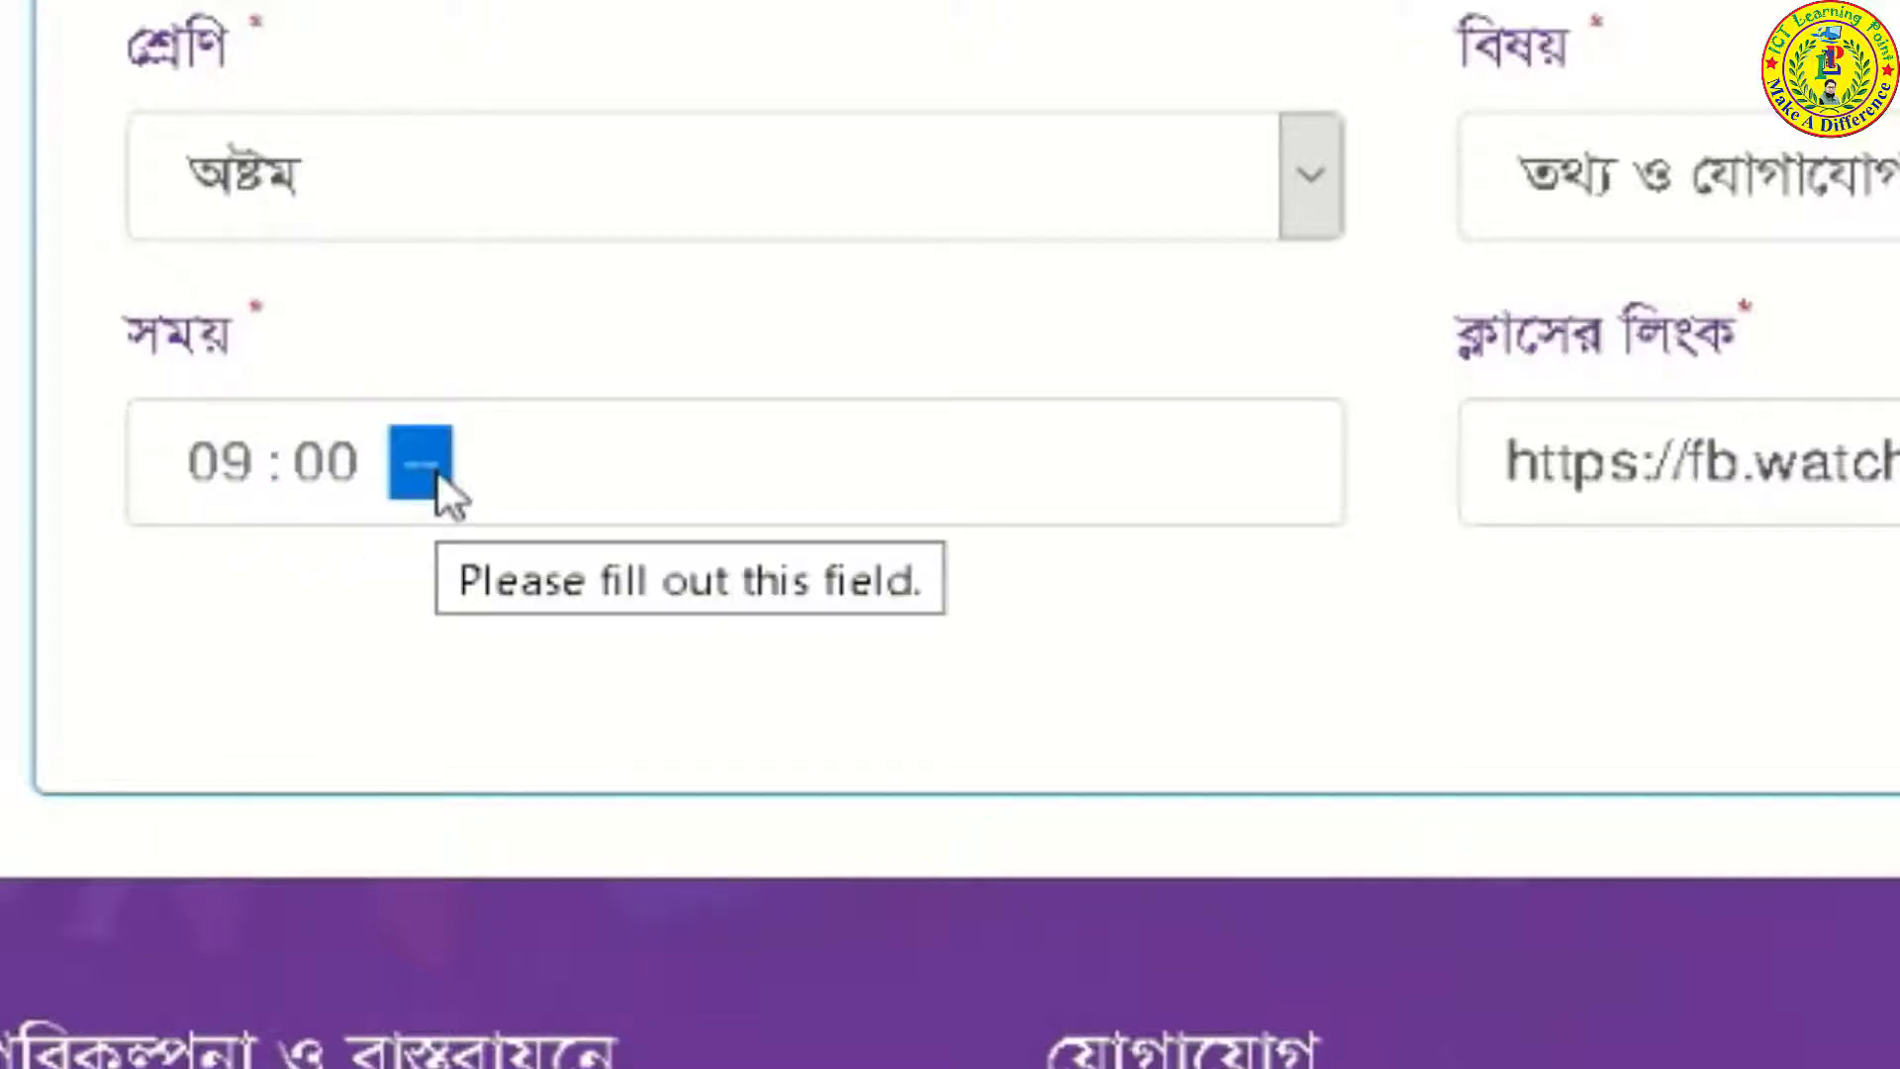
text(a)
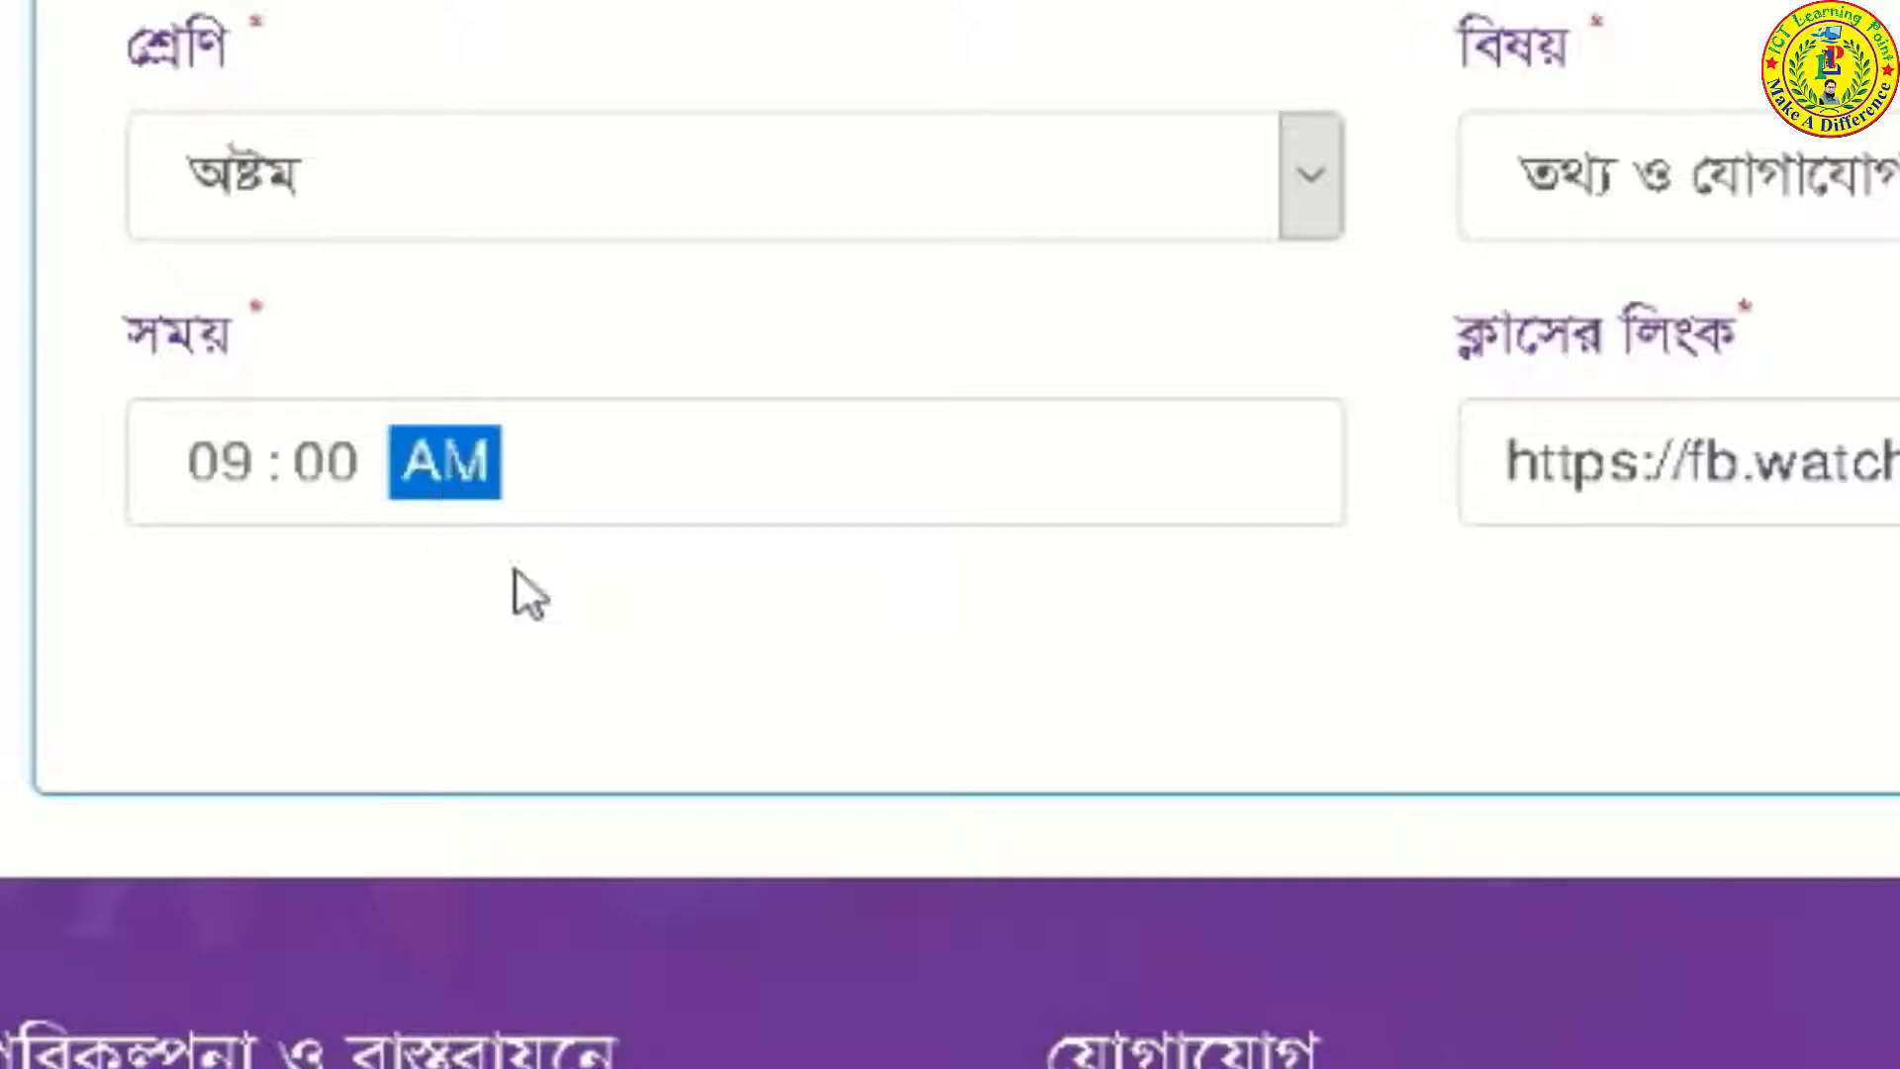
text(p)
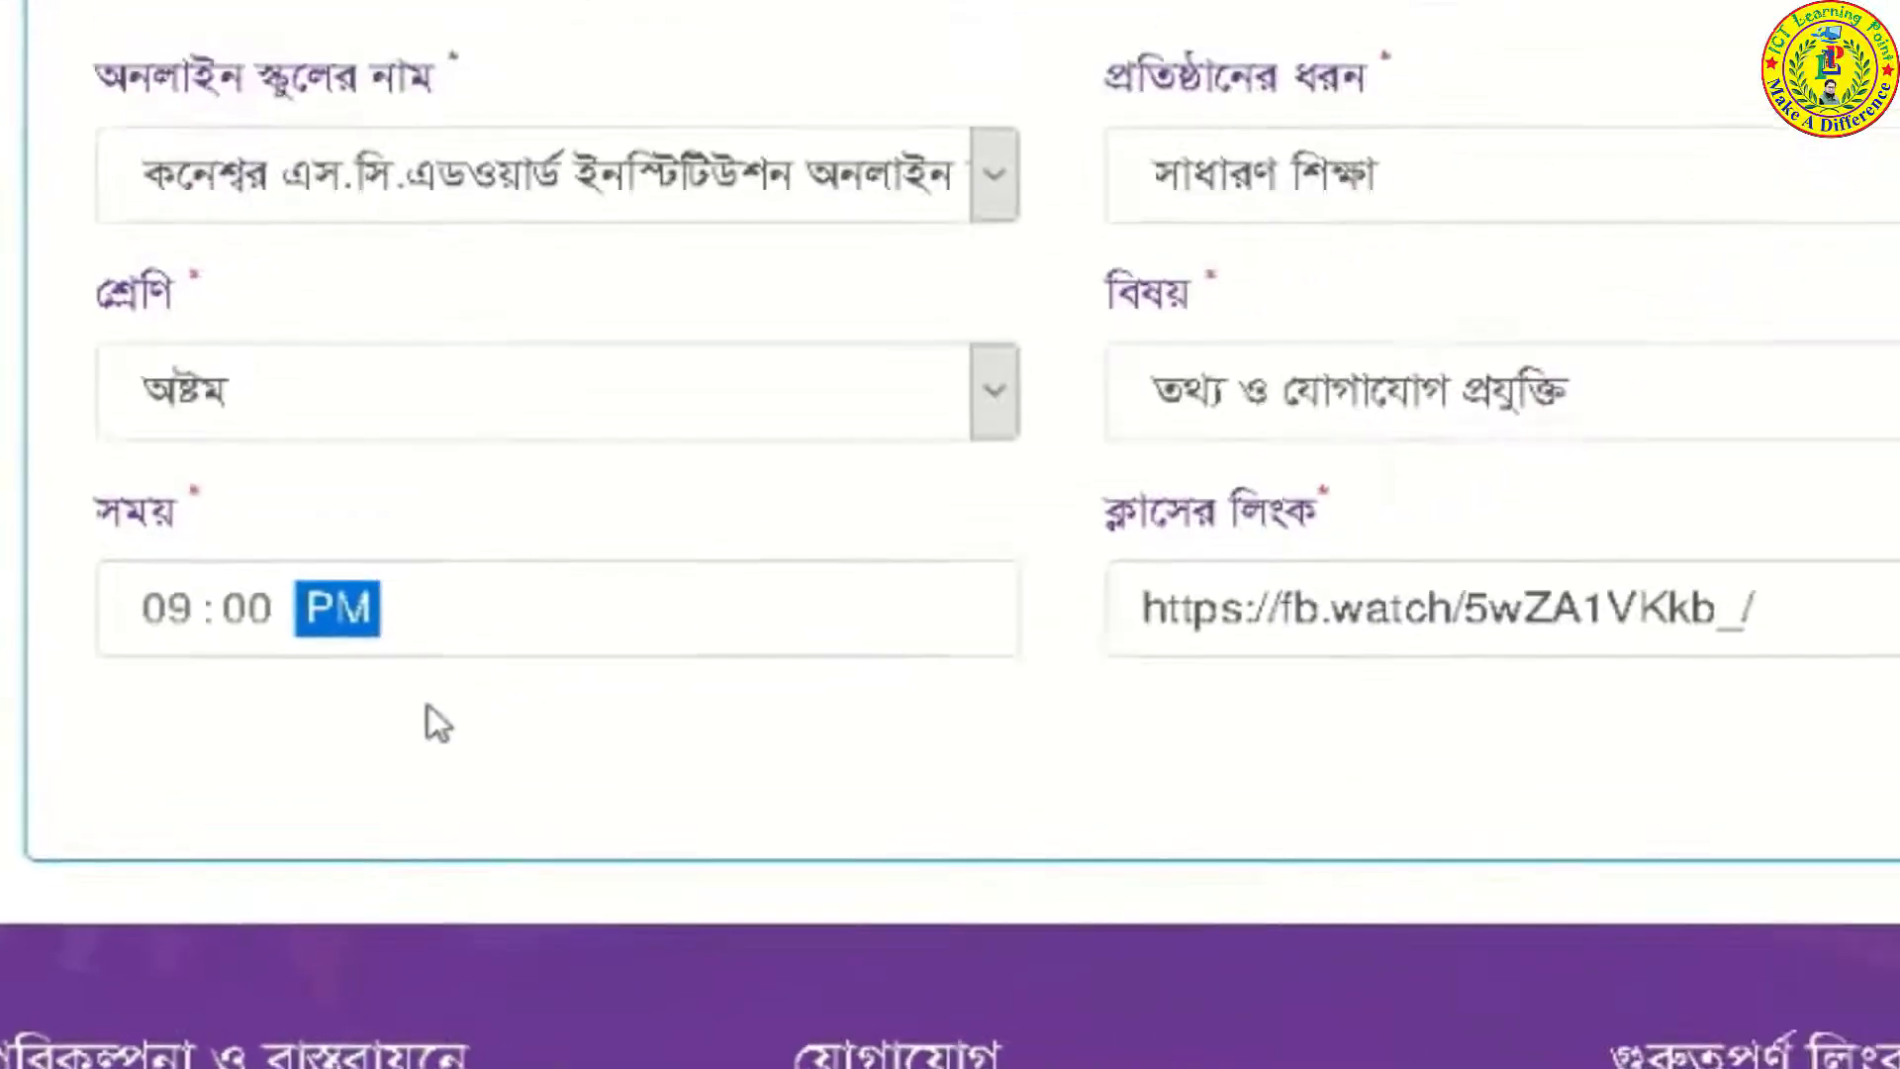
text(a)
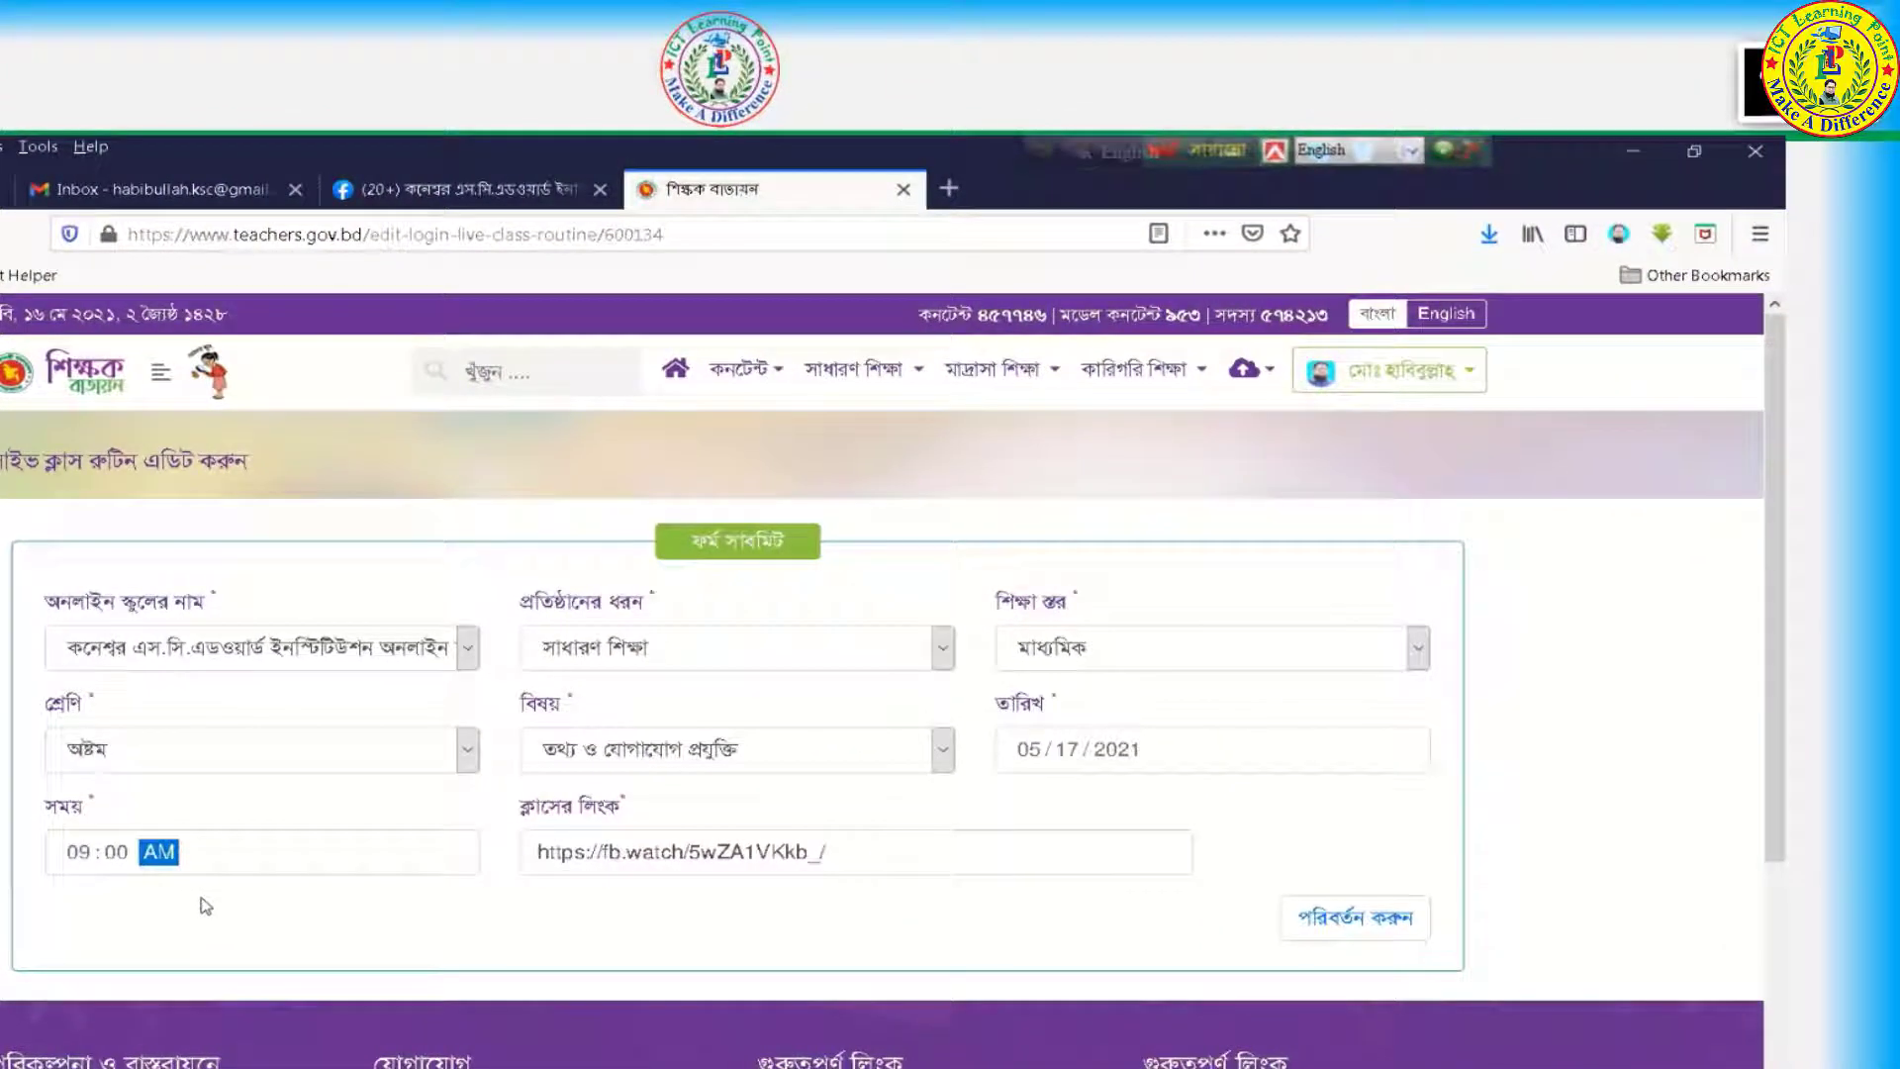
click(513, 940)
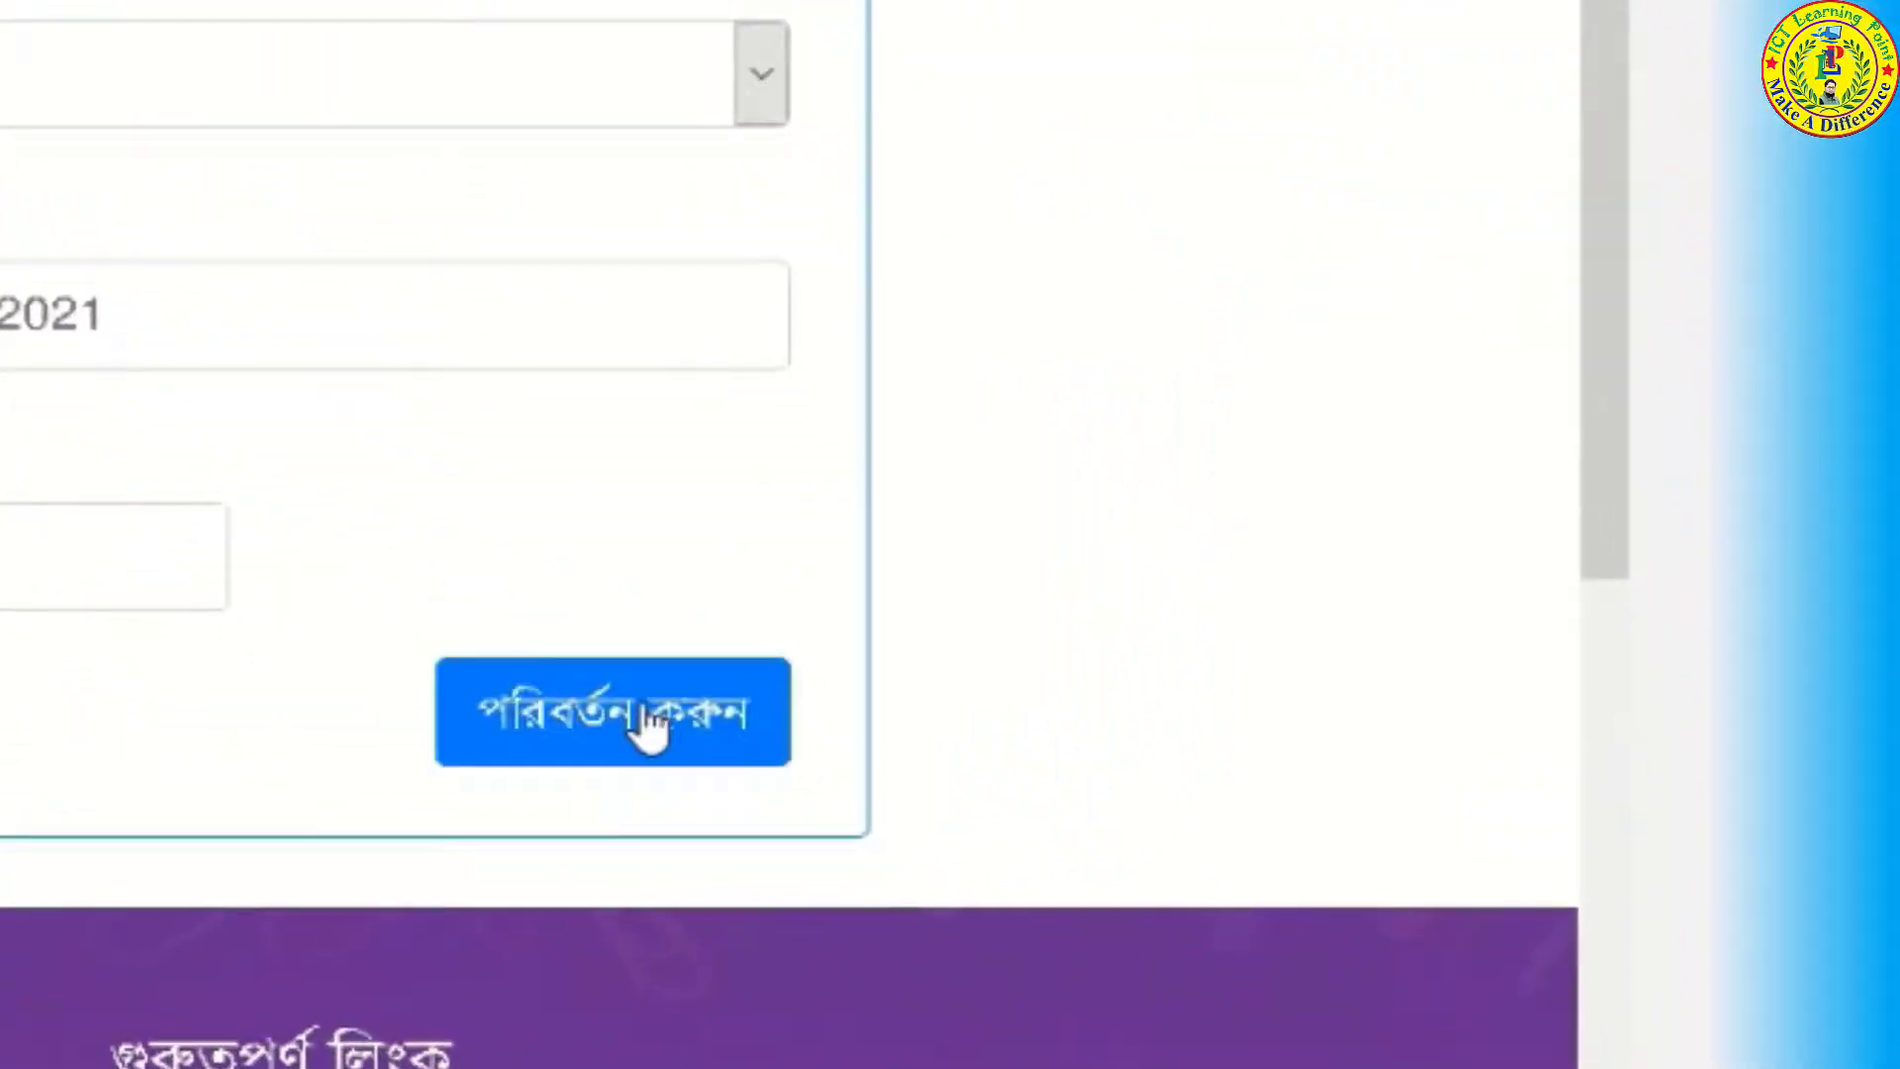
click(648, 726)
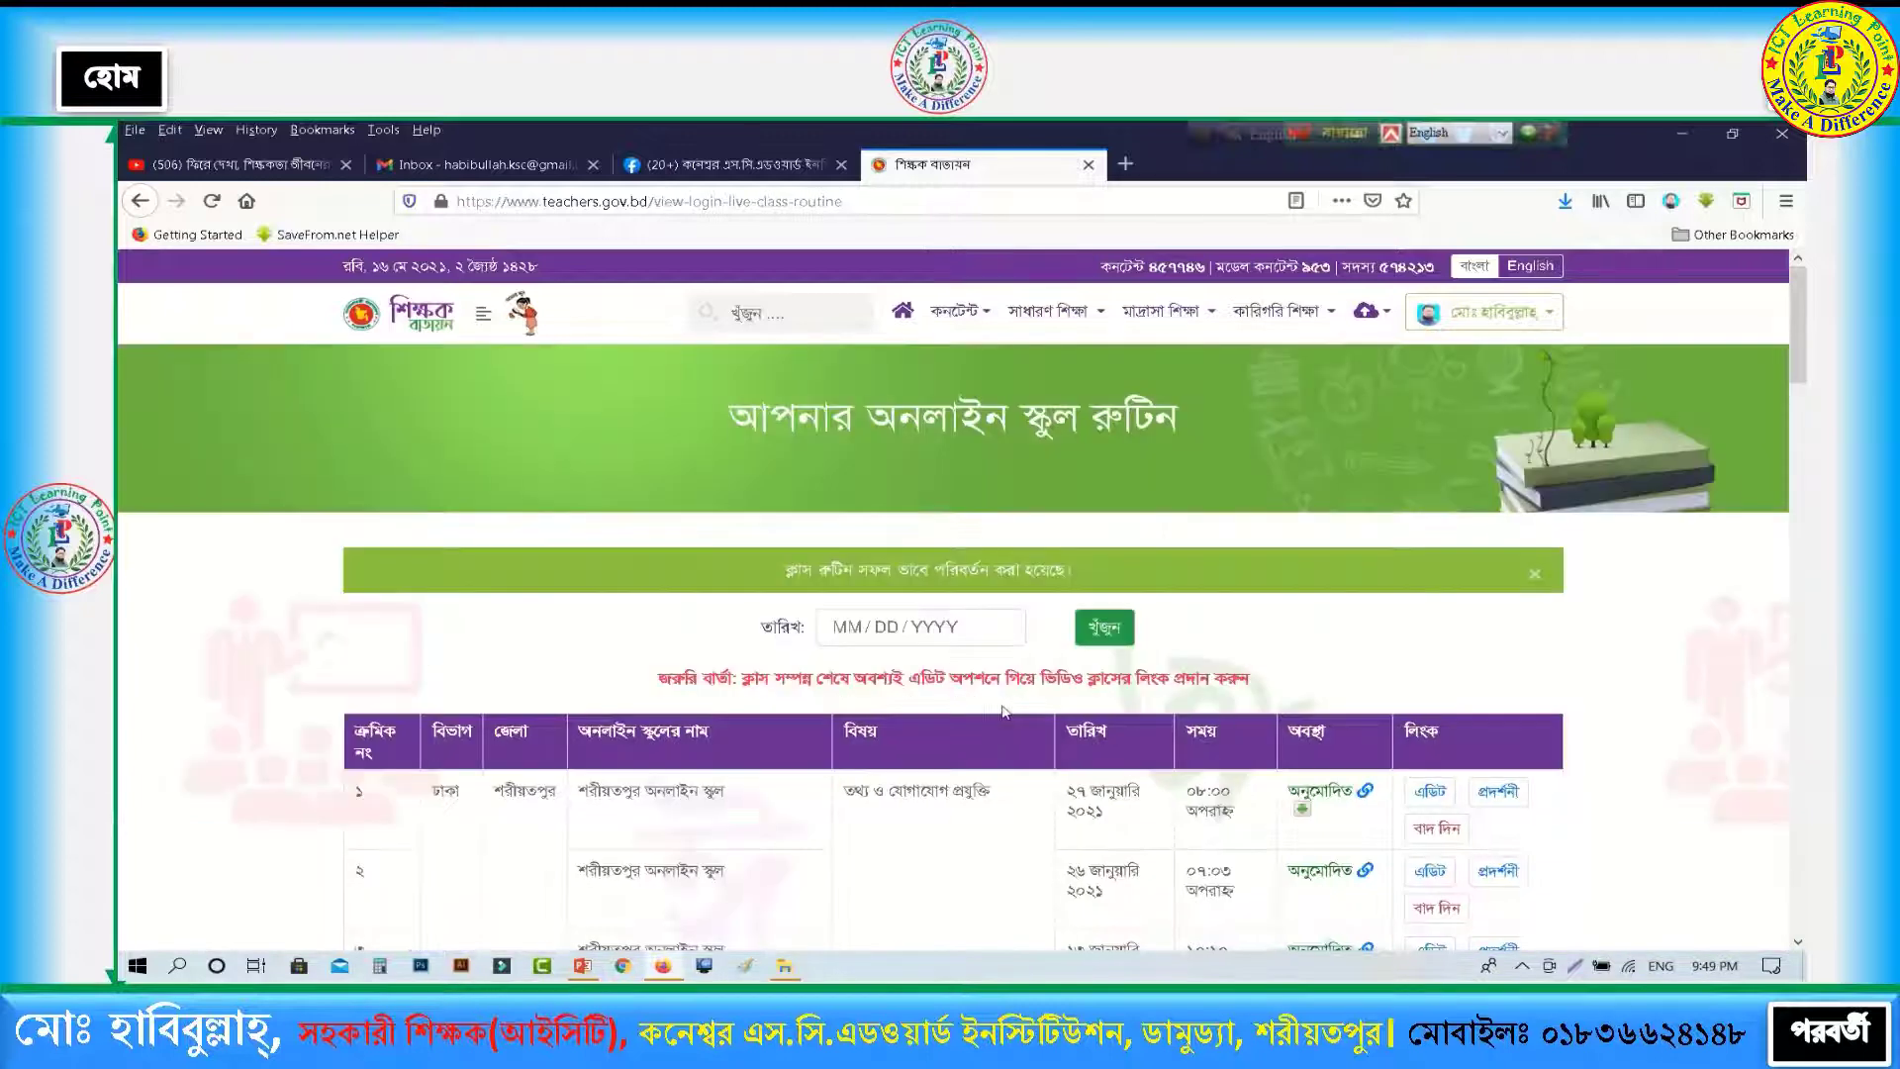
Step: Locate the 17 May 2021 class entry in the routine list and check its approval status and class link
scroll(1370, 691, down, 6)
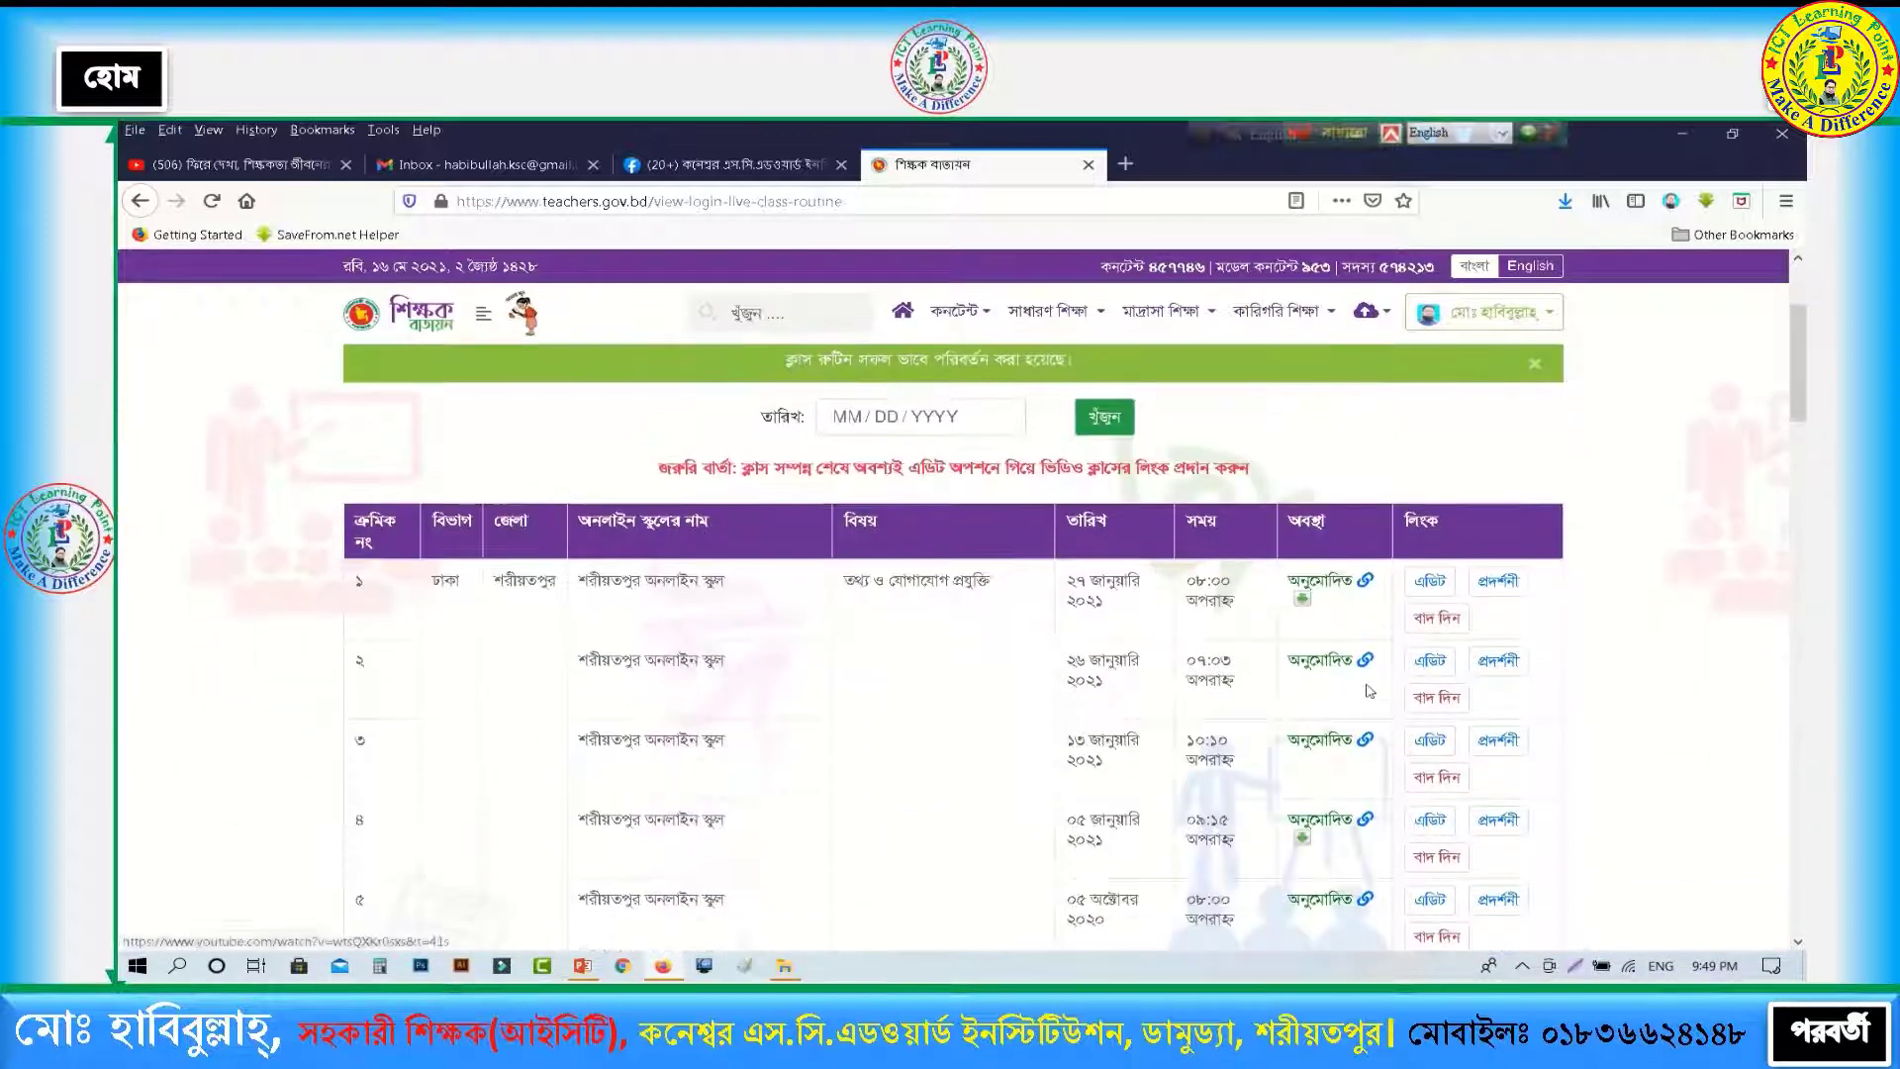
scroll(1353, 679, down, 2)
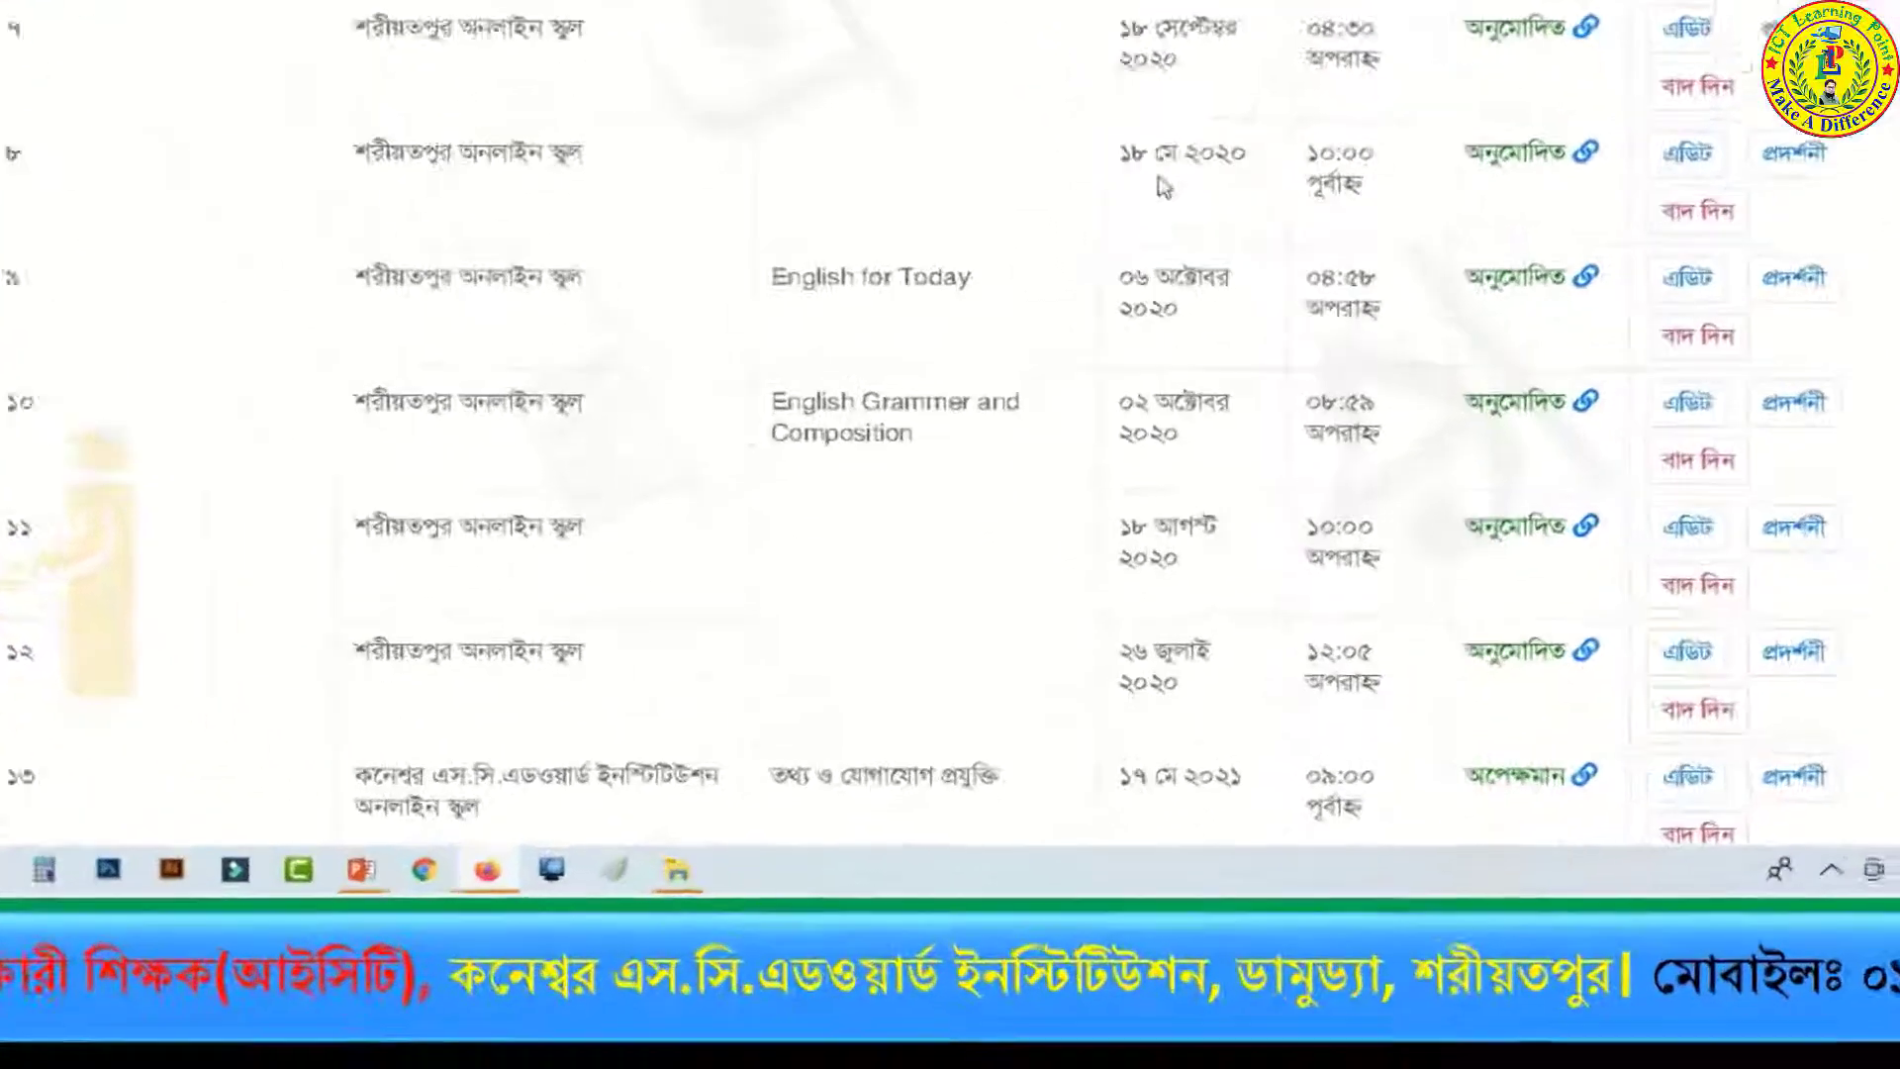
scroll(1365, 318, down, 4)
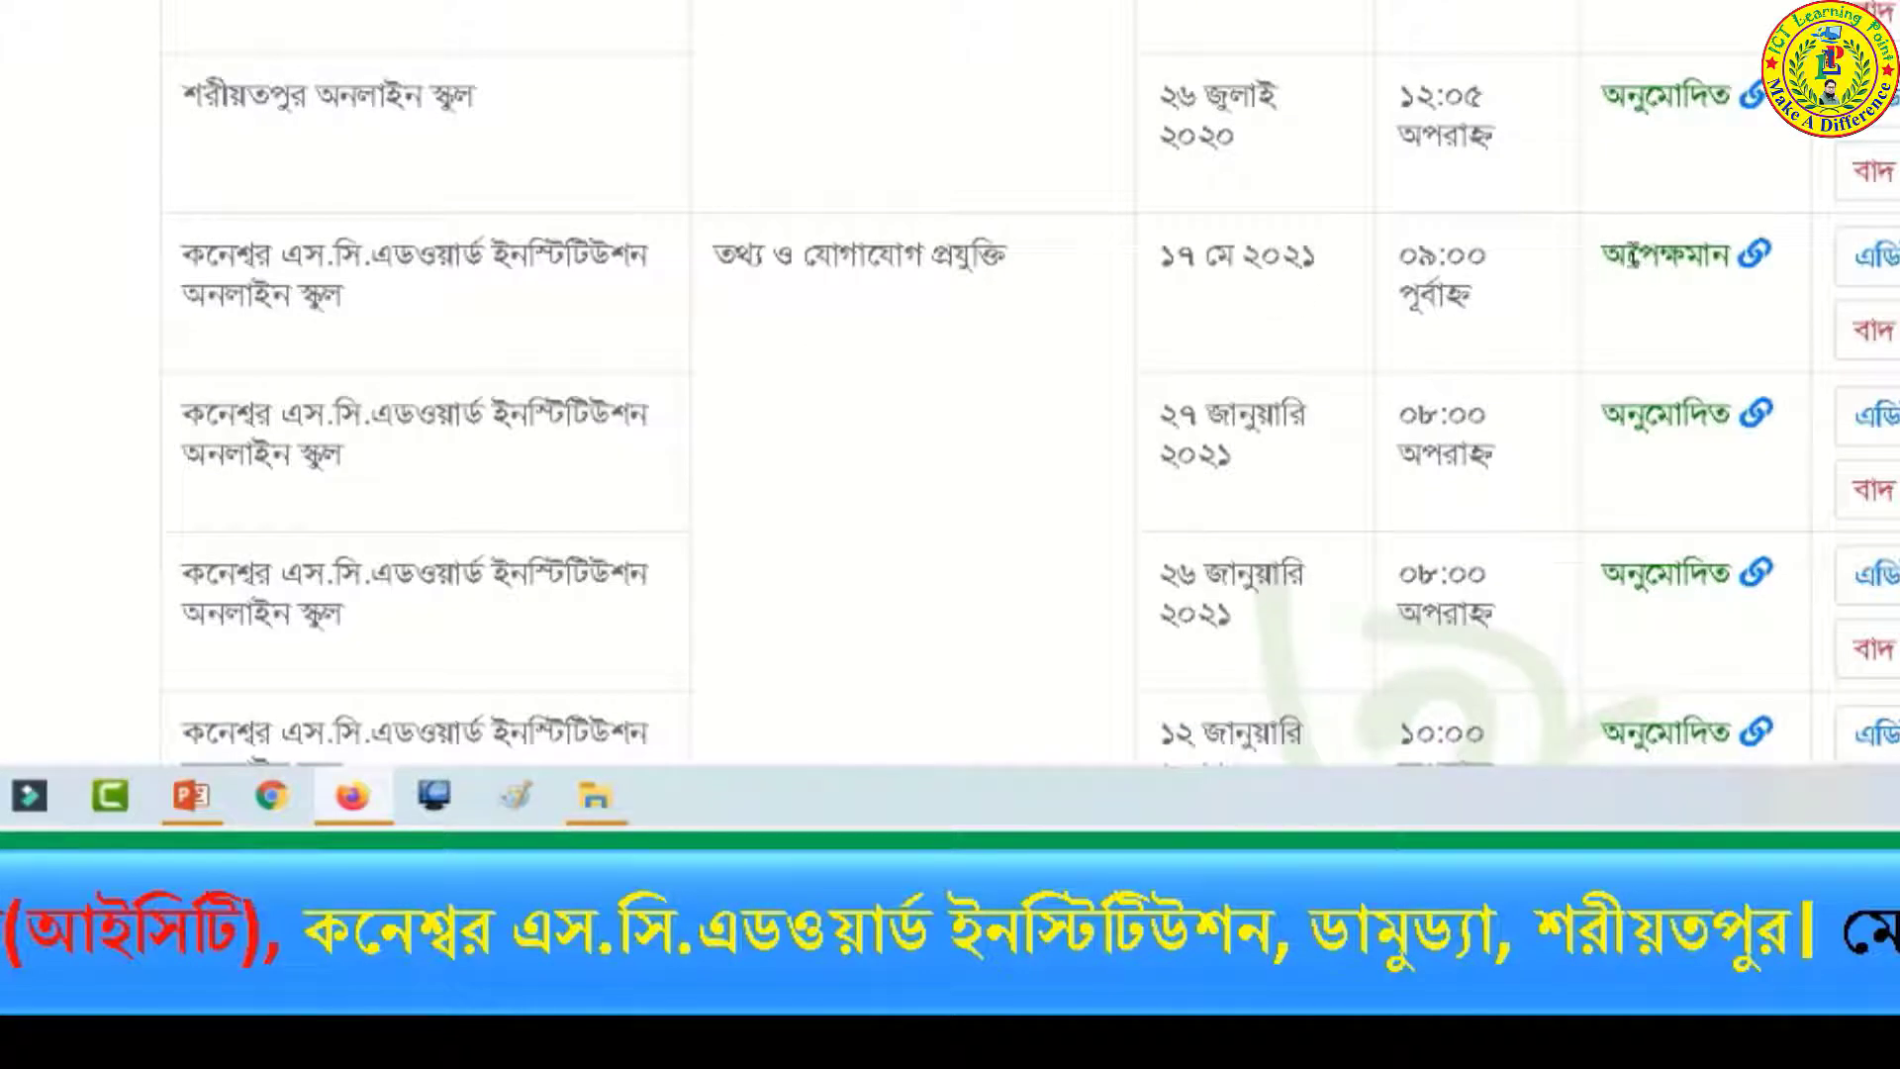
drag(1605, 253, 1756, 268)
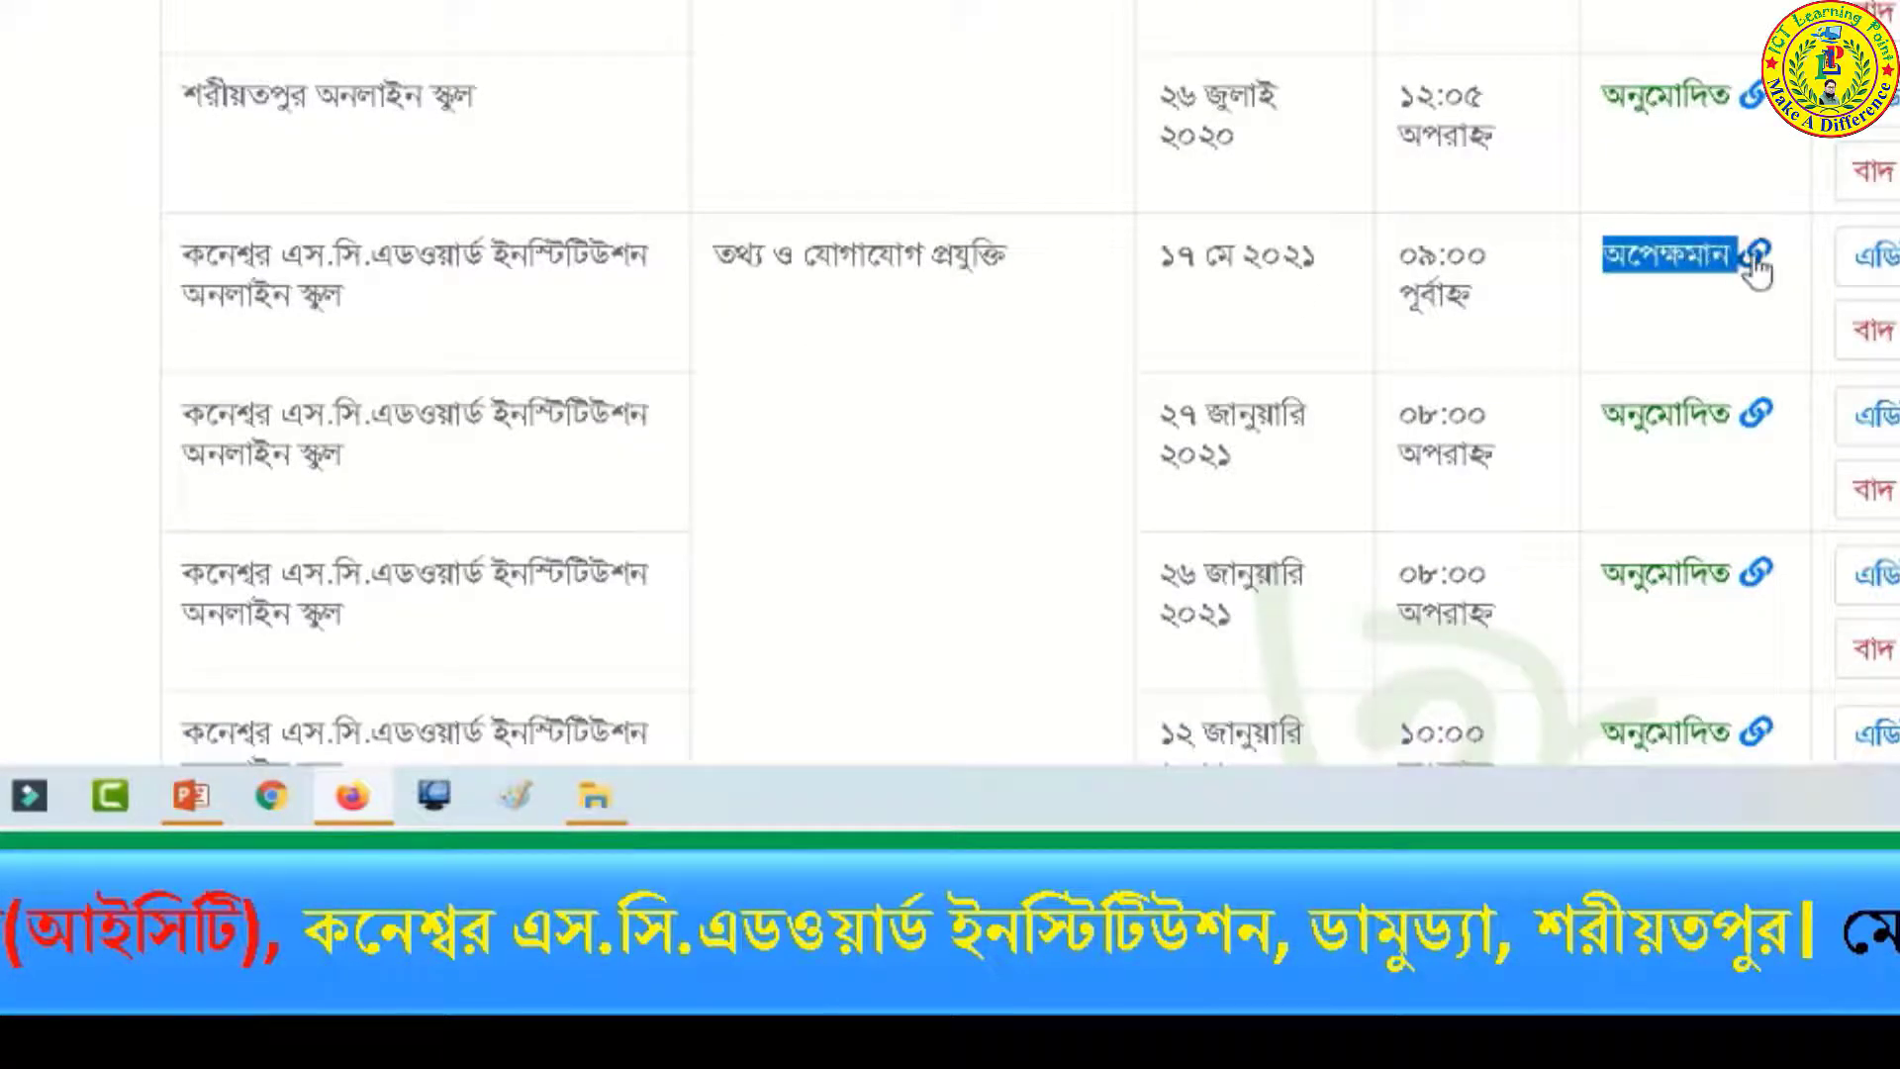
click(1645, 293)
drag(1605, 260, 1752, 255)
click(1682, 307)
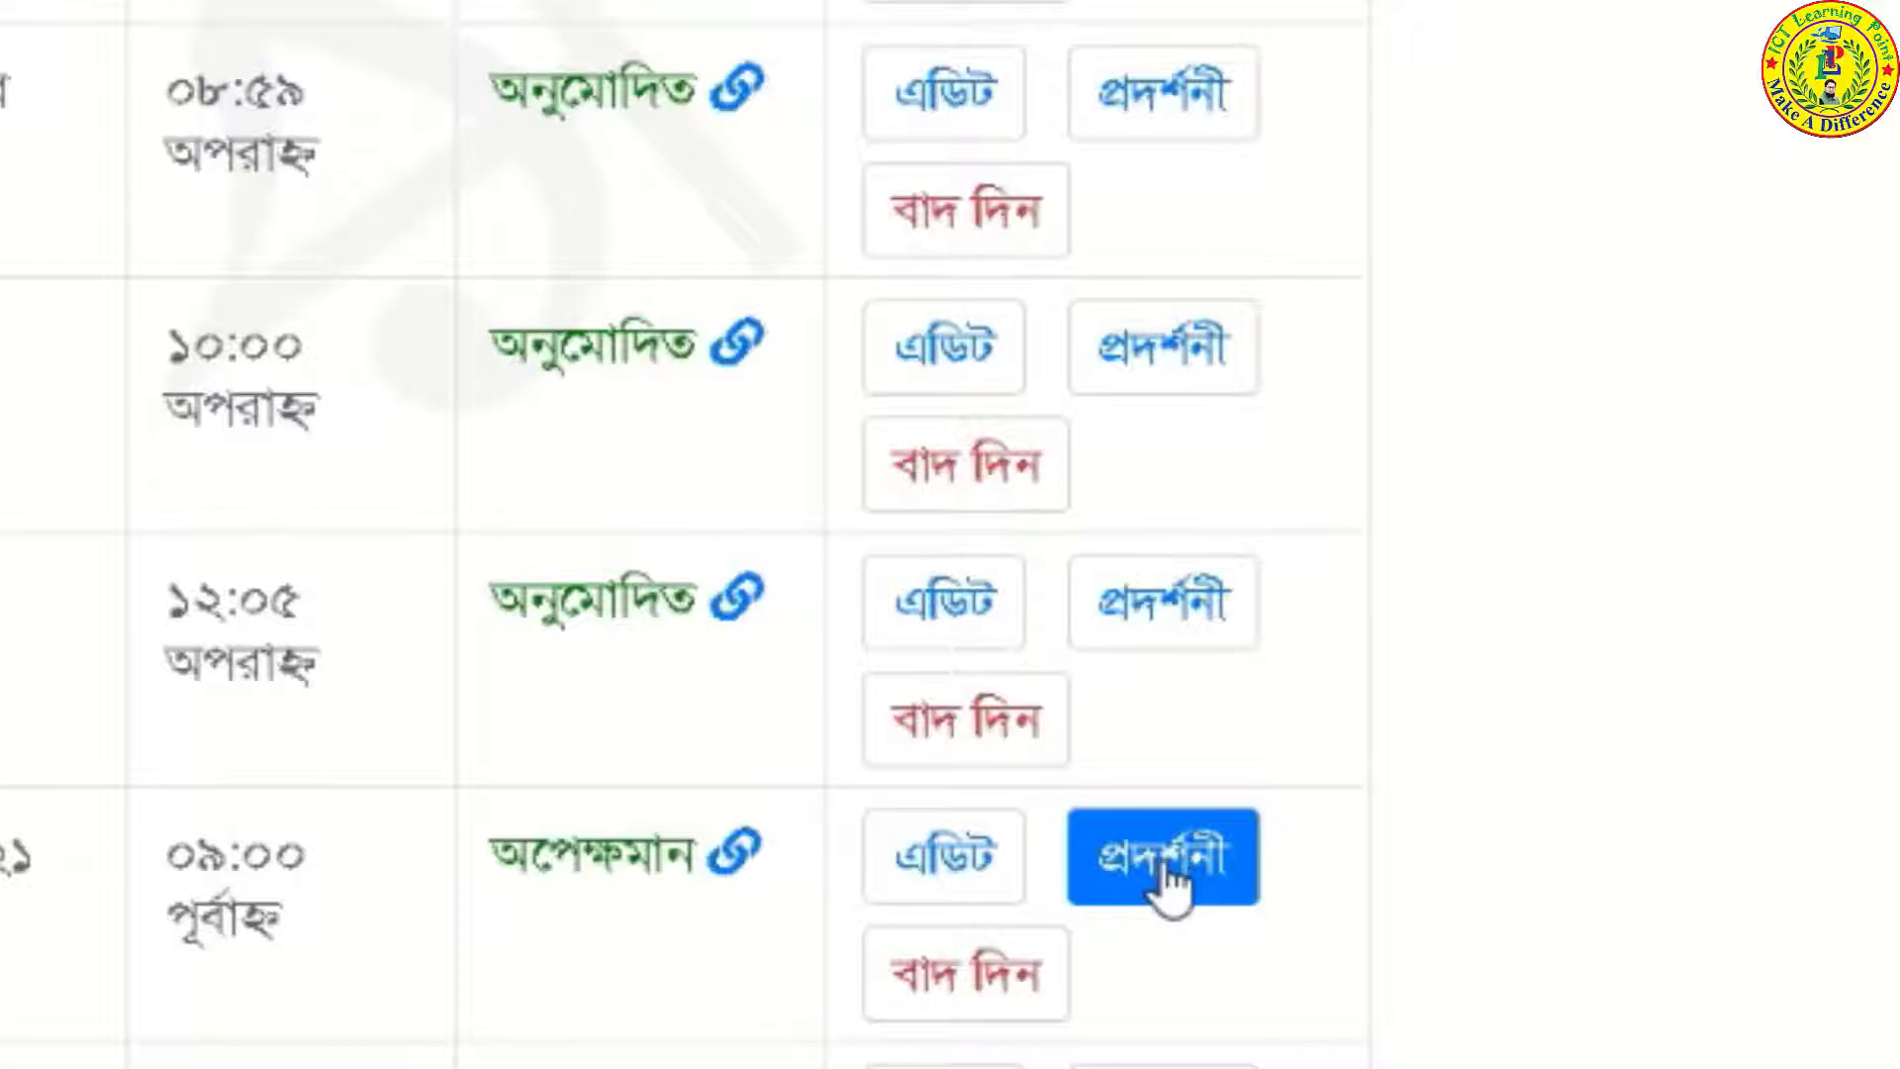
Step: Open the 17 May 2021 entry's class video, skip ahead to about 1:19 to check the playback, and pause it
click(1167, 880)
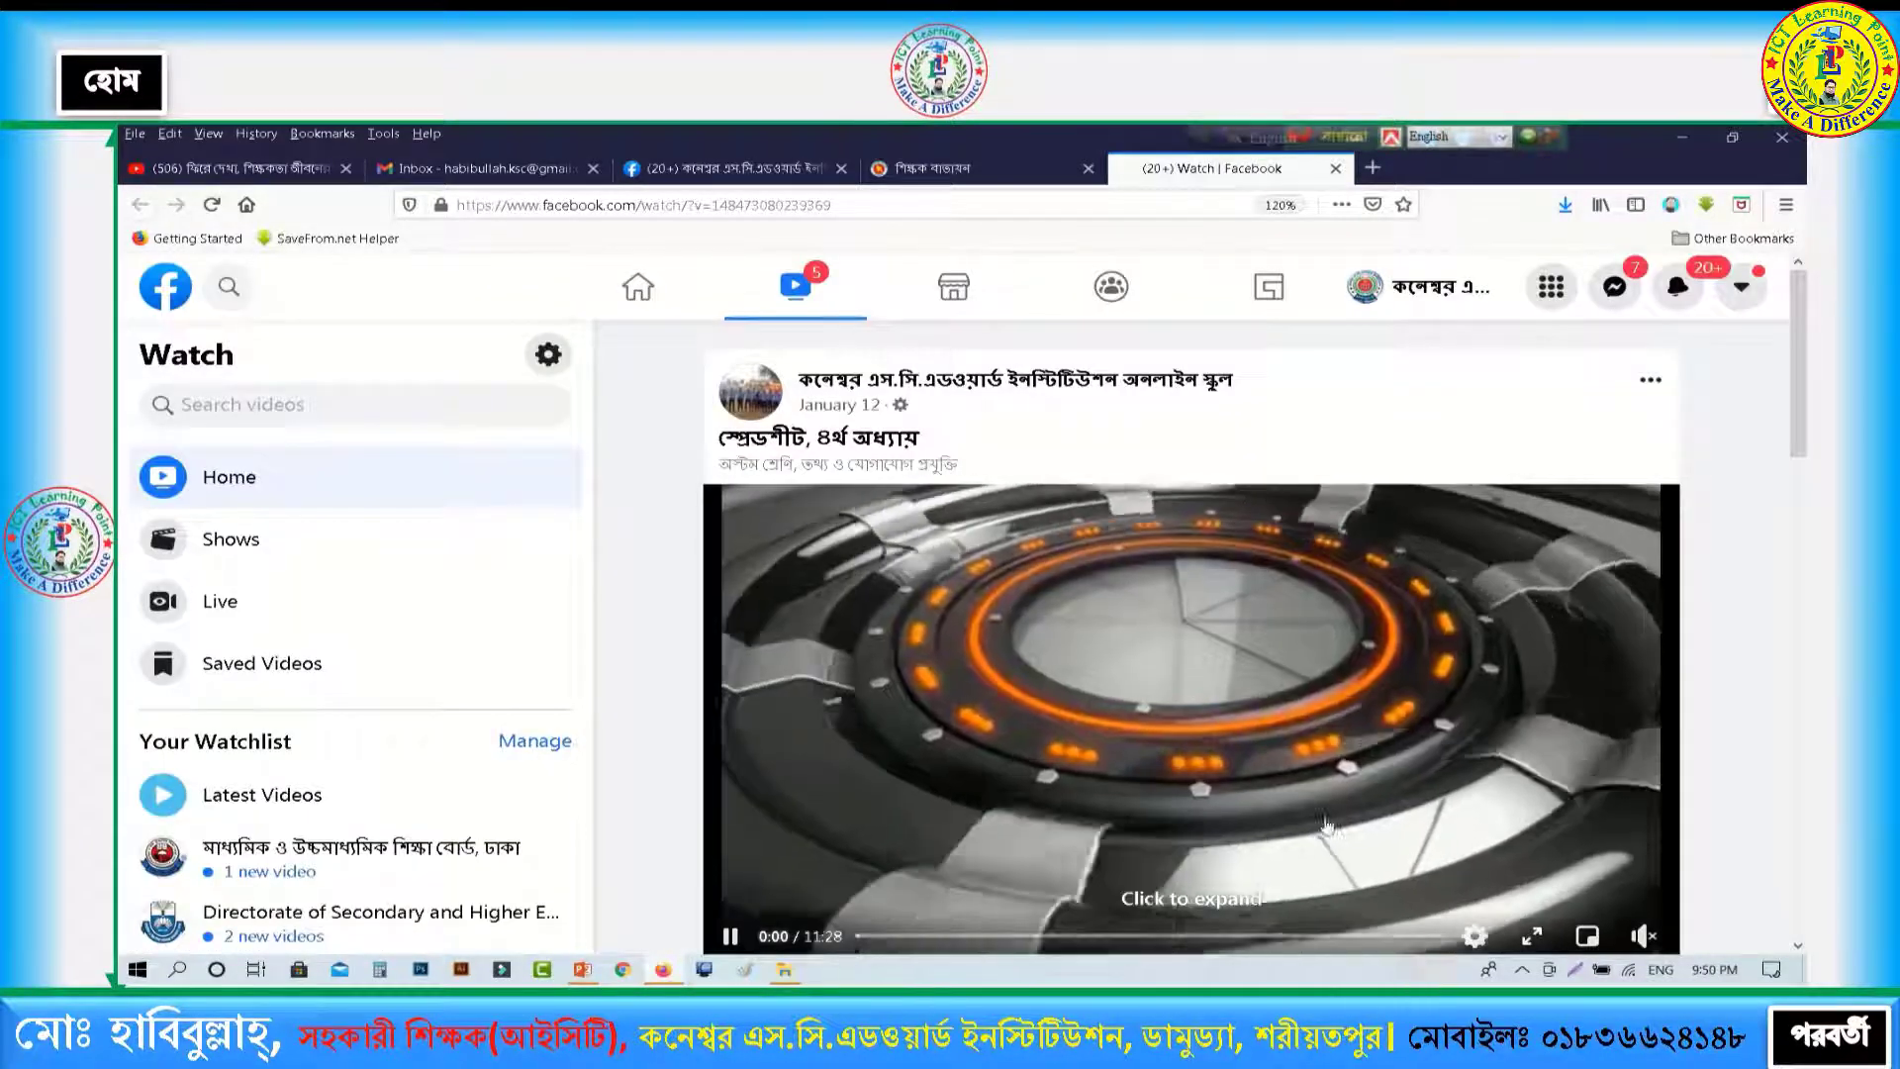
scroll(1136, 857, down, 1)
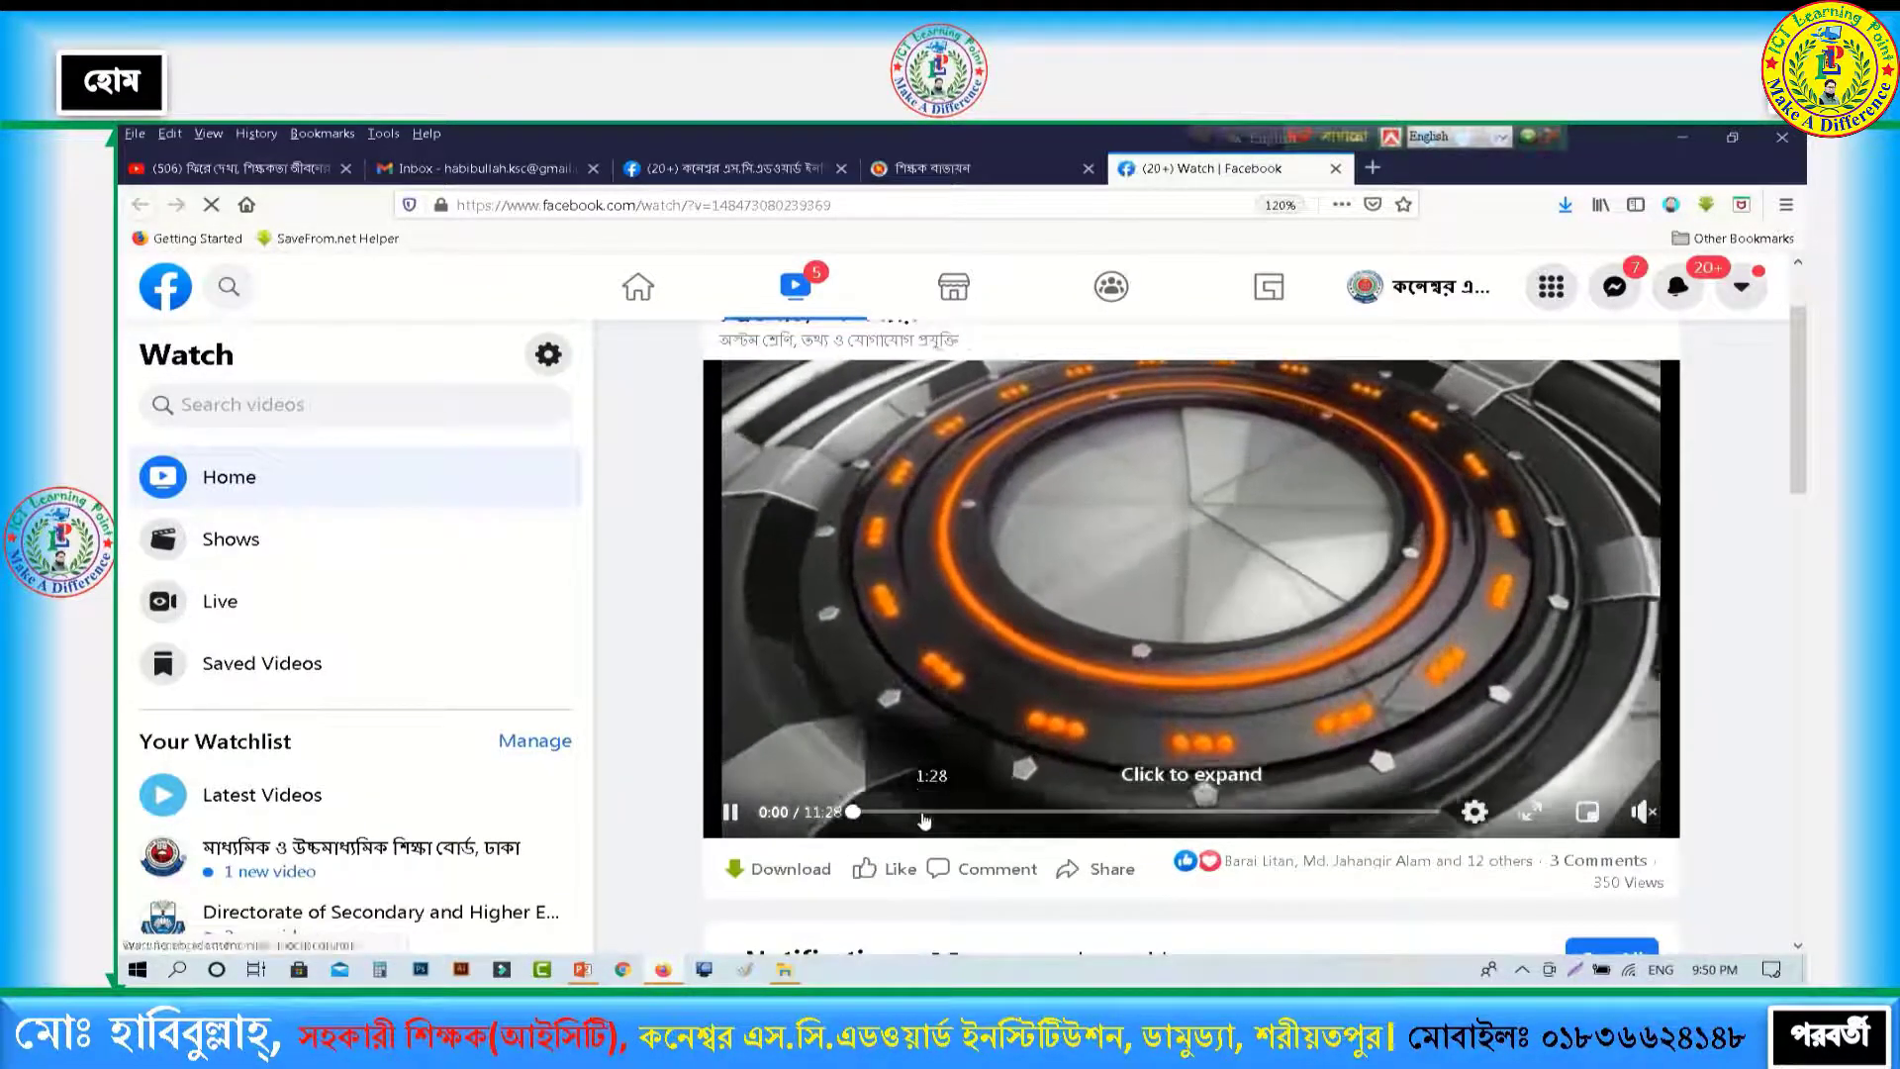
click(922, 813)
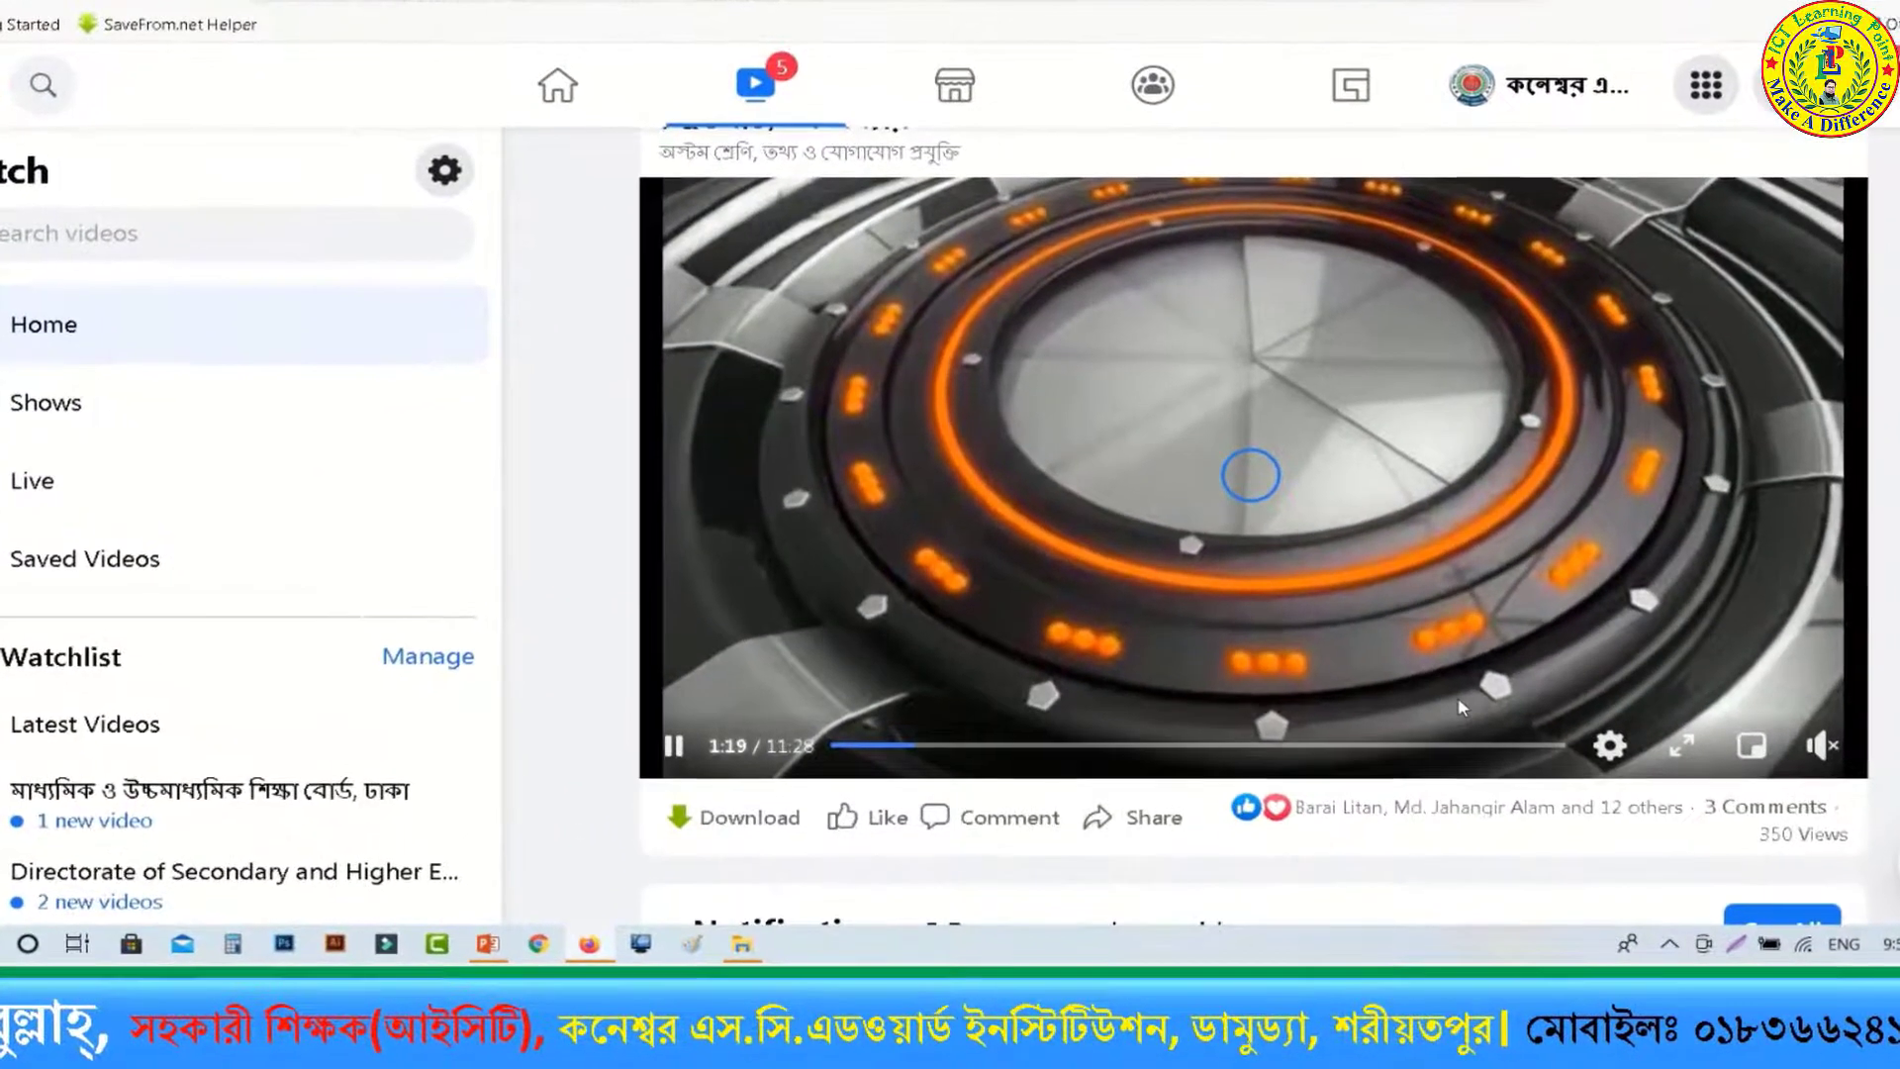
scroll(1455, 709, up, 1)
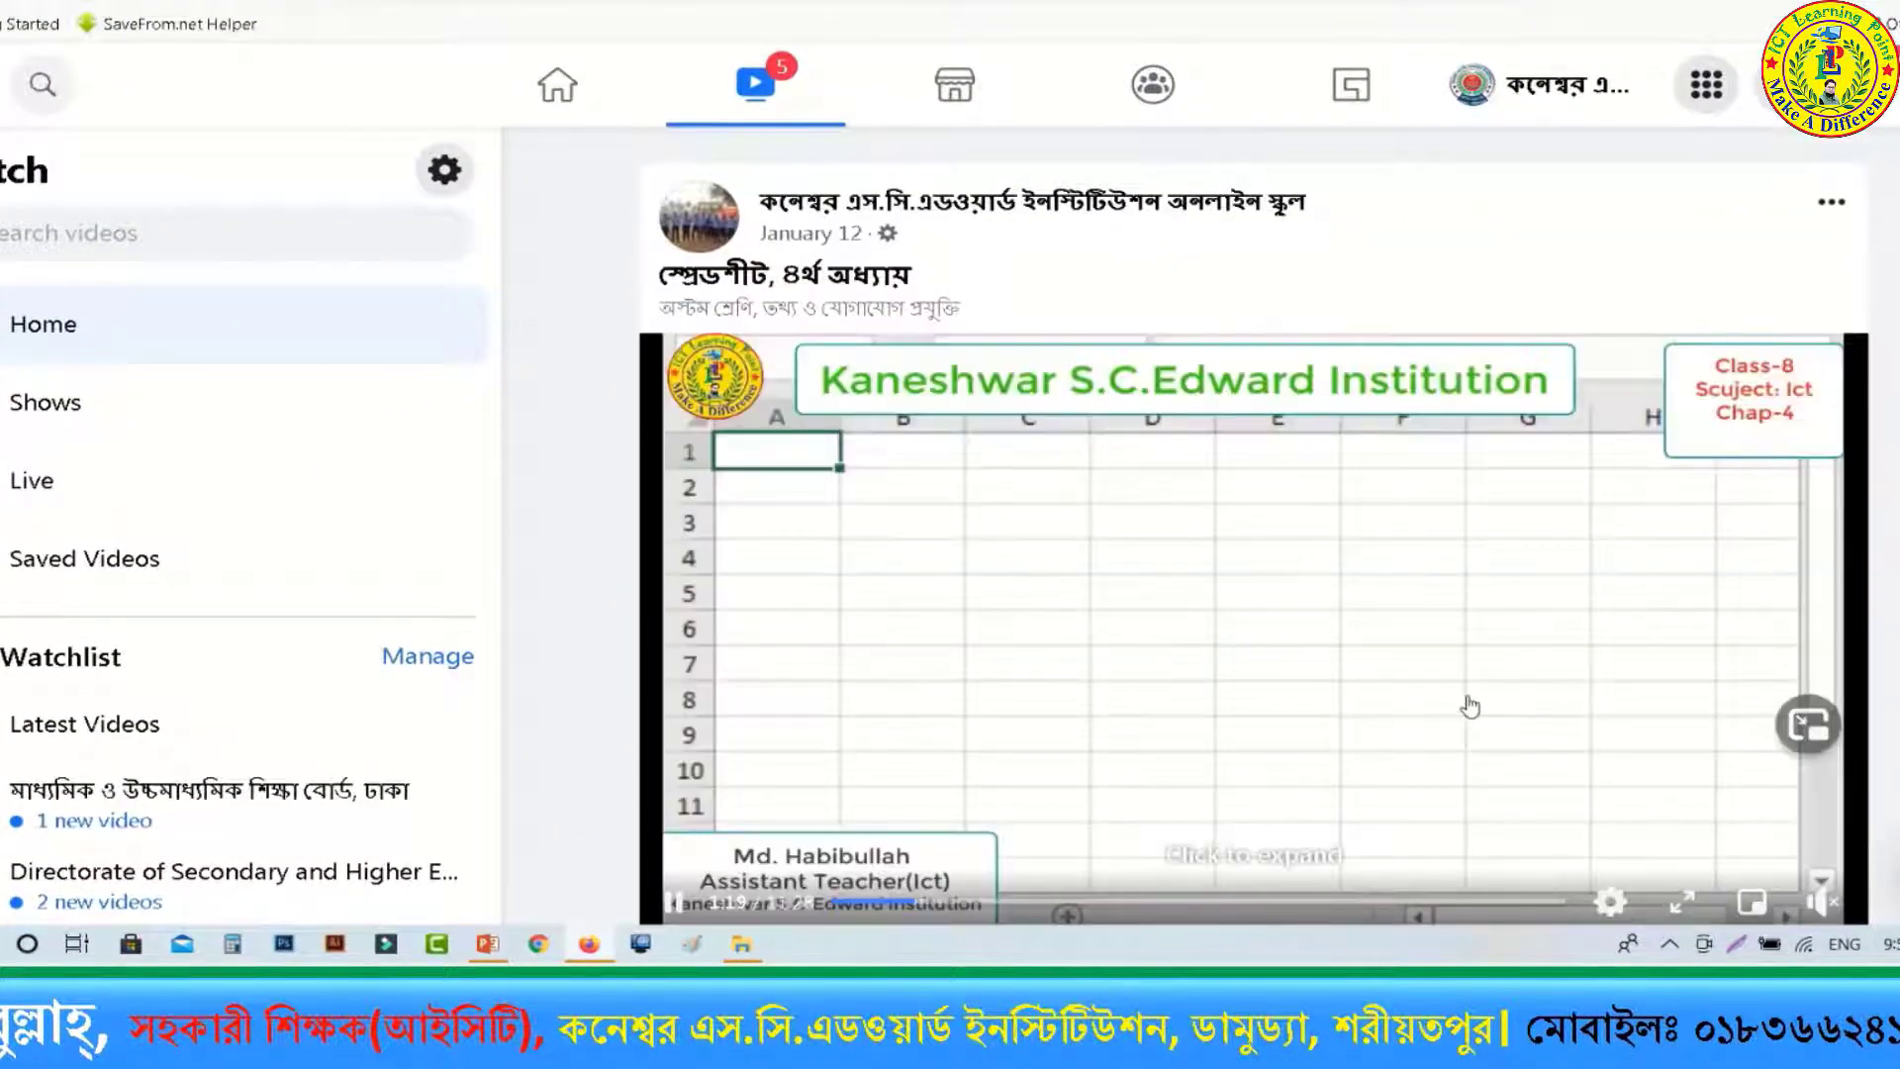
scroll(1464, 708, down, 1)
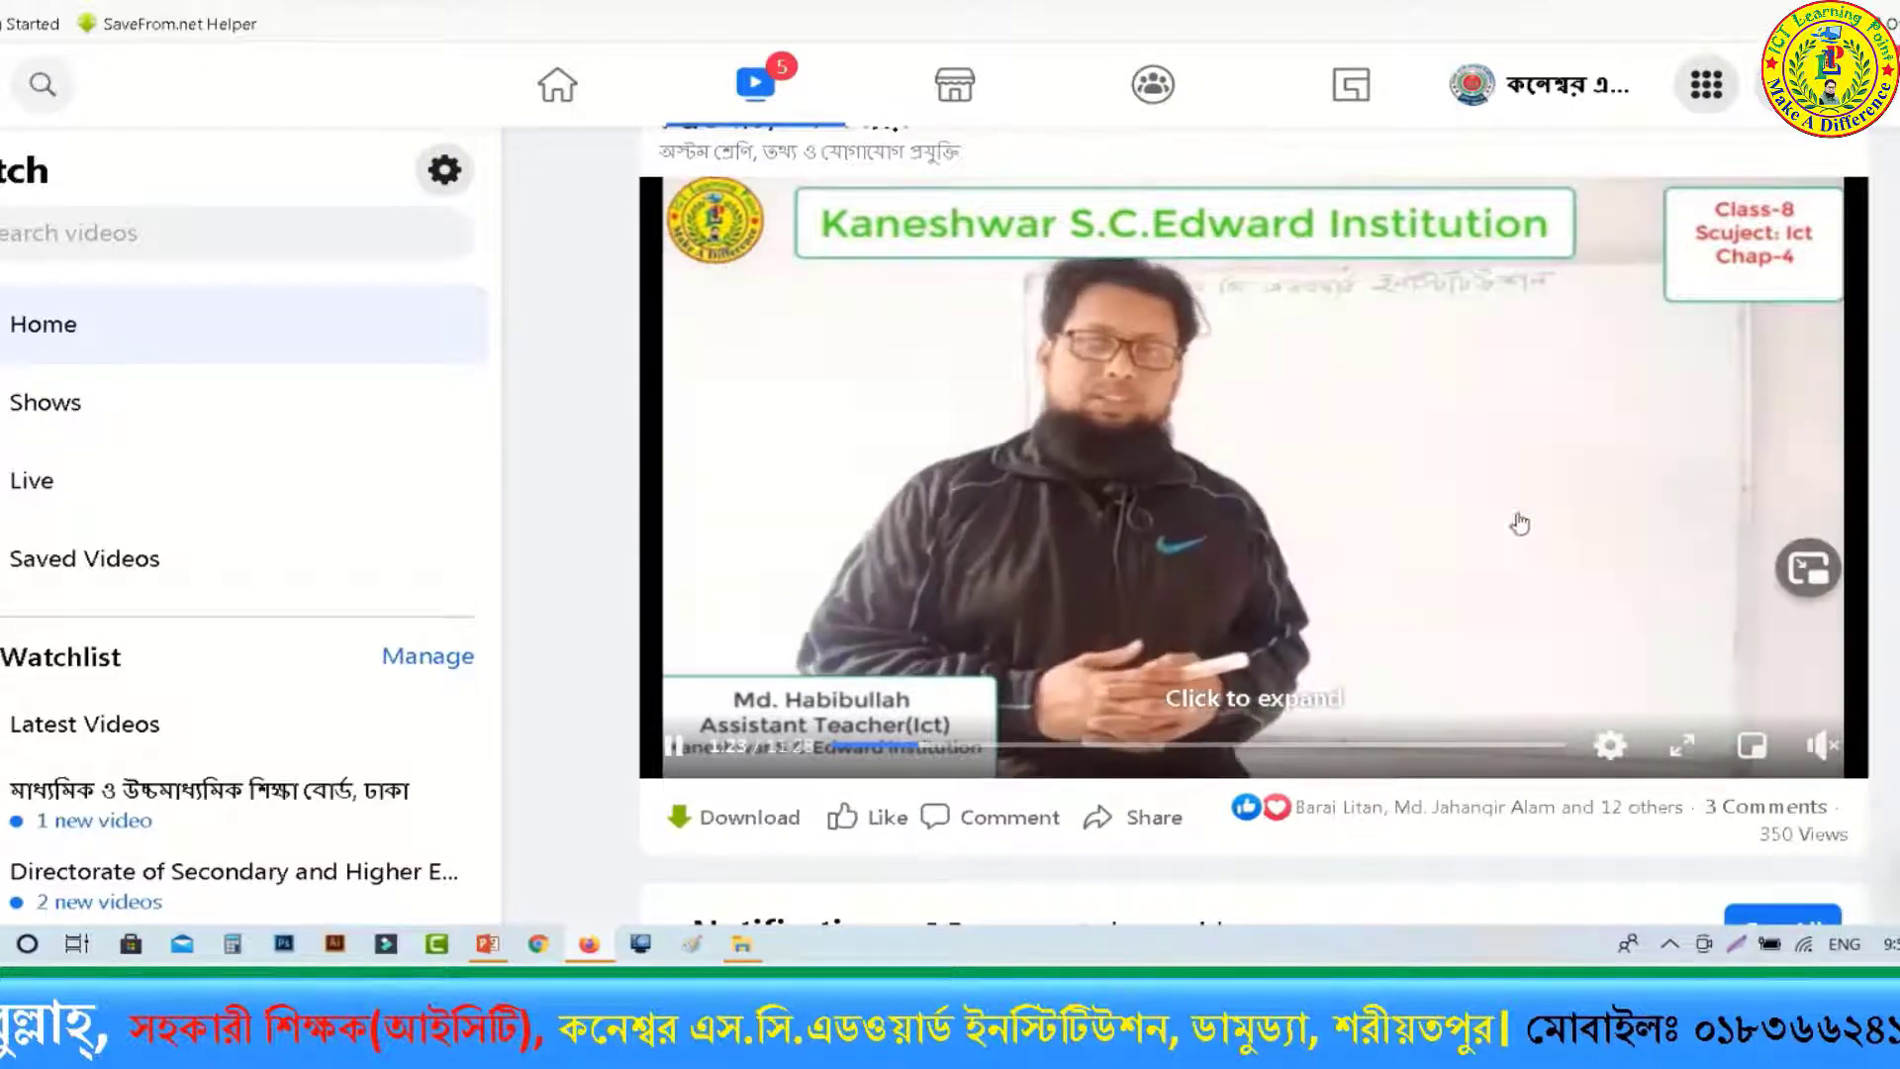
click(675, 744)
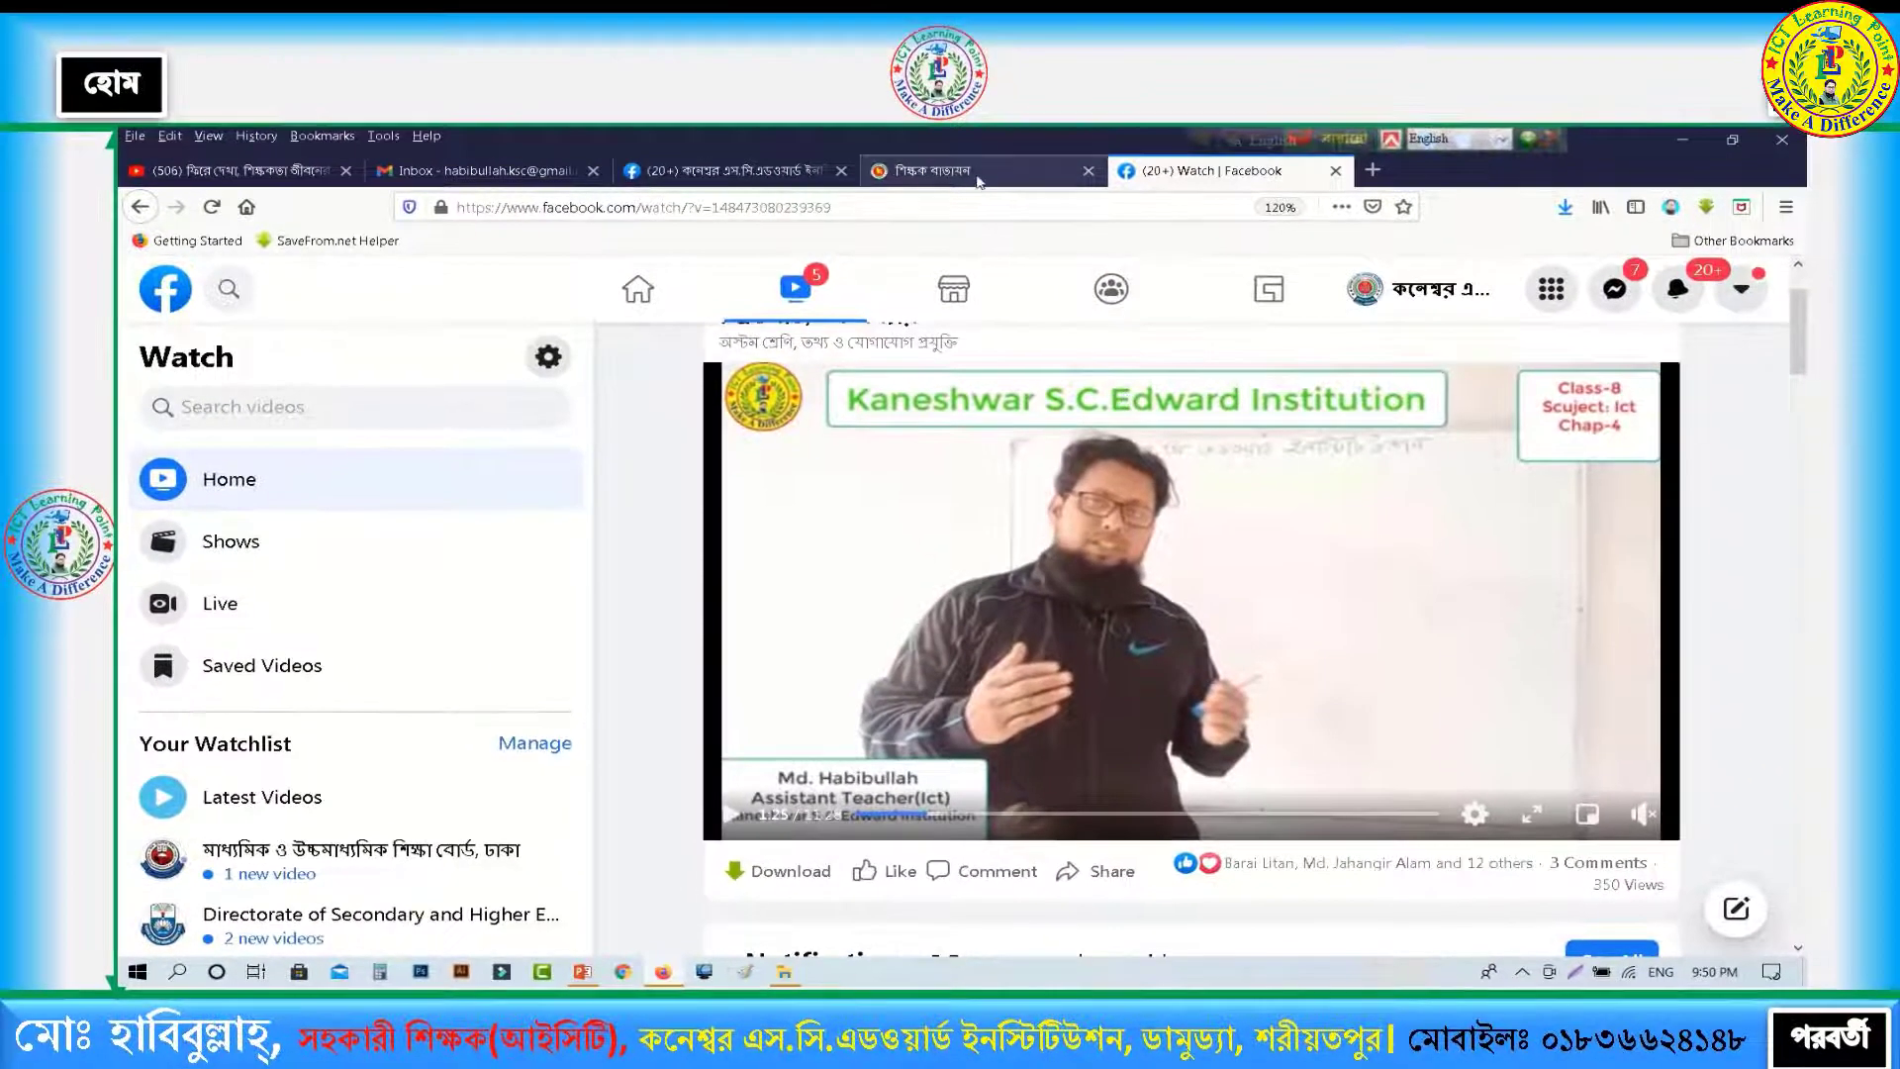
Step: Return to the class routine list, open the teacher's profile page and look through its achievements and content sections
click(979, 173)
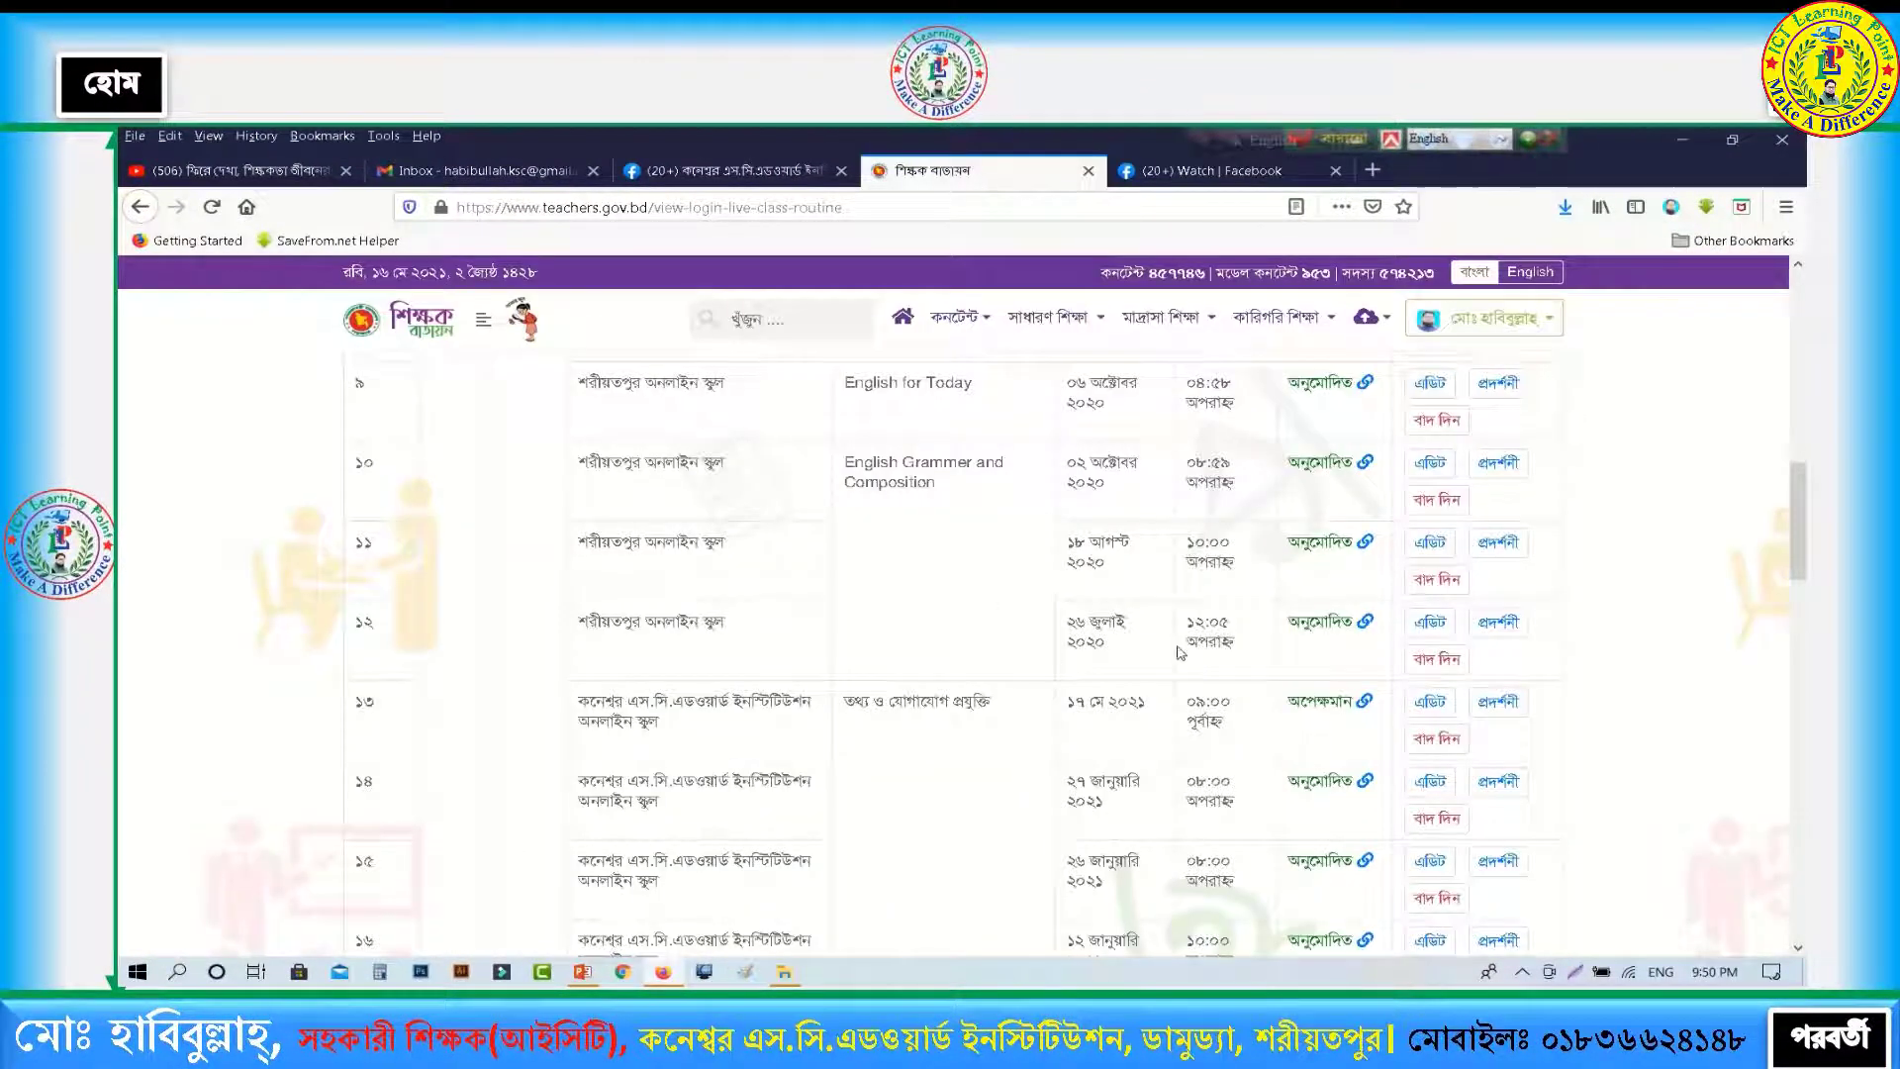
scroll(1176, 654, up, 10)
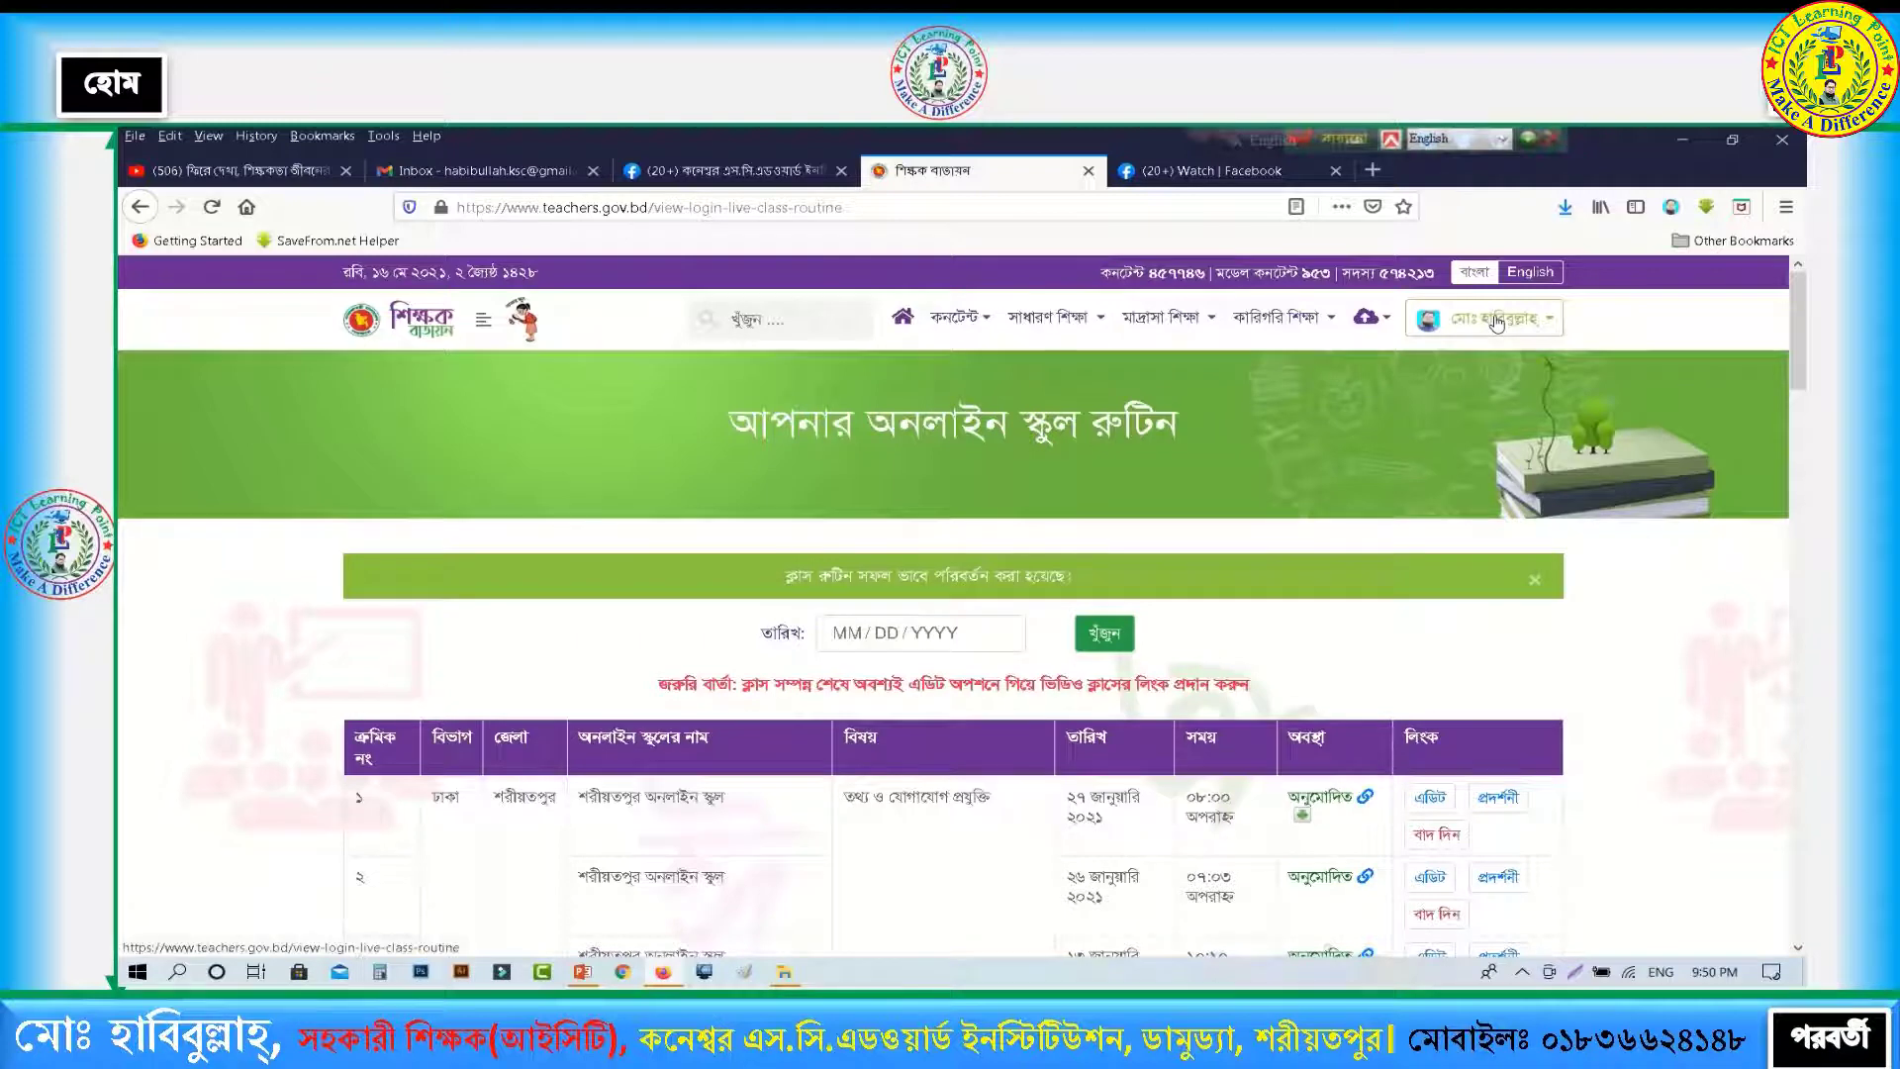
click(1495, 319)
click(1422, 480)
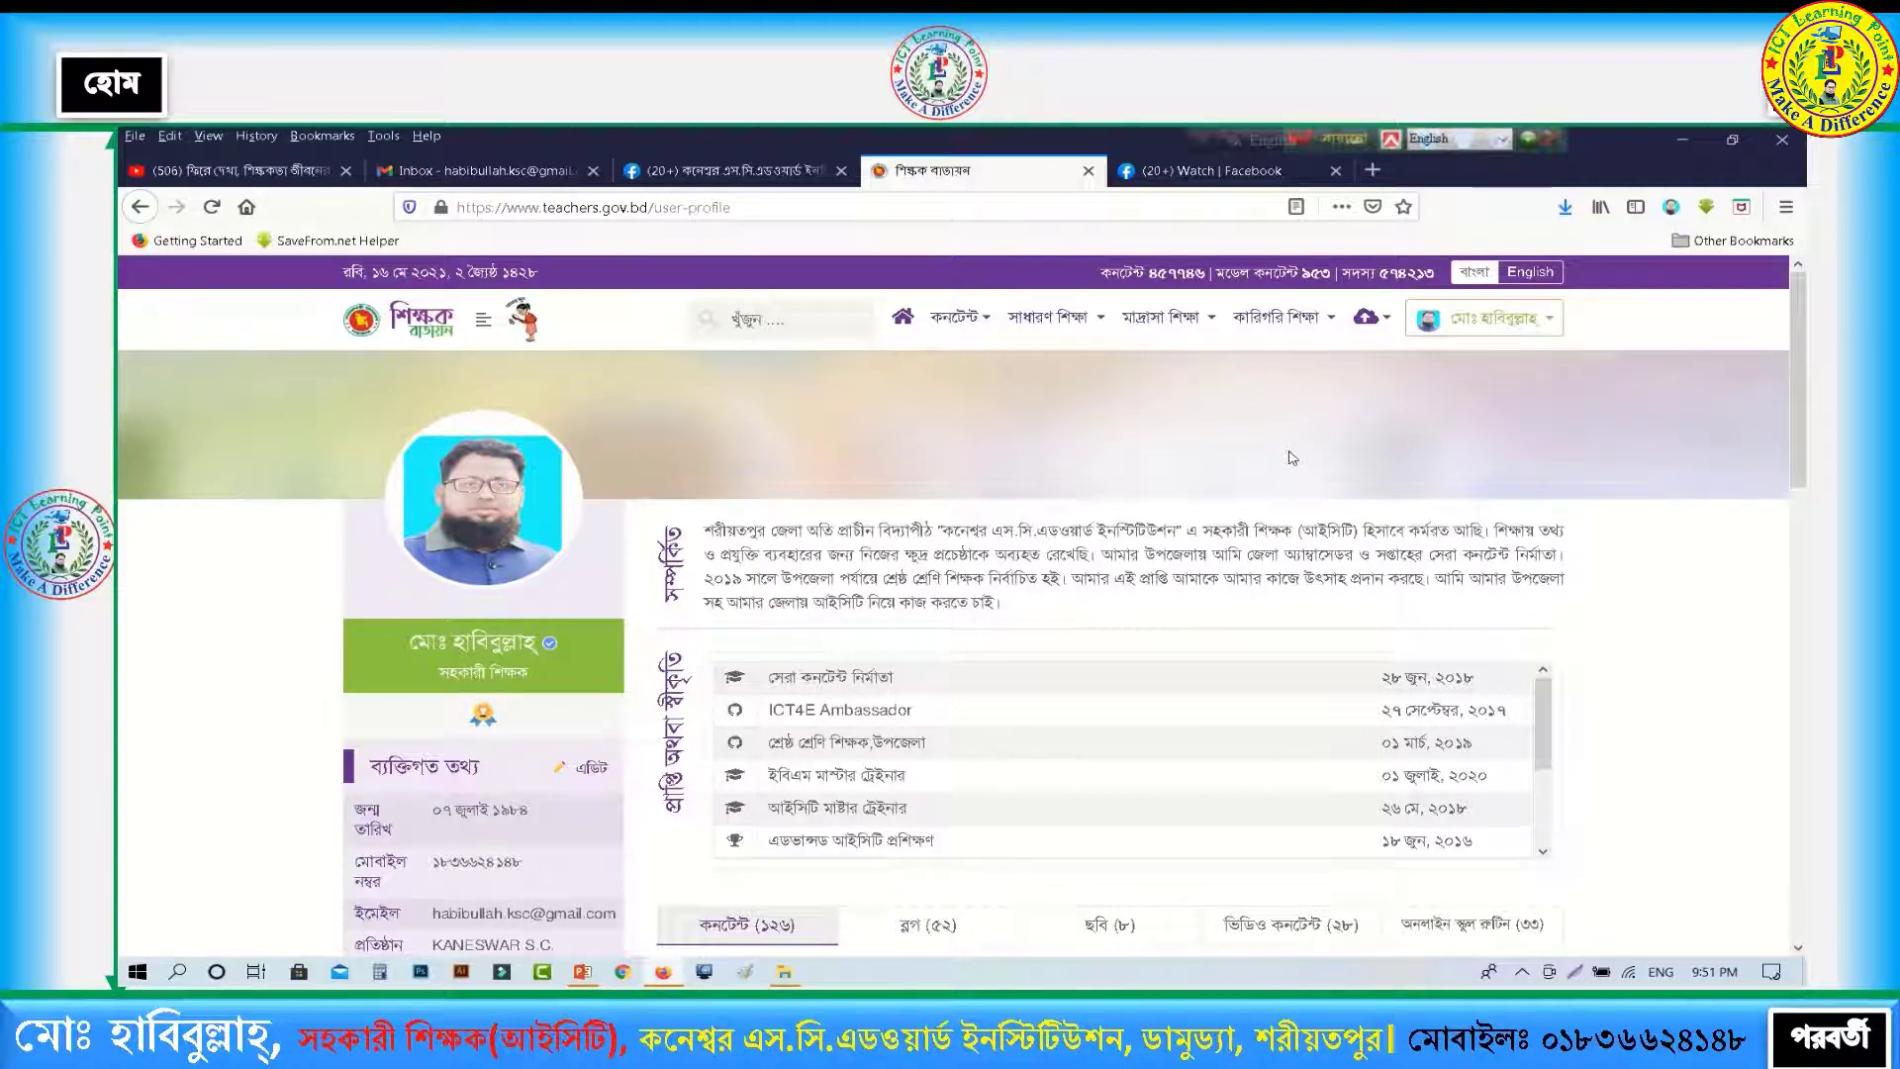
scroll(1292, 457, down, 3)
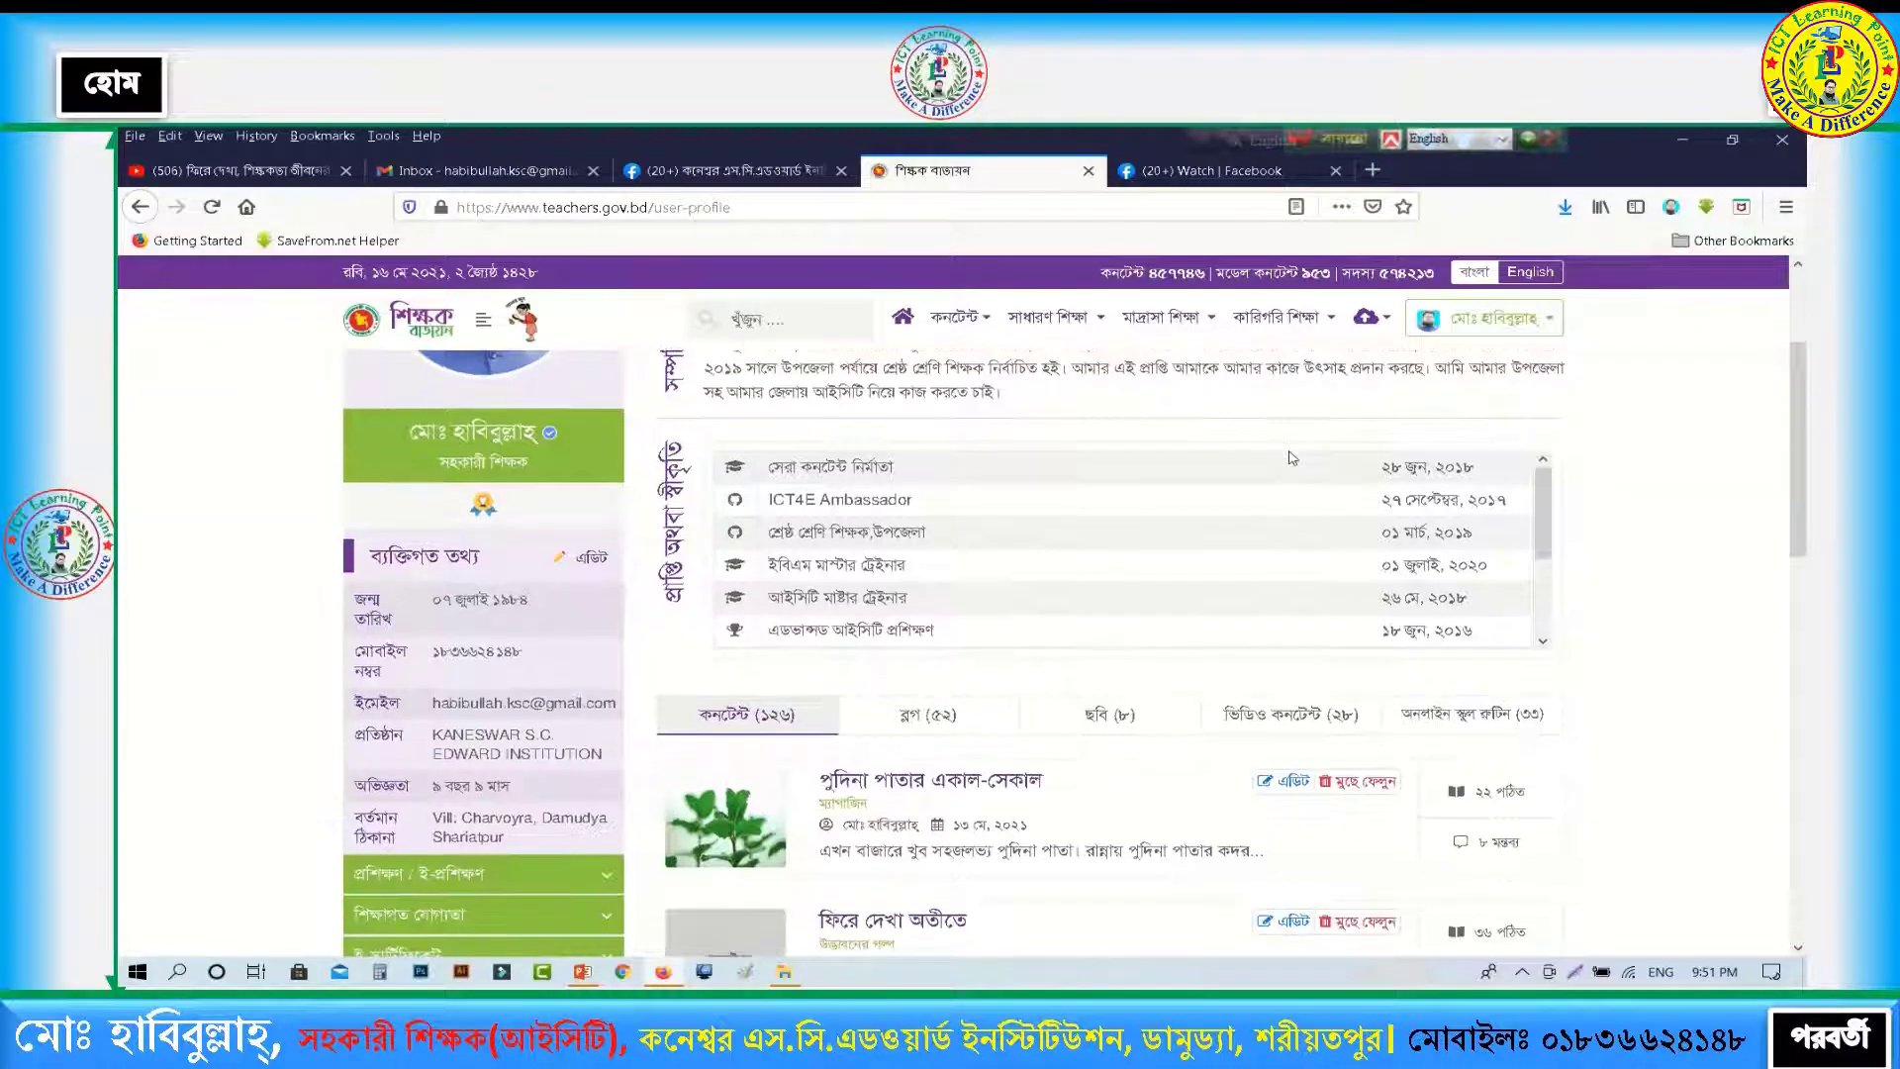
scroll(1293, 457, down, 1)
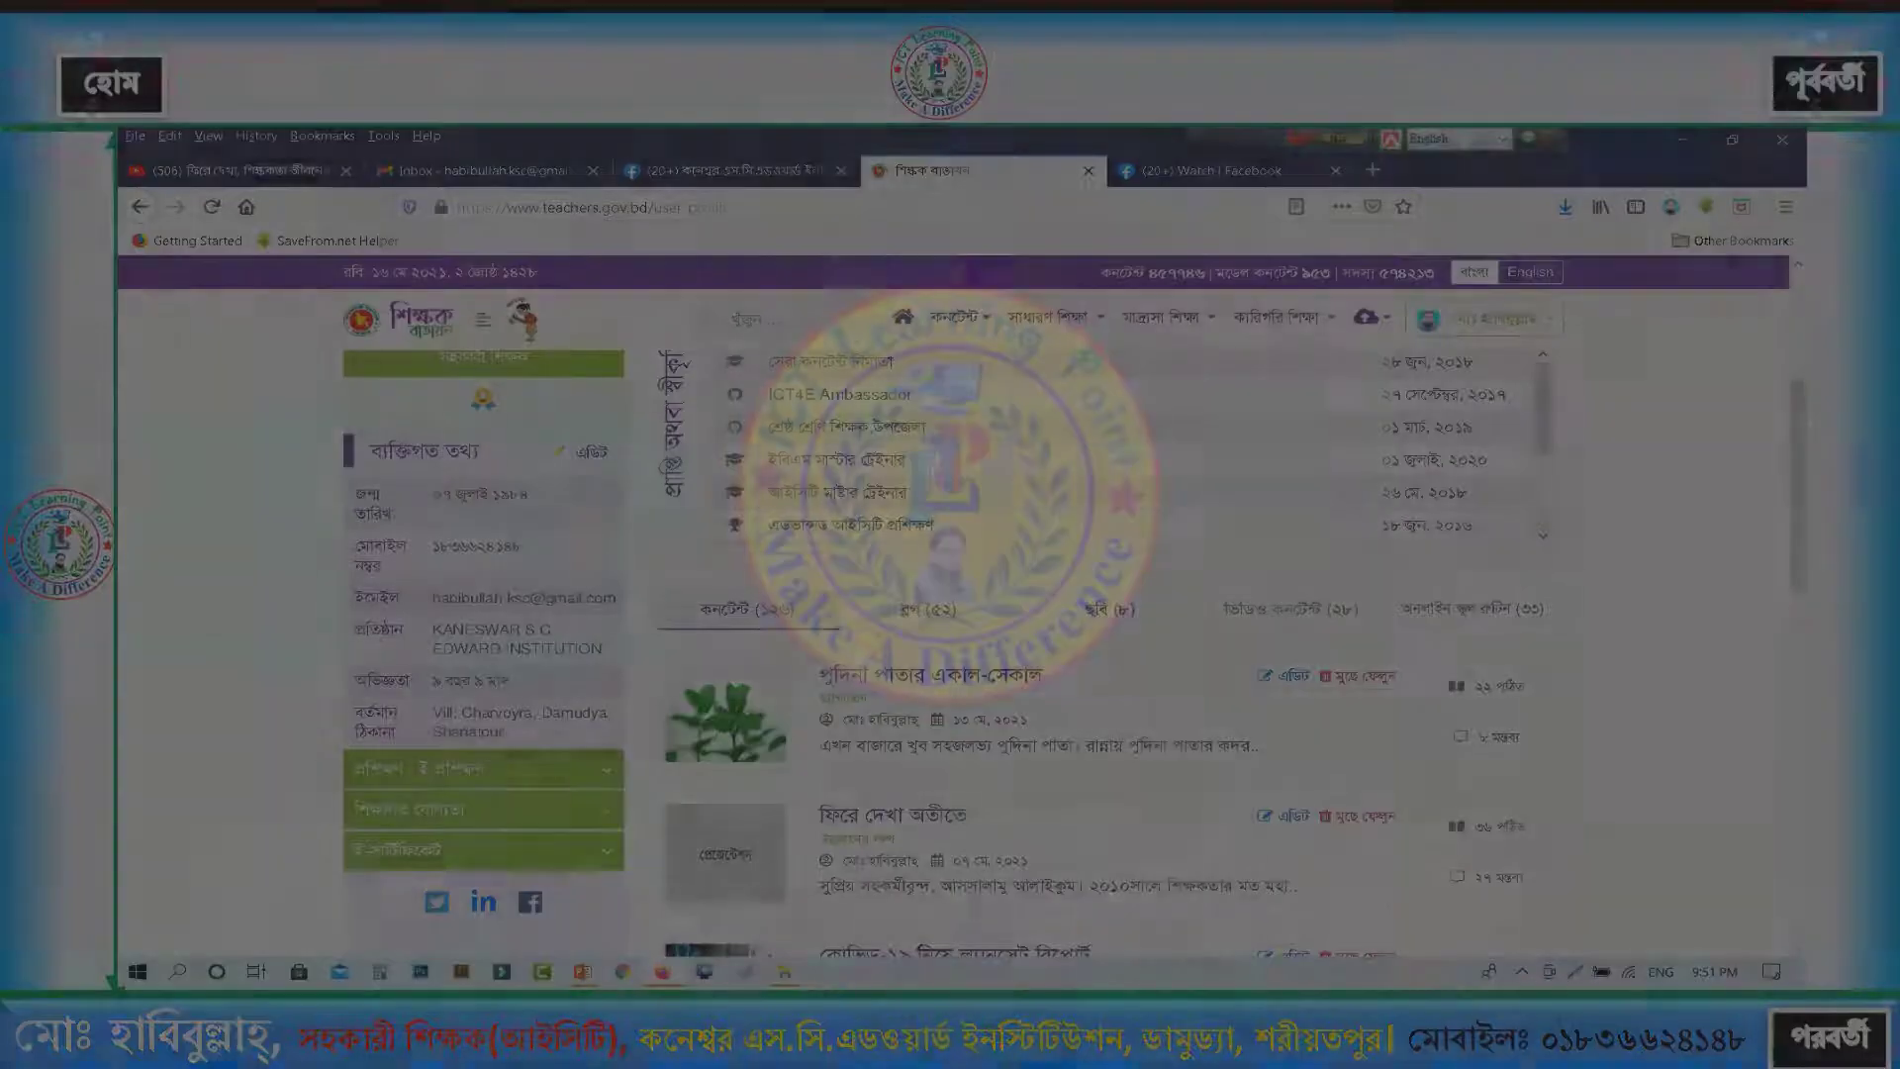